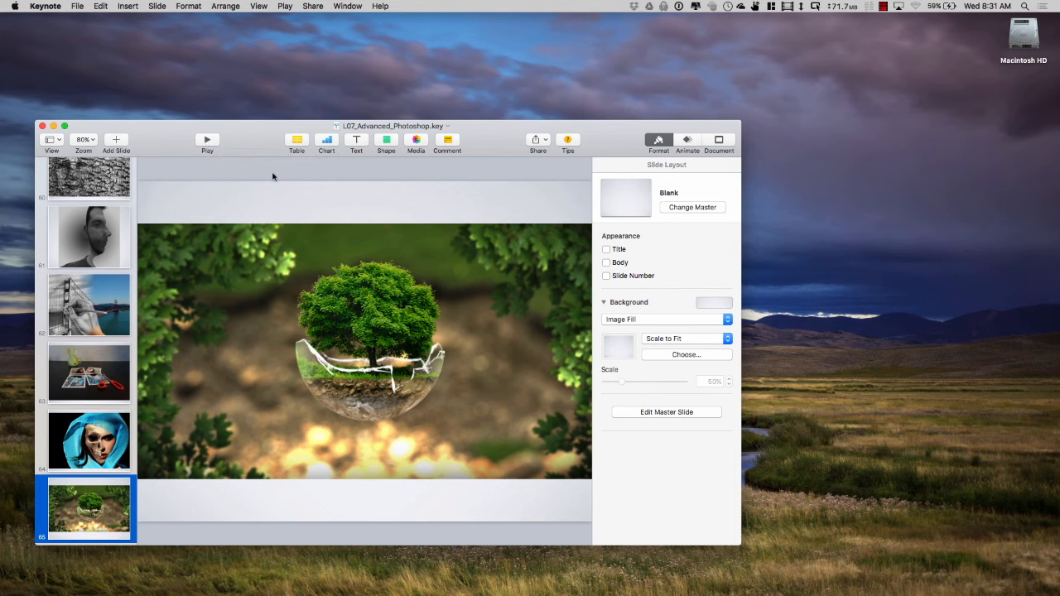
pyautogui.click(861, 5)
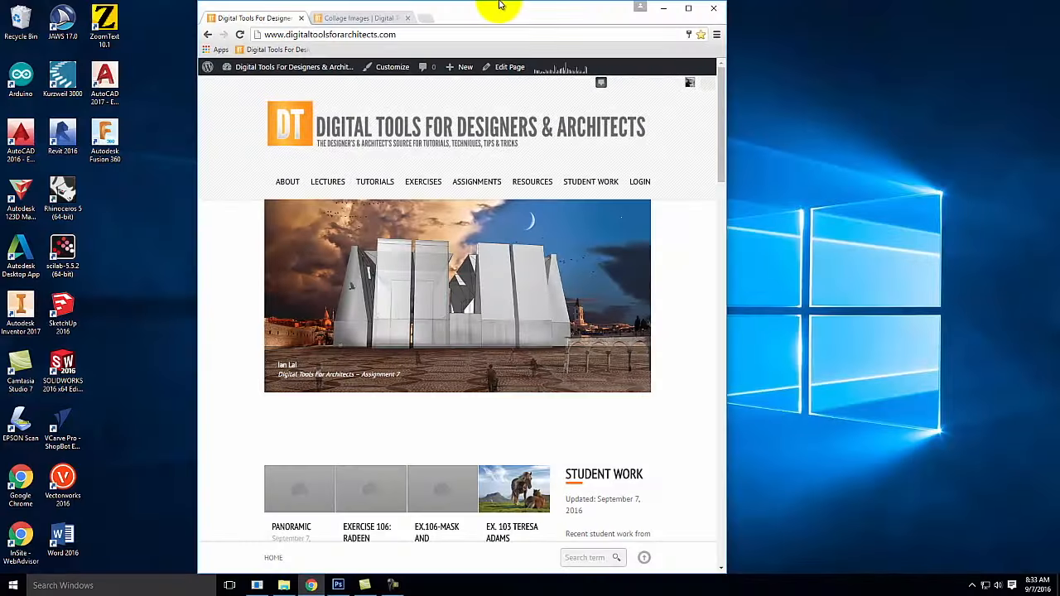
# Open search.creativecommons.org in a new browser tab and maximize the browser window
pyautogui.moveTo(500, 4); pyautogui.dragTo(519, 4)
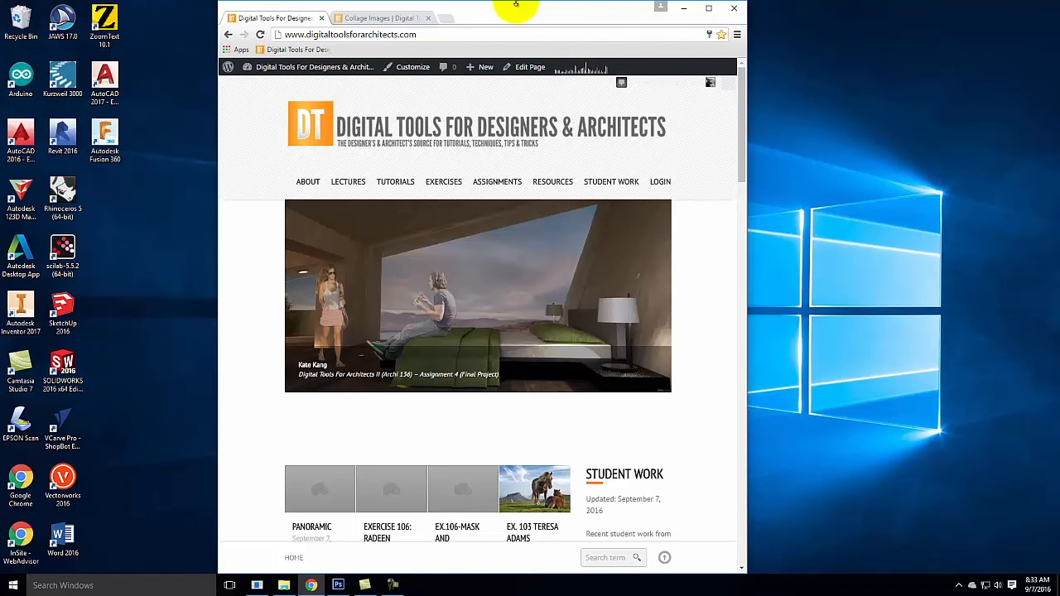
pyautogui.click(444, 17)
pyautogui.write('search.creativecommons.org')
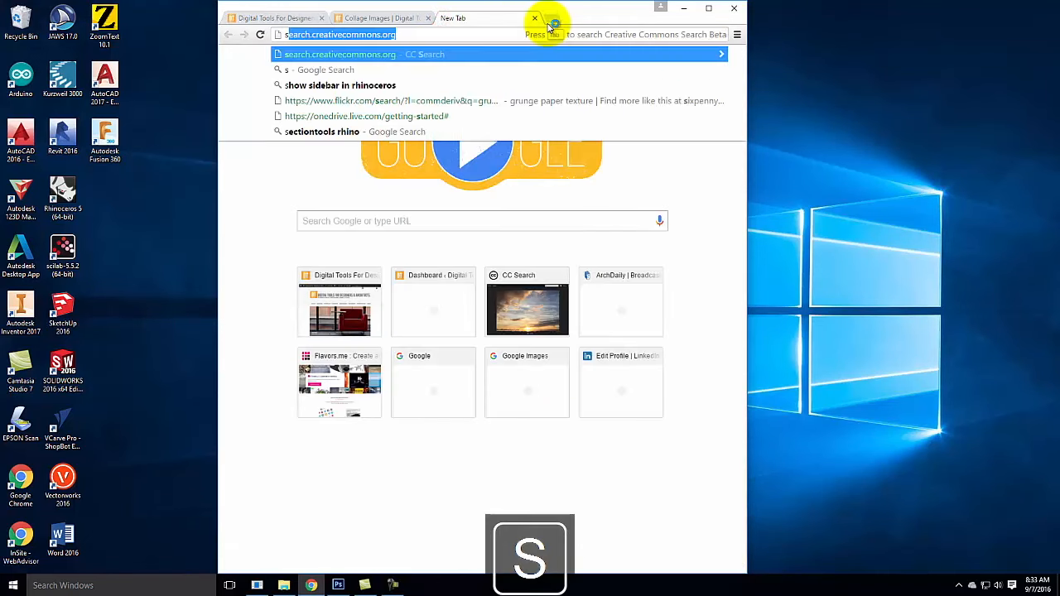
pyautogui.press('Return')
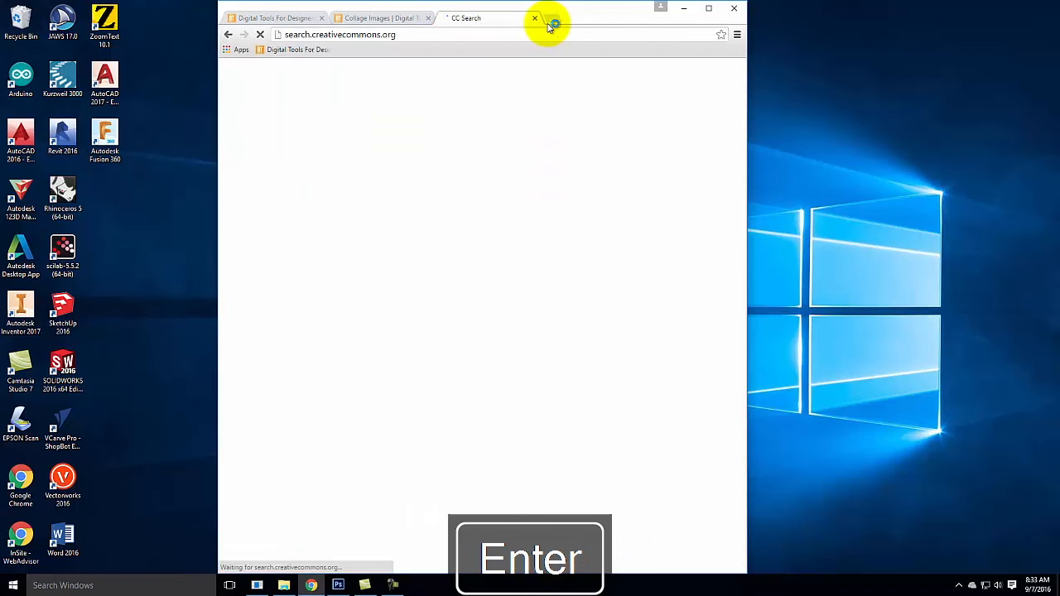
pyautogui.click(709, 8)
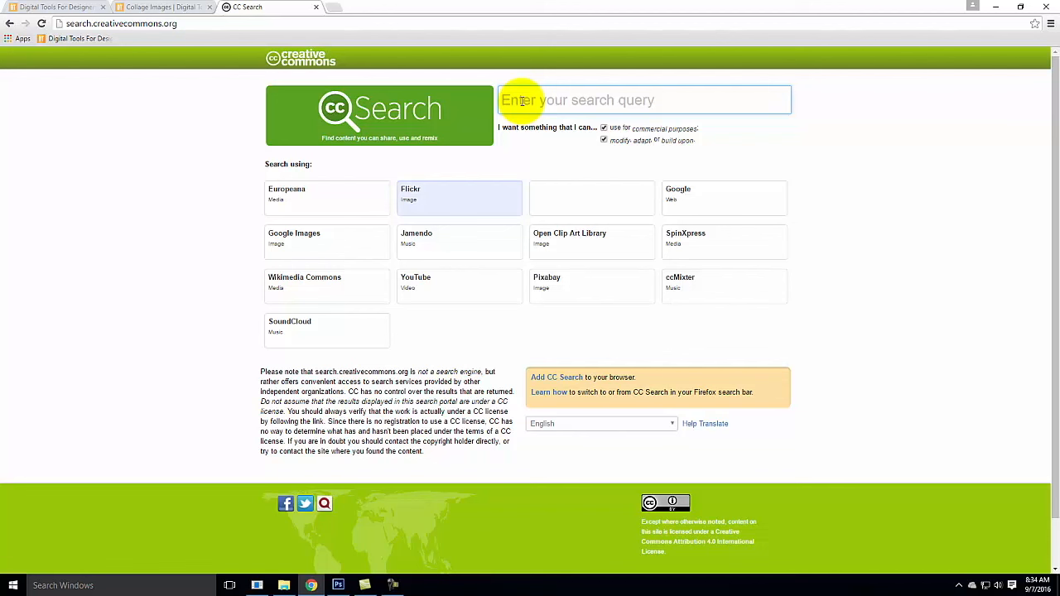
# Search Flickr through CC Search for "man running" with commercial use and modification allowed, and look over the photo results
pyautogui.write('man running')
pyautogui.press('Return')
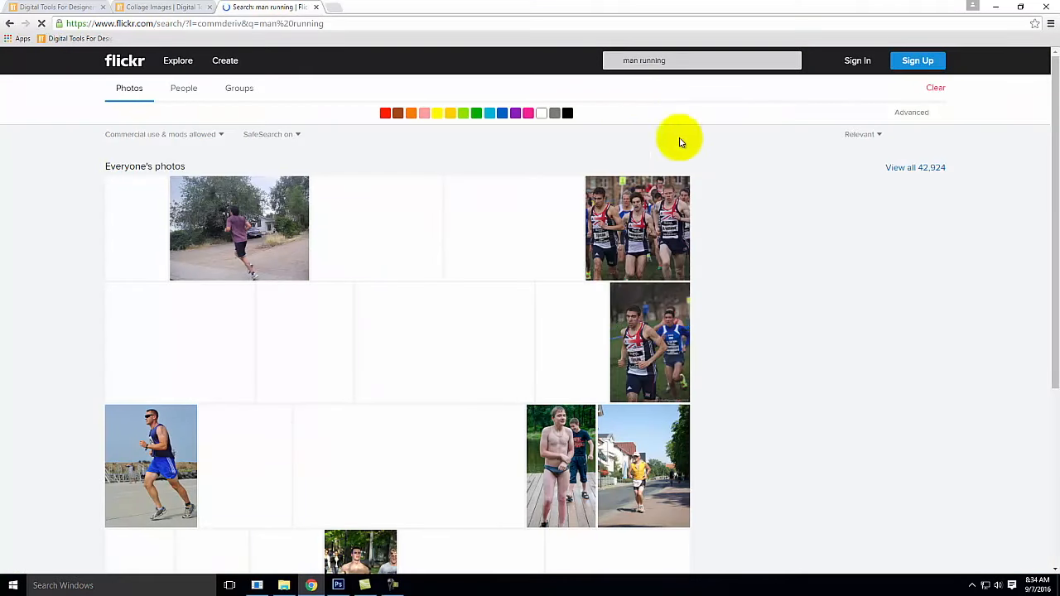
pyautogui.scroll(-2, 211, 368)
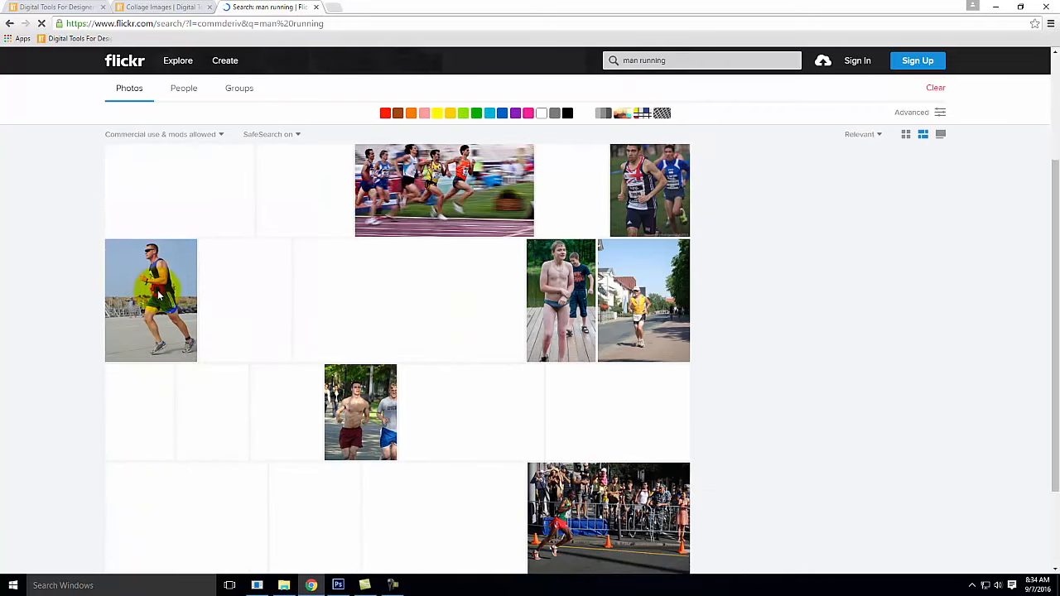
pyautogui.scroll(2, 166, 303)
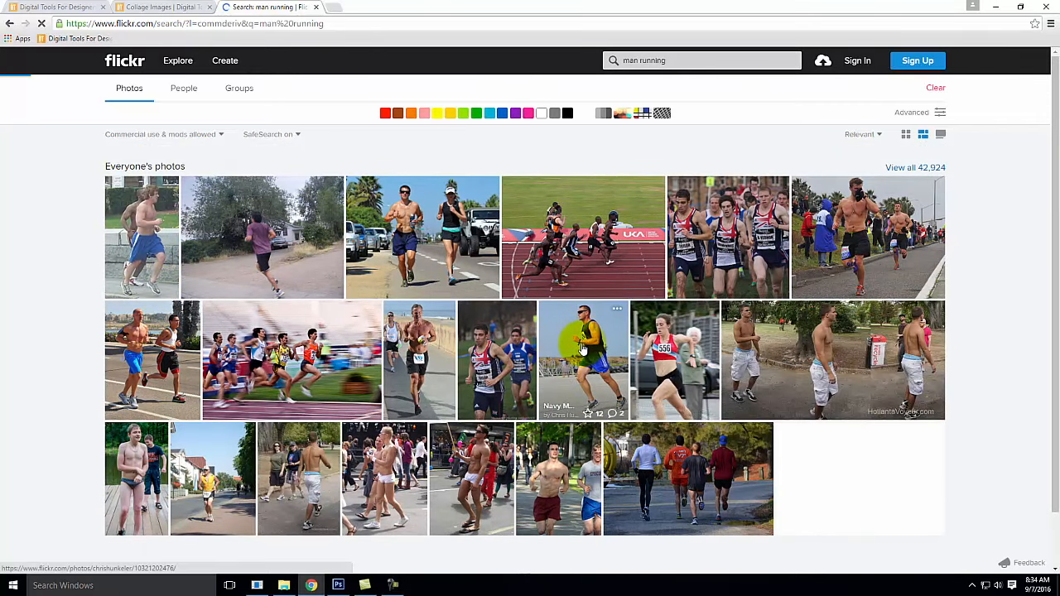
# Open the "Navy Man in Blue" photo from the results and download it in its original size
pyautogui.click(583, 340)
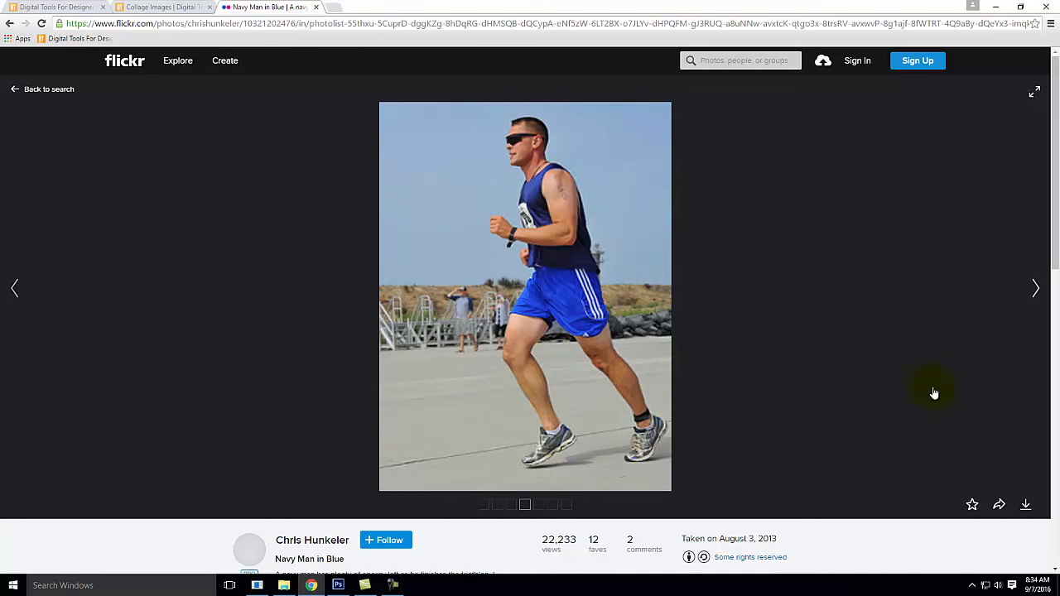
pyautogui.click(1025, 505)
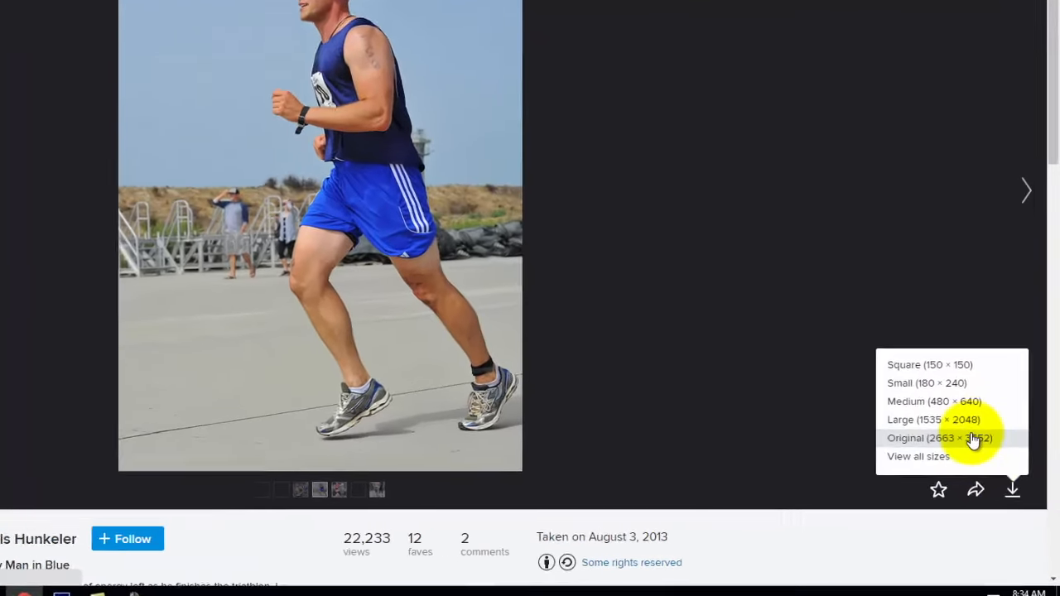
pyautogui.click(995, 466)
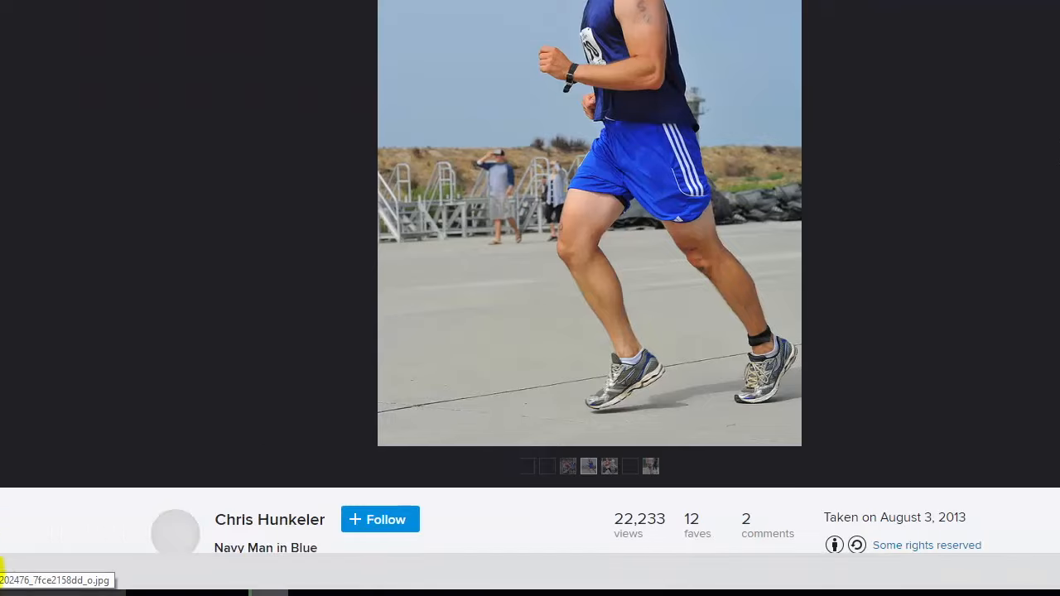
# Show the downloading runner photo in its folder and return to the browser
pyautogui.click(32, 566)
pyautogui.click(77, 516)
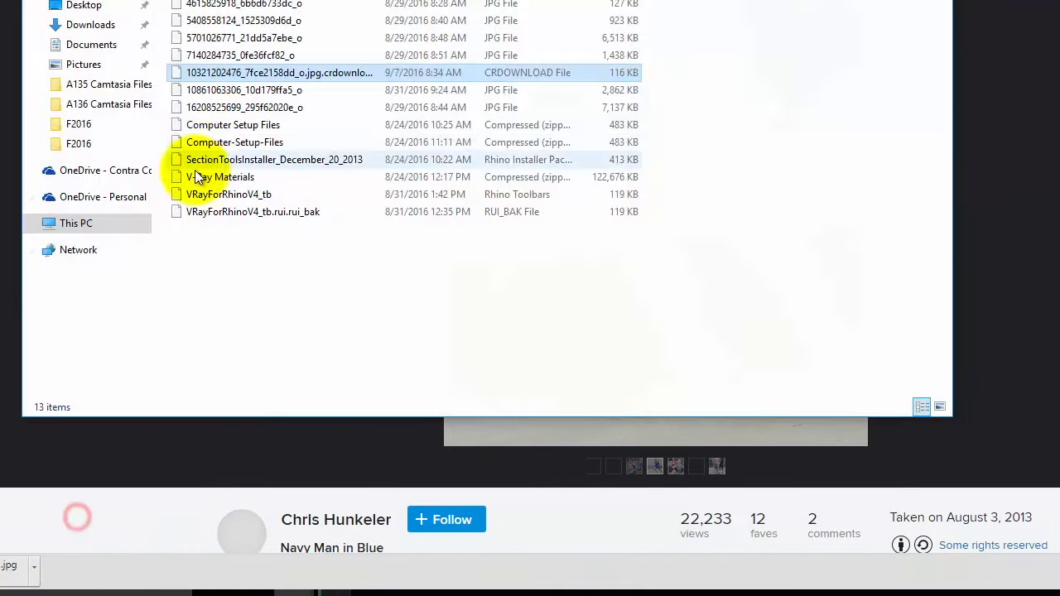
pyautogui.rightClick(231, 76)
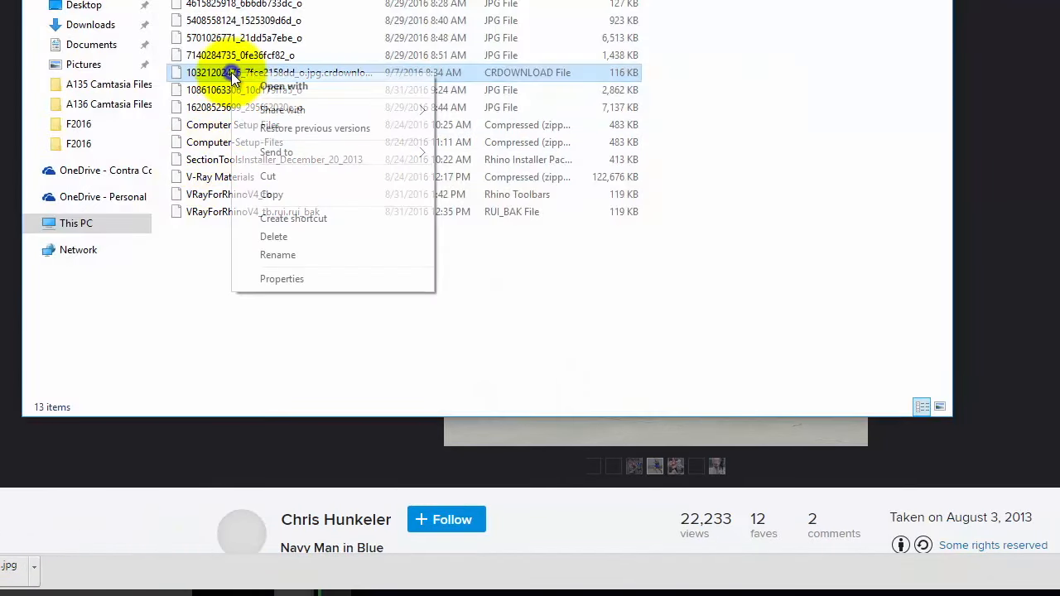
pyautogui.click(160, 363)
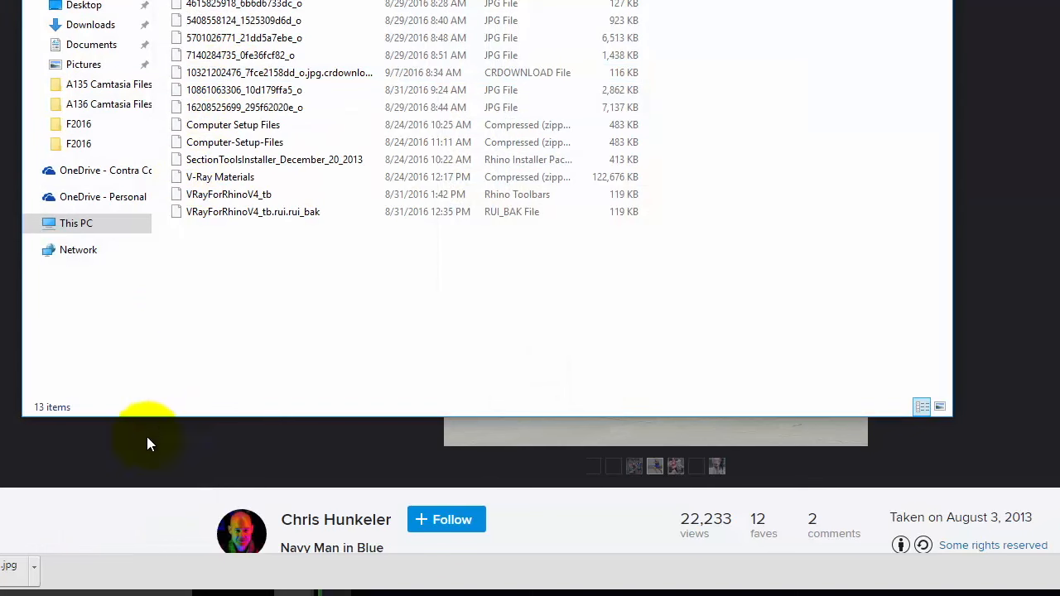
pyautogui.click(93, 570)
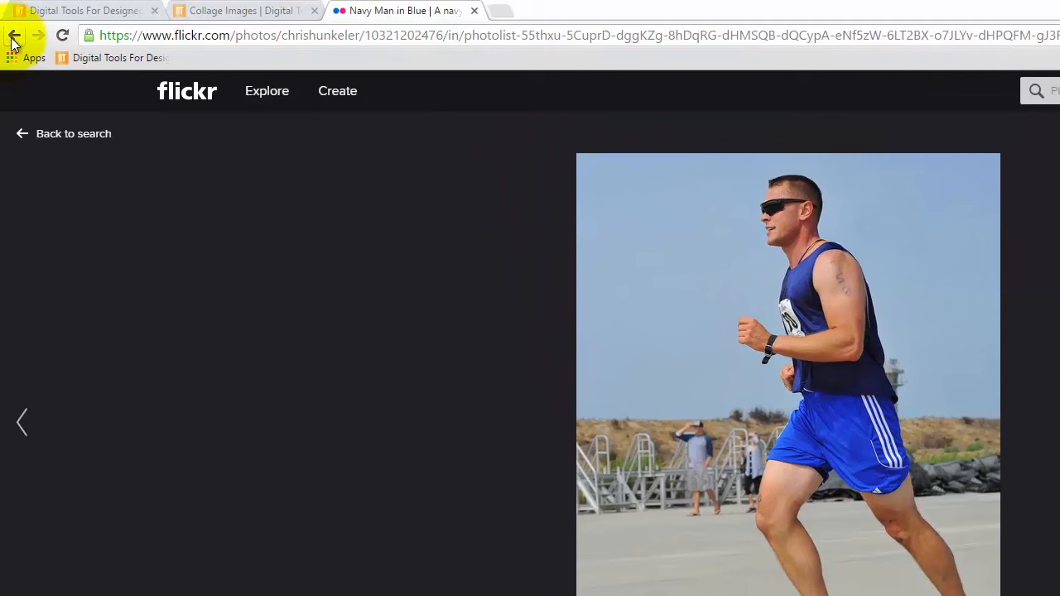
# Go back to the "man running" search results and browse further photos of runners
pyautogui.click(12, 38)
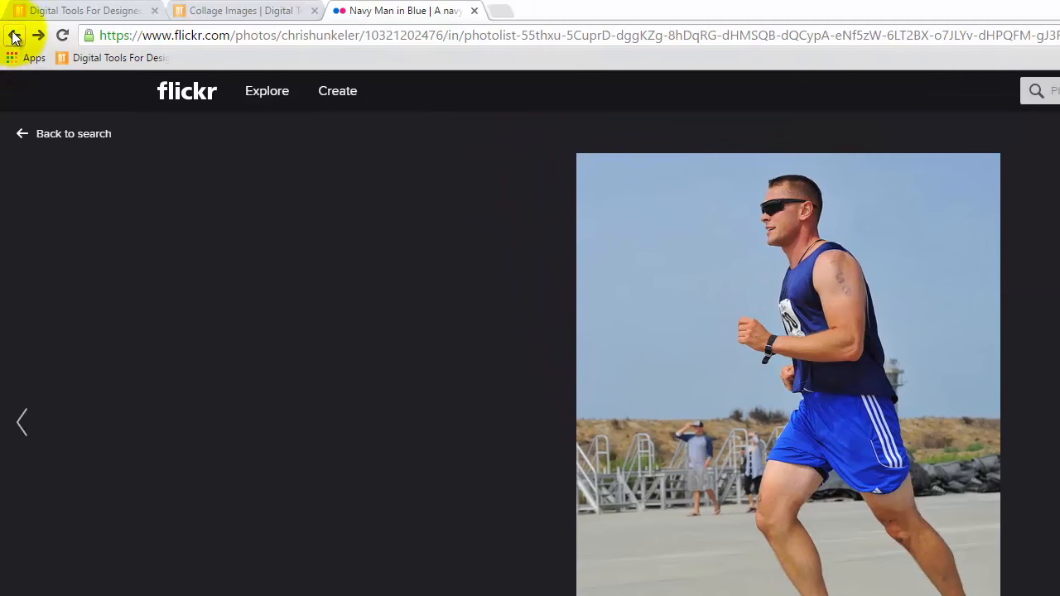
pyautogui.click(14, 36)
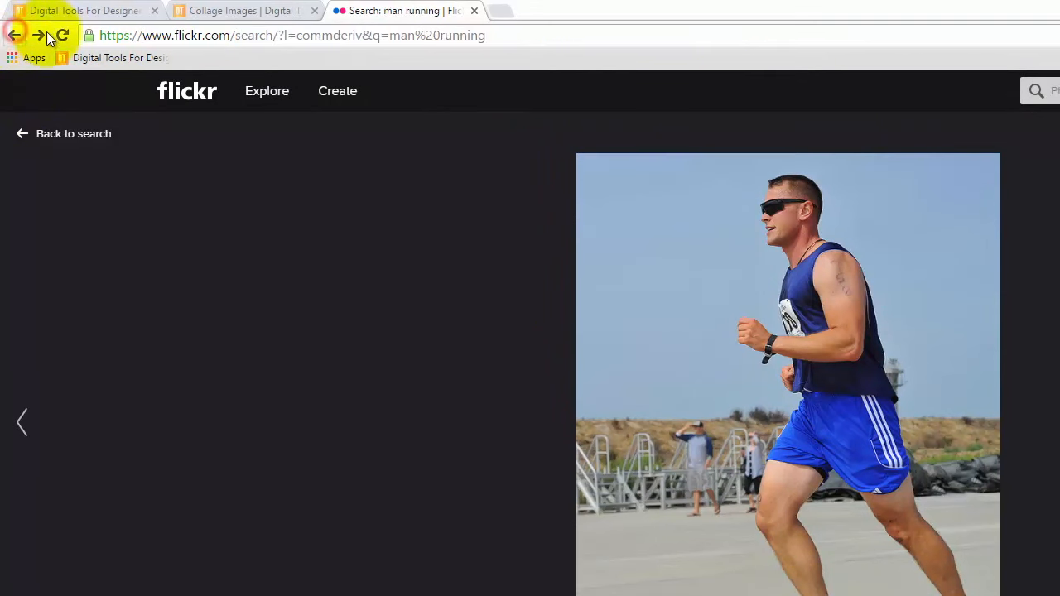
pyautogui.scroll(-10, 726, 267)
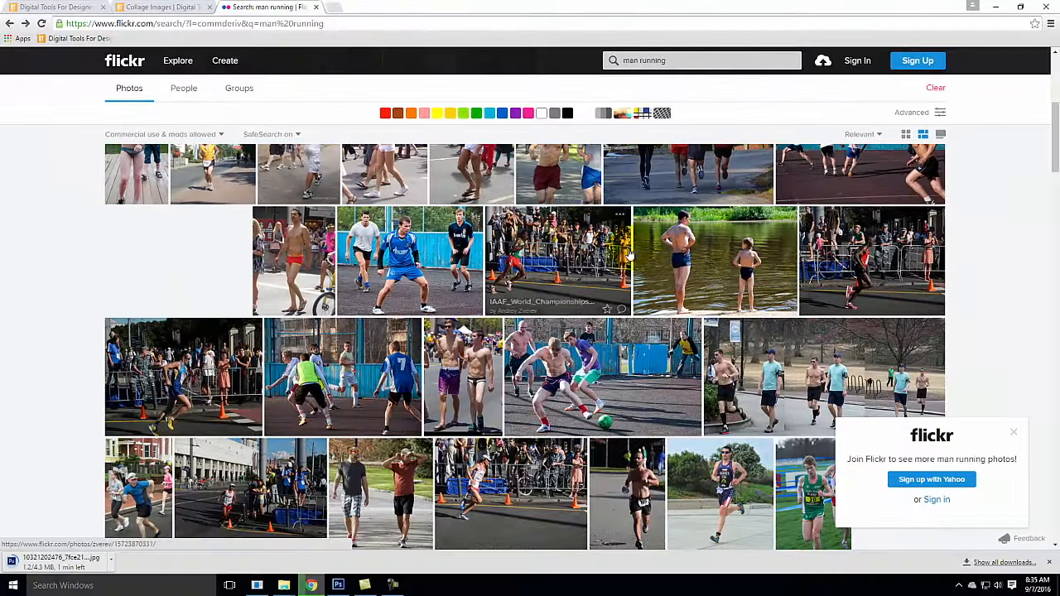
pyautogui.scroll(-6, 637, 273)
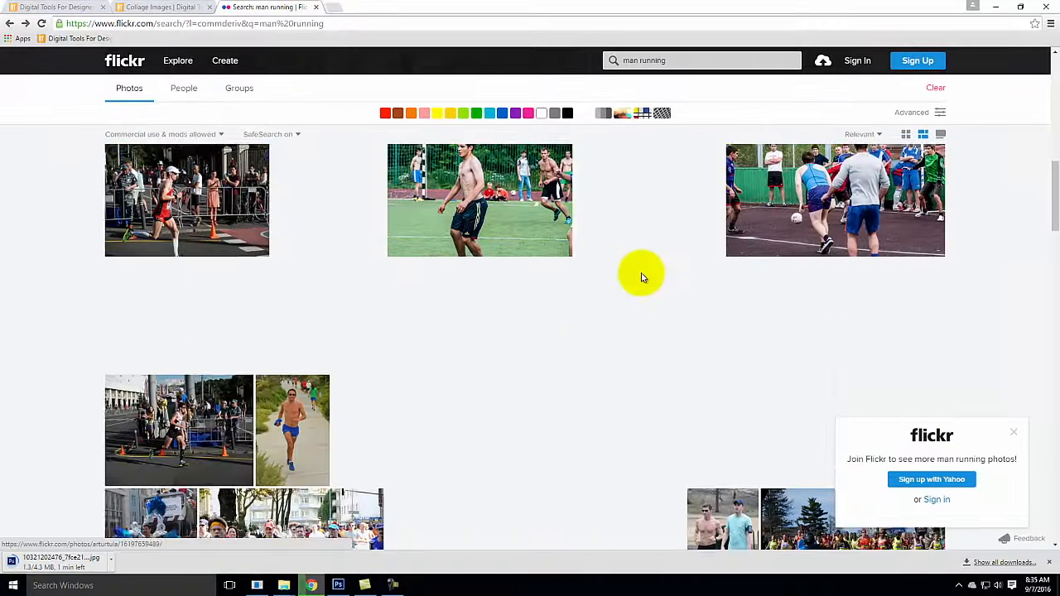
pyautogui.scroll(-4, 642, 284)
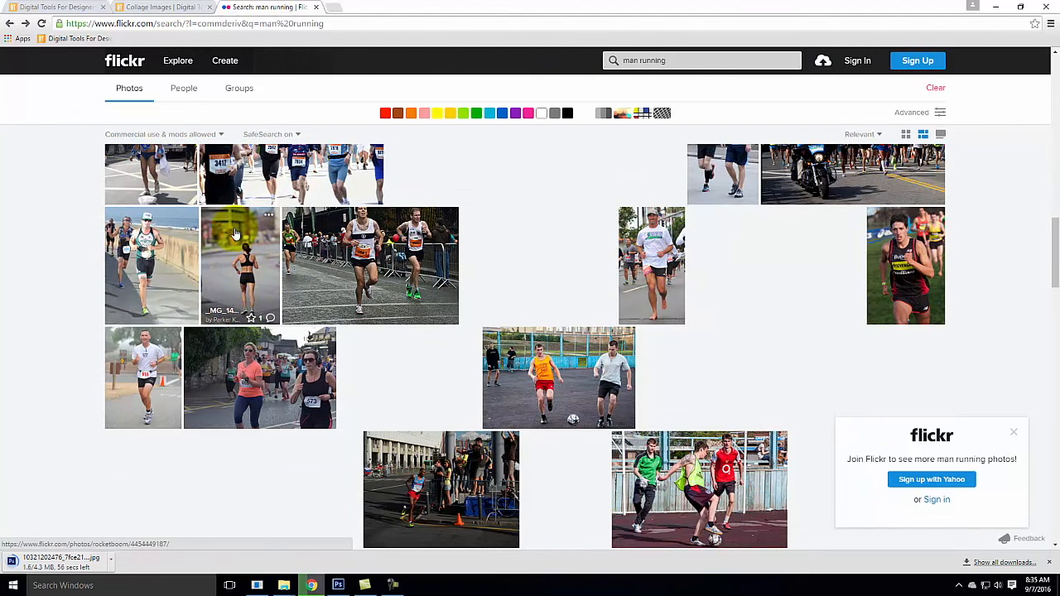
pyautogui.scroll(10, 245, 260)
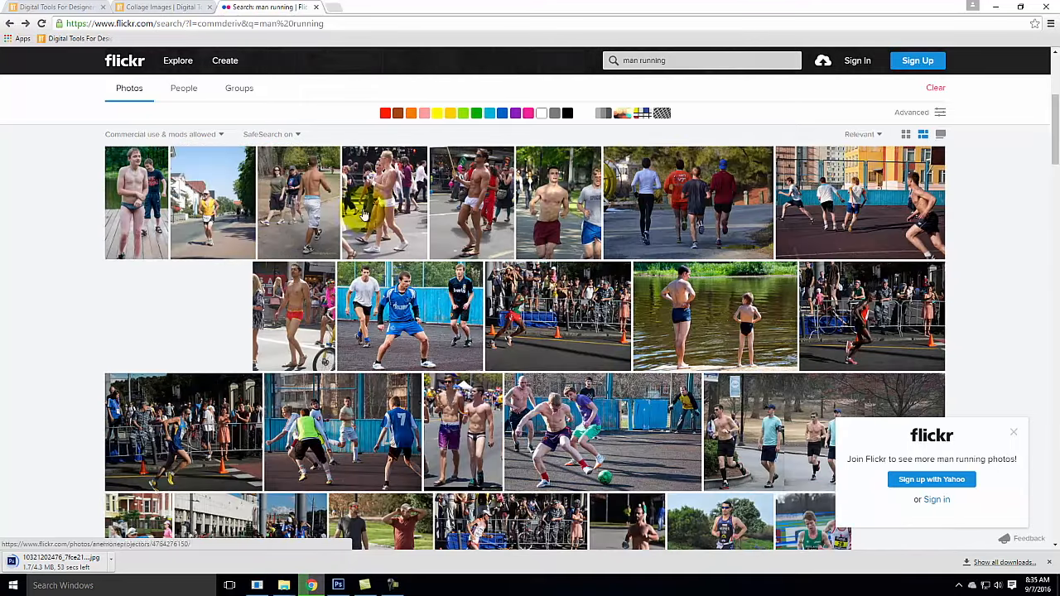
# Replace the Flickr search term with "waitress" and run the photo search again
pyautogui.click(681, 59)
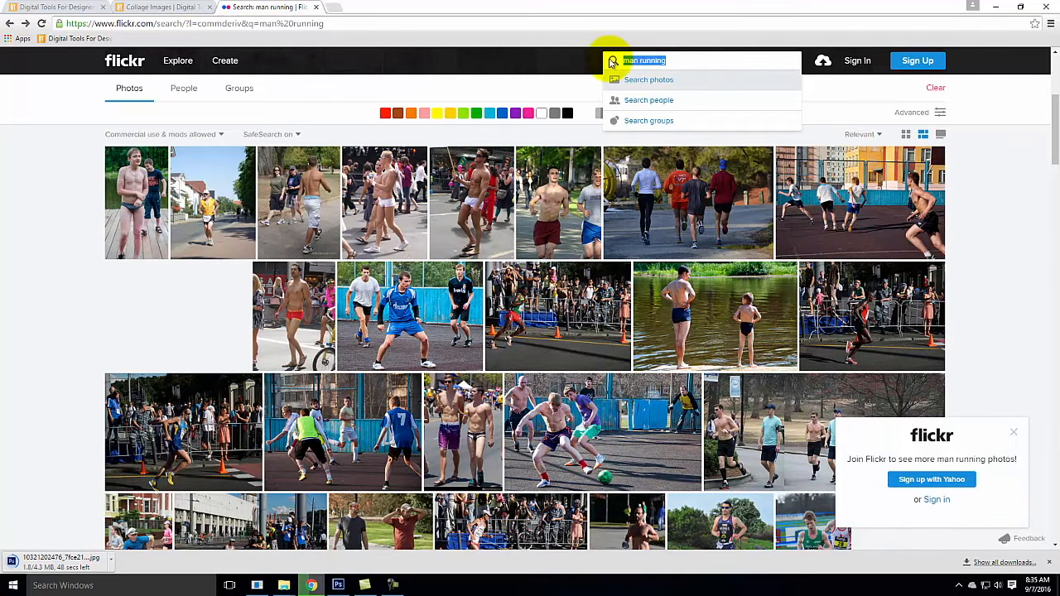
pyautogui.write('w')
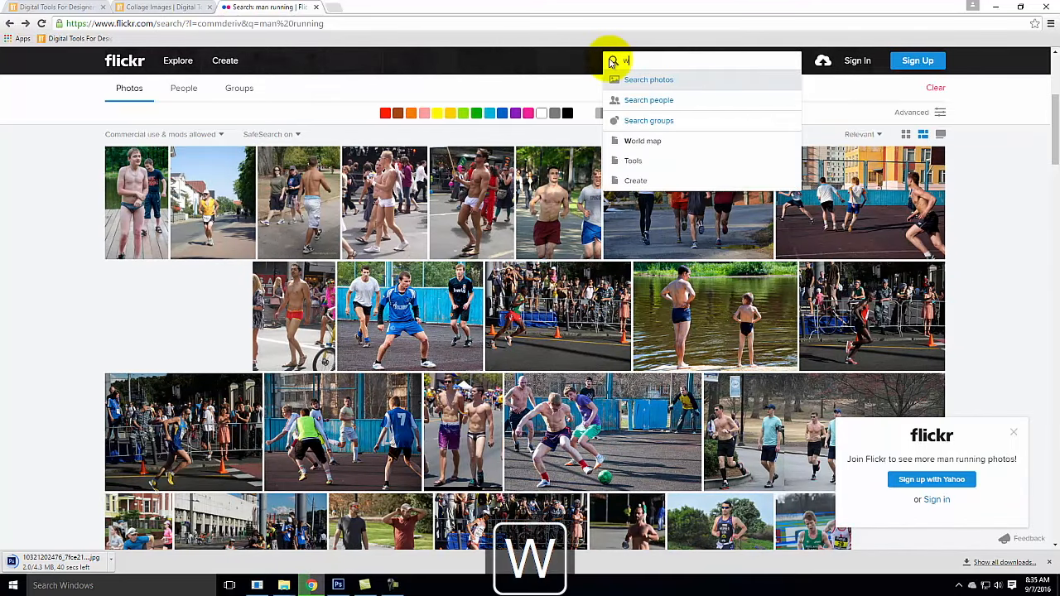
pyautogui.write('altess')
pyautogui.press('Return')
pyautogui.write('r')
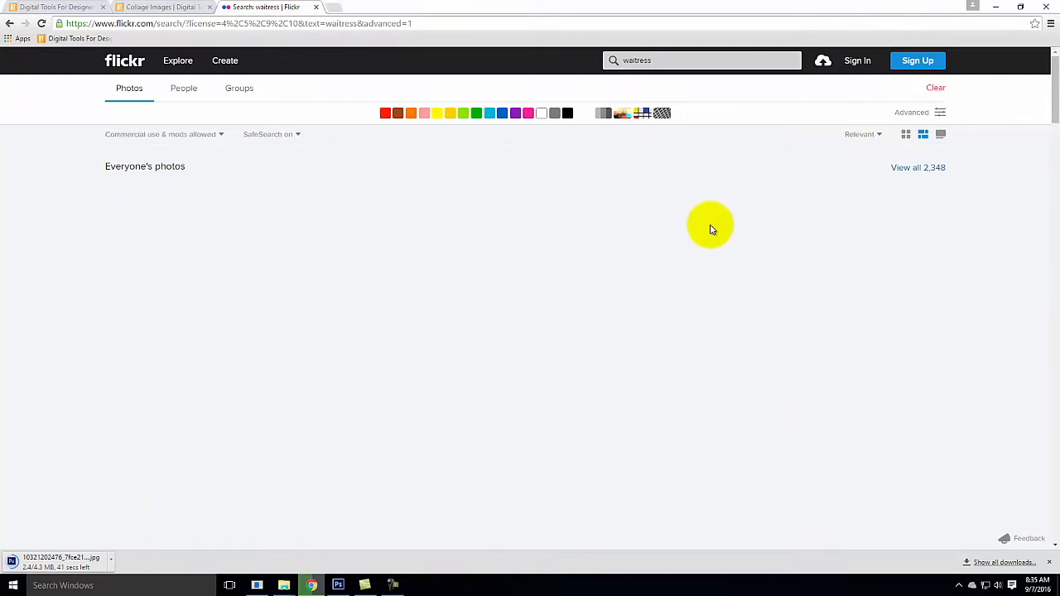
pyautogui.click(670, 60)
pyautogui.click(659, 79)
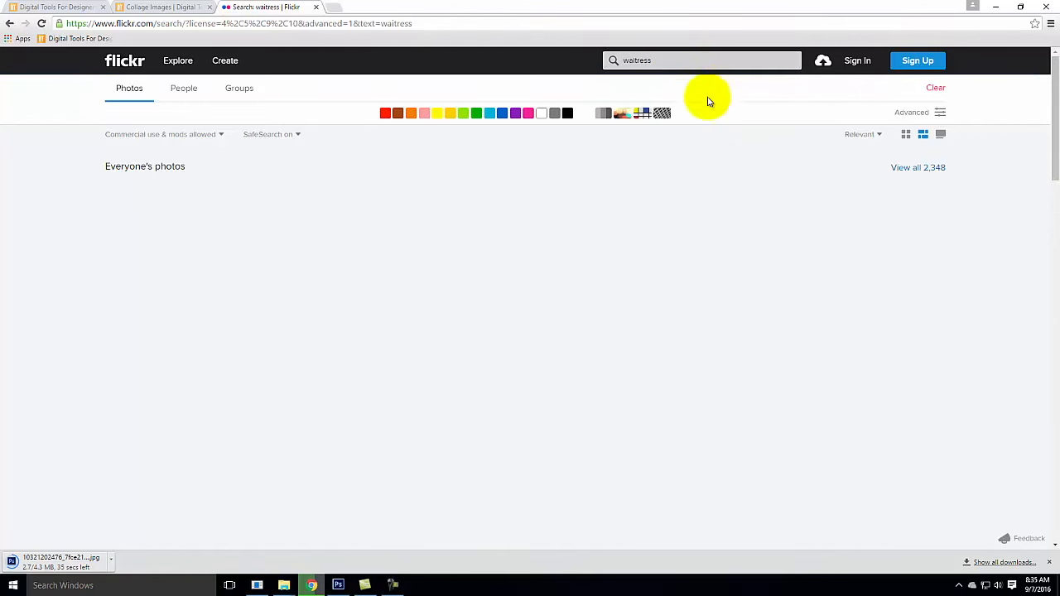
# Try to search Flickr for "butler" photos instead
pyautogui.click(686, 60)
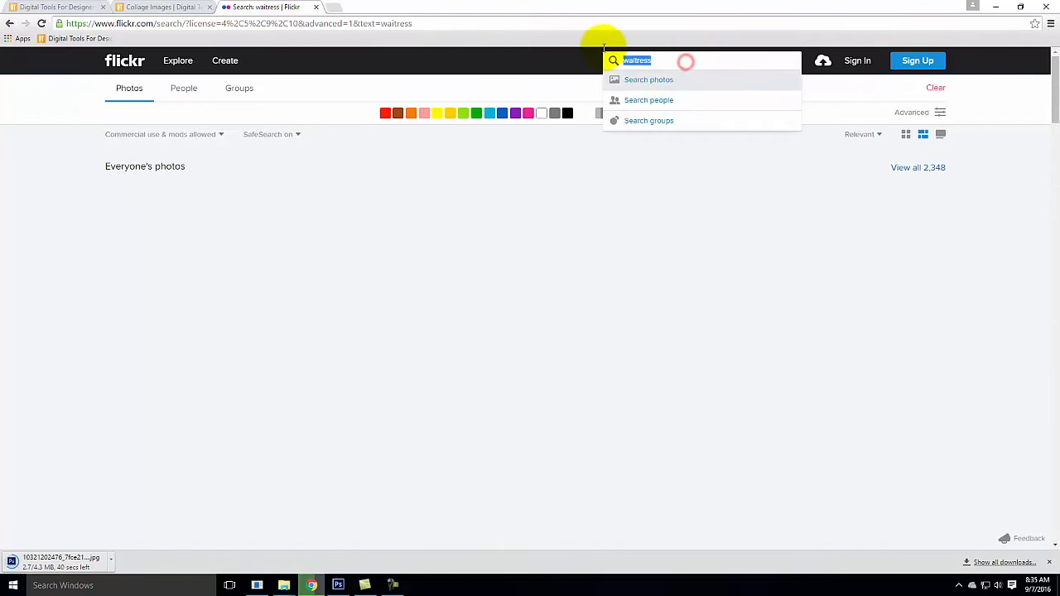
pyautogui.press('BackSpace')
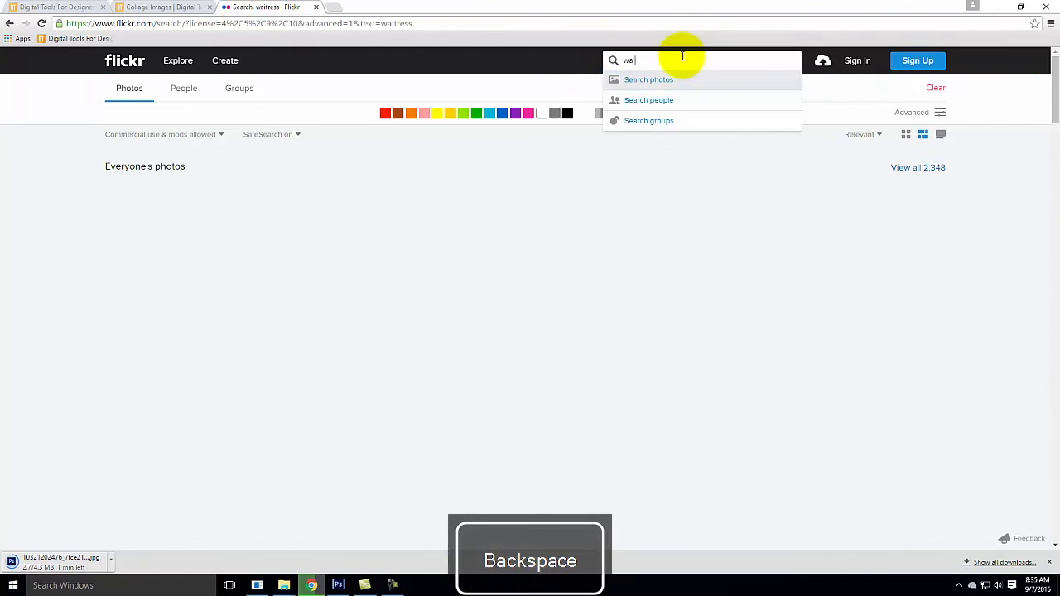
pyautogui.press('BackSpace')
pyautogui.press('BackSpace')
pyautogui.press('BackSpace')
pyautogui.write('wa')
pyautogui.press('BackSpace')
pyautogui.press('BackSpace')
pyautogui.write('butler')
pyautogui.press('Return')
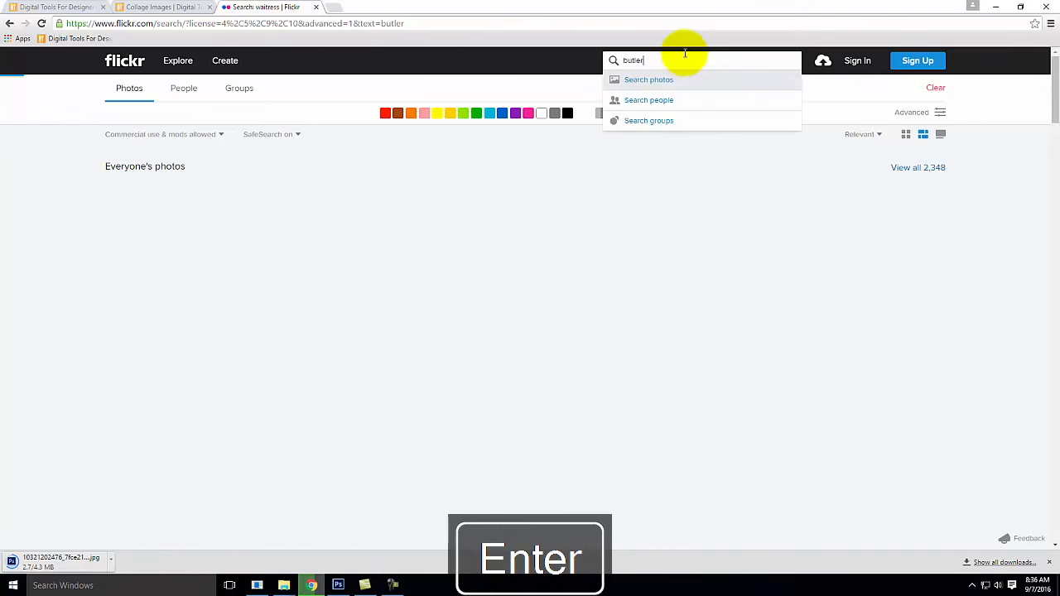
# Reopen search.creativecommons.org and search Flickr through it for "waitress"
pyautogui.click(250, 18)
pyautogui.write('cr')
pyautogui.press('Return')
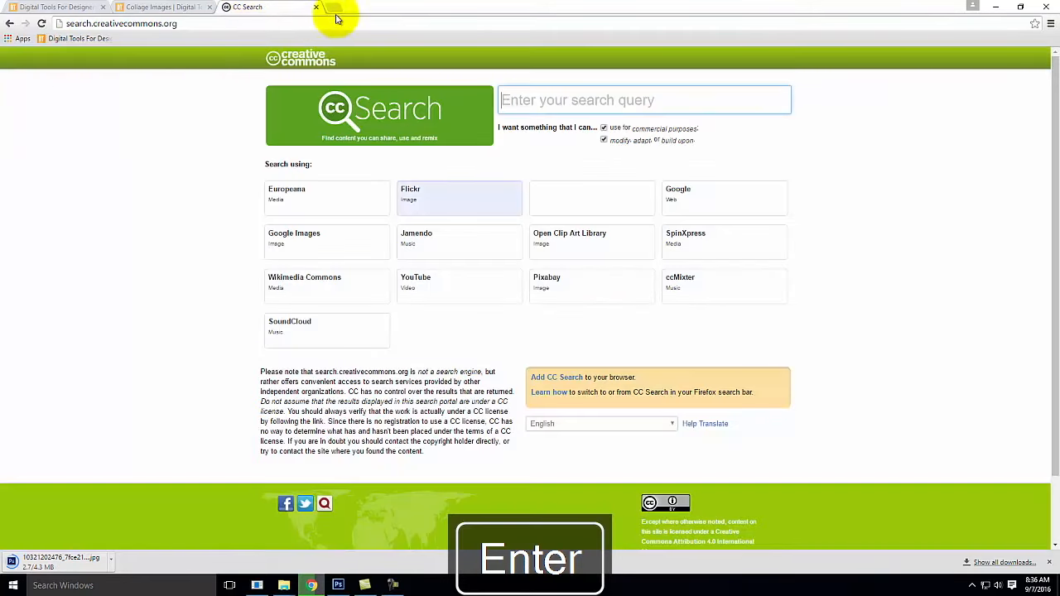
pyautogui.write('waitr')
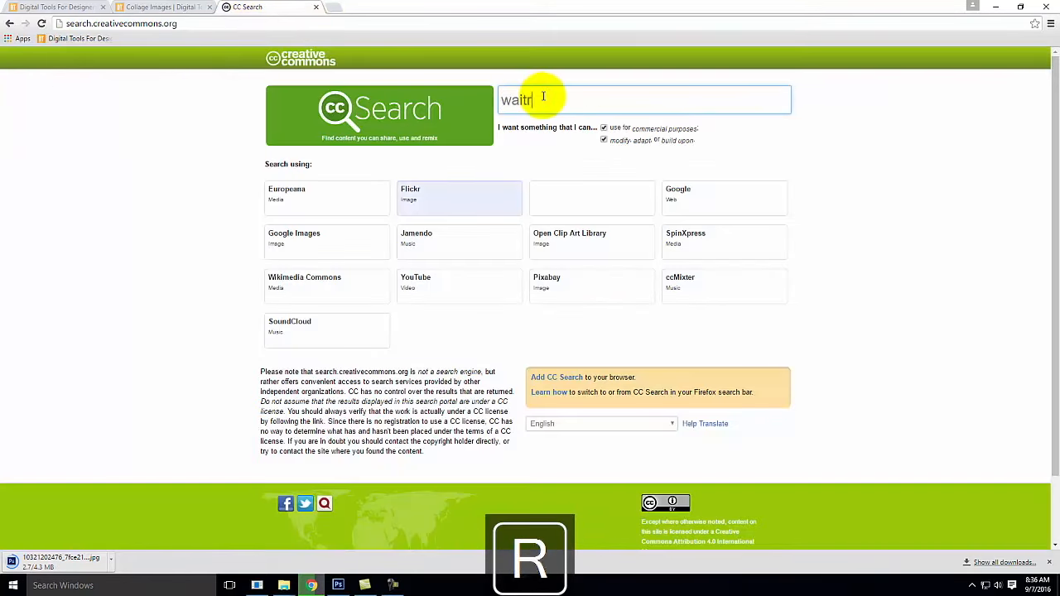
pyautogui.write('ess')
pyautogui.press('Return')
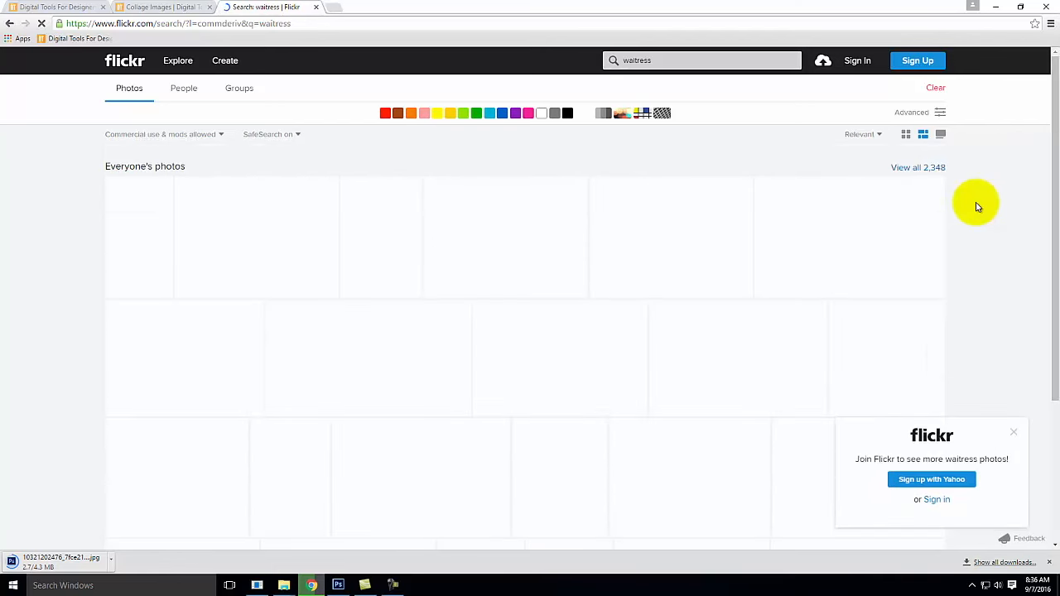
pyautogui.click(668, 58)
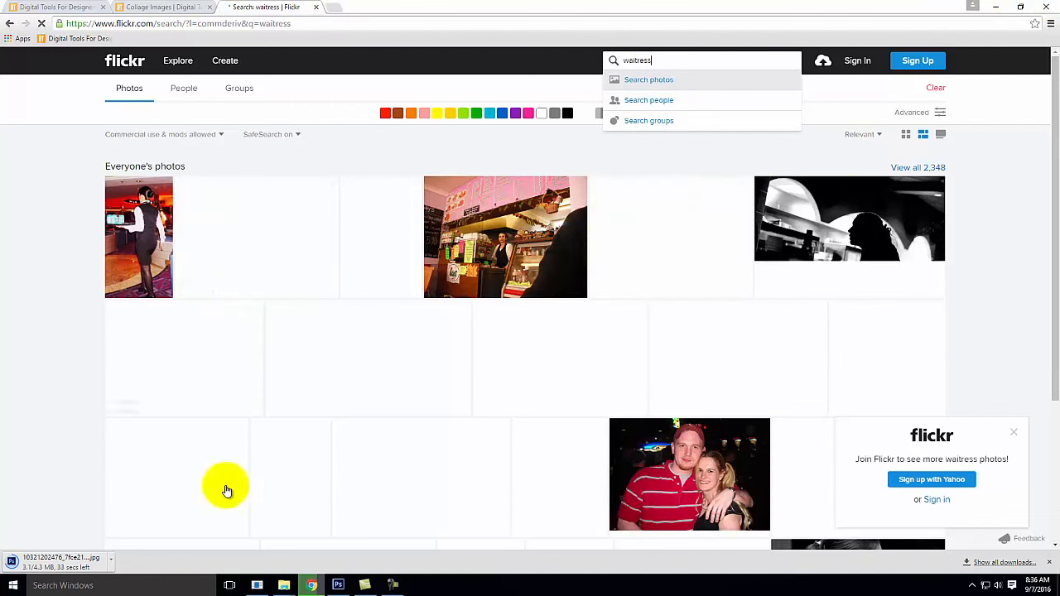
# Minimize the browser, switch to Photoshop and display the open photo of the woman running on the beach
pyautogui.click(1001, 8)
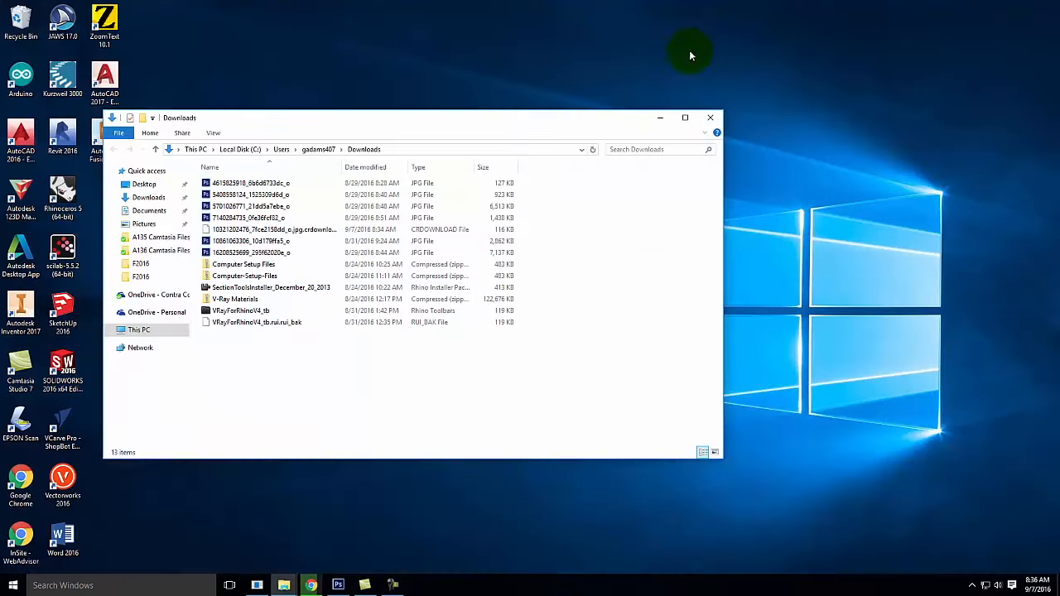
pyautogui.click(338, 584)
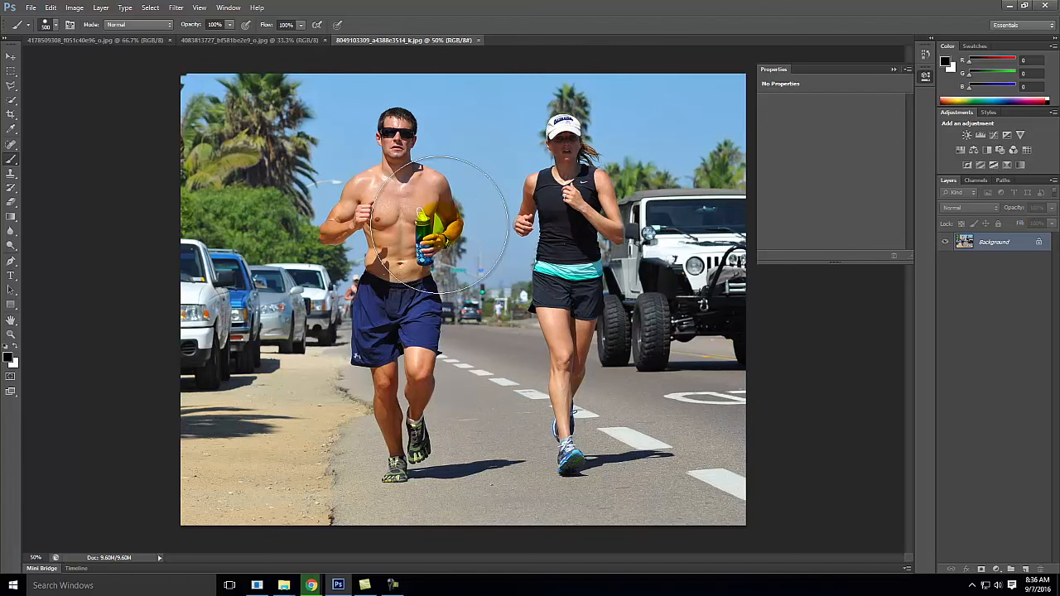
pyautogui.click(271, 41)
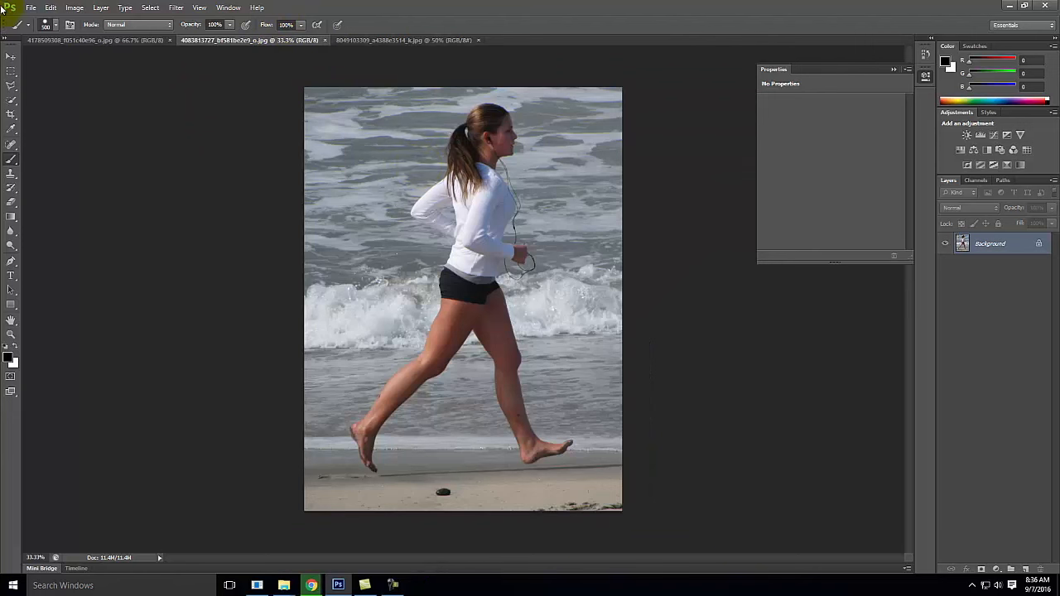
# Show the photo of the man in the blue shirt, and switch to the photo of the two runners on the road
pyautogui.click(79, 41)
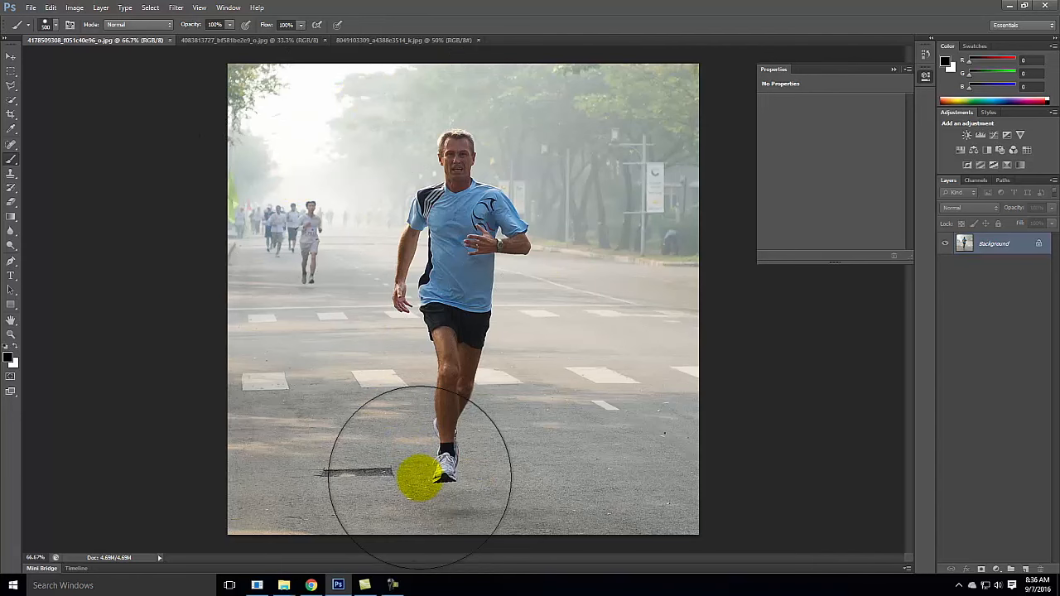
pyautogui.click(385, 41)
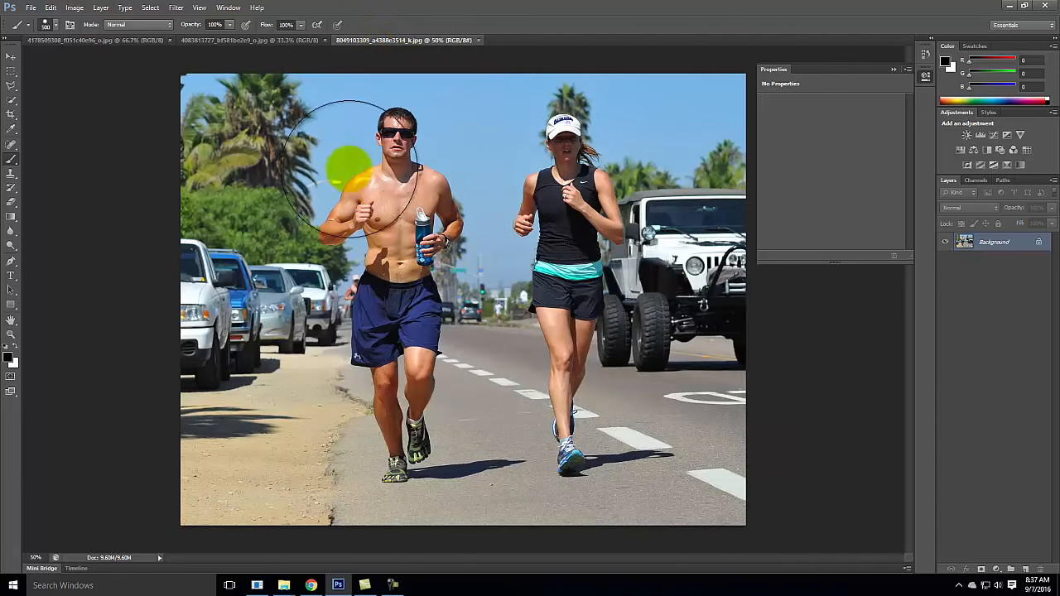
pyautogui.hotkey('ctrl', '=')
pyautogui.hotkey('ctrl', '=')
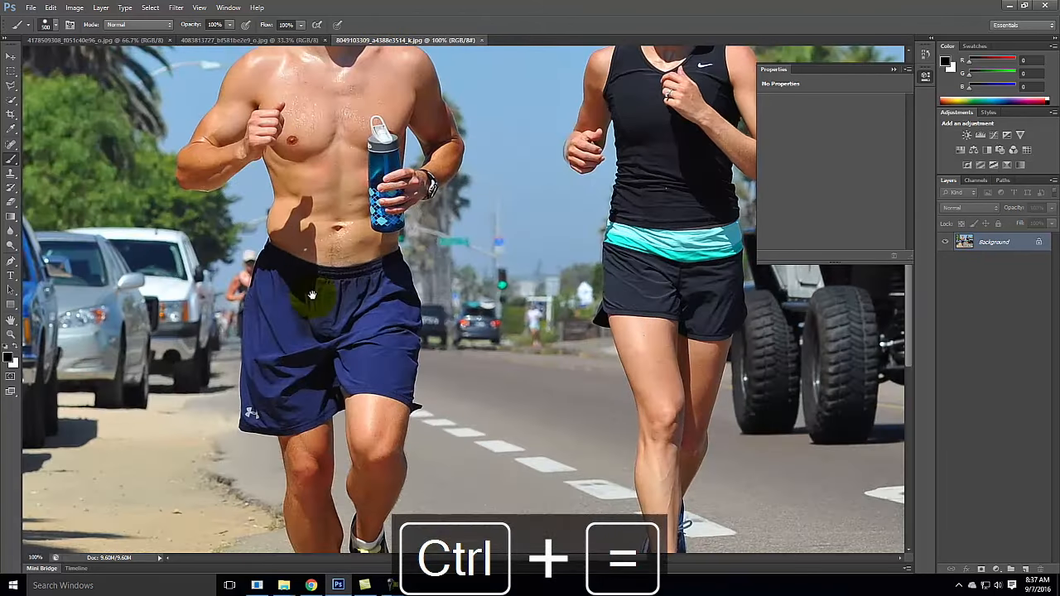
pyautogui.press('space')
pyautogui.moveTo(312, 295); pyautogui.dragTo(366, 513)
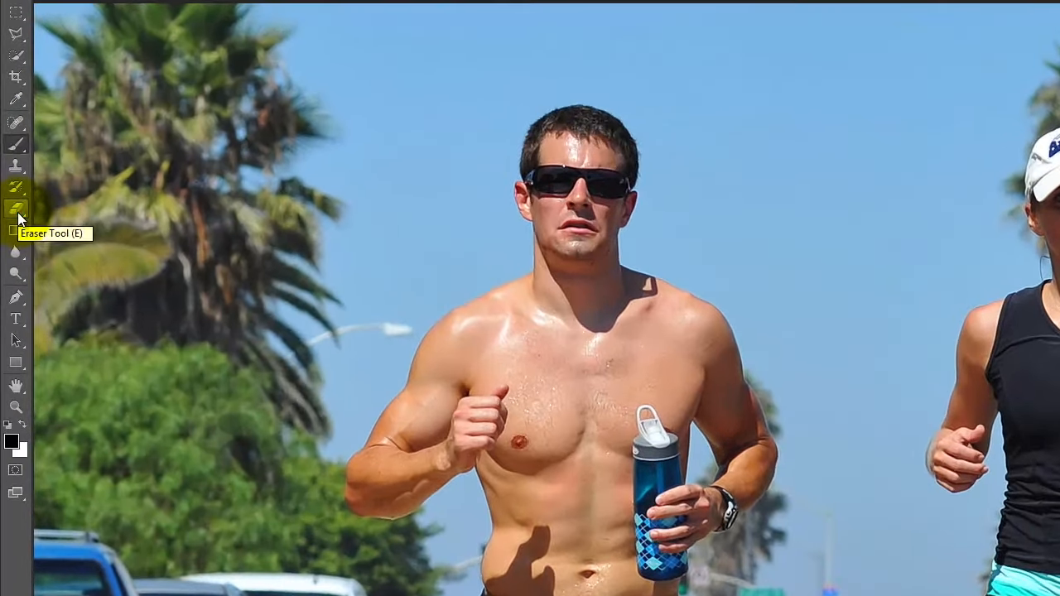
# Try to erase the sky beside the shirtless man's shoulder on the Background layer with the Eraser tool, and undo the stroke
pyautogui.click(12, 206)
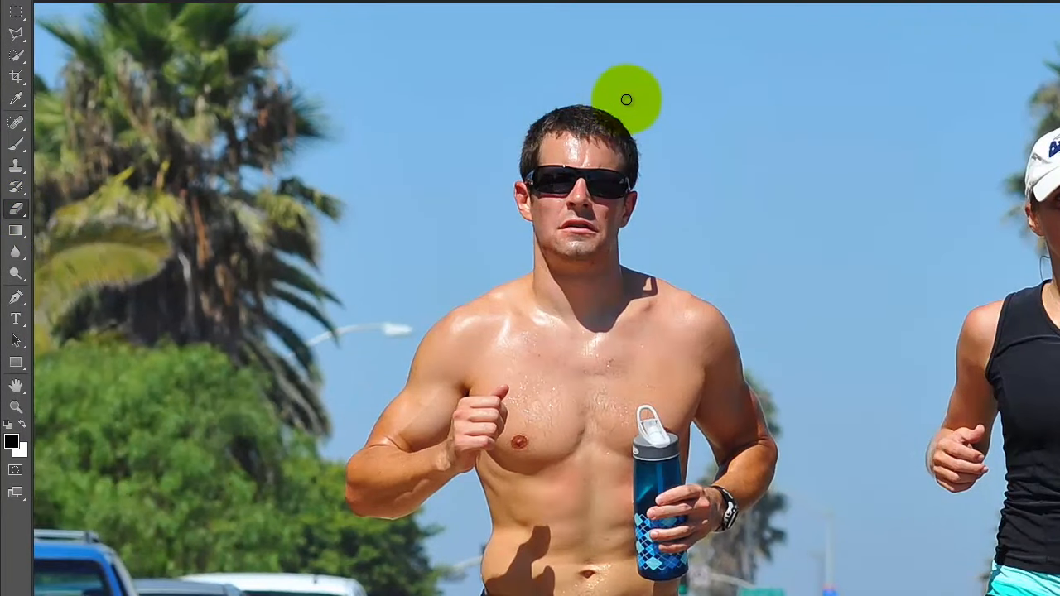
pyautogui.hotkey('ctrl', '=')
pyautogui.hotkey('ctrl', '=')
pyautogui.hotkey('ctrl', '=')
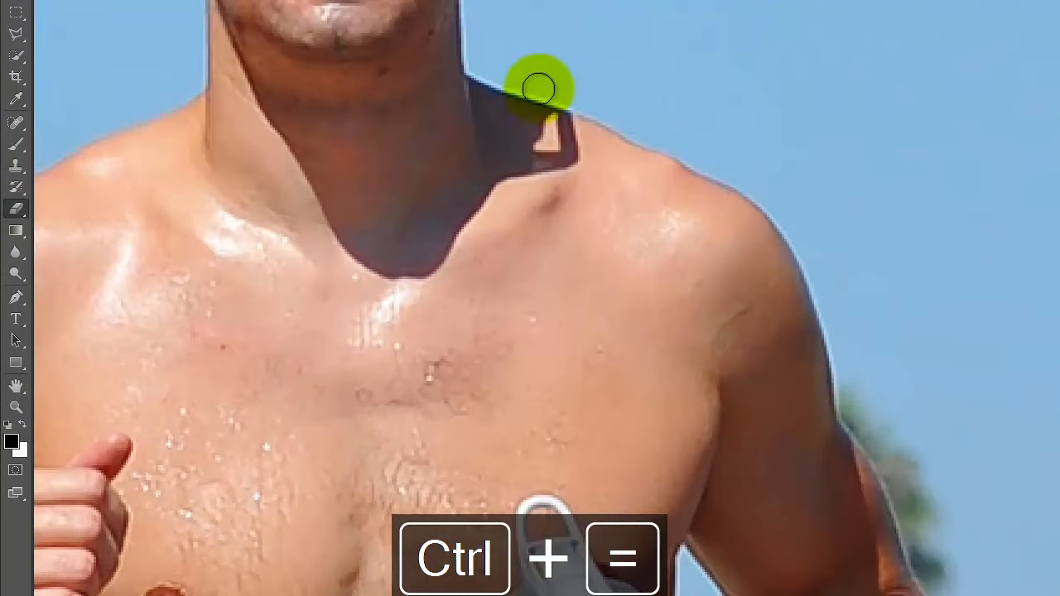
pyautogui.moveTo(547, 80); pyautogui.dragTo(653, 124)
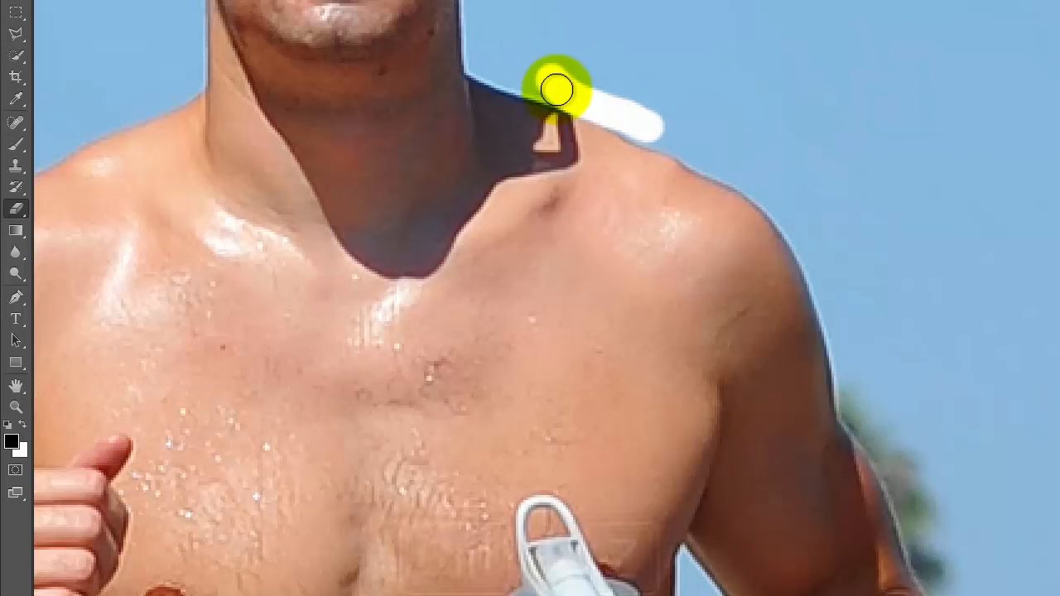
pyautogui.hotkey('ctrl', 'z')
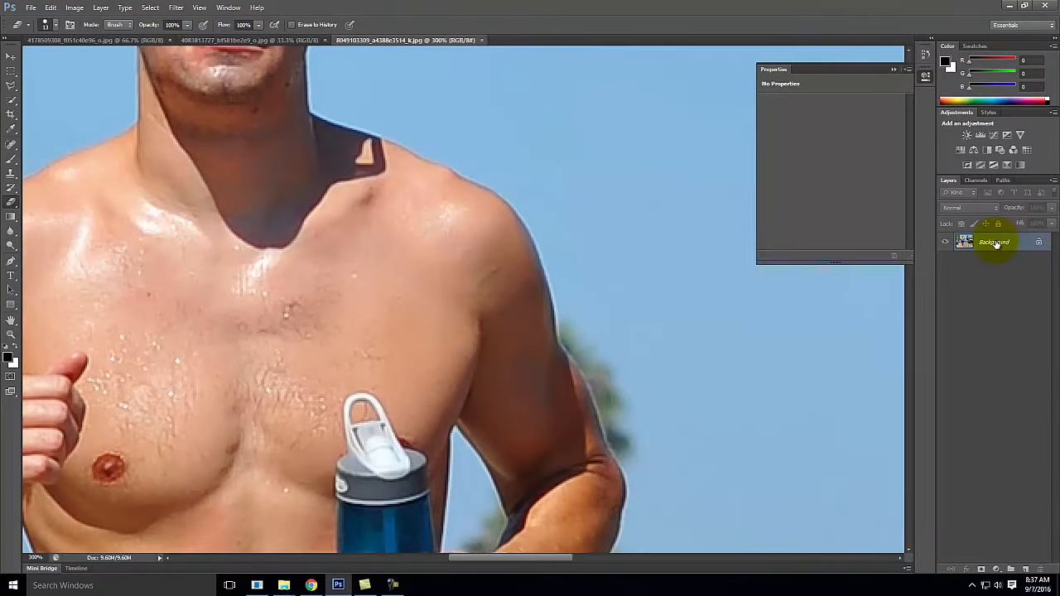
# Try converting the Background into a regular layer with the default settings, and undo the conversion
pyautogui.rightClick(997, 243)
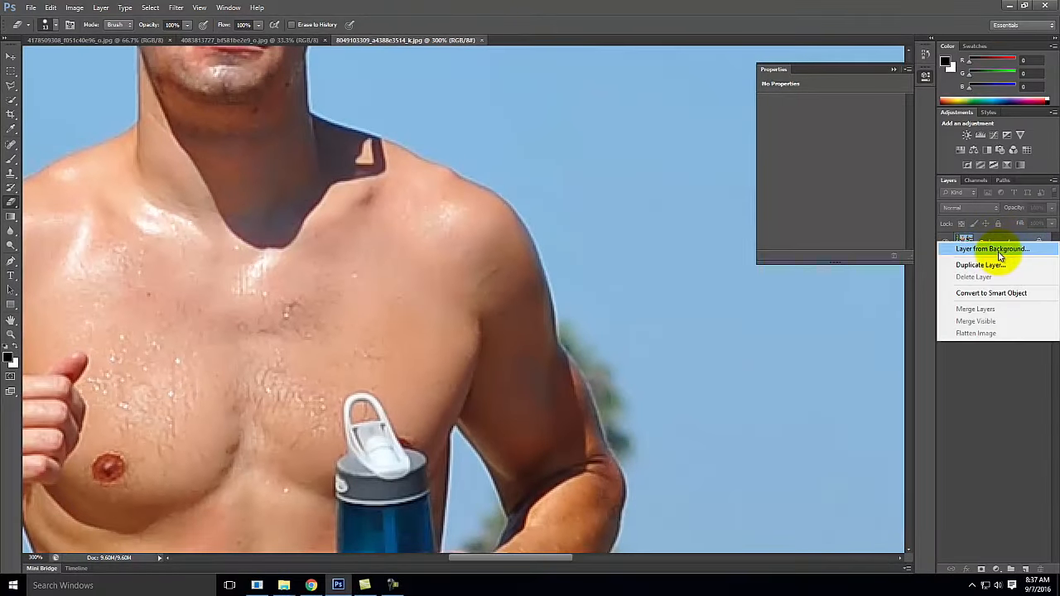
pyautogui.click(999, 251)
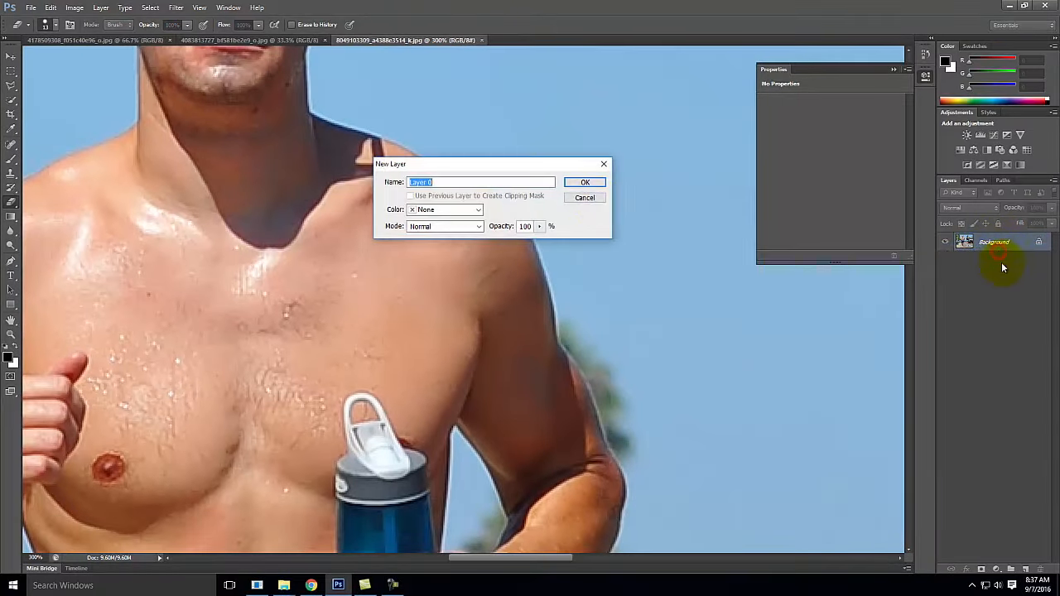
pyautogui.click(595, 183)
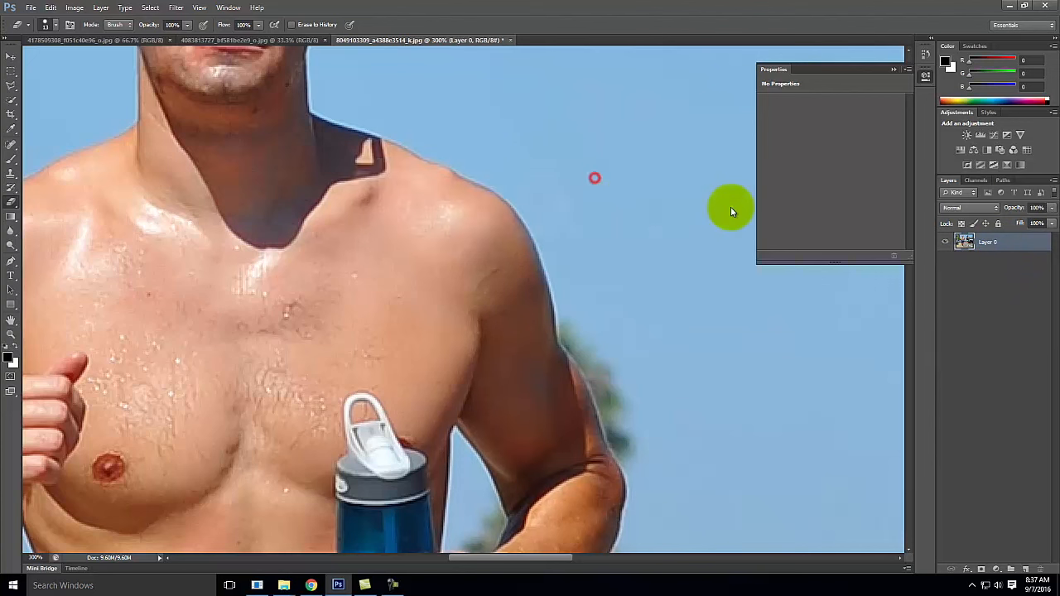
pyautogui.hotkey('ctrl', 'z')
# Duplicate the Background layer within the same document, keeping the suggested name "Background copy"
pyautogui.rightClick(1000, 245)
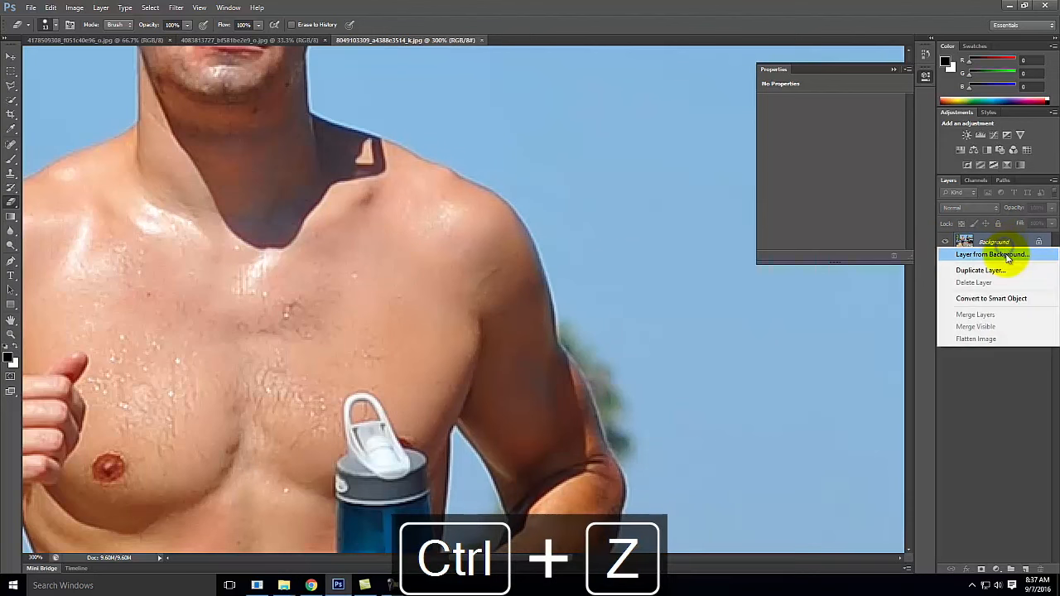
pyautogui.click(994, 271)
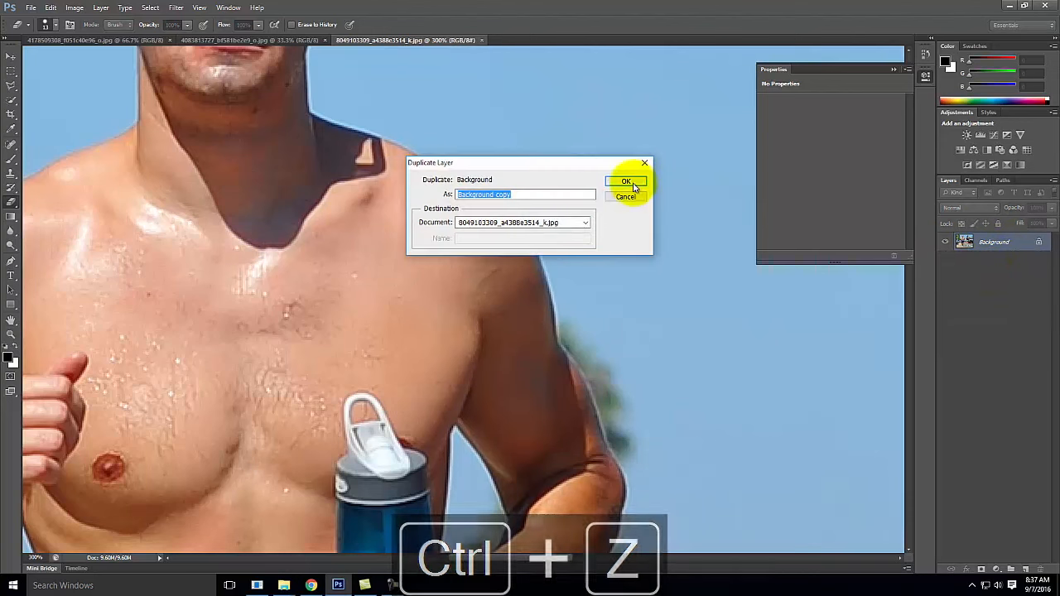
pyautogui.click(627, 182)
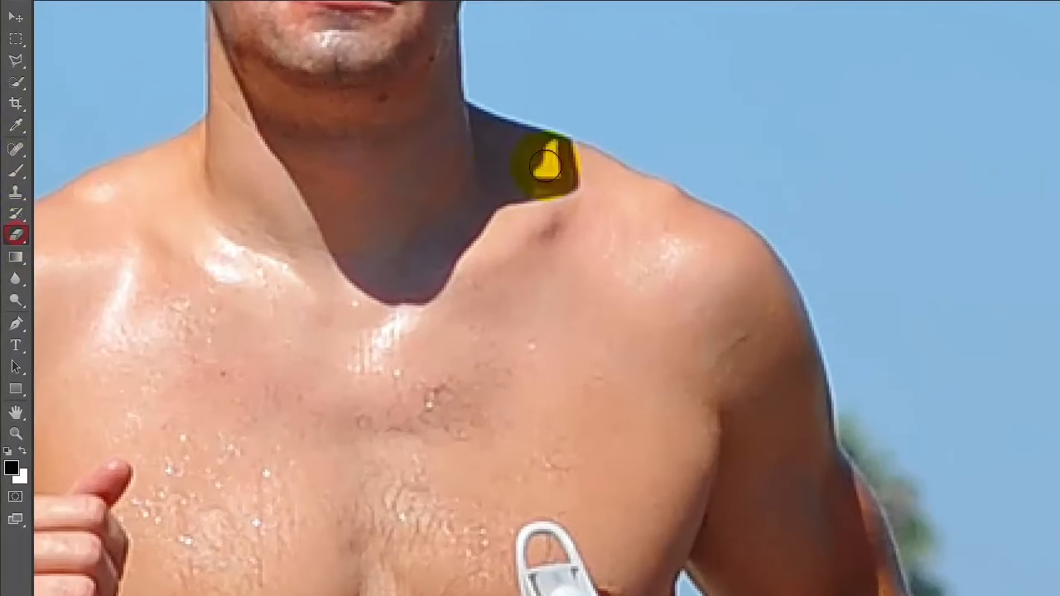
# Try erasing the sky along the man's shoulder on the duplicate layer with the Eraser tool, and undo all the strokes
pyautogui.moveTo(572, 111)
pyautogui.mouseDown()
pyautogui.moveTo(680, 161)
pyautogui.moveTo(604, 116)
pyautogui.moveTo(616, 111)
pyautogui.moveTo(668, 140)
pyautogui.moveTo(707, 187)
pyautogui.mouseUp()
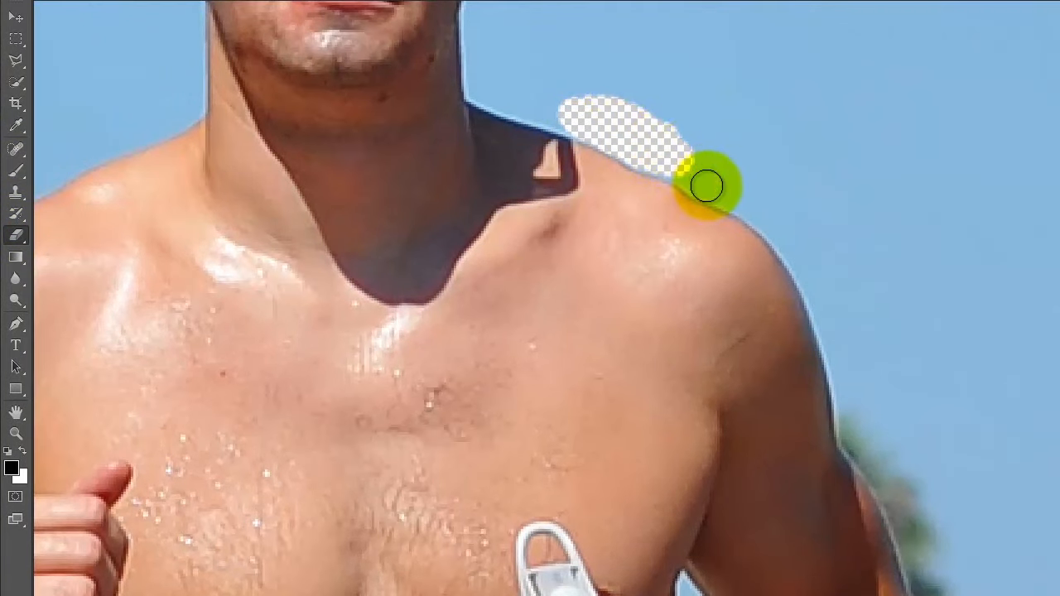
pyautogui.moveTo(712, 179)
pyautogui.mouseDown()
pyautogui.moveTo(688, 178)
pyautogui.moveTo(644, 147)
pyautogui.moveTo(736, 194)
pyautogui.mouseUp()
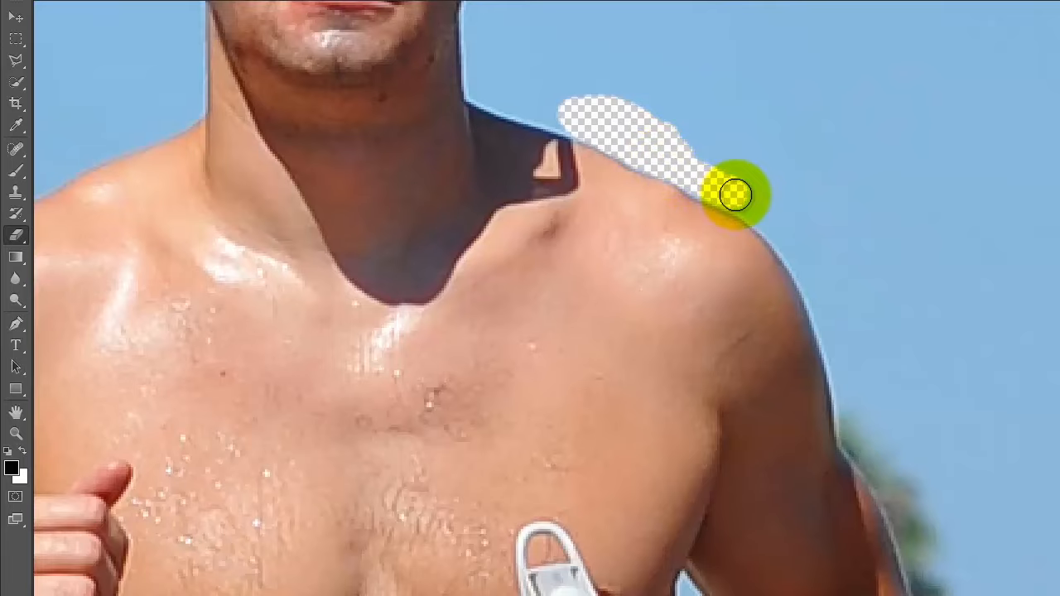
pyautogui.hotkey('ctrl', '=')
pyautogui.hotkey('ctrl', '=')
pyautogui.hotkey('ctrl', '=')
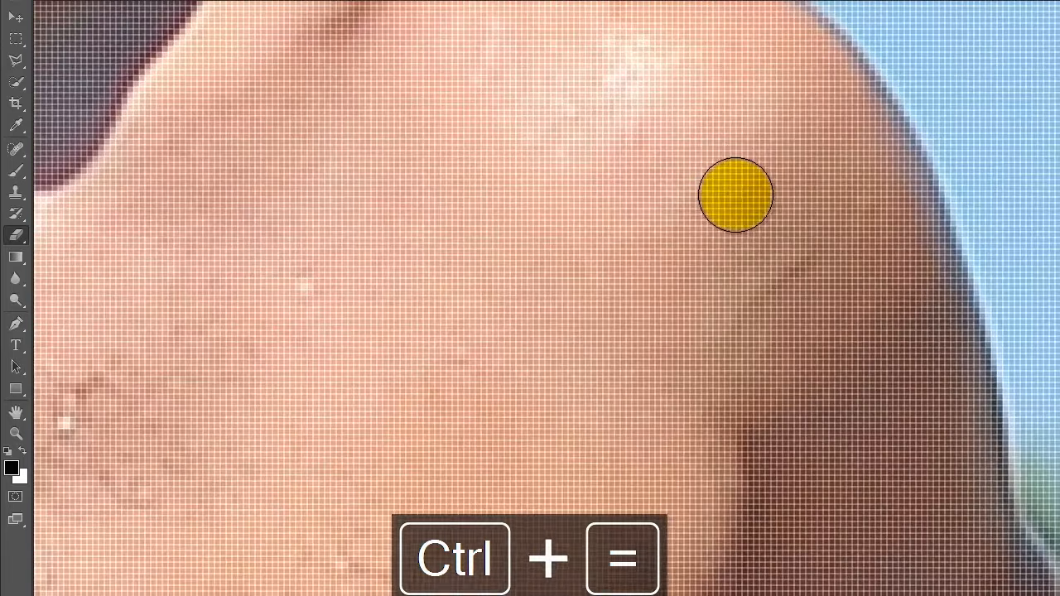
pyautogui.press('space')
pyautogui.moveTo(736, 194); pyautogui.dragTo(733, 542)
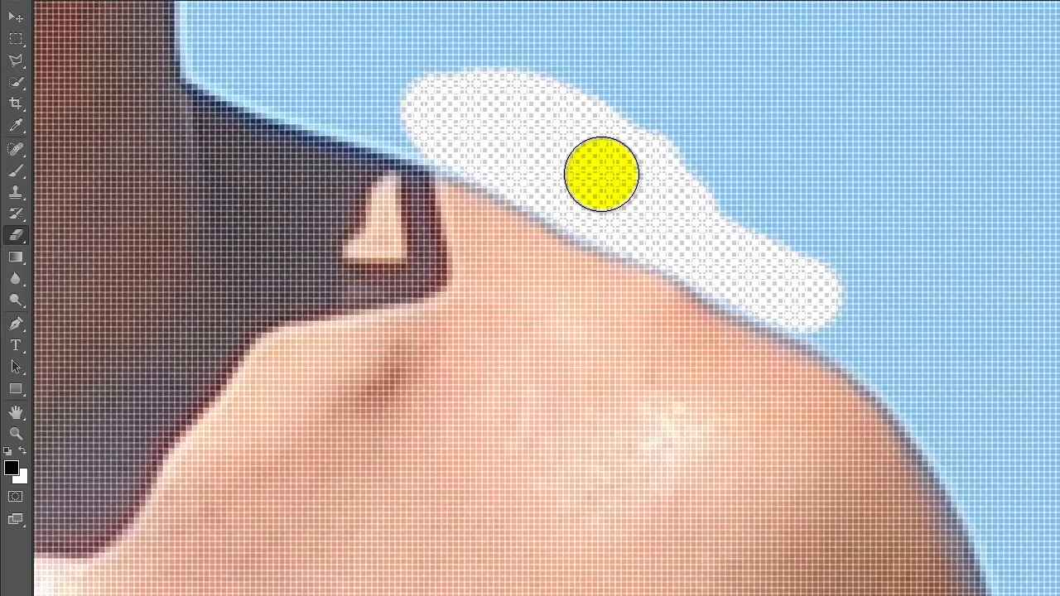
pyautogui.hotkey('ctrl', 'alt', 'z')
pyautogui.hotkey('ctrl', 'alt', 'z')
pyautogui.hotkey('ctrl', 'alt', 'z')
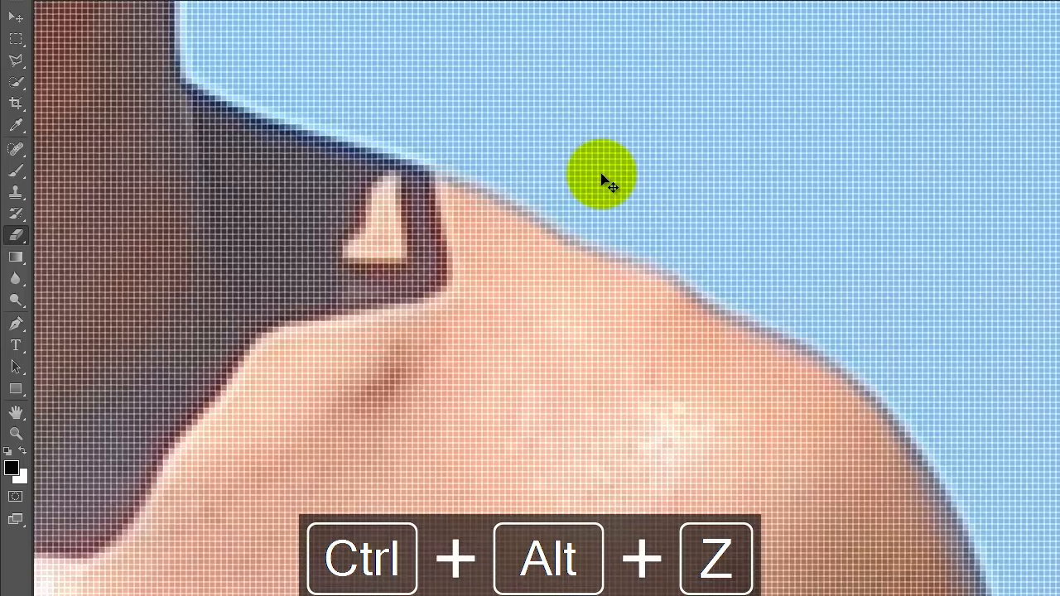
# Try the Background Eraser tool on the sky just above the man's shoulder, and undo the stroke
pyautogui.hotkey('ctrl', '-')
pyautogui.hotkey('ctrl', '-')
pyautogui.hotkey('ctrl', '-')
pyautogui.hotkey('ctrl', '-')
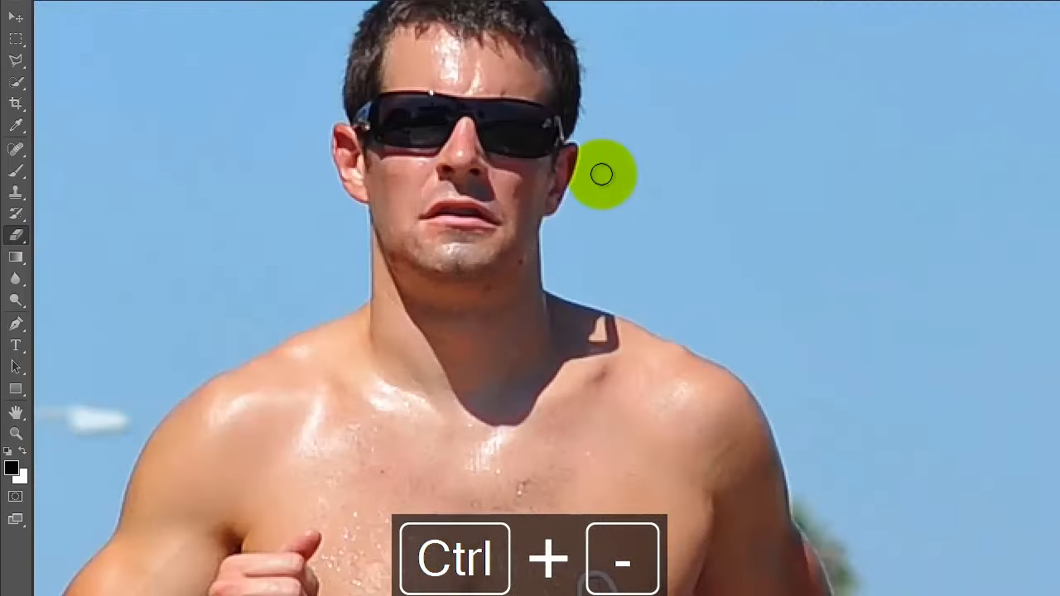
pyautogui.click(16, 238)
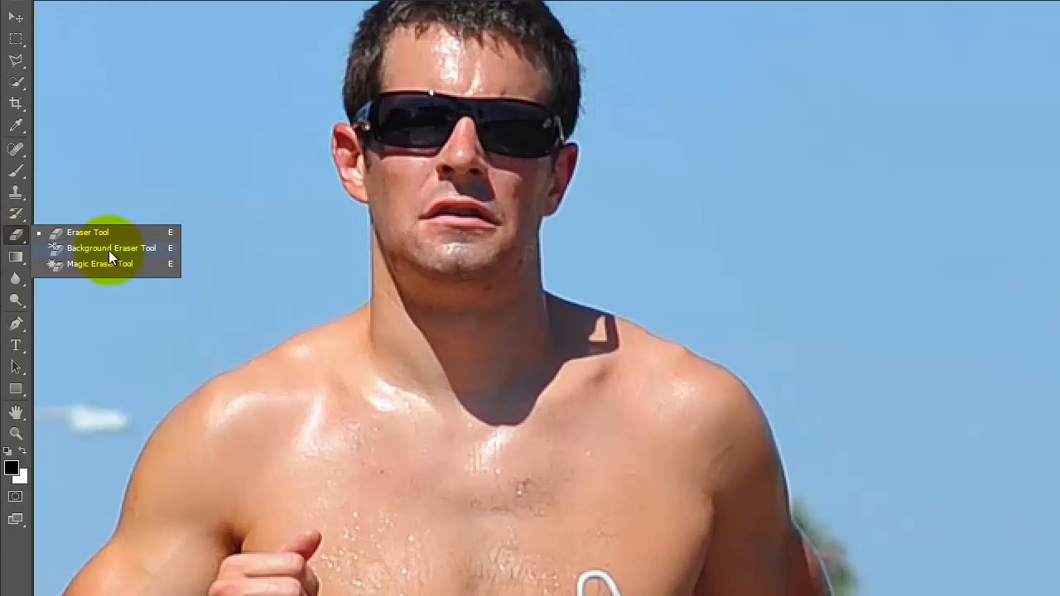
pyautogui.click(50, 251)
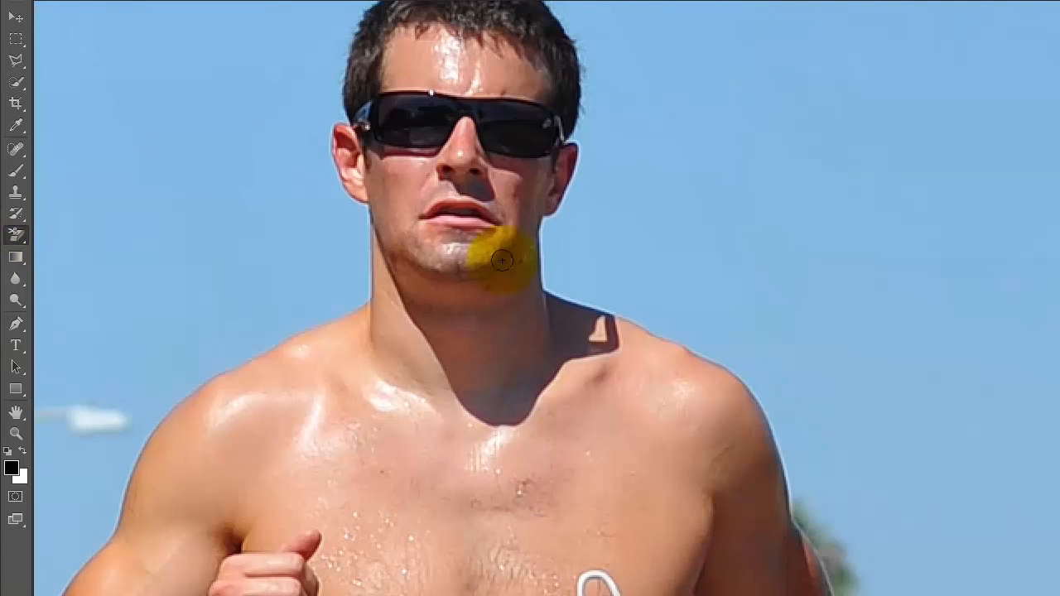
pyautogui.moveTo(657, 269); pyautogui.dragTo(658, 340)
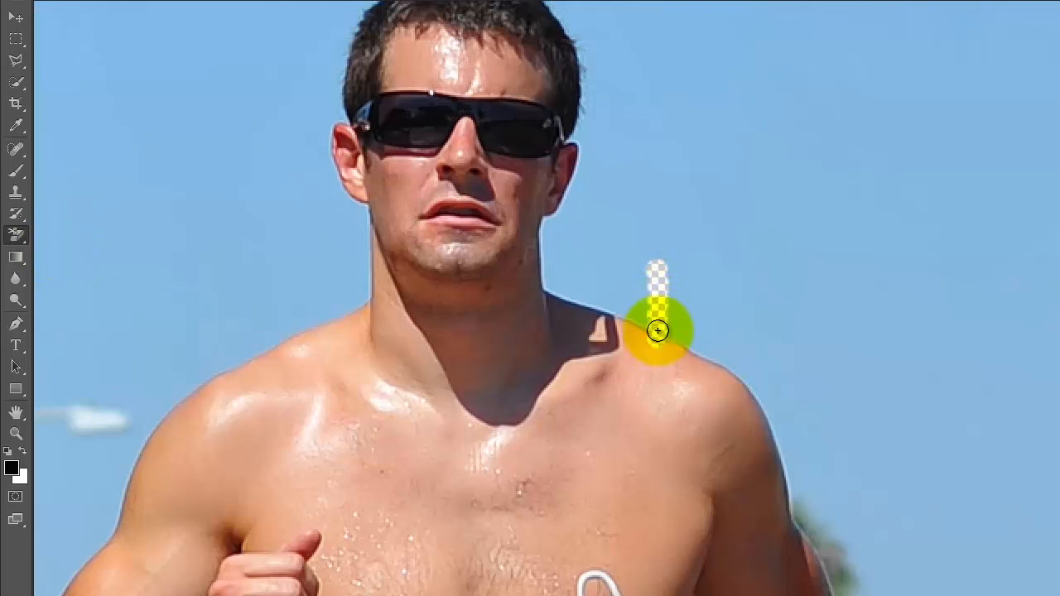
pyautogui.hotkey('ctrl', 'z')
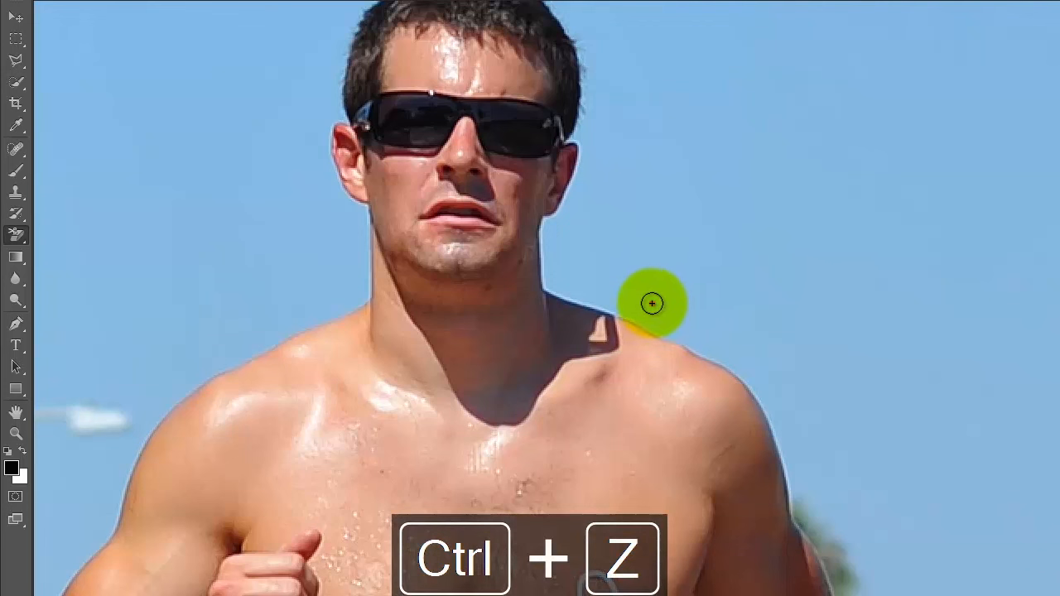
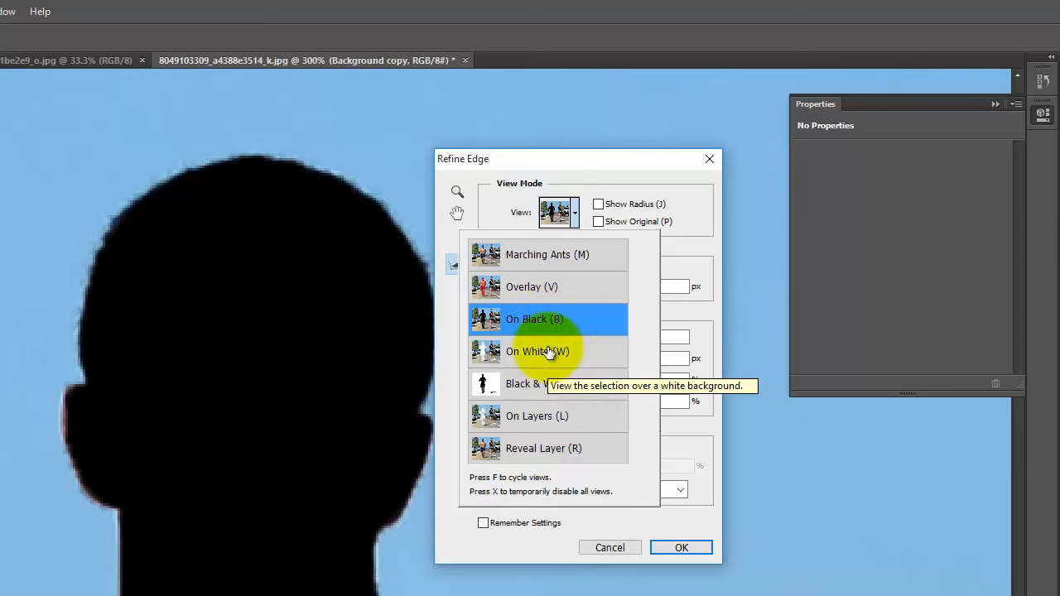
# Preview the Refine Edge selection in Black & White, and set the view mode to Overlay
pyautogui.click(552, 384)
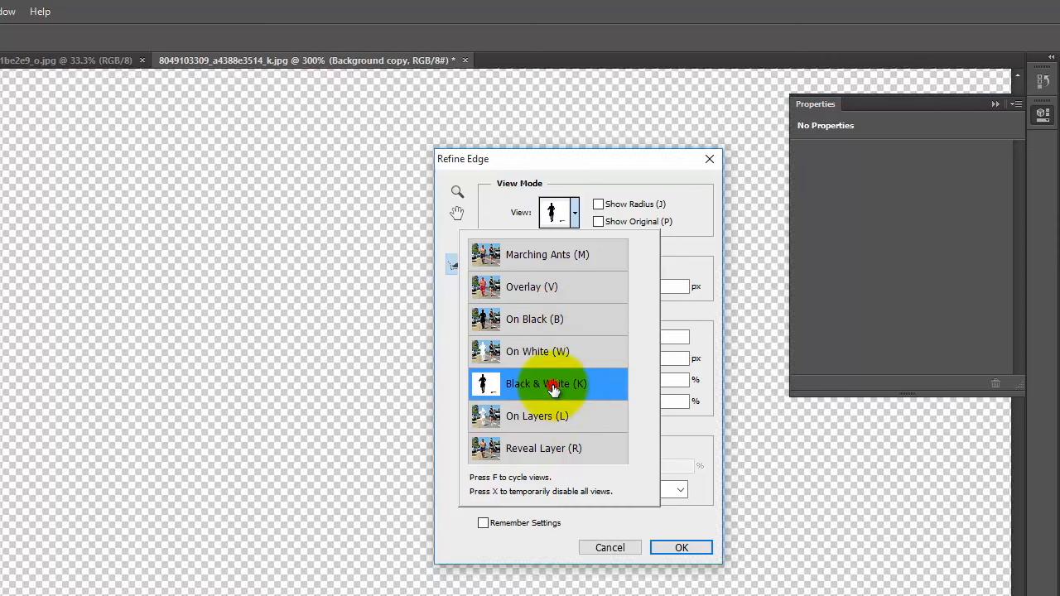
pyautogui.click(570, 159)
pyautogui.moveTo(570, 160); pyautogui.dragTo(748, 160)
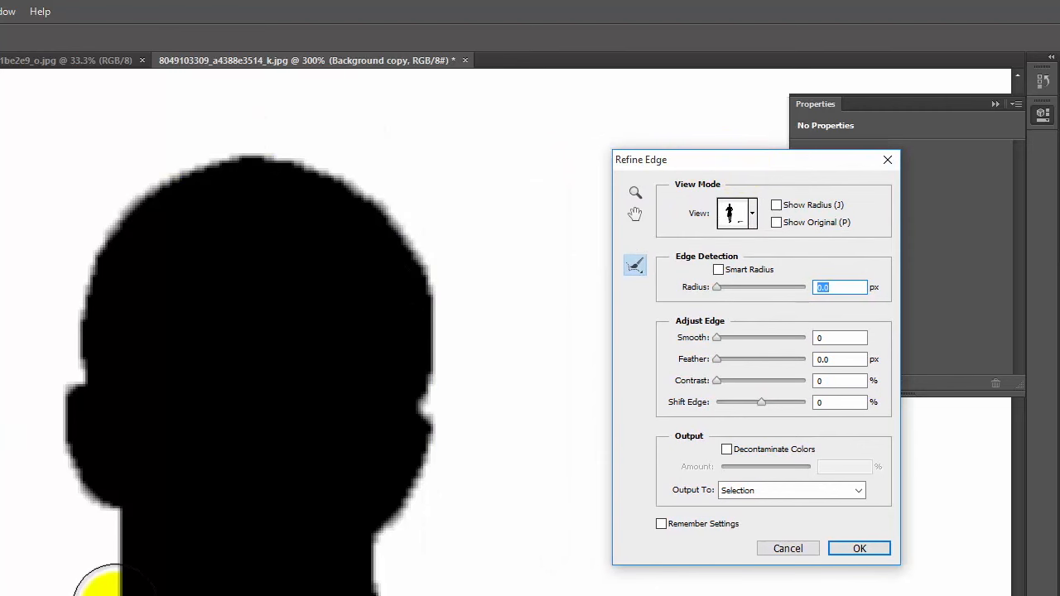
pyautogui.click(749, 213)
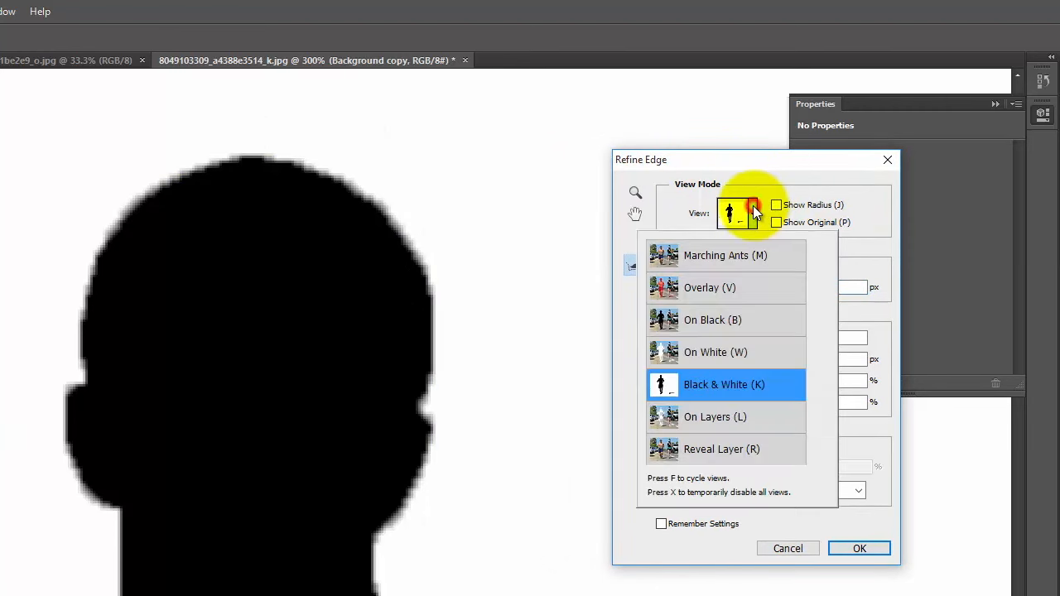
pyautogui.click(748, 289)
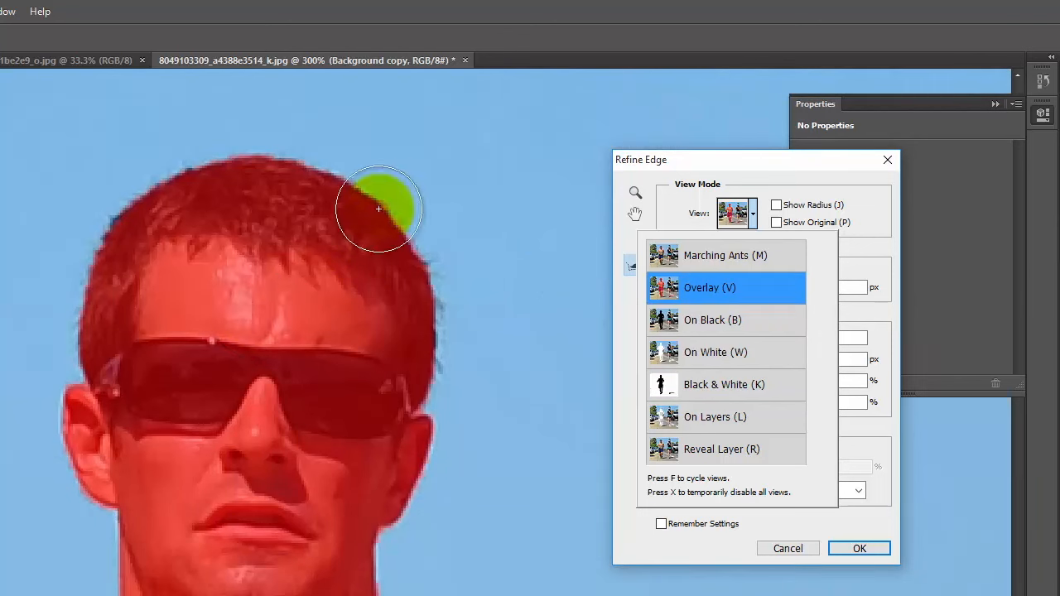
pyautogui.click(748, 158)
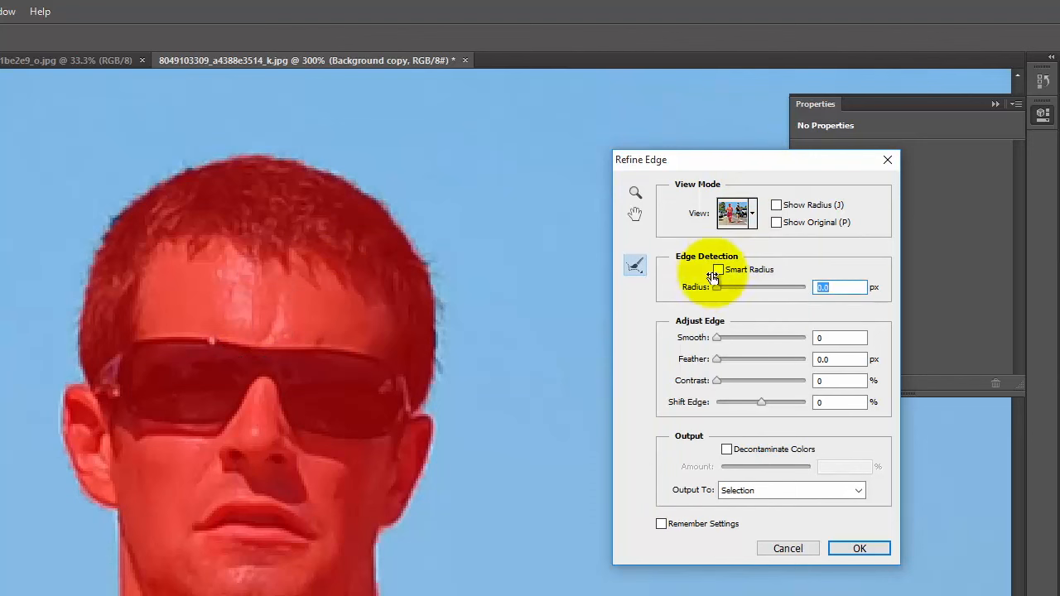
# Set the Refine Edge radius to 1.0 px, smooth to 3 and feather to 0.3 px
pyautogui.click(836, 286)
pyautogui.write('1.0')
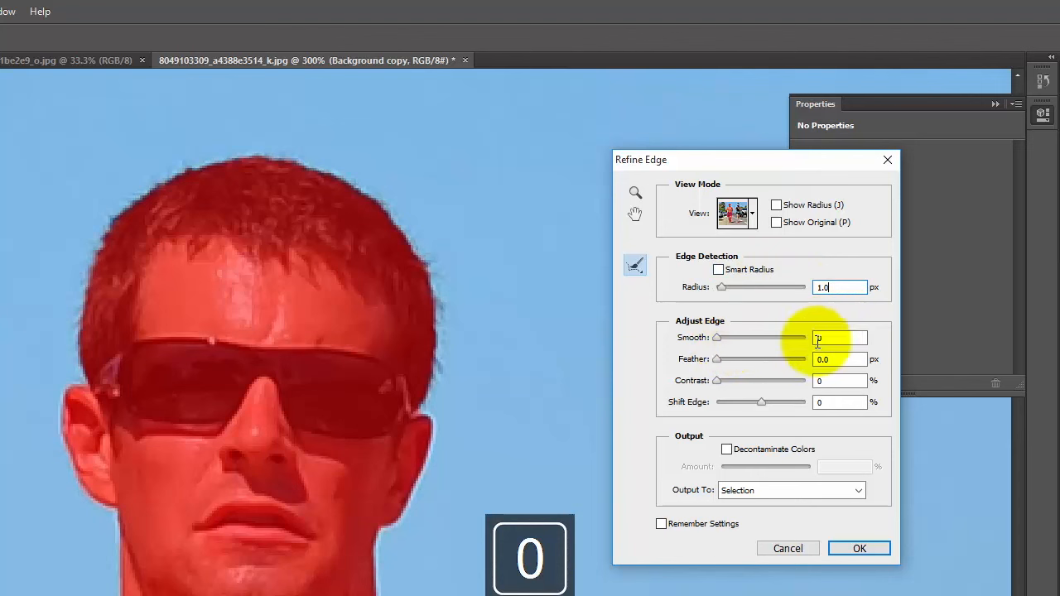
pyautogui.write('3')
pyautogui.moveTo(845, 362); pyautogui.dragTo(757, 353)
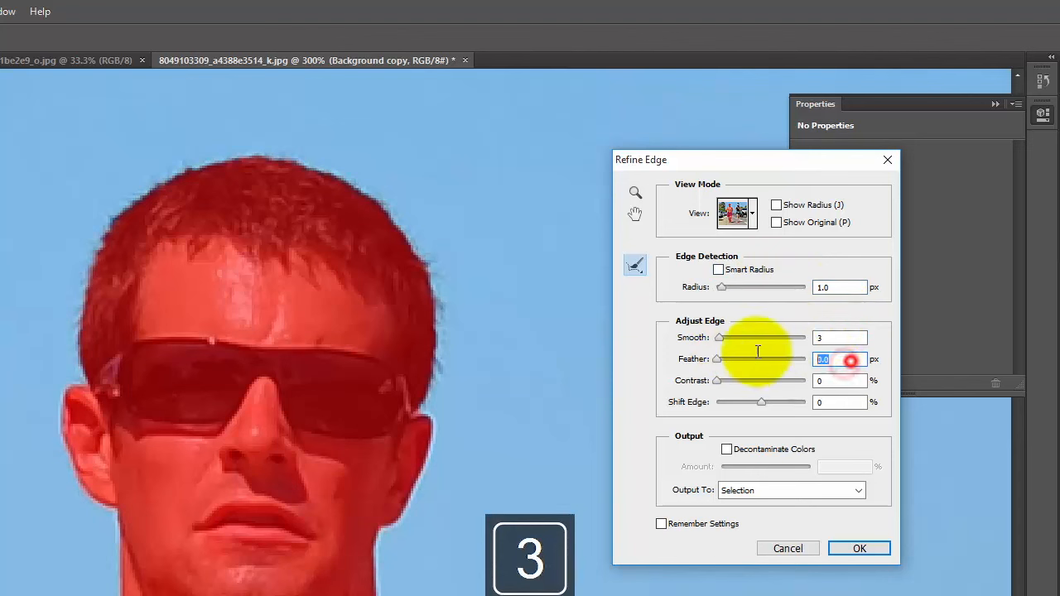
pyautogui.write('0.3')
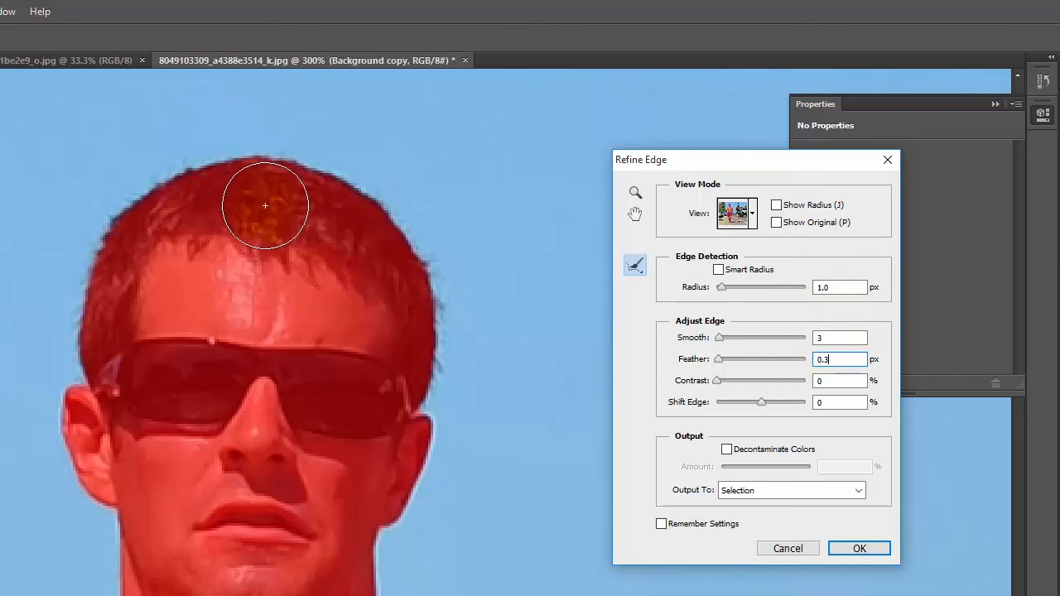
# Refine the selection edge around the man's hair by brushing along both sides of his head with the Refine Radius tool
pyautogui.moveTo(214, 198)
pyautogui.mouseDown()
pyautogui.moveTo(208, 190)
pyautogui.moveTo(151, 211)
pyautogui.mouseUp()
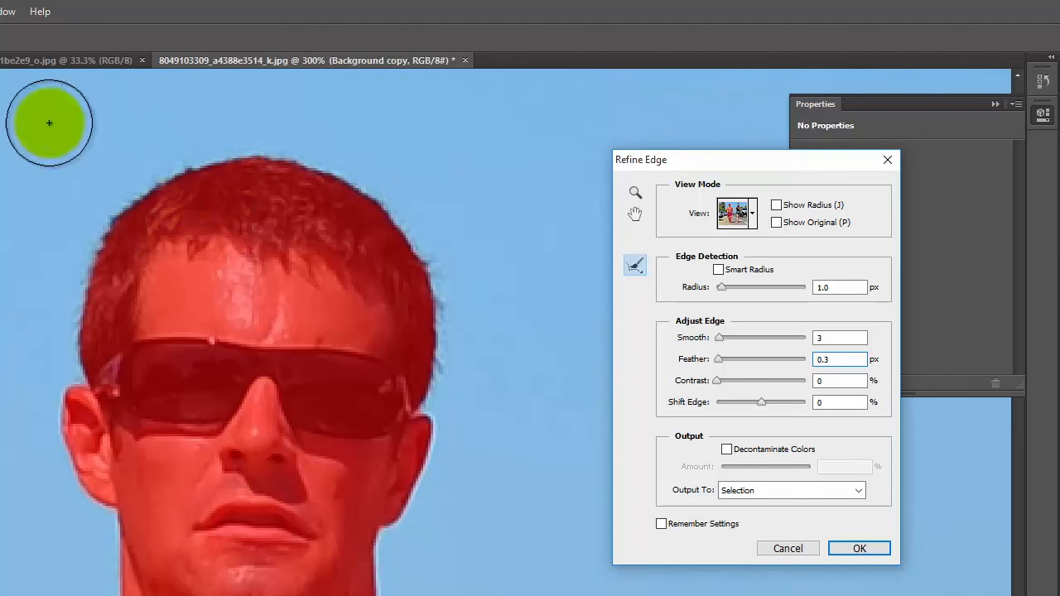
pyautogui.moveTo(704, 160)
pyautogui.mouseDown()
pyautogui.moveTo(806, 186)
pyautogui.moveTo(790, 182)
pyautogui.mouseUp()
pyautogui.click(240, 166)
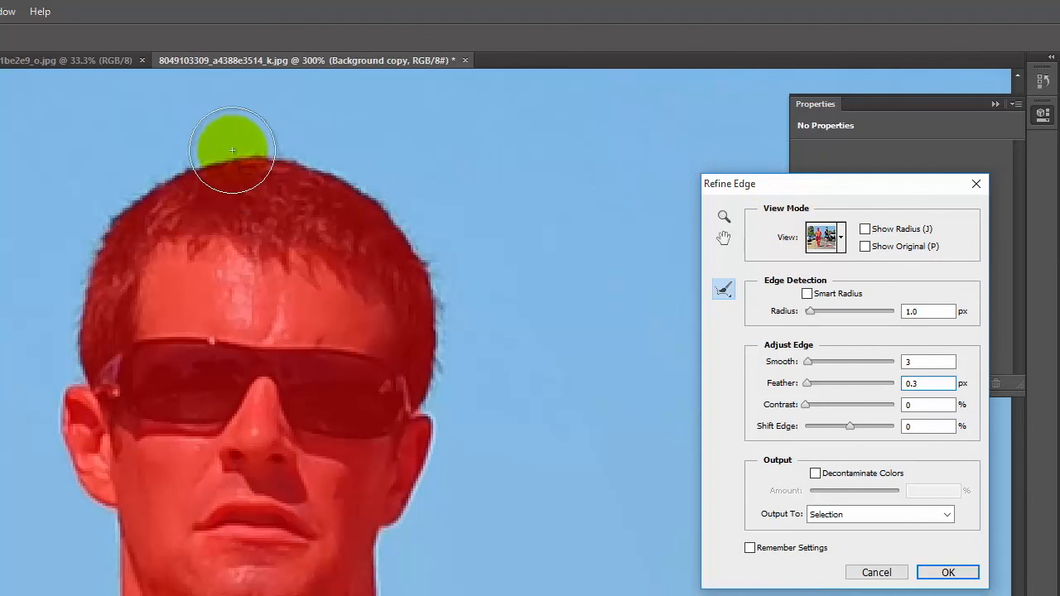
pyautogui.moveTo(206, 162)
pyautogui.mouseDown()
pyautogui.moveTo(99, 221)
pyautogui.moveTo(137, 179)
pyautogui.moveTo(198, 160)
pyautogui.moveTo(277, 149)
pyautogui.moveTo(362, 177)
pyautogui.moveTo(414, 229)
pyautogui.moveTo(447, 302)
pyautogui.moveTo(450, 402)
pyautogui.mouseUp()
pyautogui.moveTo(141, 166)
pyautogui.mouseDown()
pyautogui.moveTo(104, 213)
pyautogui.moveTo(91, 246)
pyautogui.moveTo(63, 389)
pyautogui.mouseUp()
pyautogui.moveTo(47, 211); pyautogui.dragTo(31, 248)
# Preview the Refine Edge selection on black, and set the view mode to On White
pyautogui.click(842, 239)
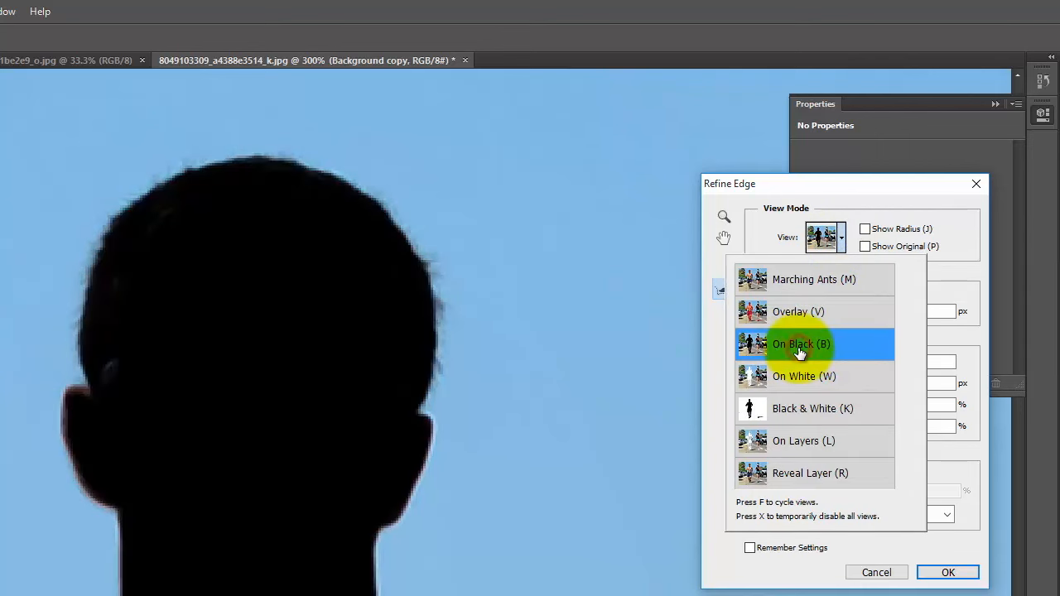
pyautogui.click(810, 383)
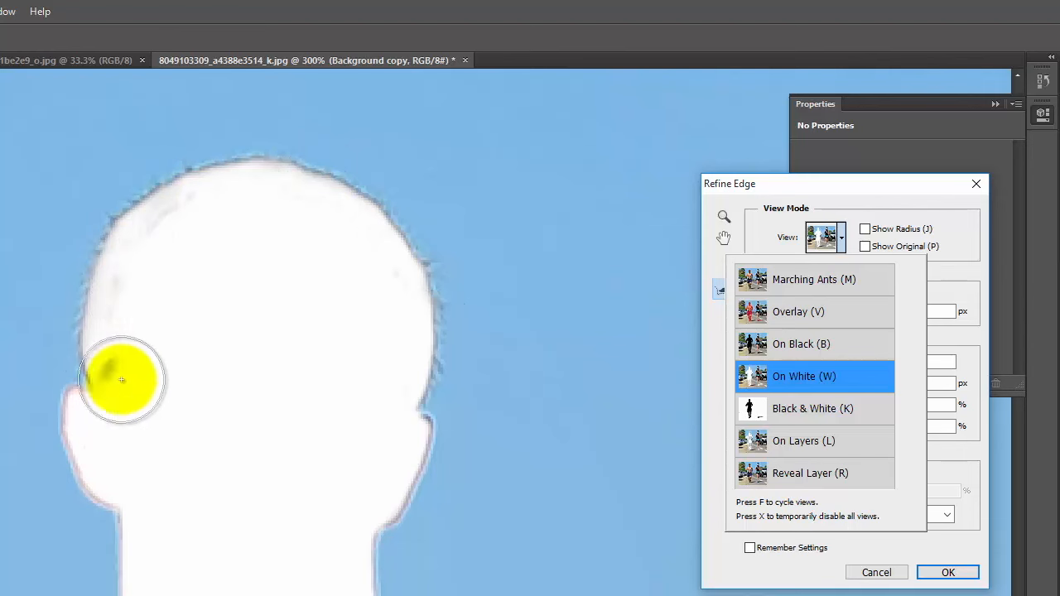
pyautogui.click(844, 239)
# Brush the Refine Radius tool along the ankle and laces of the man's planted shoe to refine that edge
pyautogui.scroll(-2, 346, 224)
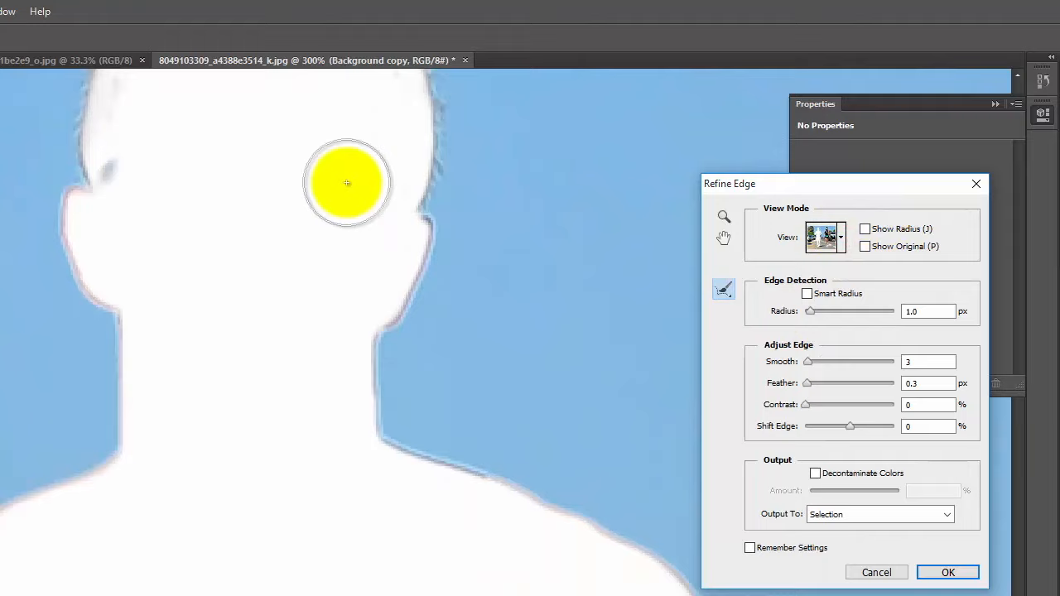
pyautogui.scroll(-10, 347, 183)
pyautogui.press('space')
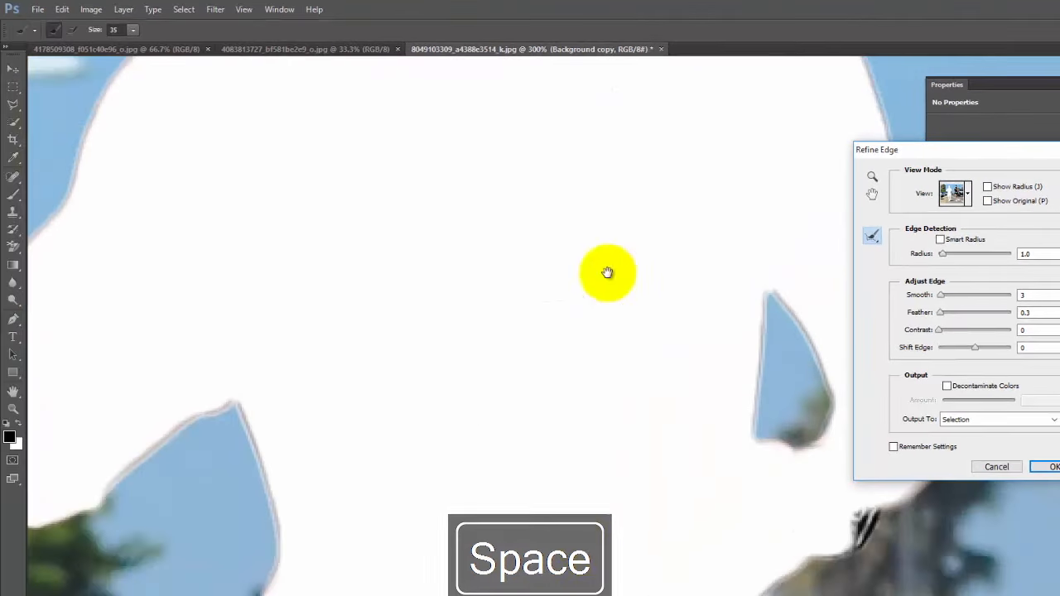
pyautogui.moveTo(591, 549); pyautogui.dragTo(566, 92)
pyautogui.moveTo(552, 504); pyautogui.dragTo(516, 153)
pyautogui.moveTo(476, 427)
pyautogui.mouseDown()
pyautogui.moveTo(501, 208)
pyautogui.moveTo(453, 9)
pyautogui.mouseUp()
pyautogui.moveTo(510, 267); pyautogui.dragTo(527, 153)
pyautogui.moveTo(445, 316); pyautogui.dragTo(448, 363)
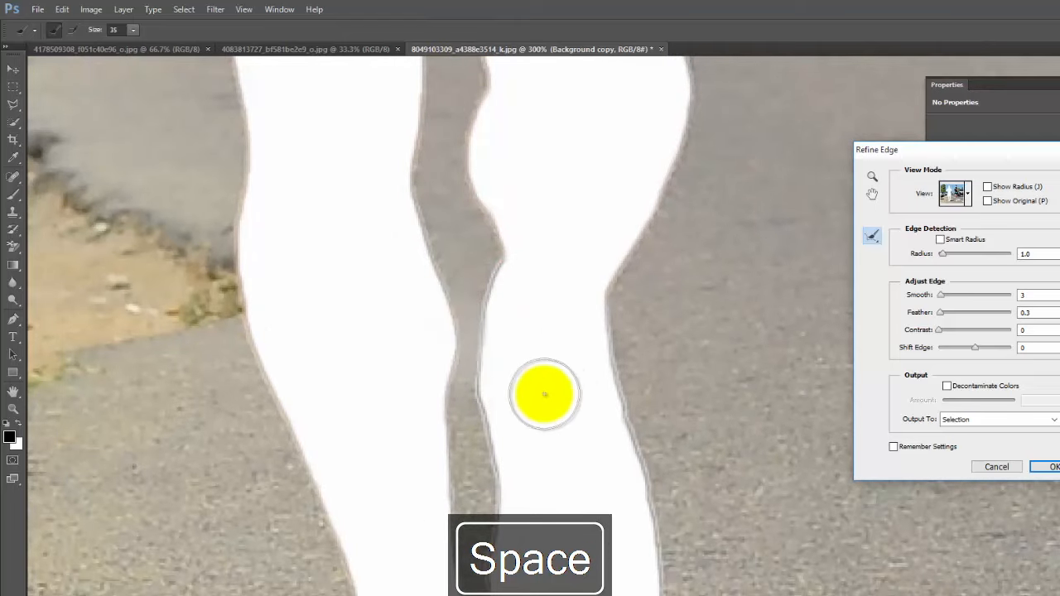
pyautogui.moveTo(502, 438); pyautogui.dragTo(461, 213)
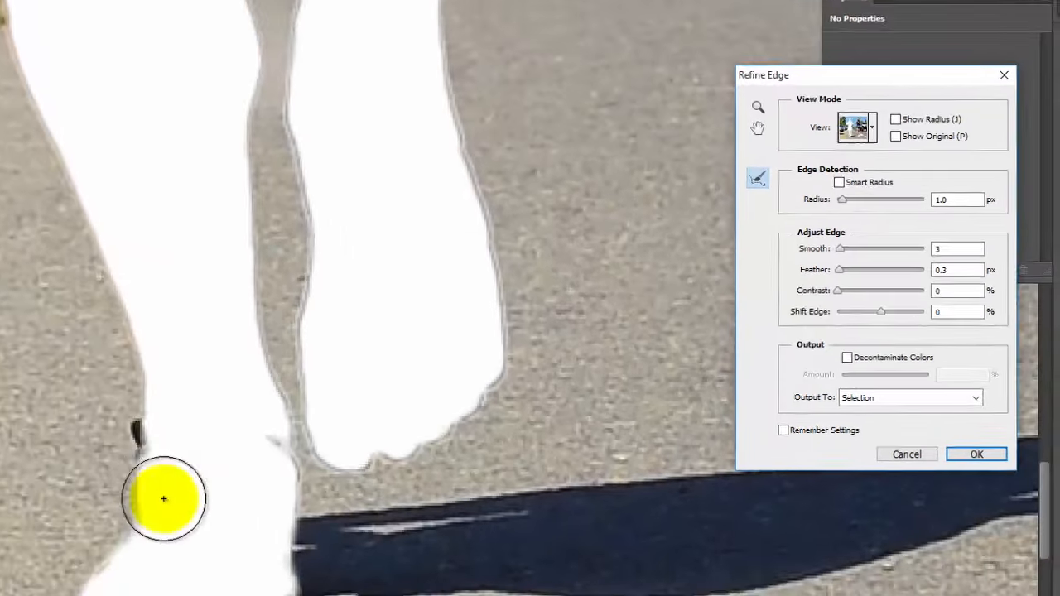
pyautogui.moveTo(273, 505)
pyautogui.mouseDown()
pyautogui.moveTo(304, 429)
pyautogui.moveTo(294, 453)
pyautogui.moveTo(294, 442)
pyautogui.mouseUp()
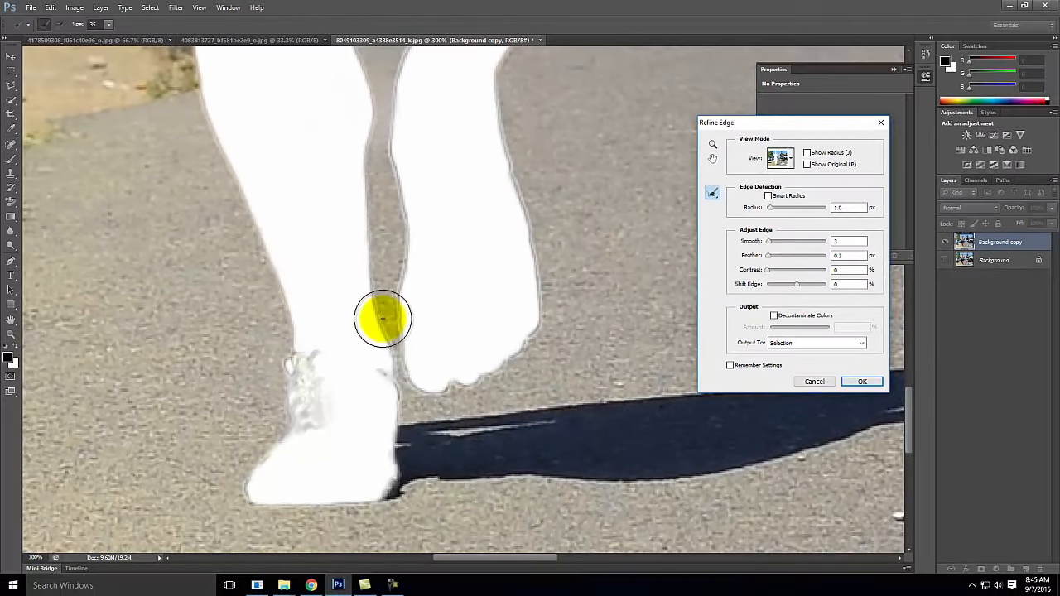
# Check the edges along the legs and apply the Refine Edge settings with the output set to Selection
pyautogui.scroll(1, 245, 357)
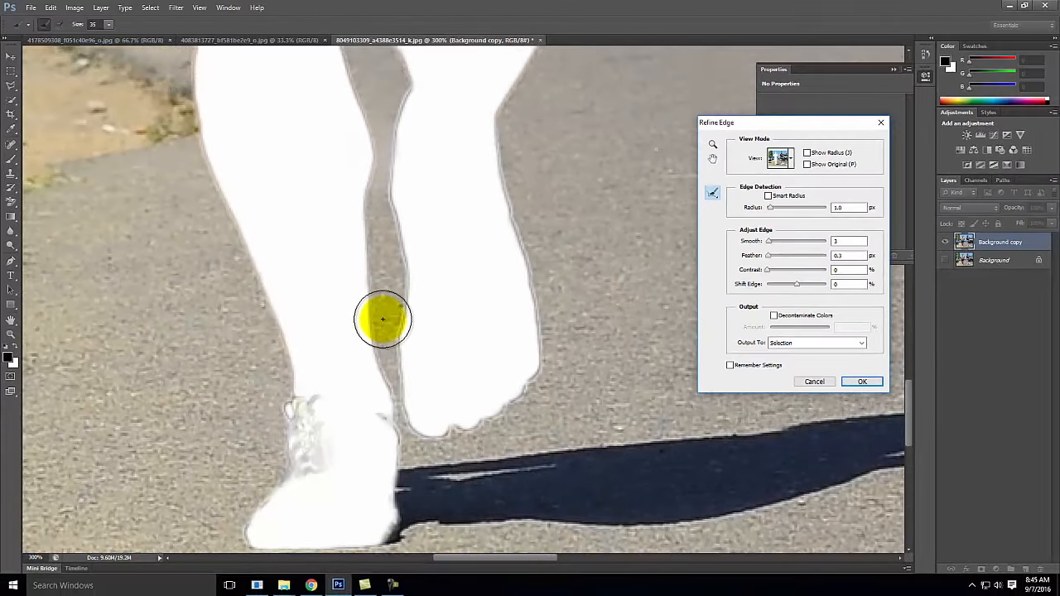
pyautogui.scroll(9, 383, 319)
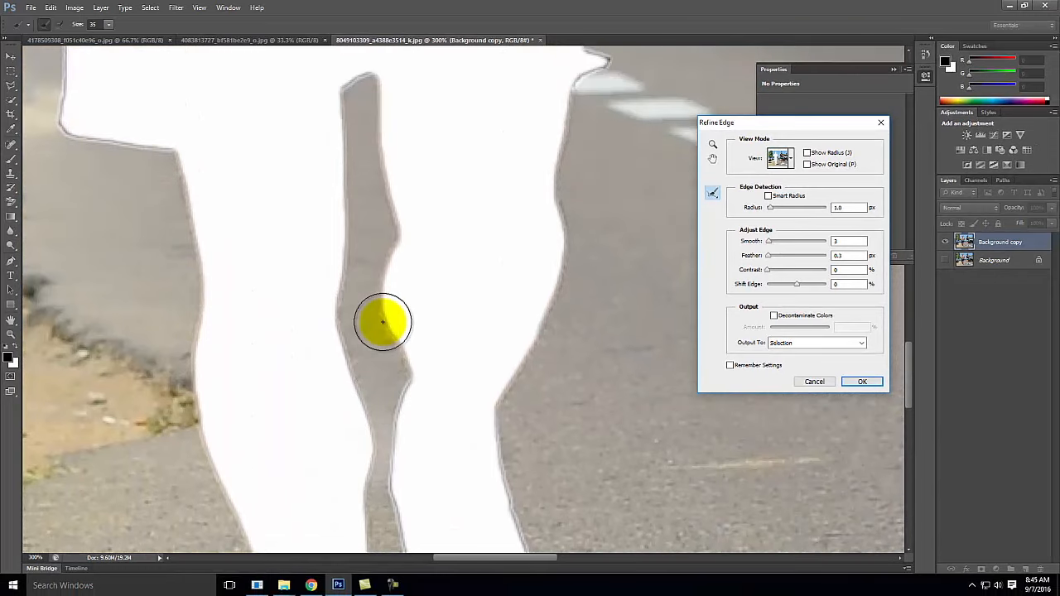
pyautogui.scroll(3, 383, 321)
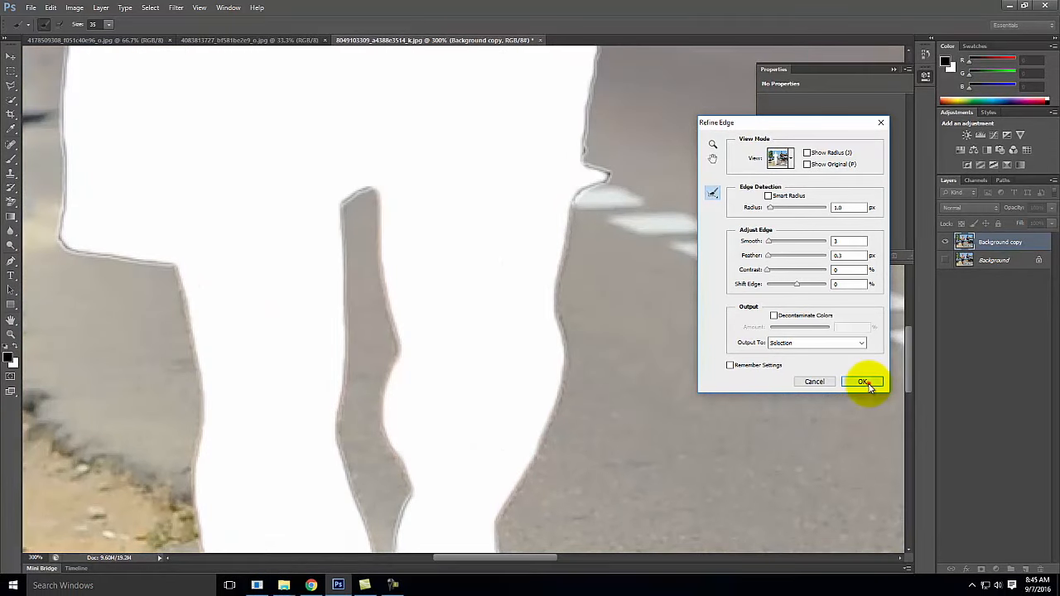
pyautogui.click(864, 382)
pyautogui.scroll(2, 505, 248)
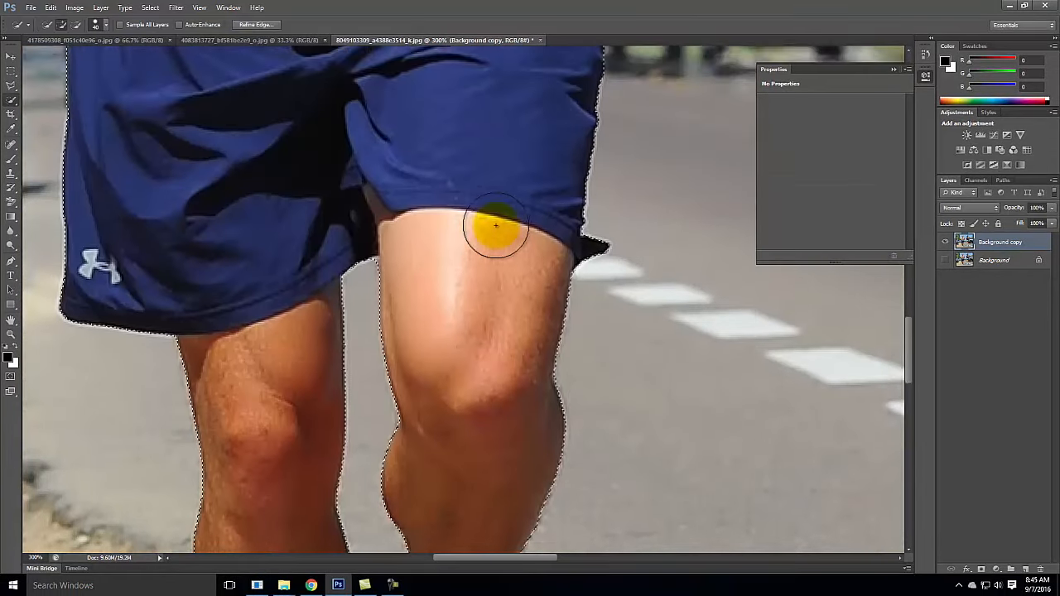
pyautogui.scroll(12, 496, 224)
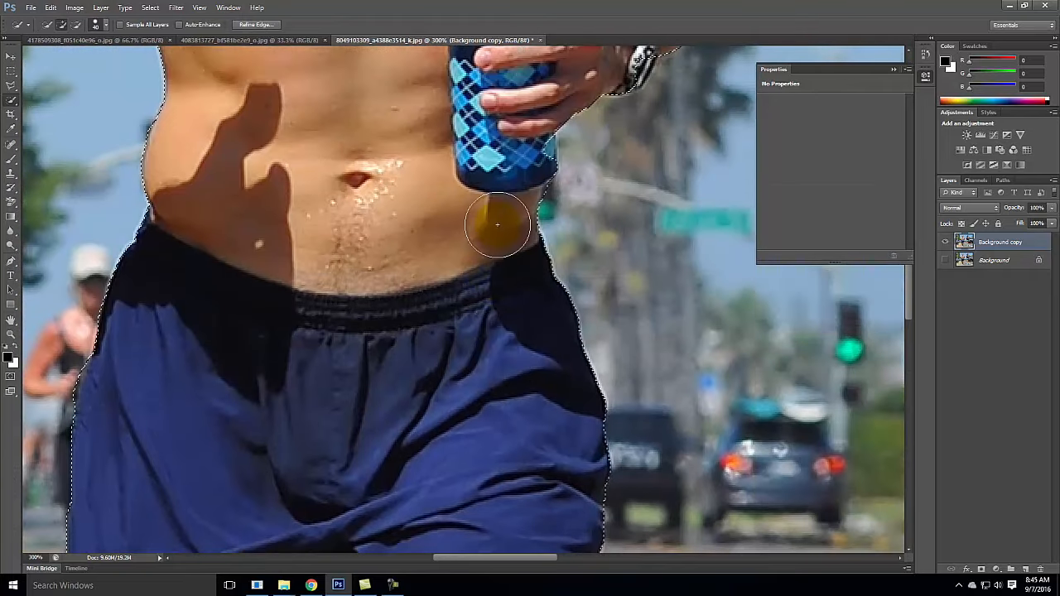
# Invert the selection so it covers the shirtless runner, and add it as a layer mask on the Background copy layer
pyautogui.hotkey('ctrl', '0')
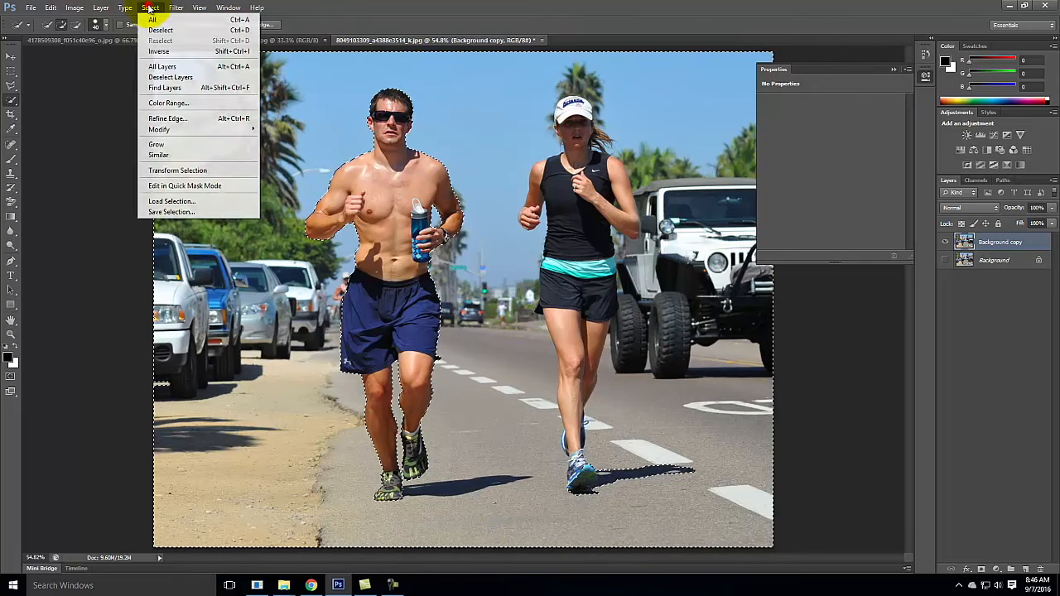
pyautogui.click(156, 52)
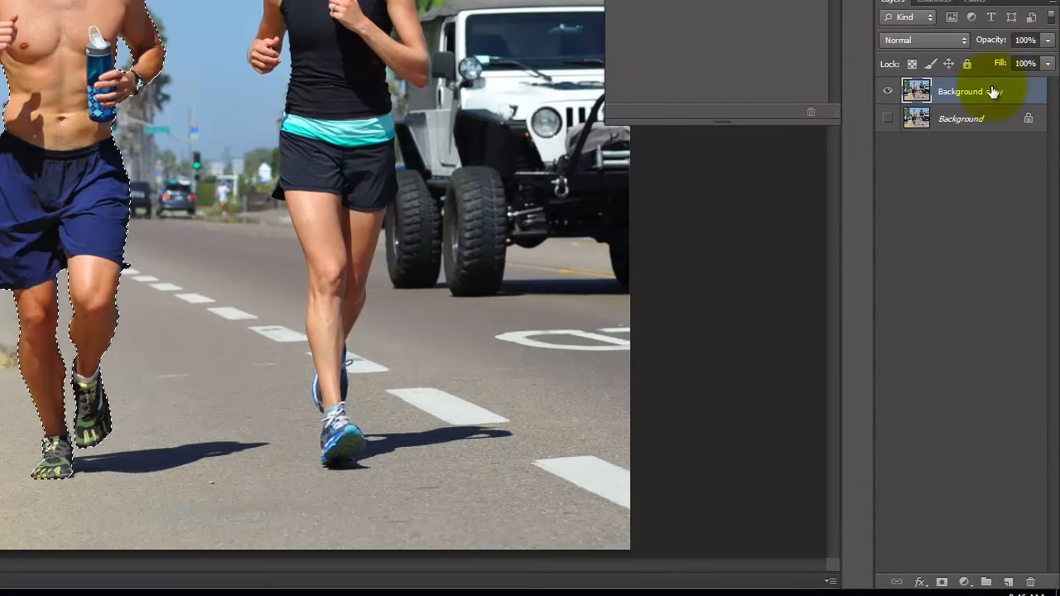
pyautogui.click(943, 582)
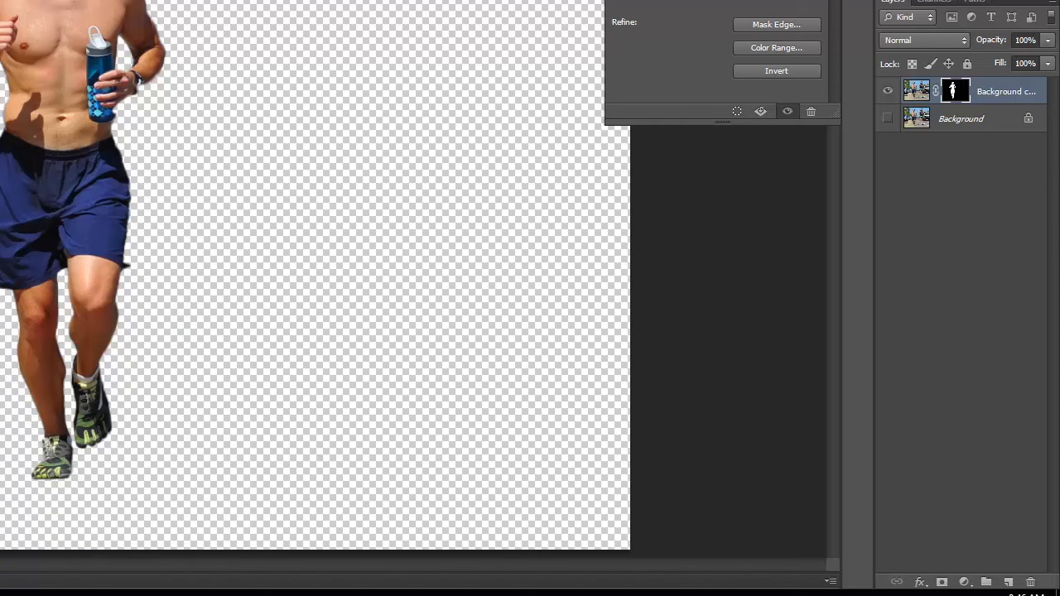
# Examine the edges of the masked runner up close, from the hair down to the water bottle and shorts
pyautogui.hotkey('ctrl', '=')
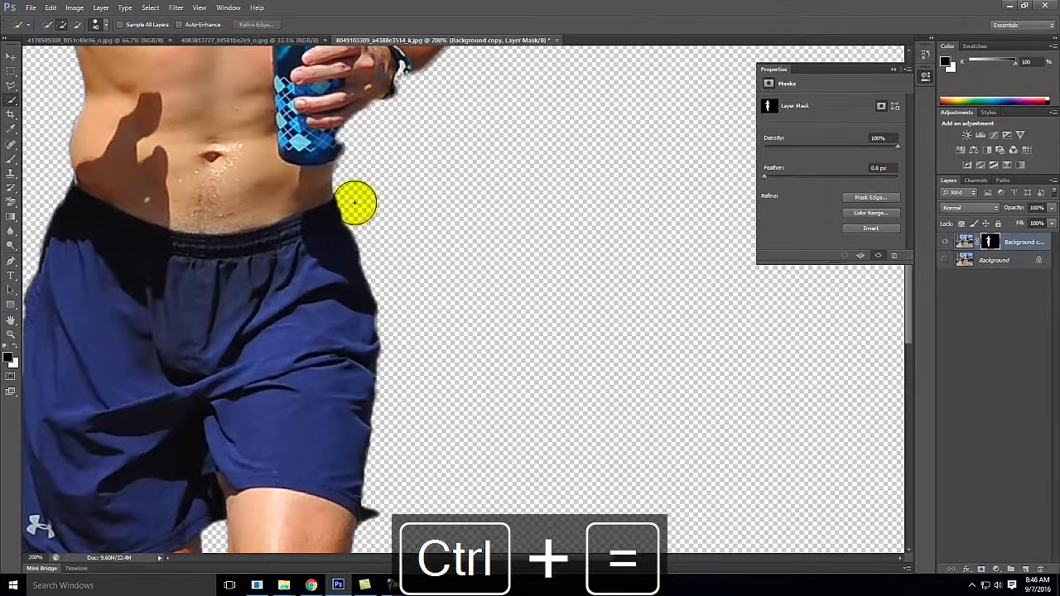
pyautogui.press('space')
pyautogui.moveTo(355, 202); pyautogui.dragTo(390, 343)
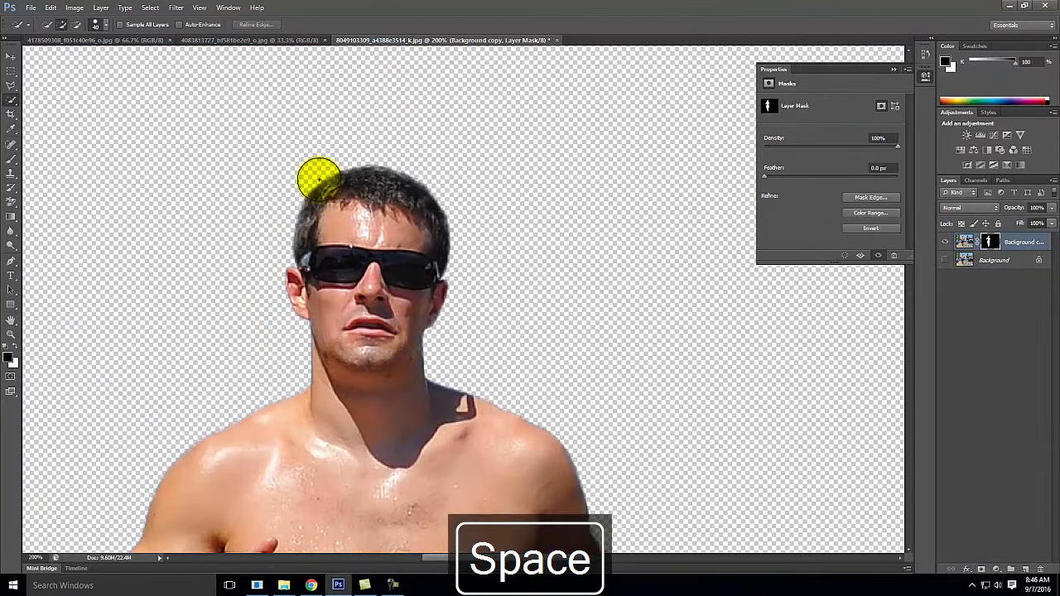
pyautogui.hotkey('ctrl', '=')
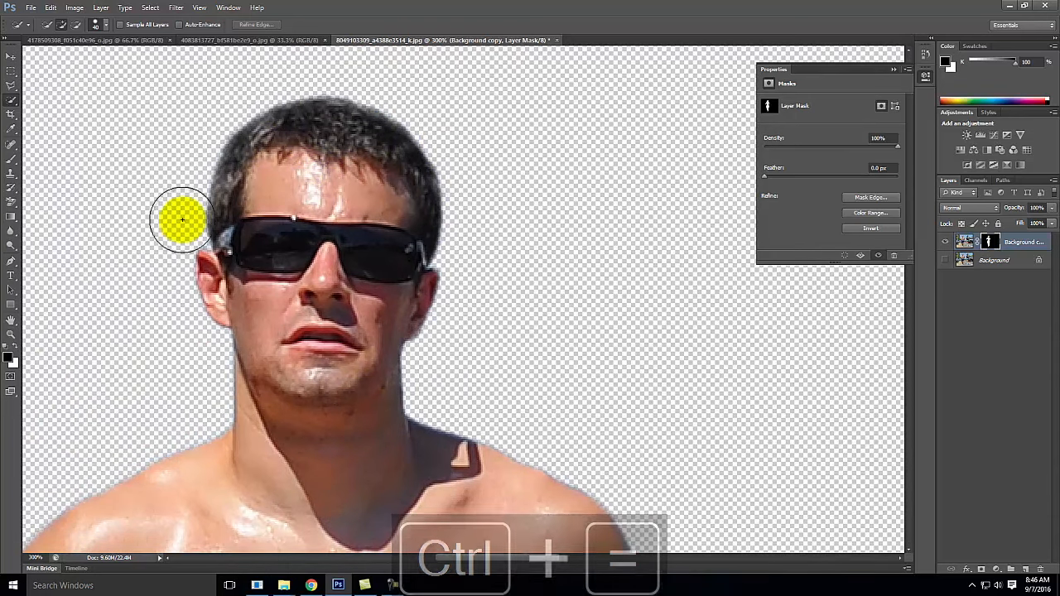
pyautogui.scroll(-5, 232, 182)
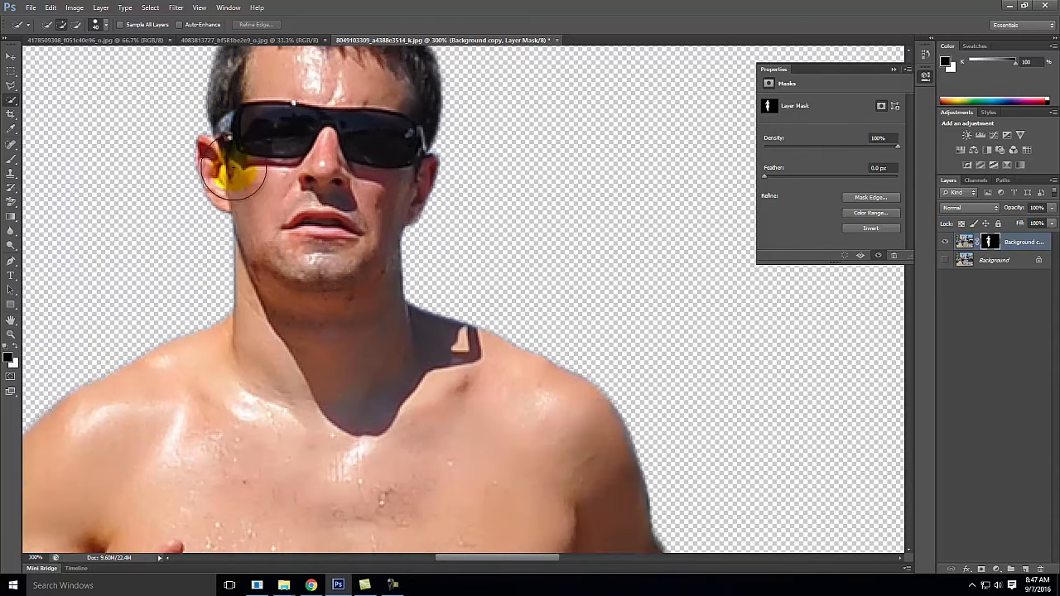
pyautogui.scroll(-8, 245, 155)
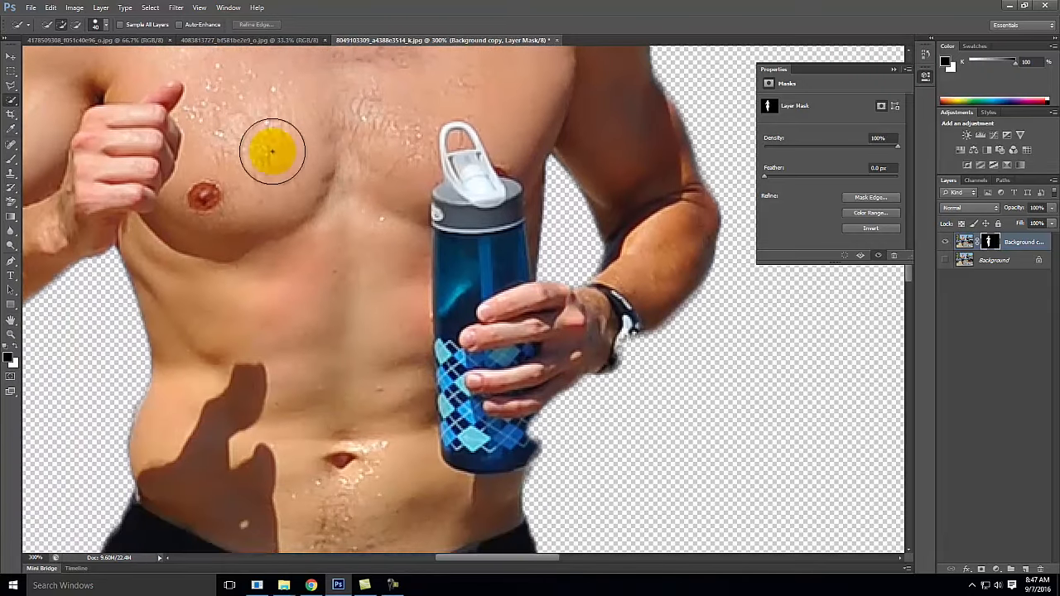
pyautogui.scroll(-1, 276, 149)
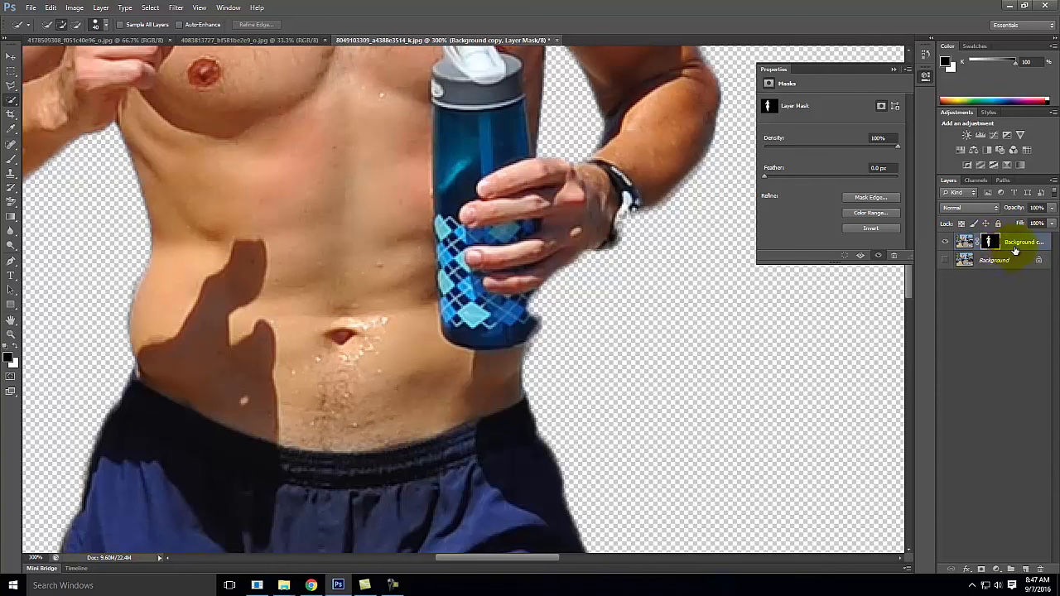
# Paint the missing lower edge of the water bottle back in on the layer mask with a white 15 px brush
pyautogui.click(8, 358)
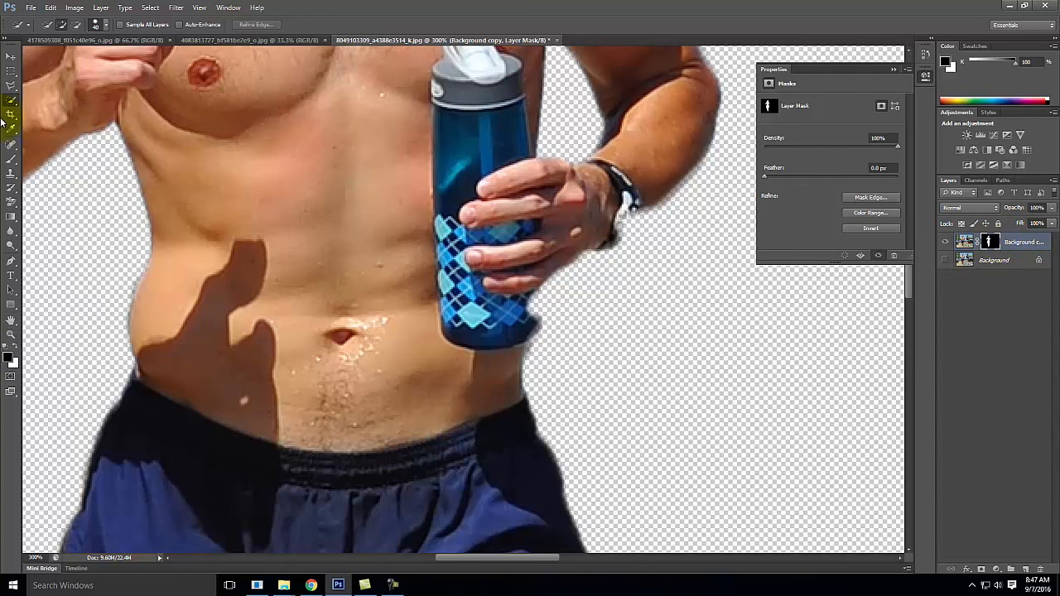
pyautogui.click(12, 158)
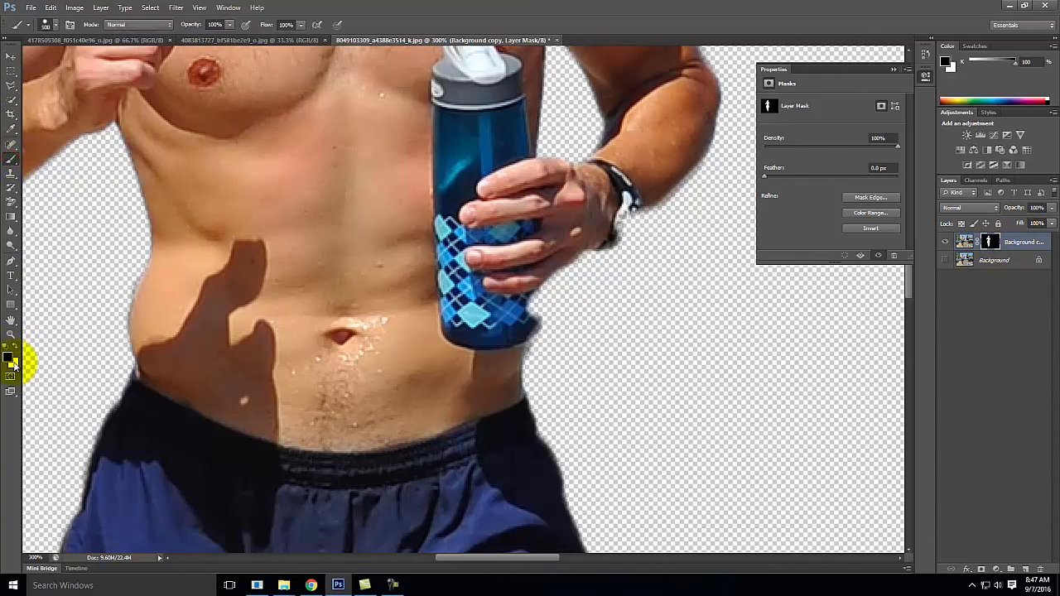
pyautogui.press('[')
pyautogui.press('[')
pyautogui.press('[')
pyautogui.press('[')
pyautogui.press('[')
pyautogui.press('[')
pyautogui.press('[')
pyautogui.press('[')
pyautogui.press('[')
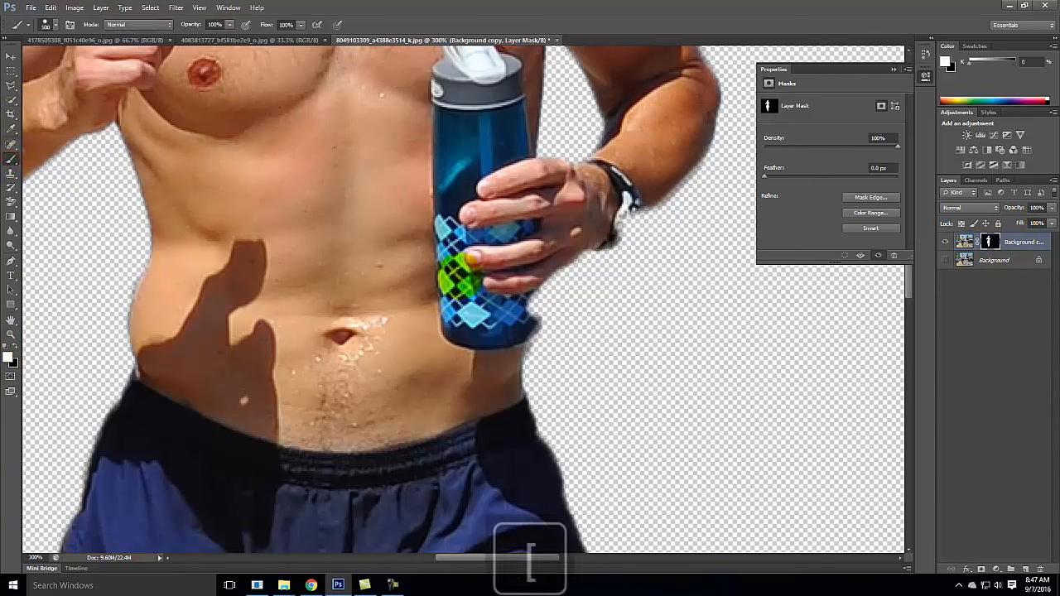
pyautogui.press('[')
pyautogui.press('[')
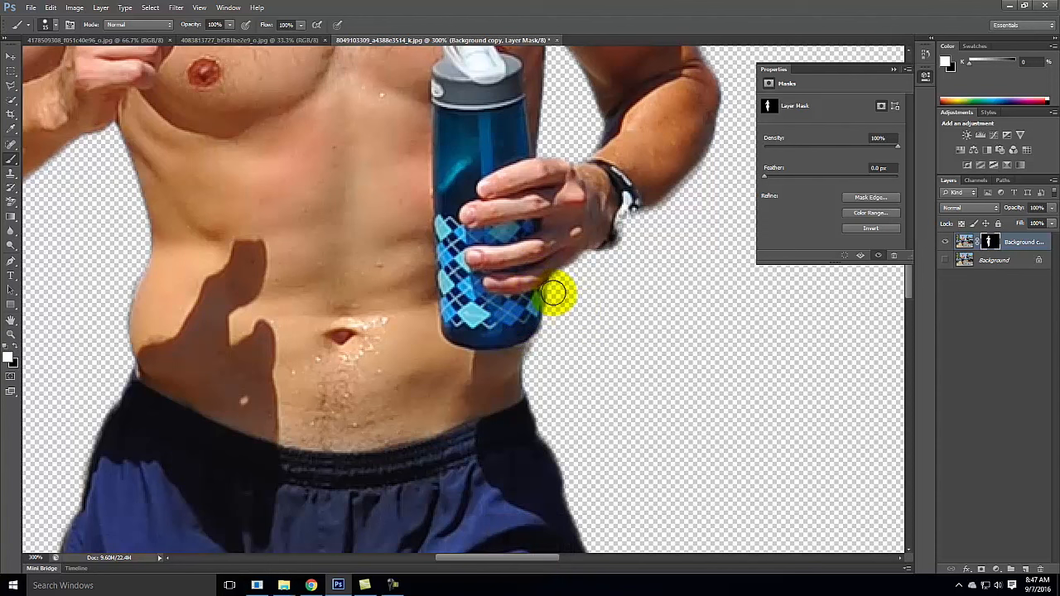
# Paint black on the layer mask over the hair beside the man's forehead, and restore the hair with white
pyautogui.click(17, 347)
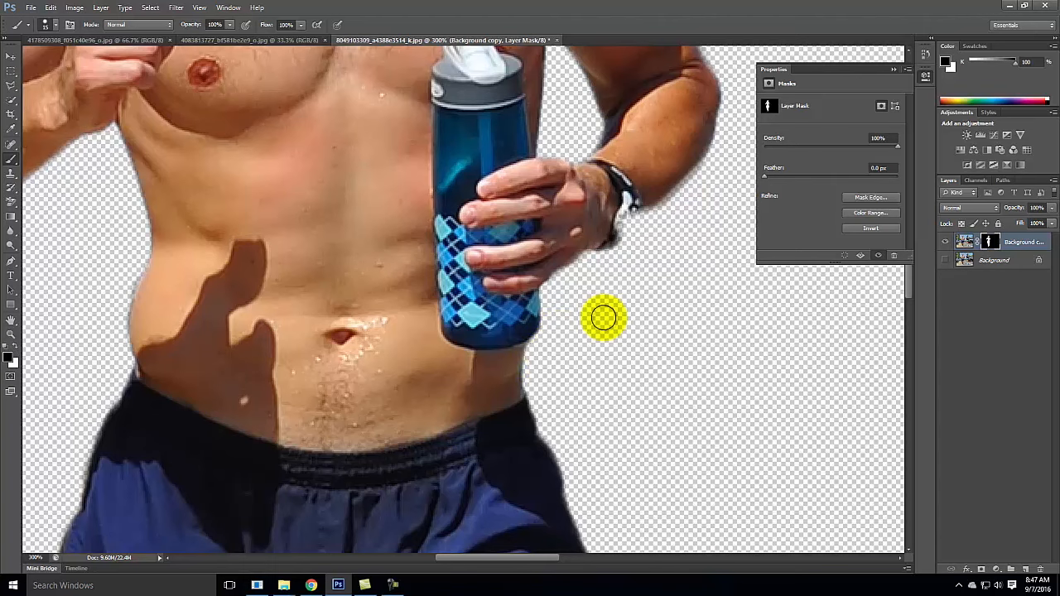
pyautogui.scroll(5, 606, 317)
pyautogui.scroll(15, 606, 319)
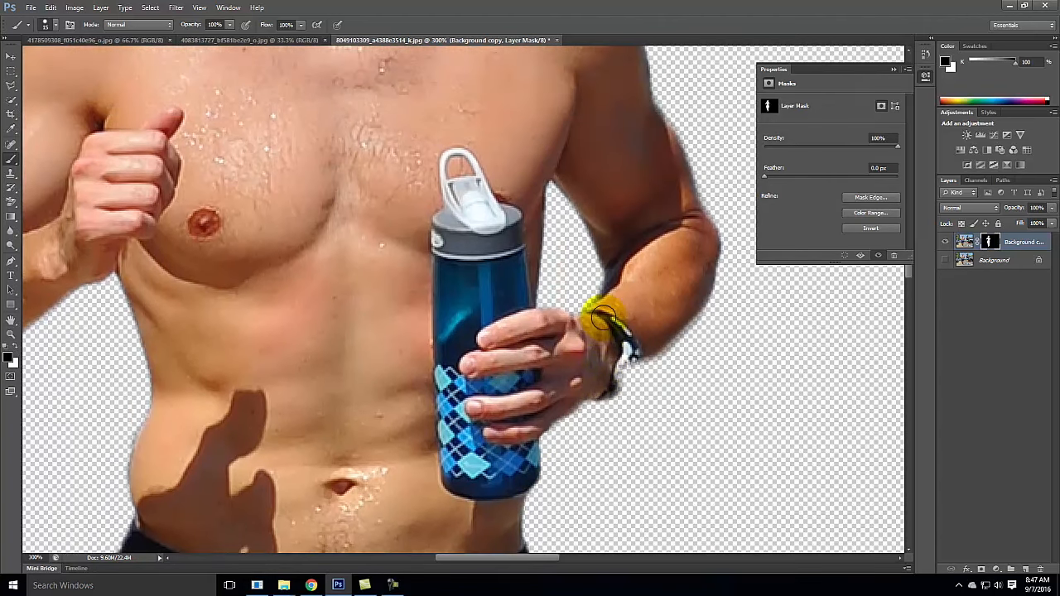
pyautogui.scroll(20, 603, 318)
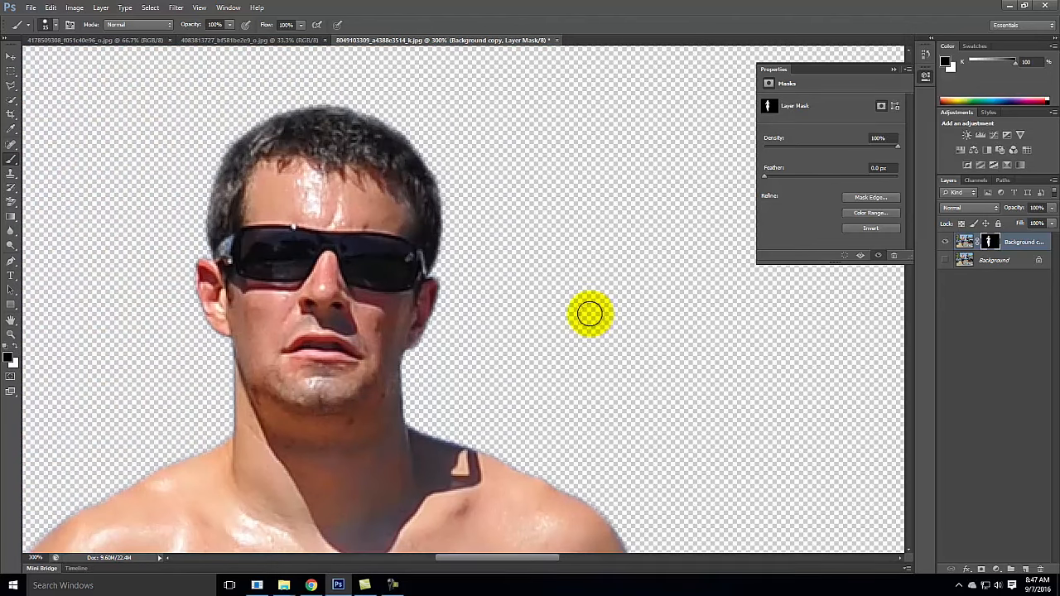
pyautogui.moveTo(251, 167); pyautogui.dragTo(237, 160)
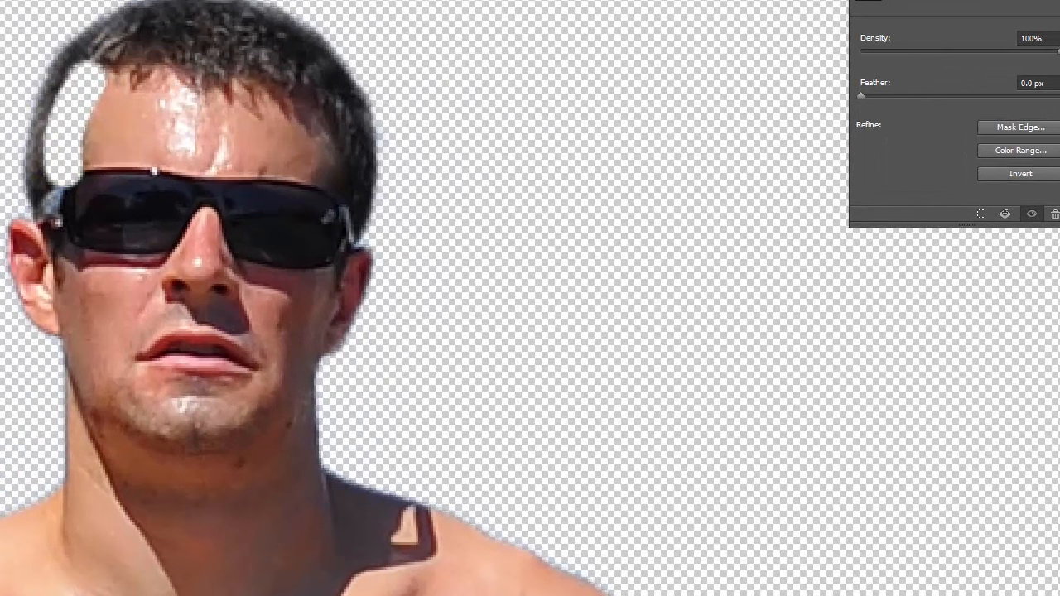
pyautogui.moveTo(19, 99)
pyautogui.mouseDown()
pyautogui.moveTo(94, 71)
pyautogui.moveTo(56, 178)
pyautogui.moveTo(117, 86)
pyautogui.moveTo(71, 95)
pyautogui.moveTo(51, 195)
pyautogui.mouseUp()
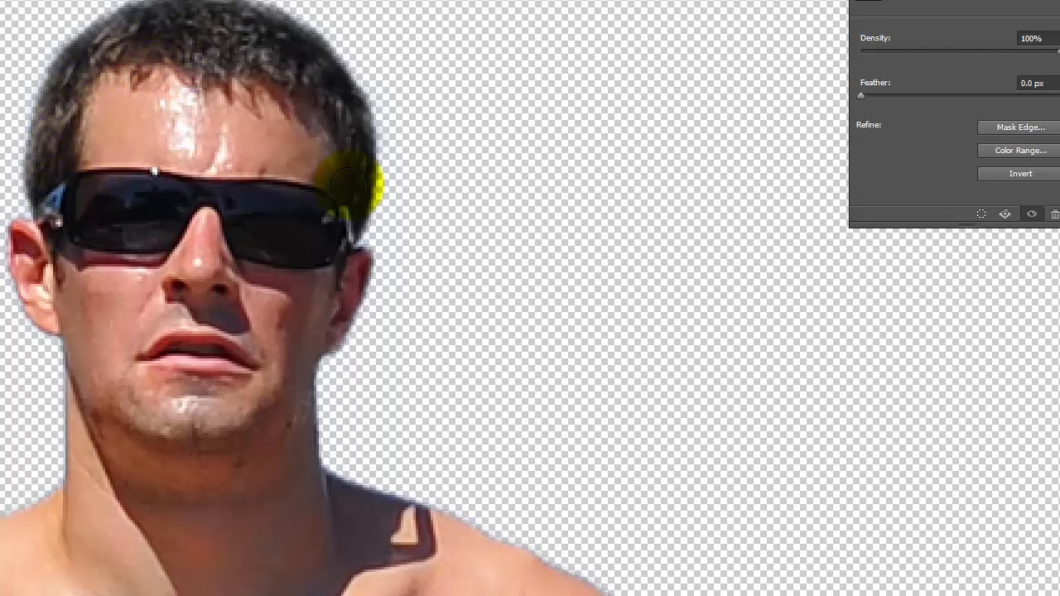
# Crop the canvas closely around the masked runner on all four sides, leaving only a small margin
pyautogui.scroll(3, 341, 182)
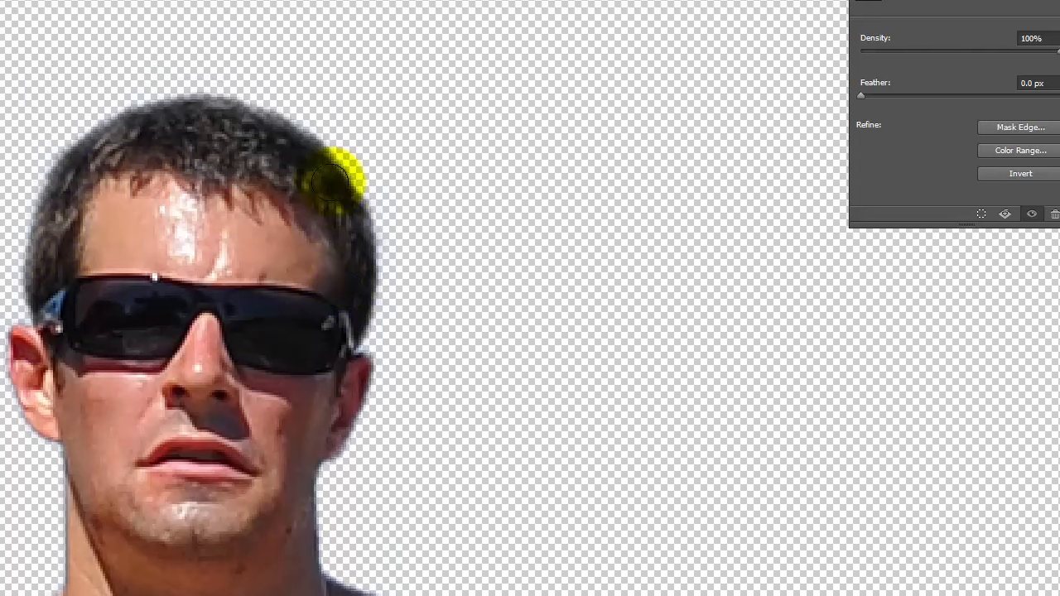
pyautogui.scroll(-2, 342, 150)
pyautogui.hotkey('ctrl', '0')
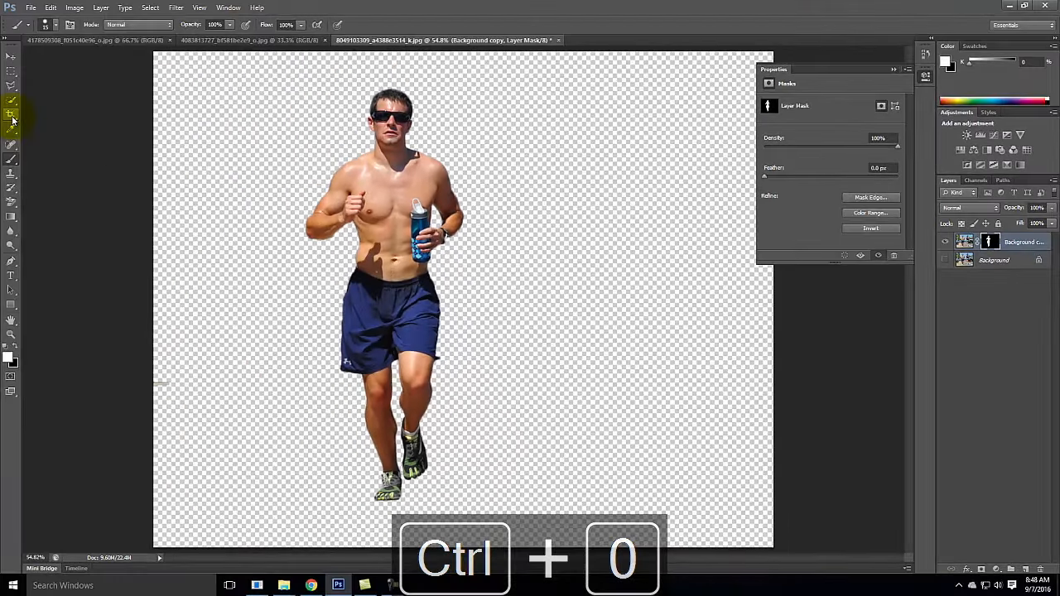
pyautogui.click(12, 115)
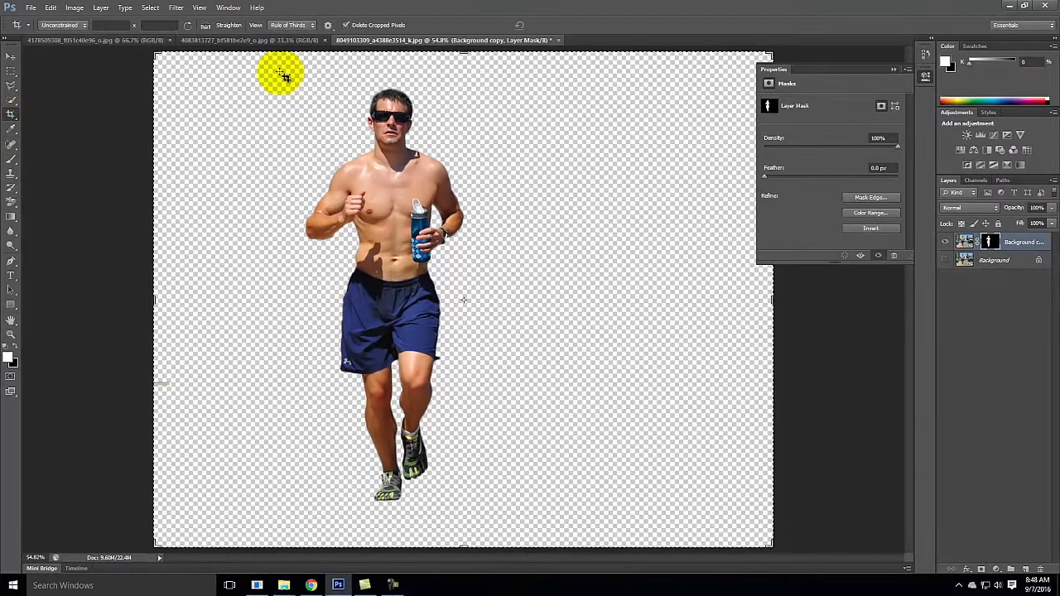
pyautogui.moveTo(155, 300); pyautogui.dragTo(222, 300)
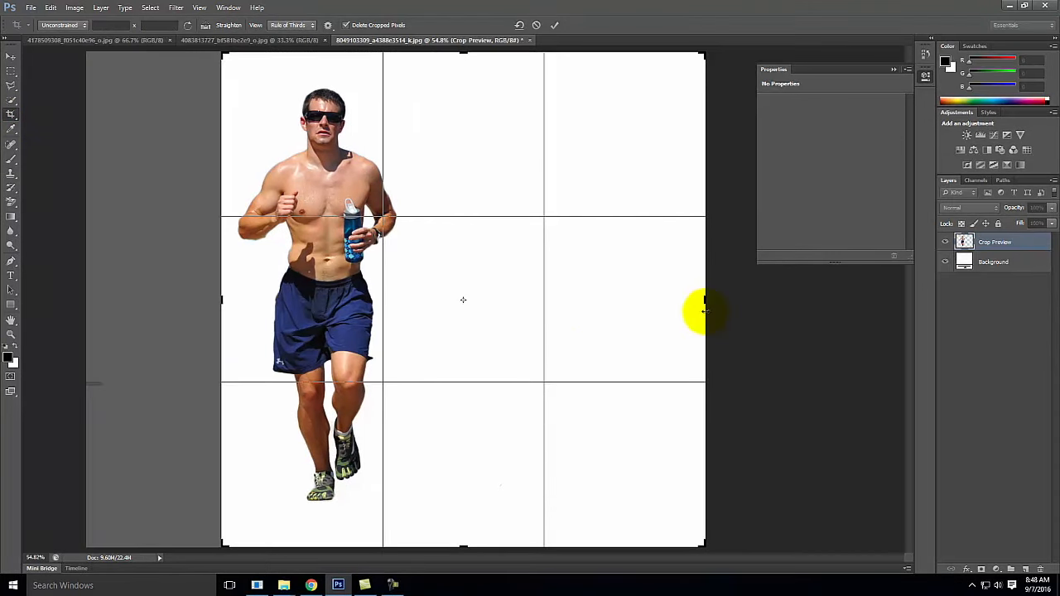
pyautogui.moveTo(703, 300); pyautogui.dragTo(556, 290)
pyautogui.moveTo(464, 539); pyautogui.dragTo(462, 528)
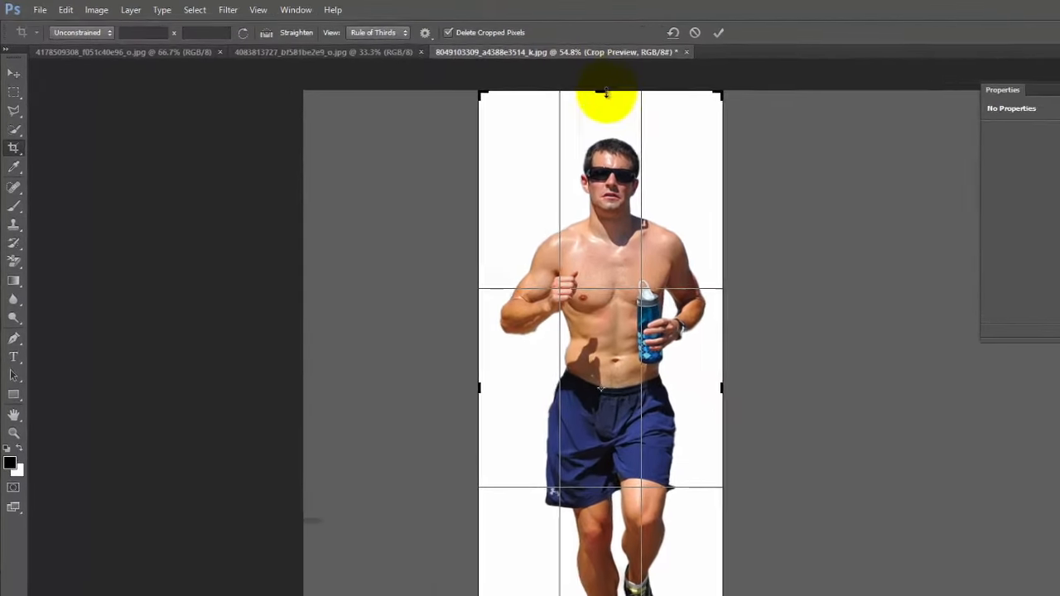
pyautogui.moveTo(467, 71); pyautogui.dragTo(468, 84)
pyautogui.moveTo(624, 112); pyautogui.dragTo(625, 113)
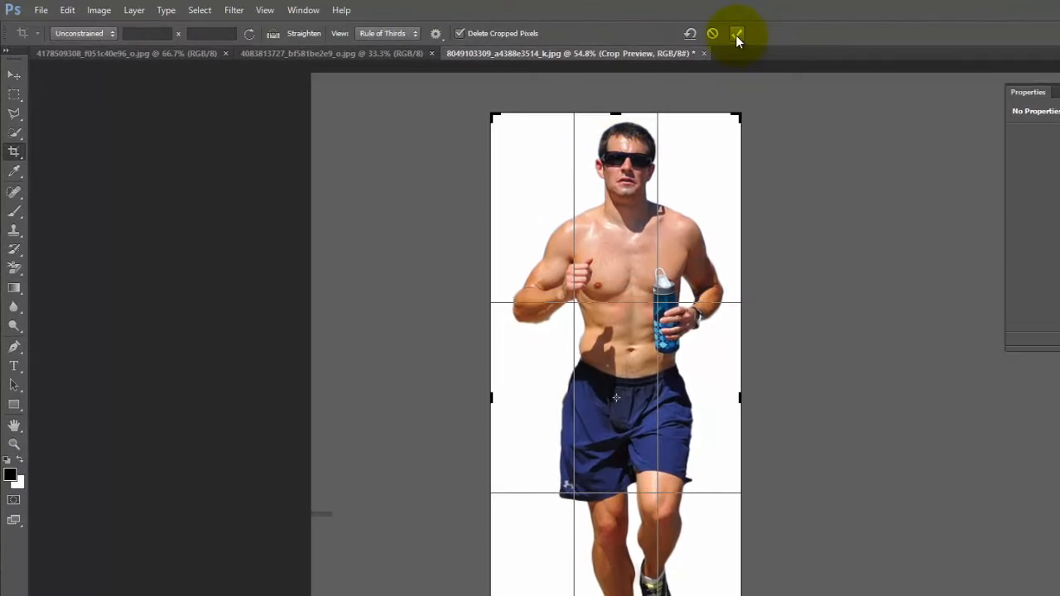
pyautogui.click(735, 35)
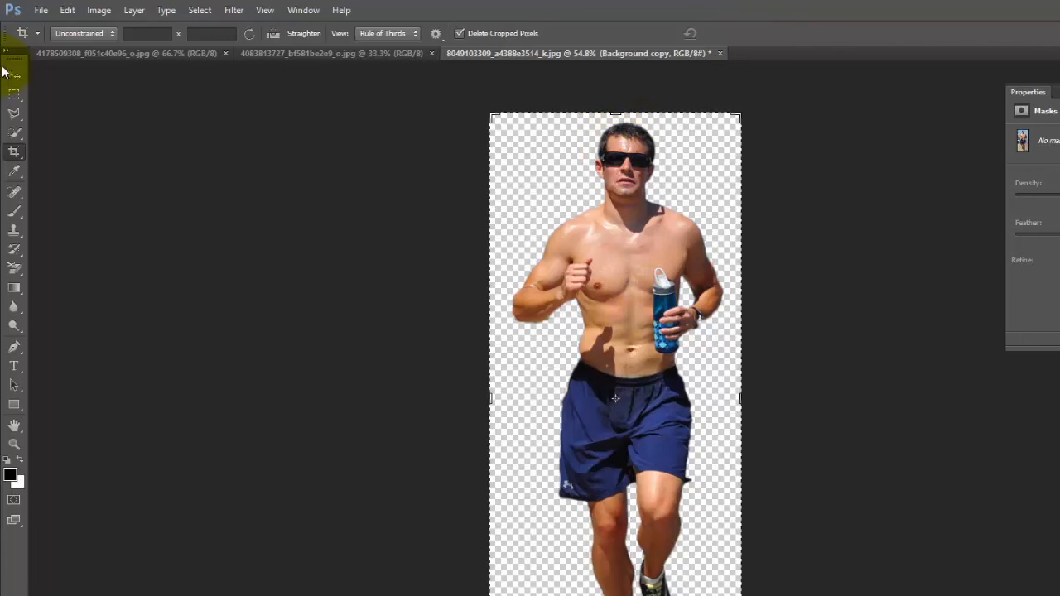
pyautogui.click(14, 94)
pyautogui.click(41, 10)
pyautogui.click(56, 40)
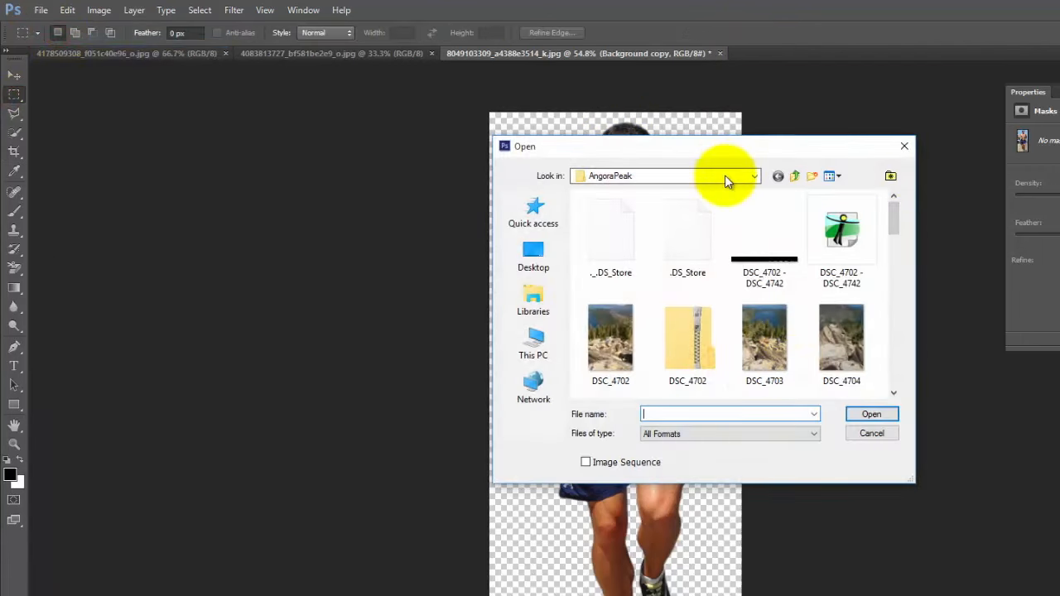
pyautogui.click(725, 175)
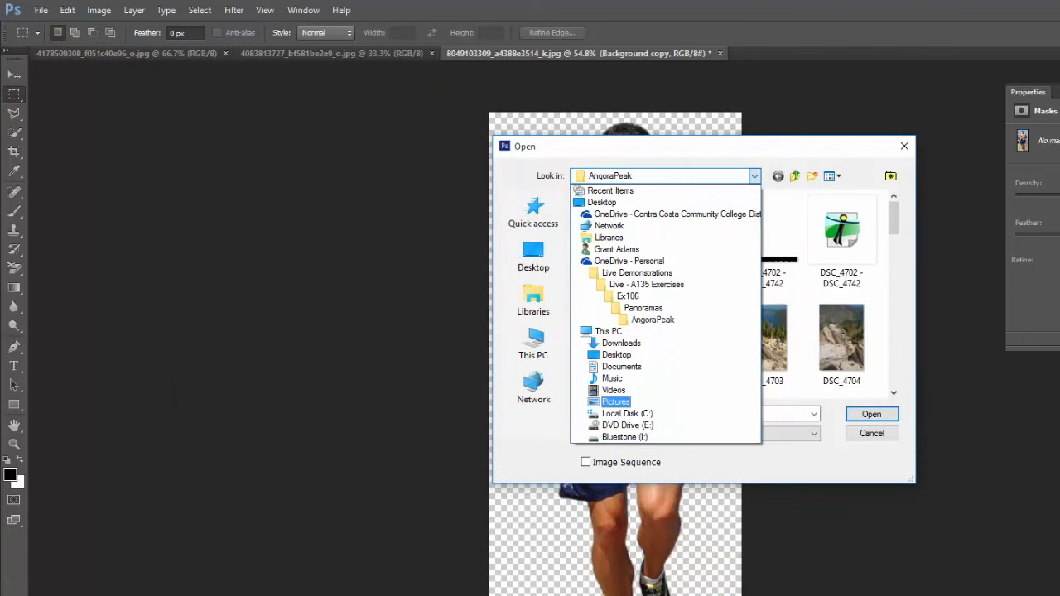
# Switch to File Explorer and look through the S2016e and S2016m folders inside Ex107 for the original two-runner photo
pyautogui.hotkey('alt', 'Tab')
pyautogui.hotkey('alt', 'Tab')
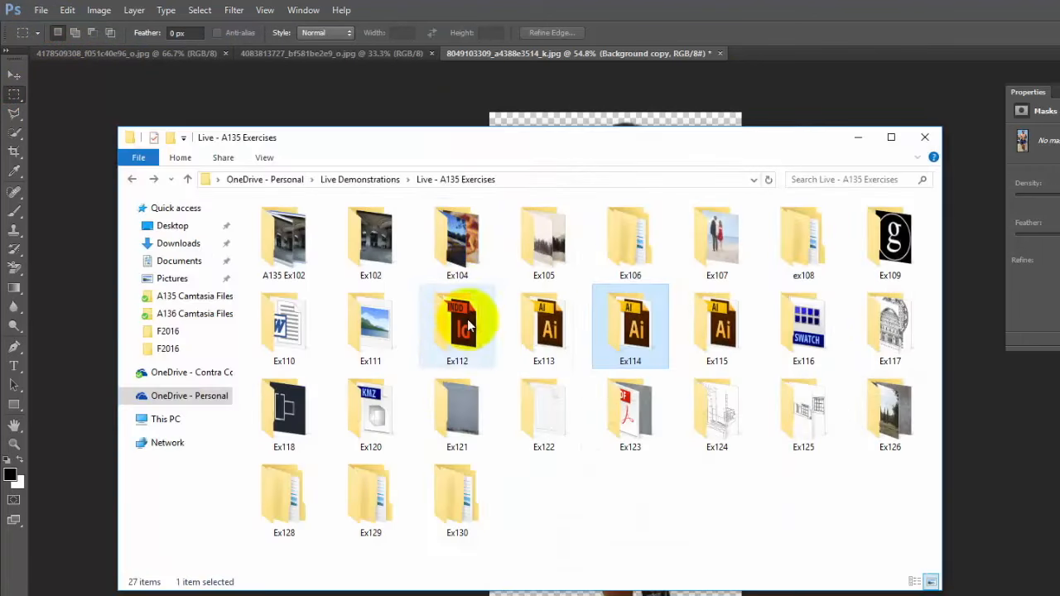
pyautogui.click(300, 236)
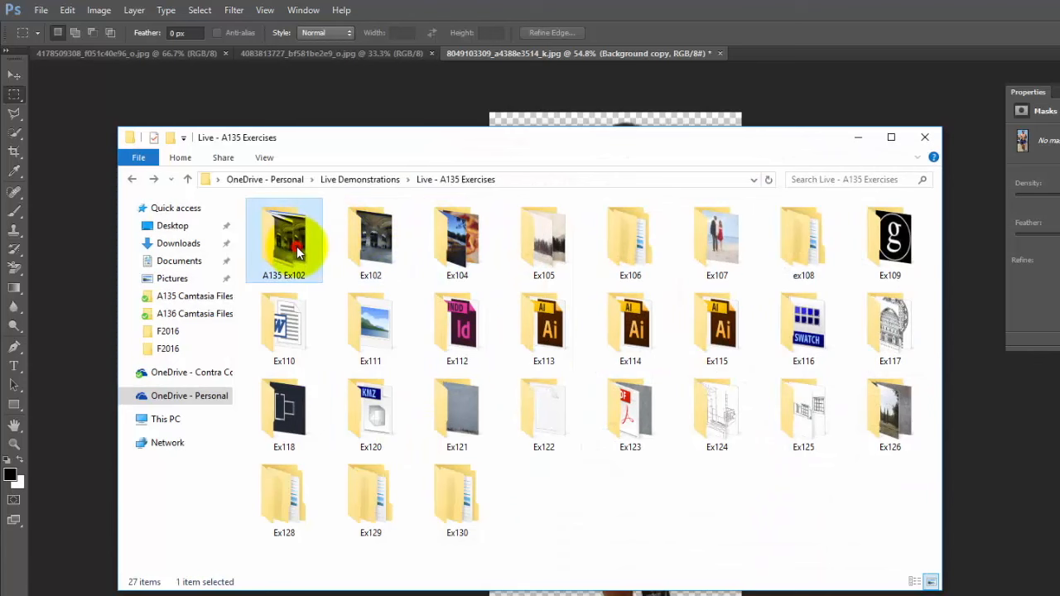
pyautogui.doubleClick(717, 244)
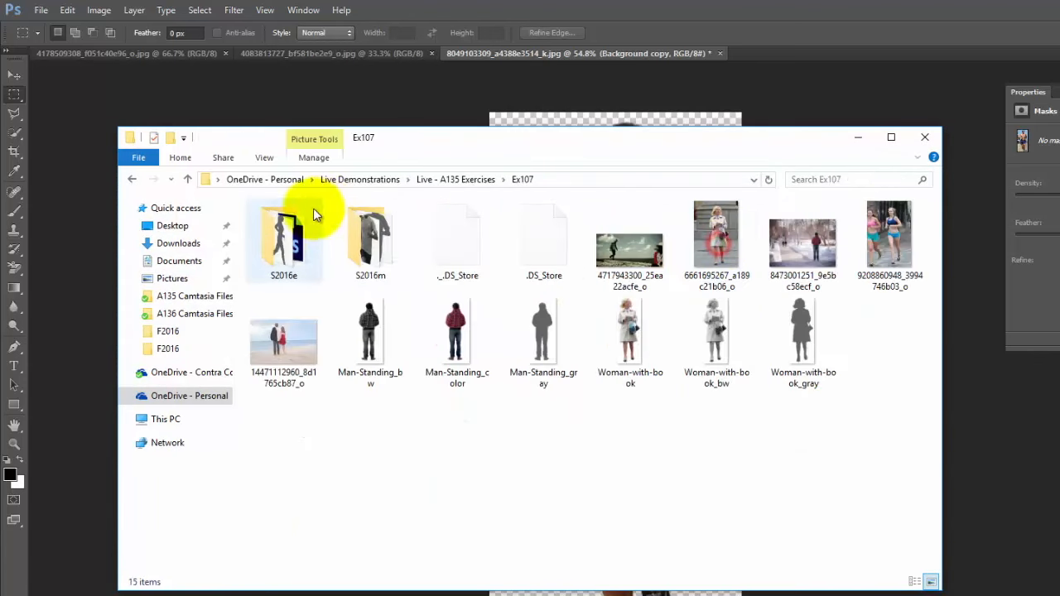
pyautogui.click(290, 243)
pyautogui.doubleClick(290, 243)
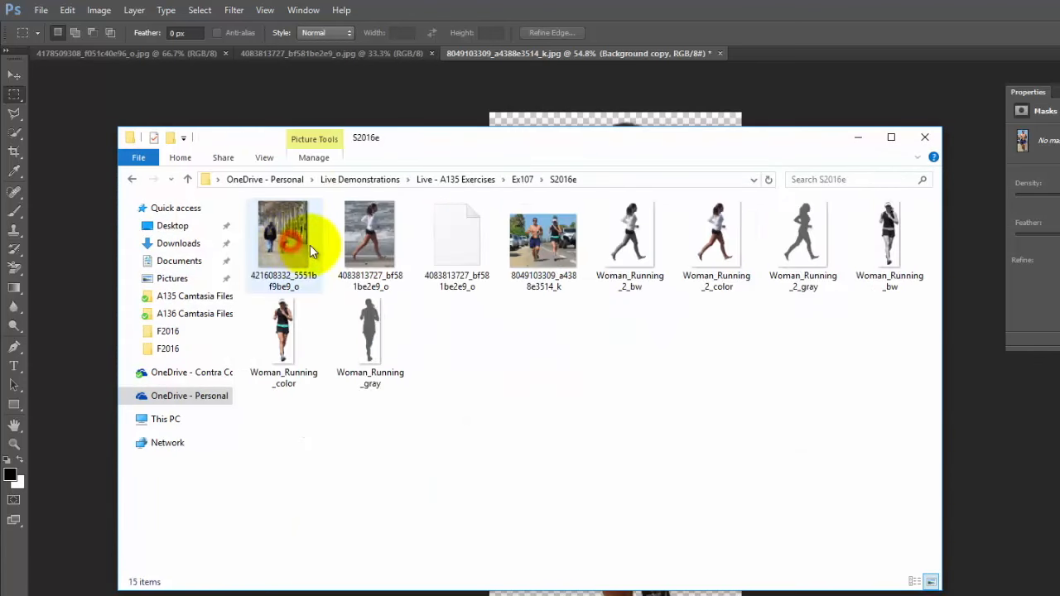
pyautogui.click(133, 181)
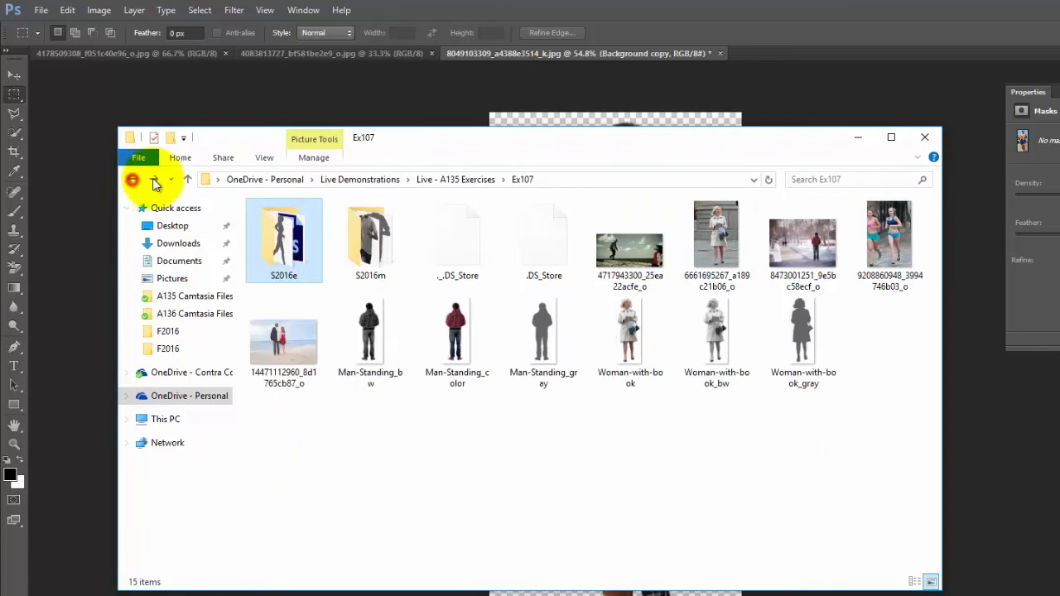
pyautogui.click(367, 237)
pyautogui.doubleClick(367, 237)
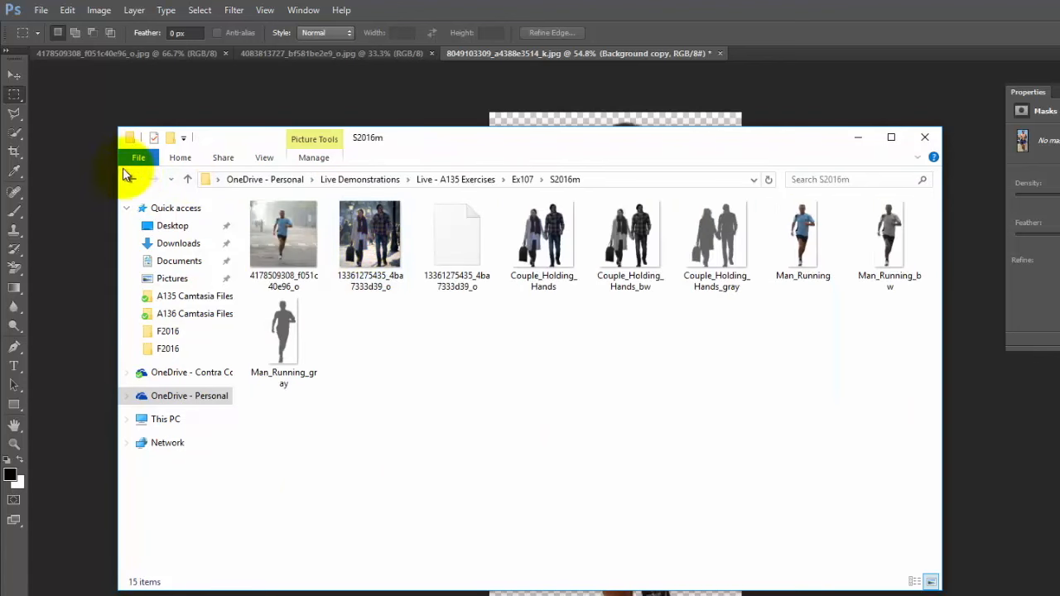
pyautogui.click(133, 181)
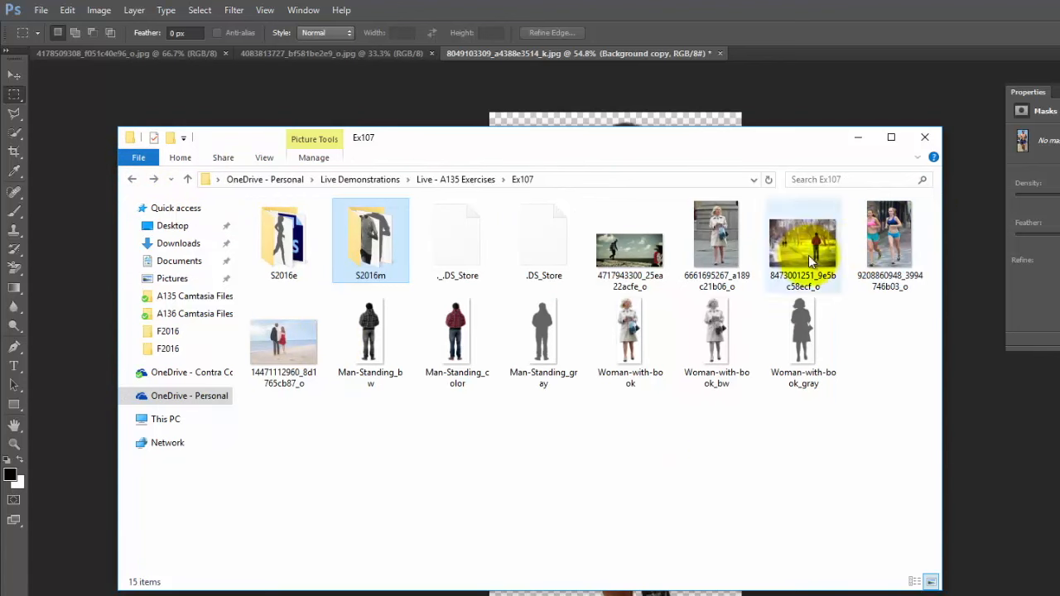
pyautogui.doubleClick(370, 242)
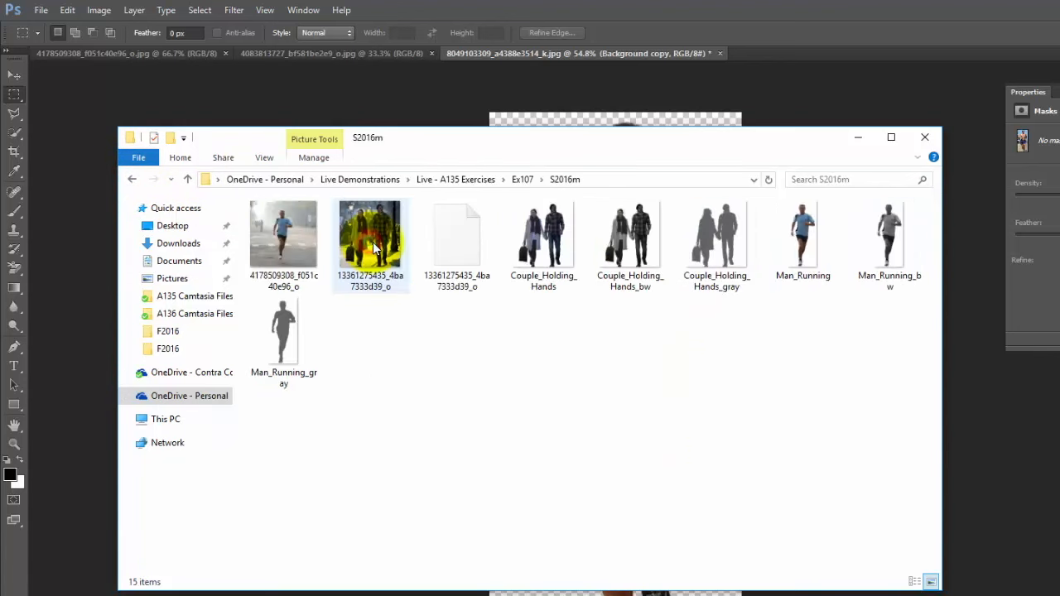
pyautogui.click(128, 179)
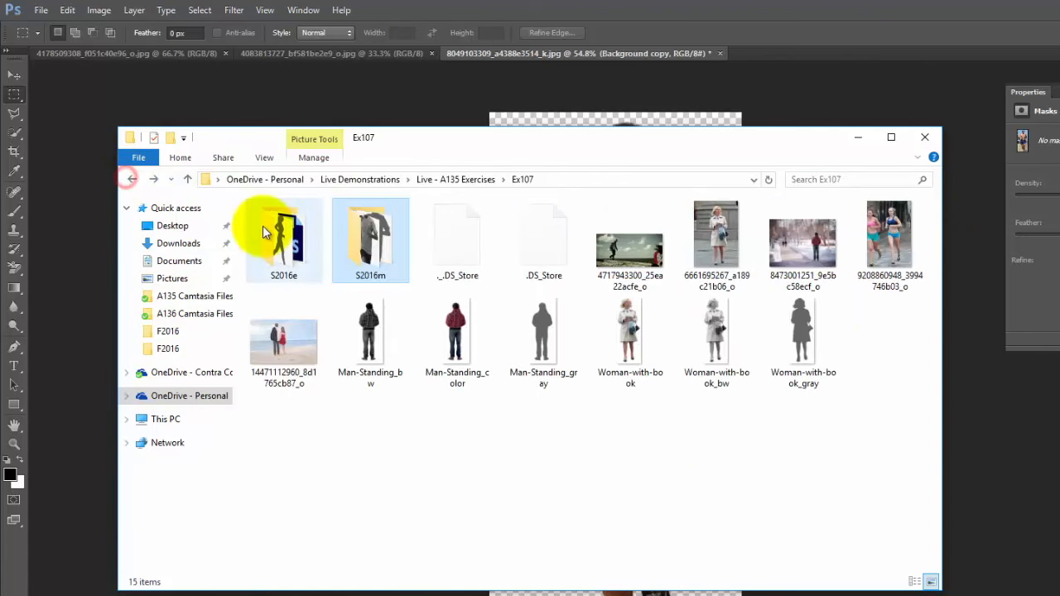
pyautogui.doubleClick(262, 226)
pyautogui.click(528, 218)
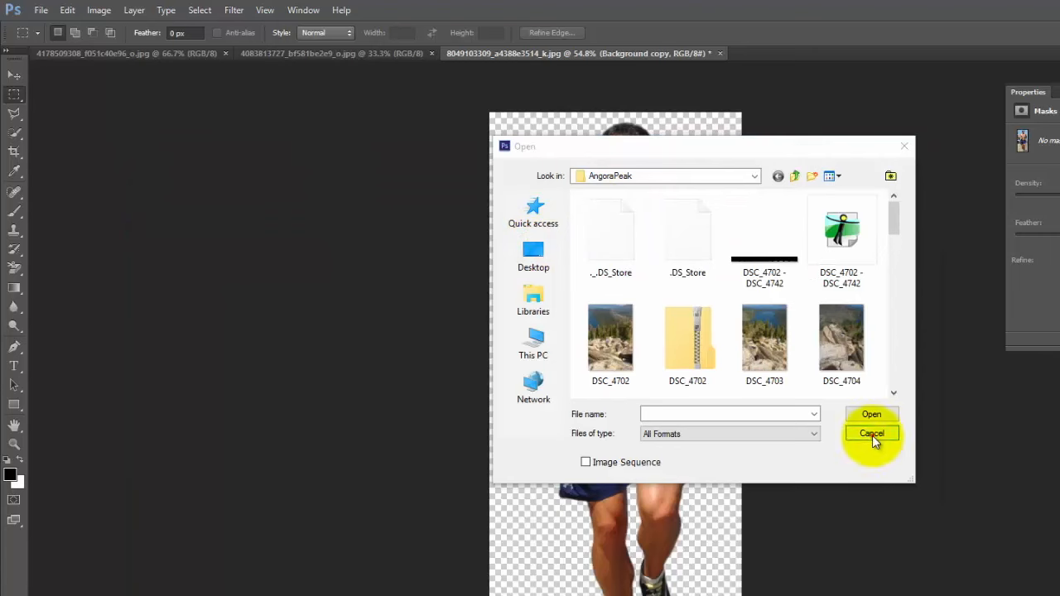
pyautogui.click(871, 434)
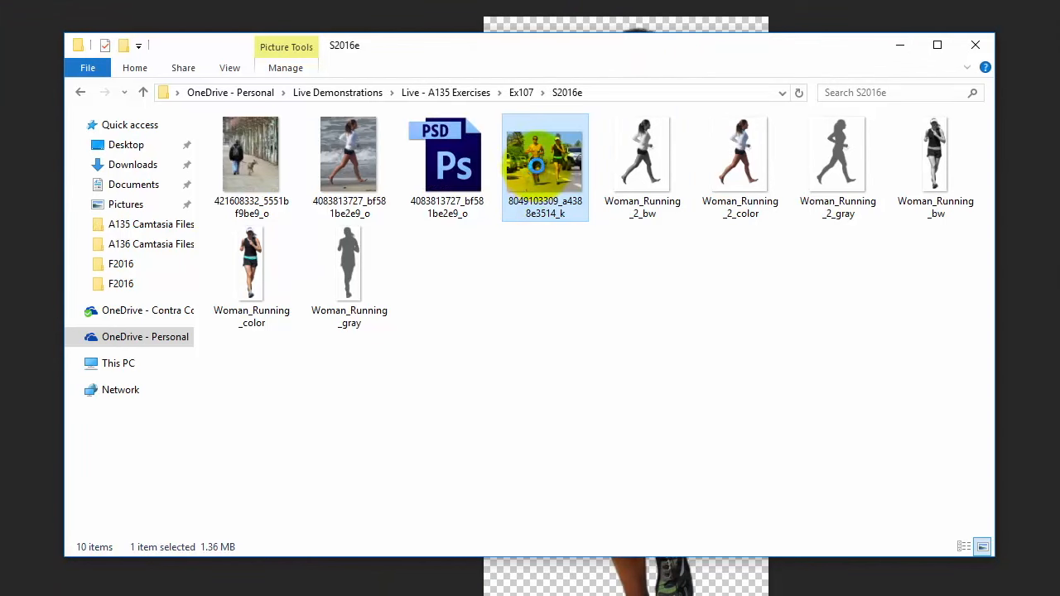
pyautogui.doubleClick(545, 160)
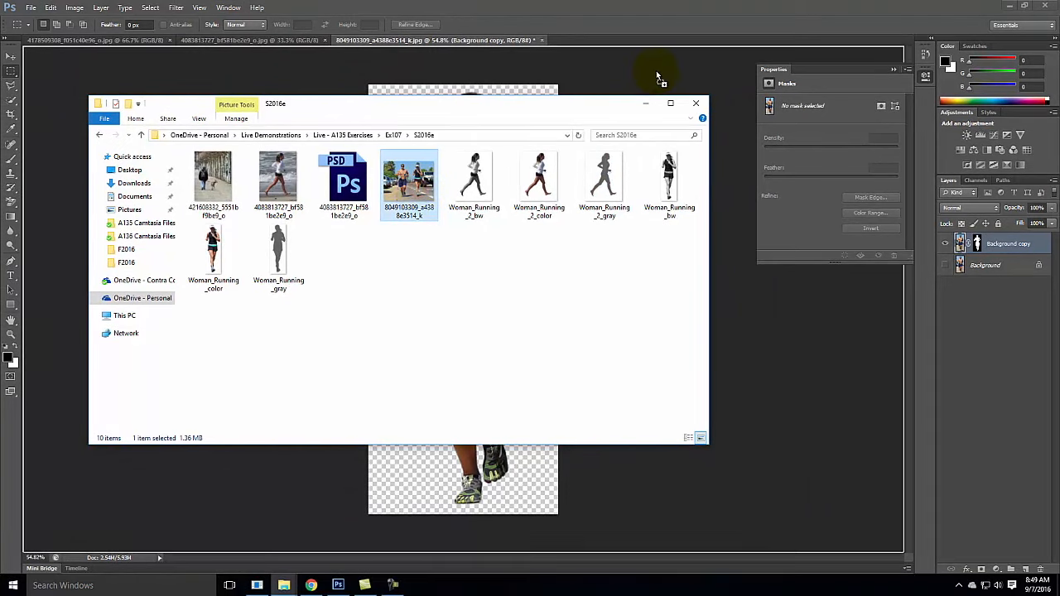
pyautogui.click(707, 56)
pyautogui.press('Delete')
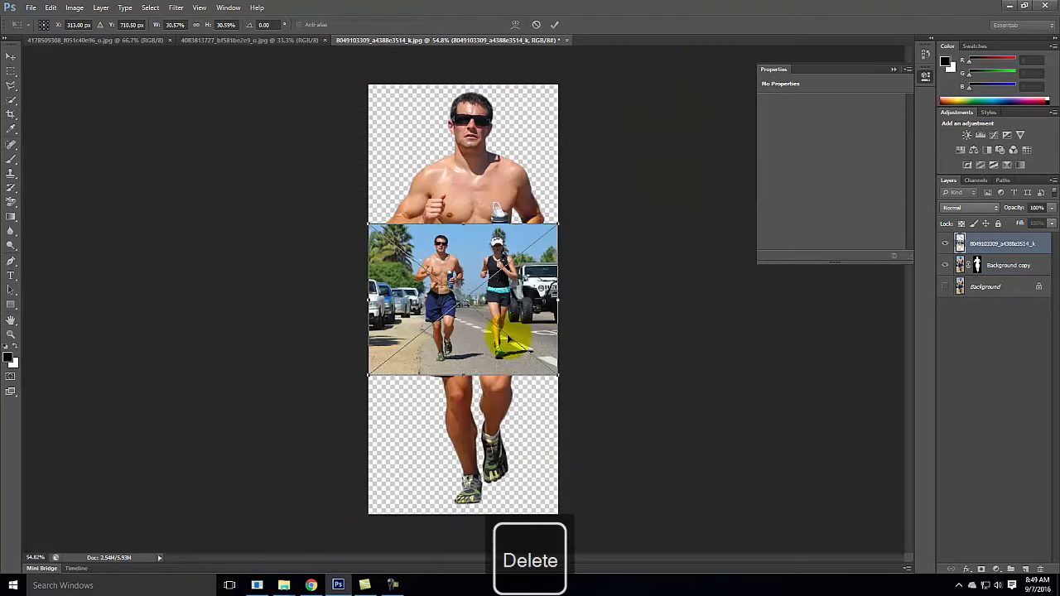
pyautogui.click(31, 8)
pyautogui.click(38, 25)
pyautogui.click(509, 132)
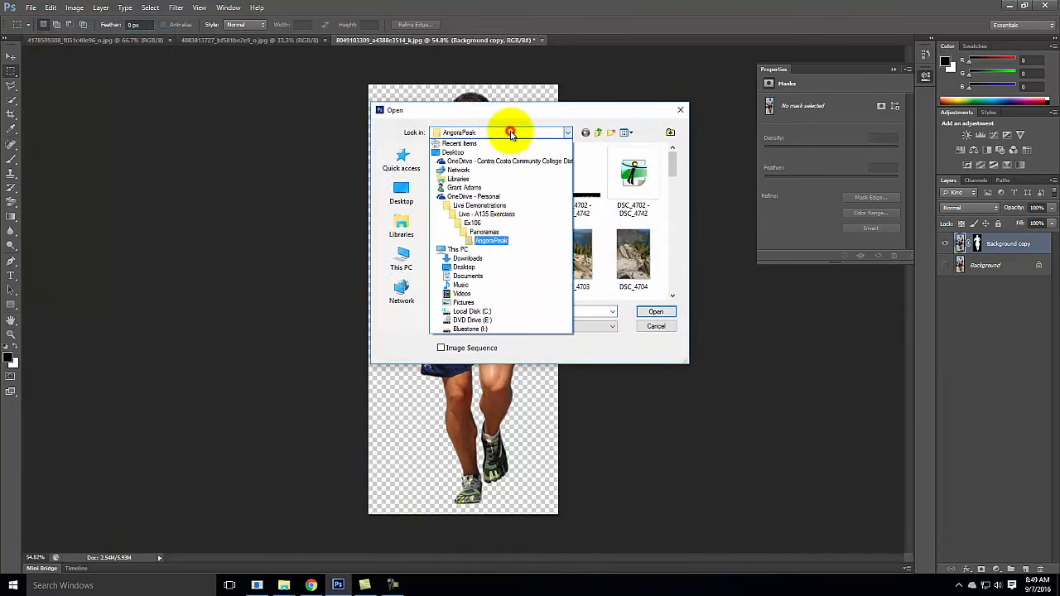
pyautogui.click(484, 214)
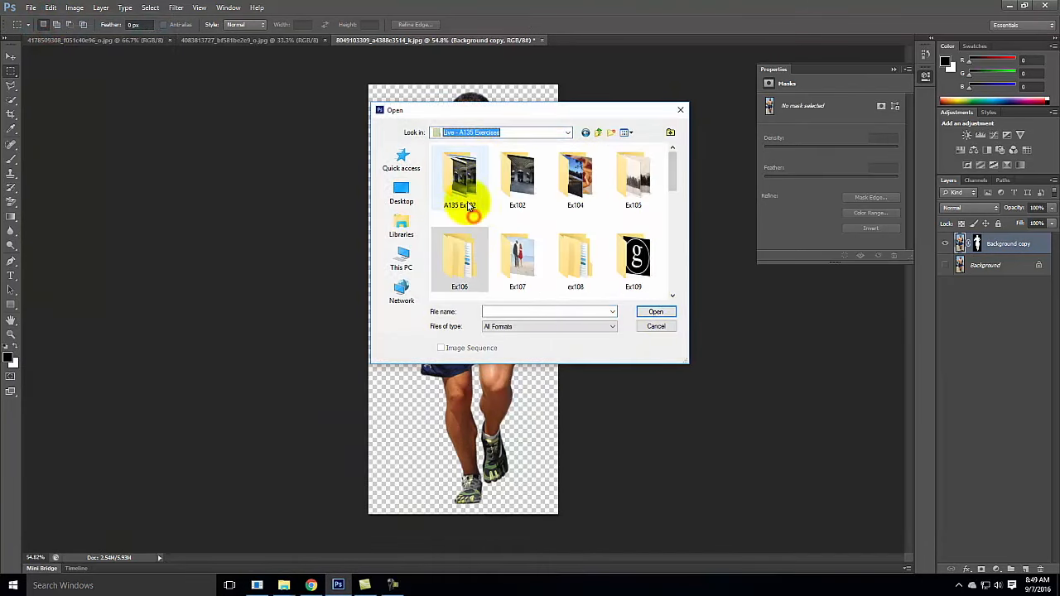
pyautogui.doubleClick(518, 260)
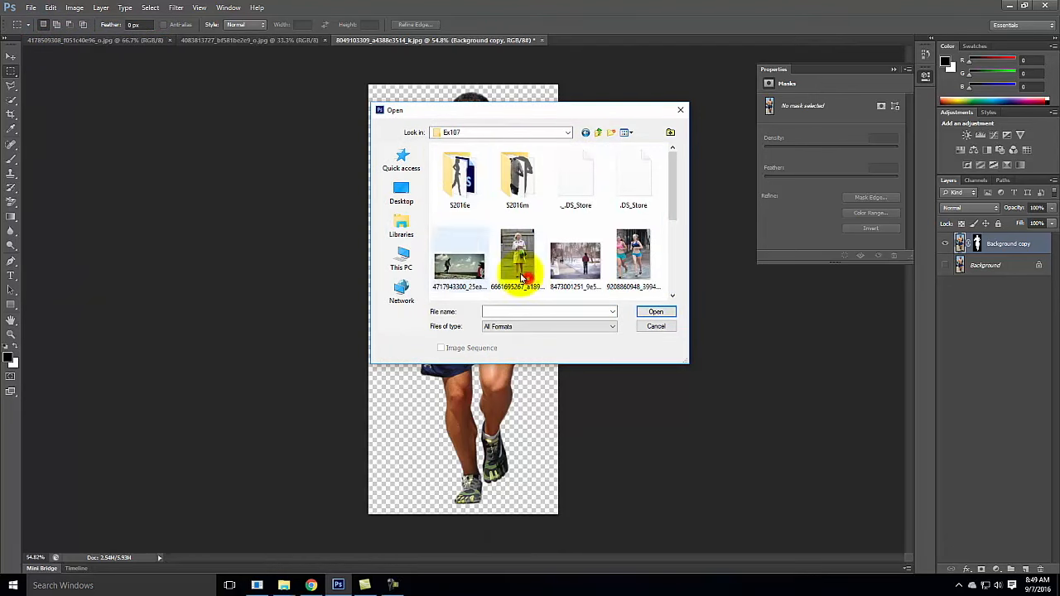
pyautogui.doubleClick(458, 174)
pyautogui.doubleClick(646, 203)
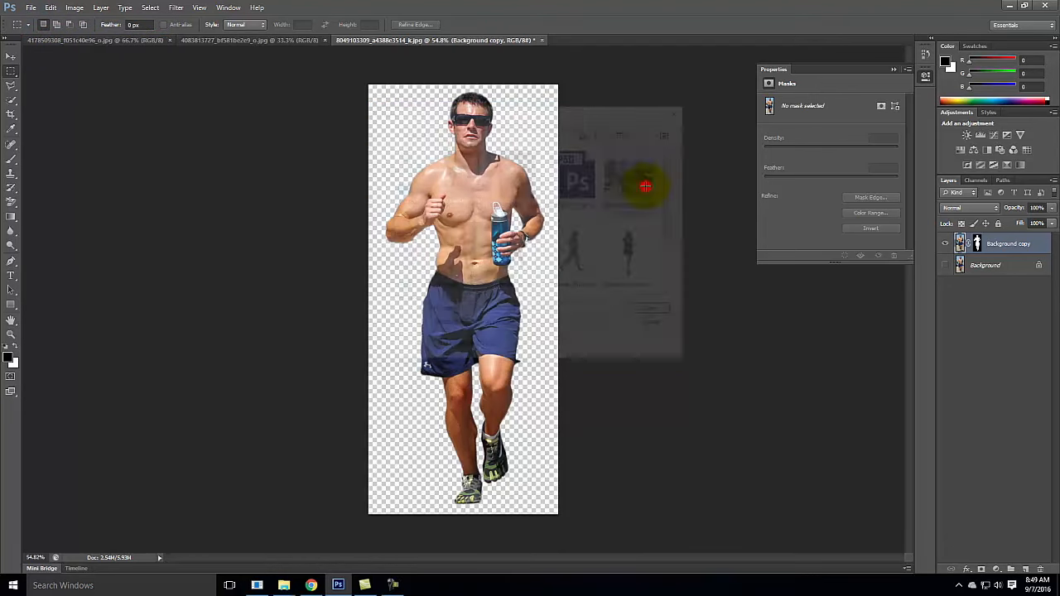
pyautogui.click(29, 8)
pyautogui.click(67, 140)
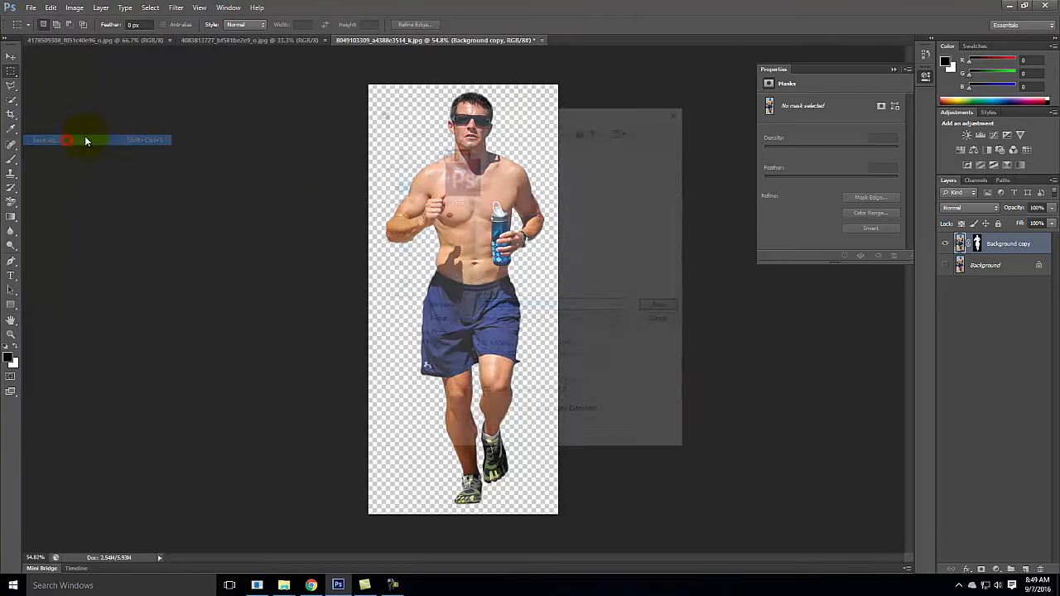
pyautogui.click(578, 306)
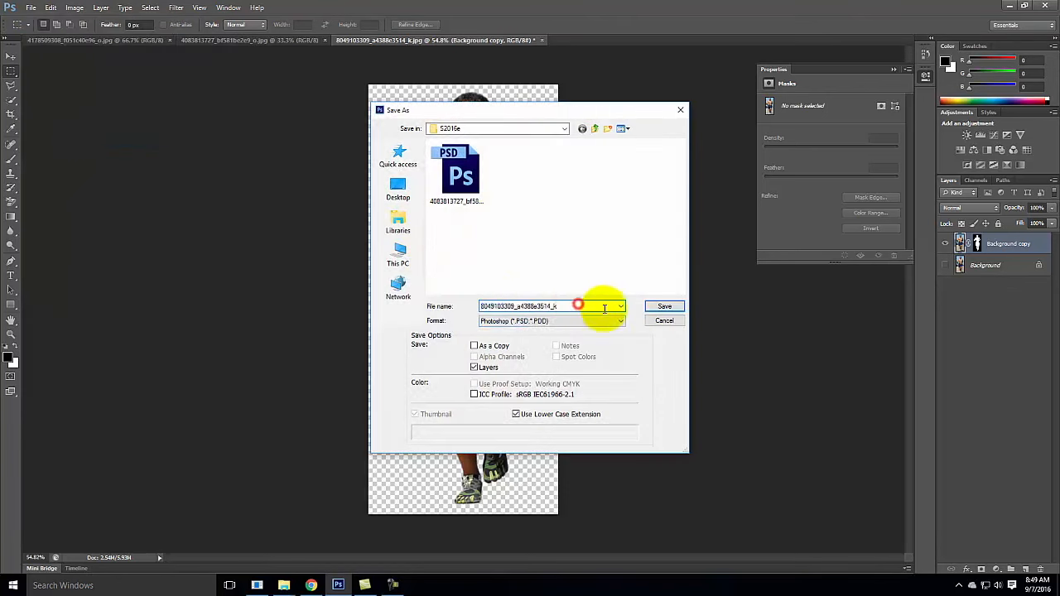
pyautogui.write('-2')
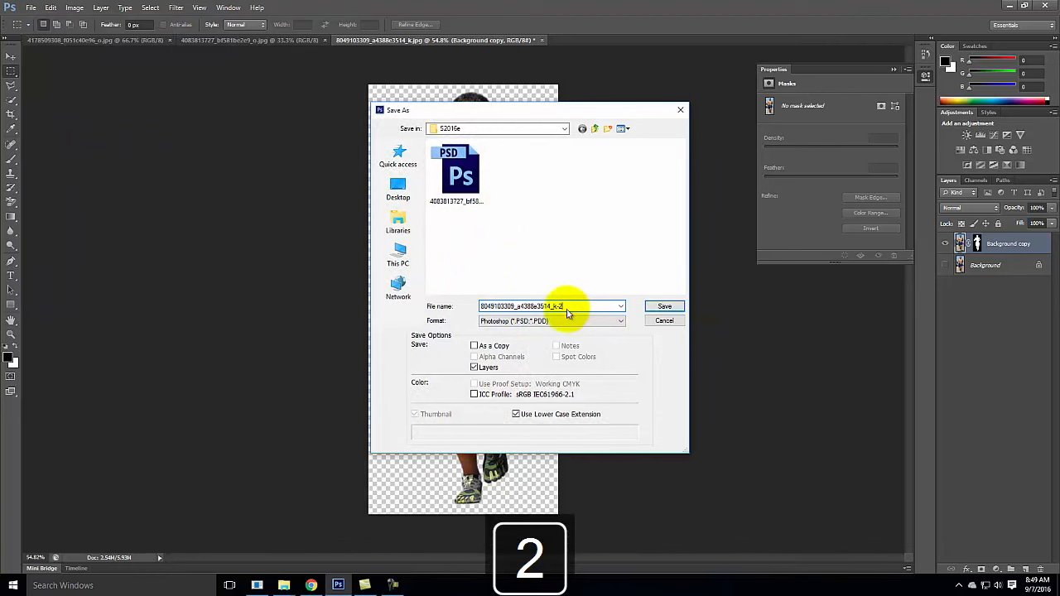
pyautogui.click(659, 306)
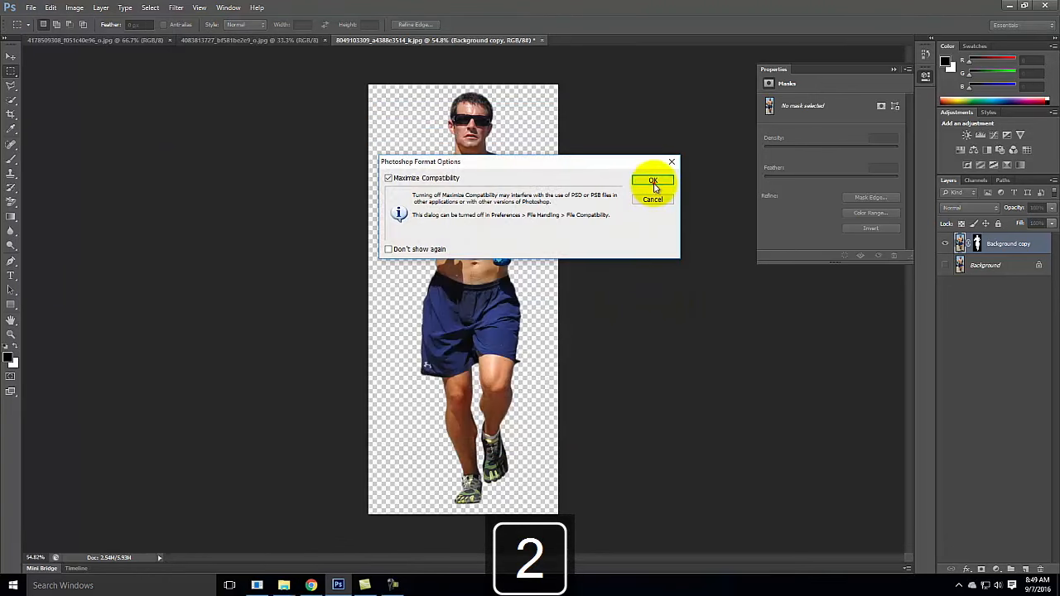
pyautogui.click(653, 181)
pyautogui.click(30, 7)
pyautogui.click(42, 29)
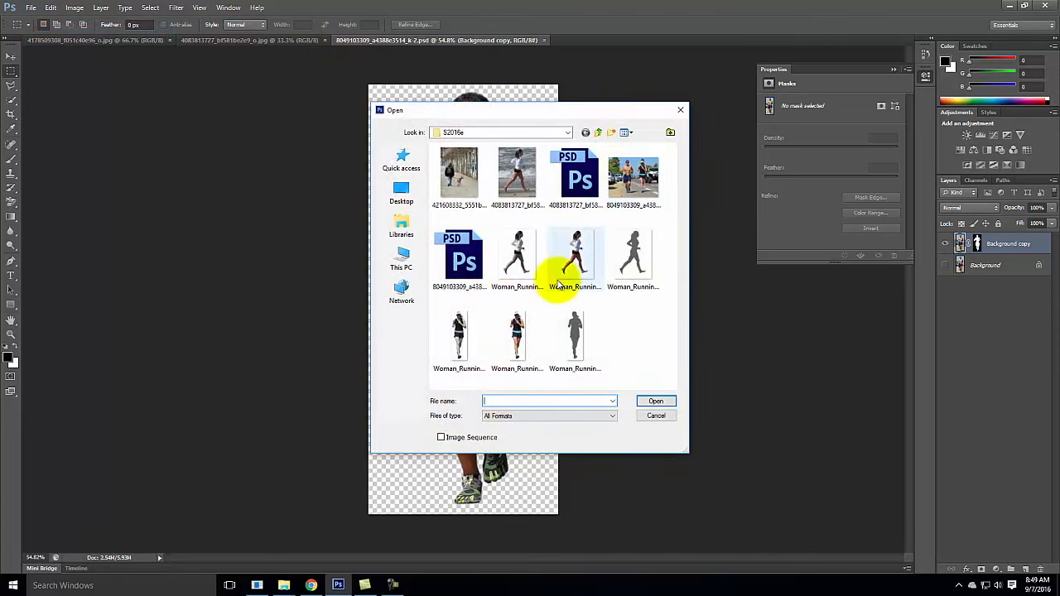
pyautogui.doubleClick(635, 176)
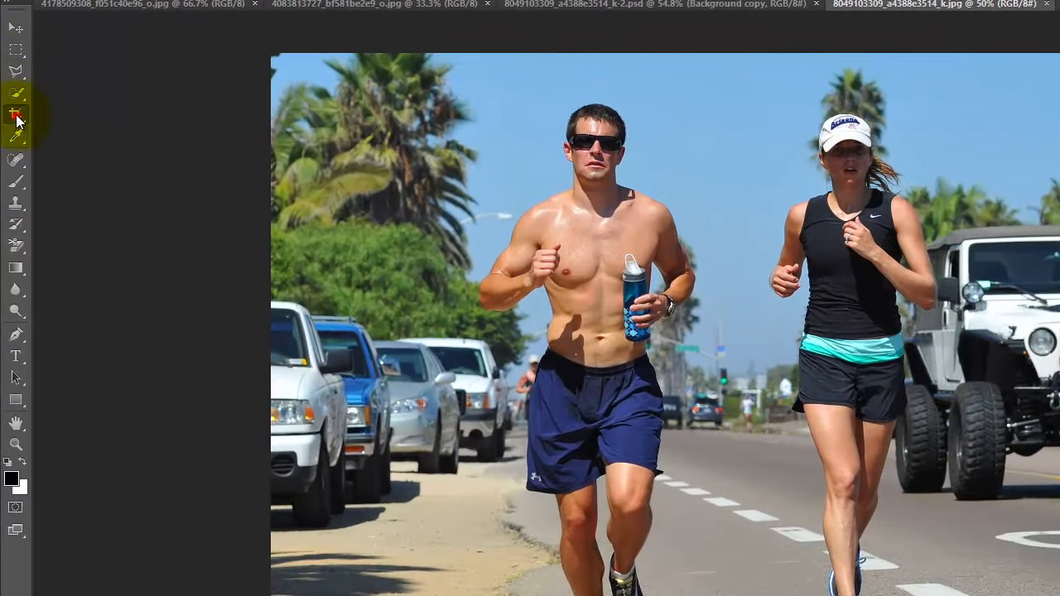
# Crop the two-runner photo tightly around the woman runner, from just above her cap to just below her front shoe
pyautogui.click(16, 117)
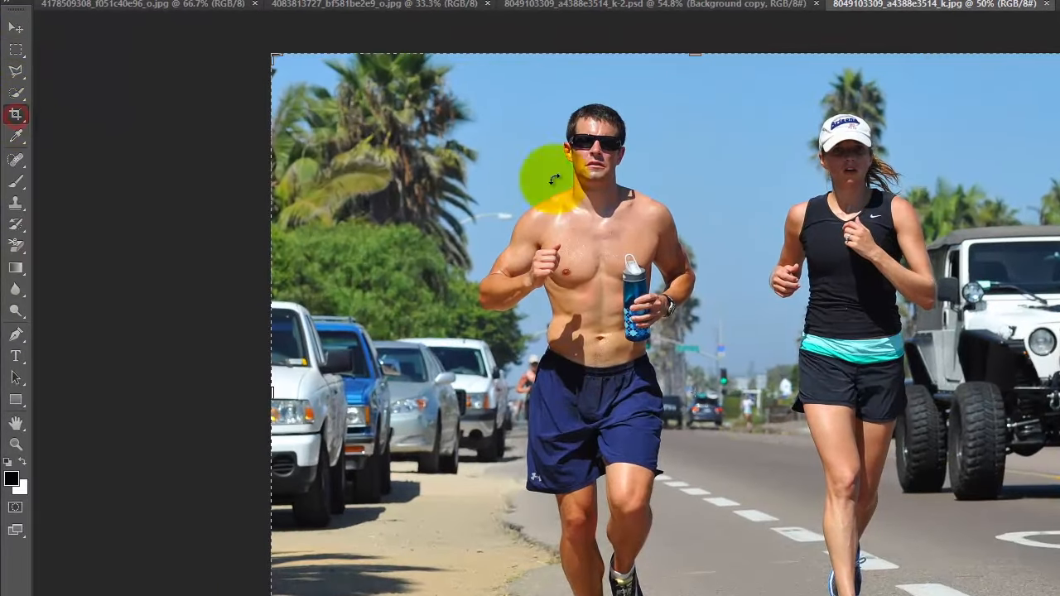
pyautogui.moveTo(268, 389); pyautogui.dragTo(512, 394)
pyautogui.moveTo(878, 395); pyautogui.dragTo(787, 374)
pyautogui.moveTo(706, 50); pyautogui.dragTo(697, 80)
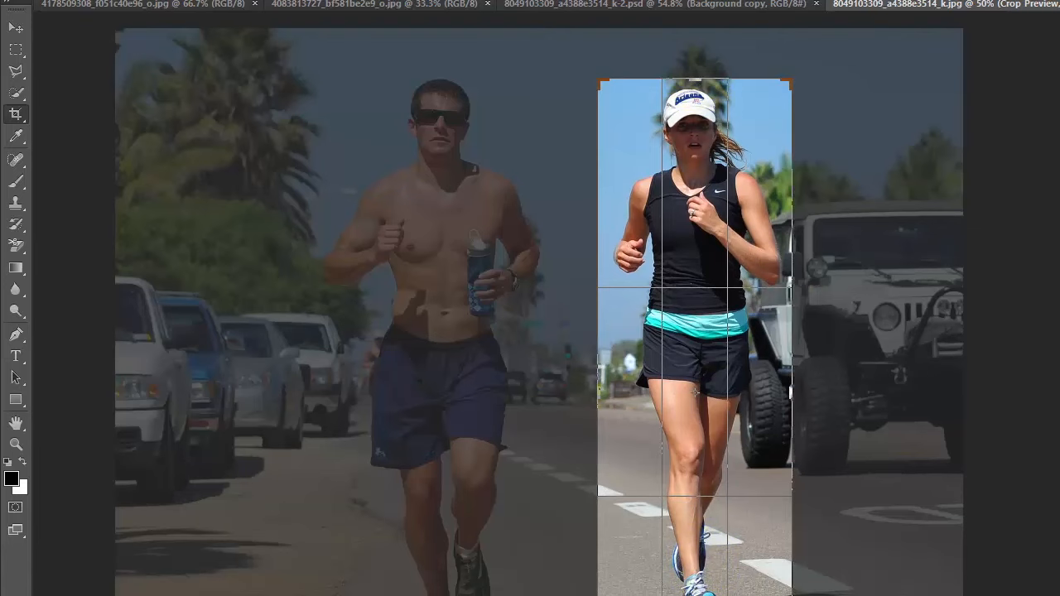
pyautogui.moveTo(542, 574); pyautogui.dragTo(542, 558)
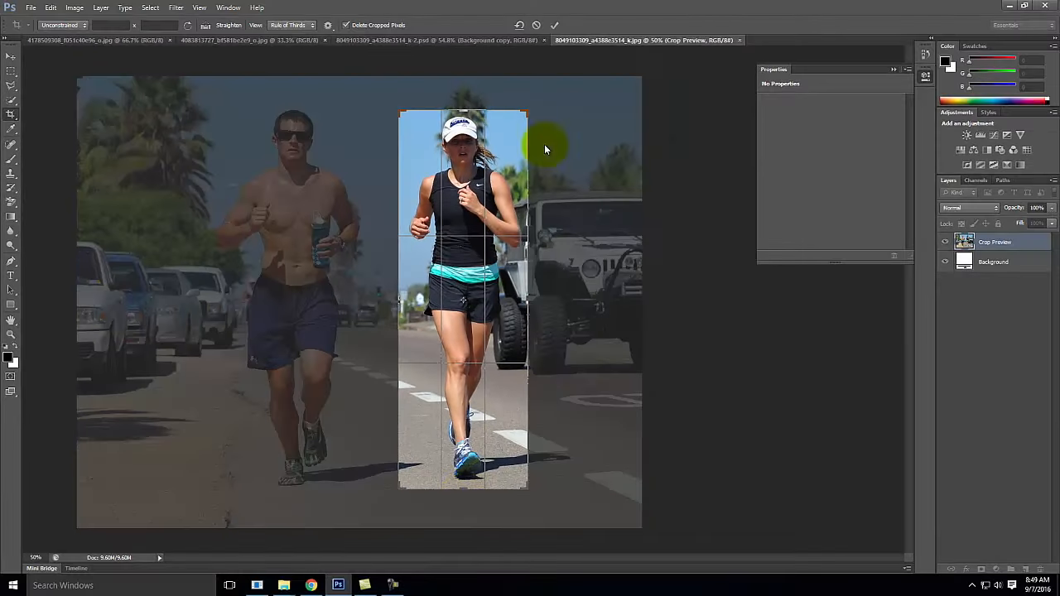
pyautogui.click(555, 26)
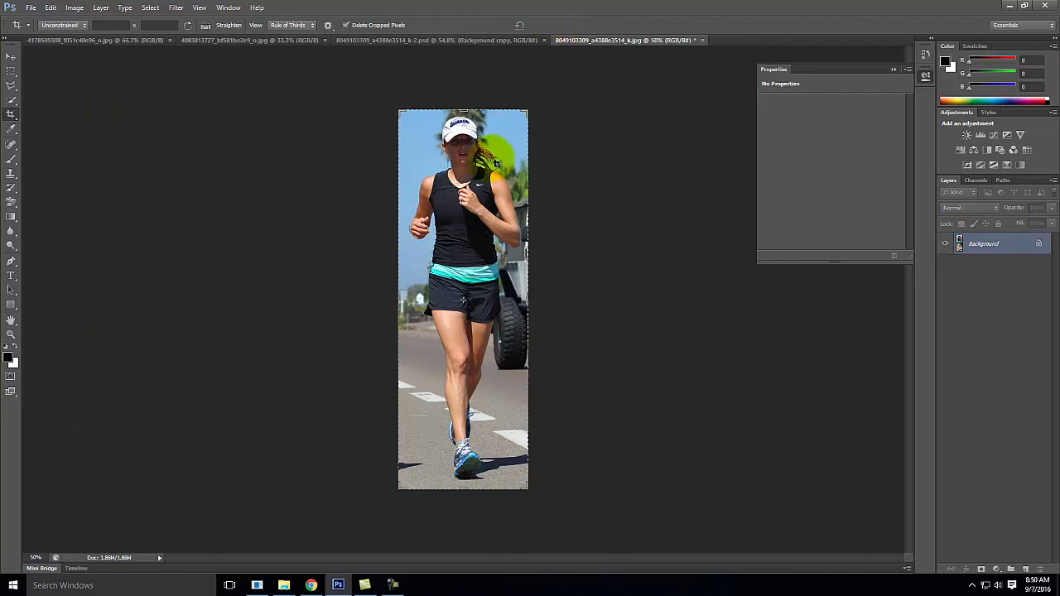
# Examine the woman's loose hair and cap edge up close against the blurred sky and palm tree
pyautogui.hotkey('ctrl', '=')
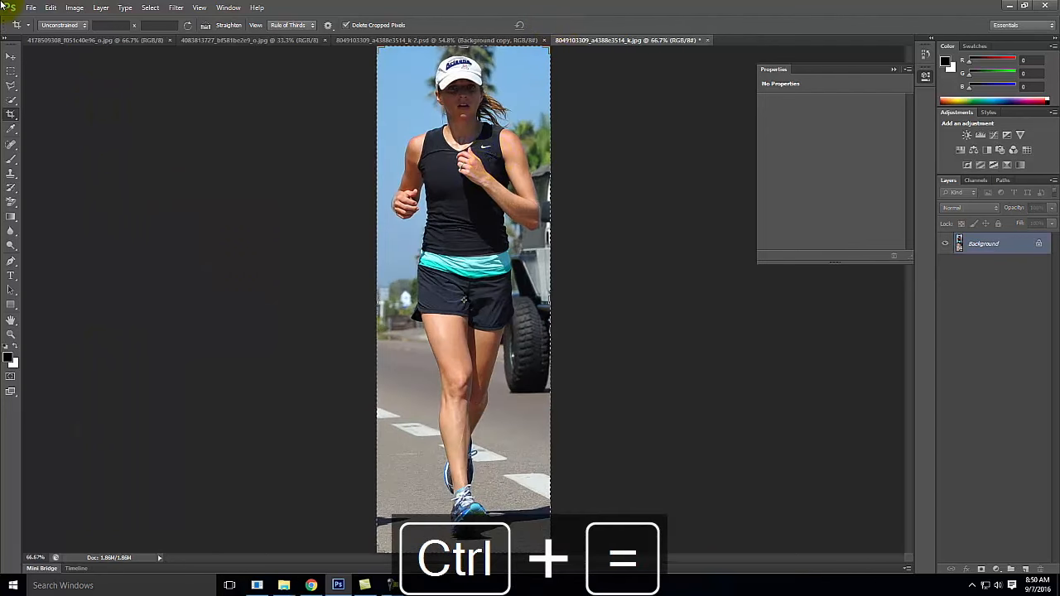
pyautogui.click(9, 71)
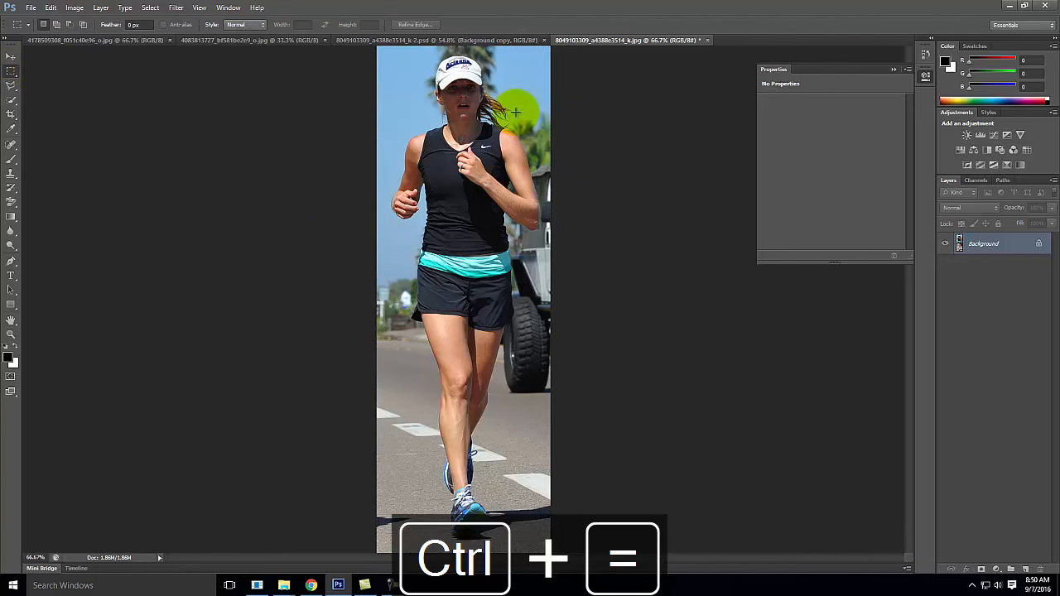
pyautogui.hotkey('ctrl', '=')
pyautogui.hotkey('ctrl', '=')
pyautogui.hotkey('ctrl', '=')
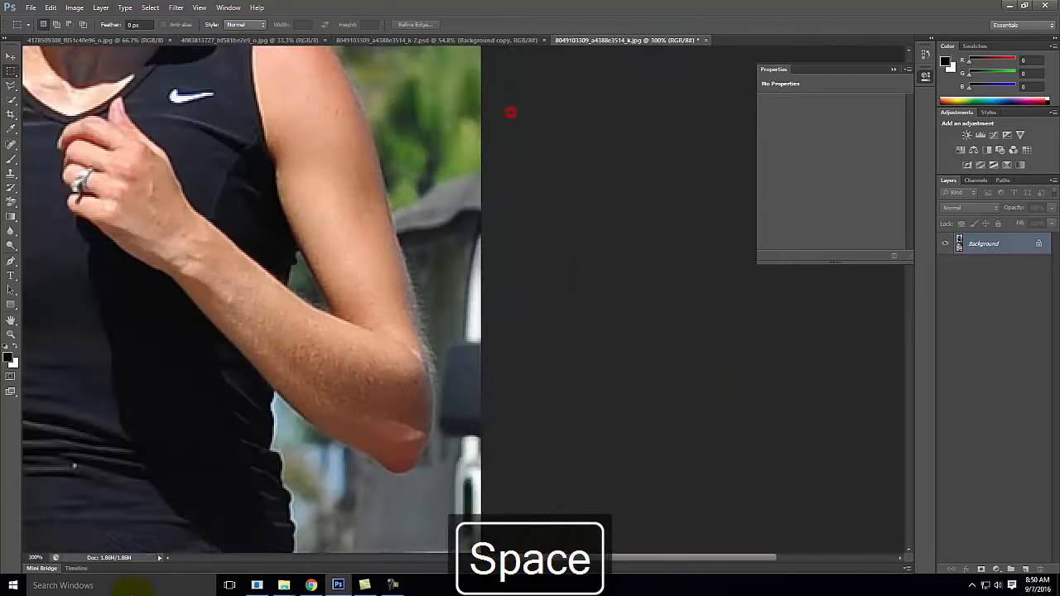
pyautogui.moveTo(503, 111); pyautogui.dragTo(572, 462)
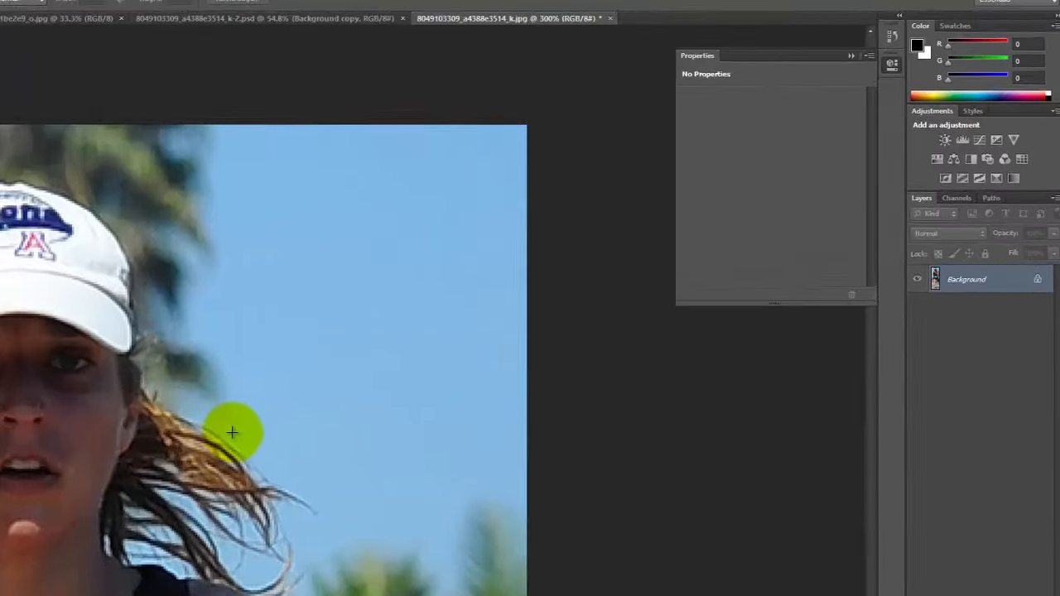
pyautogui.press('space')
pyautogui.moveTo(65, 295); pyautogui.dragTo(227, 217)
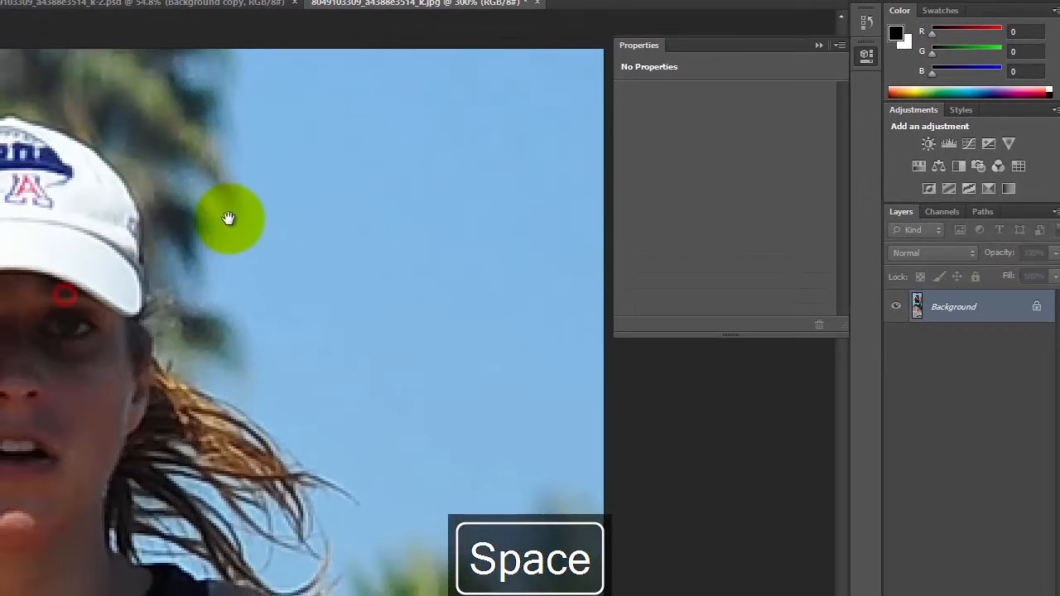
pyautogui.hotkey('ctrl', '0')
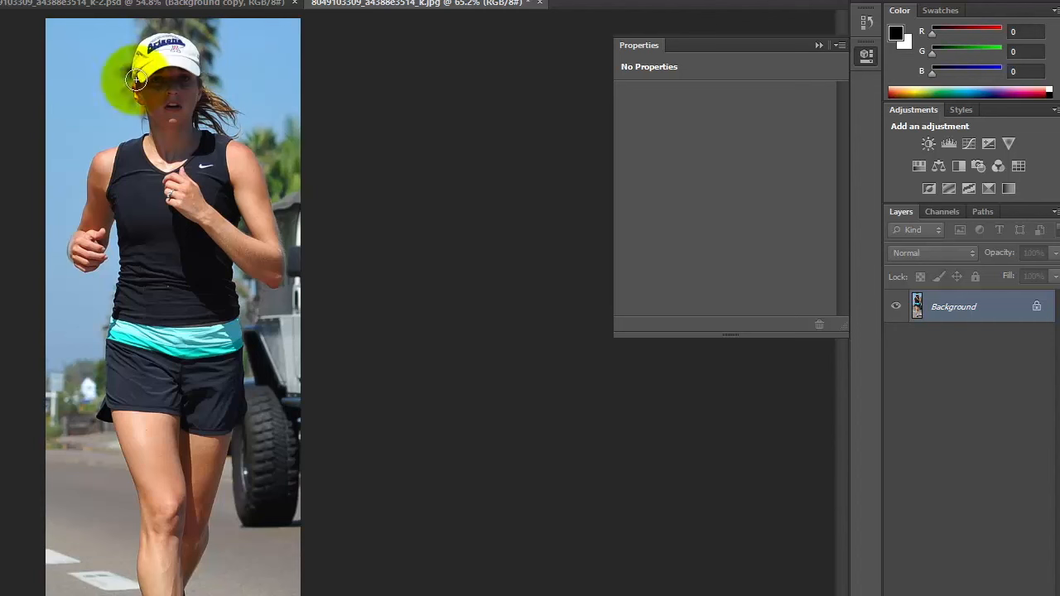
# Quick-select the background on the woman's cap side, down past her shorts and legs, and across the road below her feet to the tyre
pyautogui.click(91, 58)
pyautogui.moveTo(91, 81)
pyautogui.mouseDown()
pyautogui.moveTo(55, 228)
pyautogui.moveTo(59, 322)
pyautogui.mouseUp()
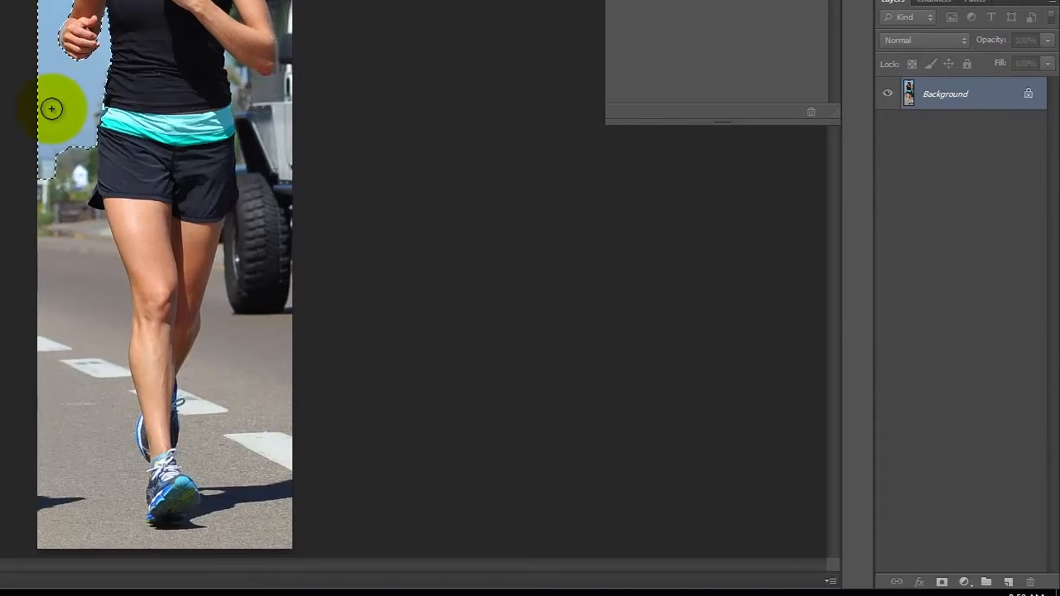
pyautogui.moveTo(51, 109)
pyautogui.mouseDown()
pyautogui.moveTo(57, 165)
pyautogui.moveTo(81, 107)
pyautogui.moveTo(85, 130)
pyautogui.moveTo(61, 231)
pyautogui.mouseUp()
pyautogui.moveTo(58, 306); pyautogui.dragTo(63, 404)
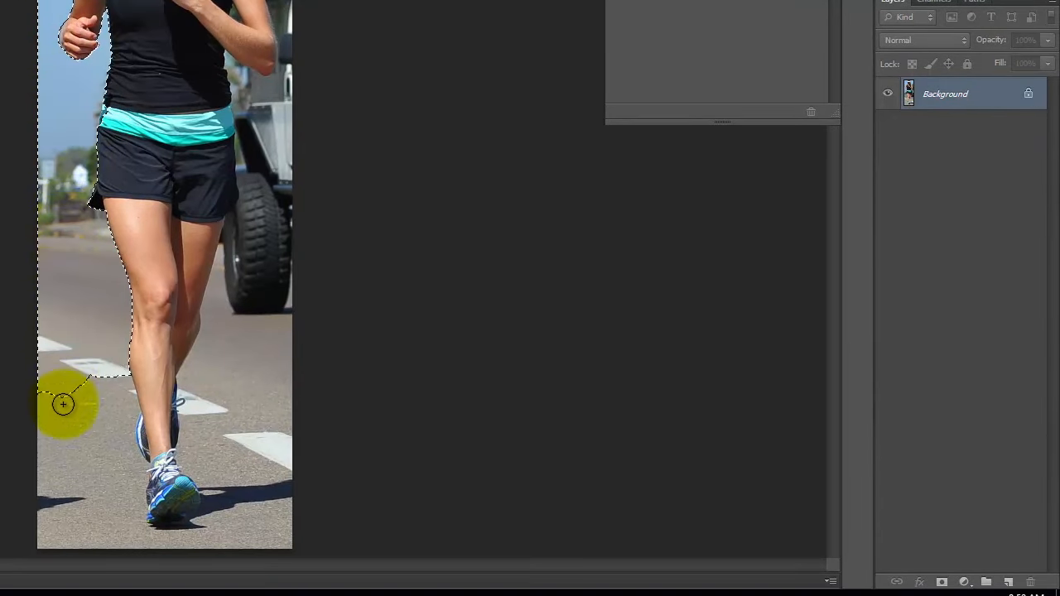
pyautogui.moveTo(65, 447)
pyautogui.mouseDown()
pyautogui.moveTo(67, 518)
pyautogui.moveTo(223, 533)
pyautogui.moveTo(186, 542)
pyautogui.moveTo(209, 545)
pyautogui.moveTo(254, 503)
pyautogui.moveTo(236, 406)
pyautogui.mouseUp()
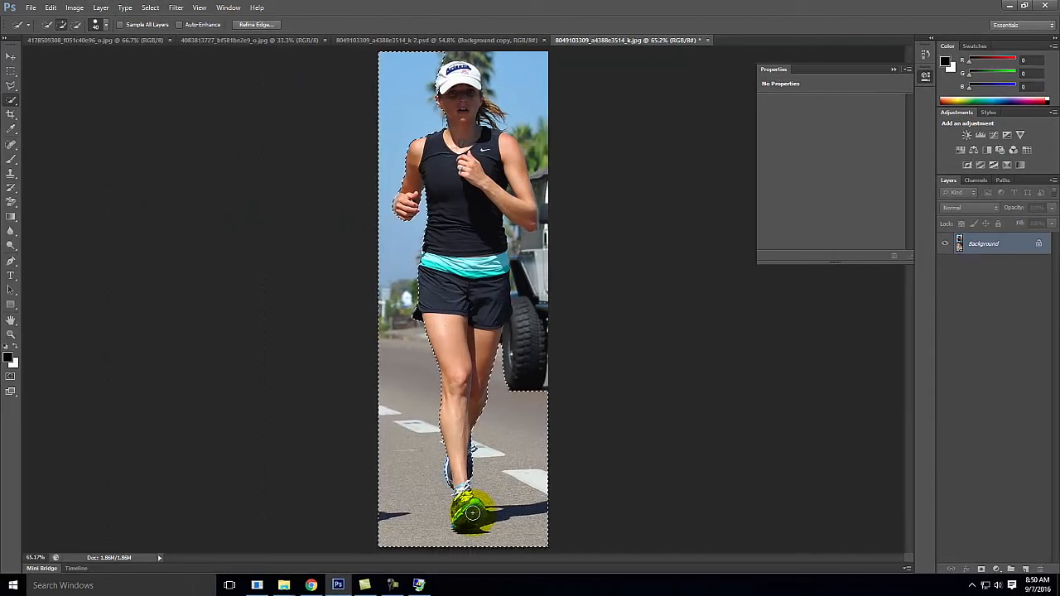
# Subtract the woman's ankle, laces and front shoe from the background selection
pyautogui.hotkey('ctrl', '=')
pyautogui.hotkey('ctrl', '=')
pyautogui.hotkey('ctrl', '=')
pyautogui.hotkey('ctrl', '=')
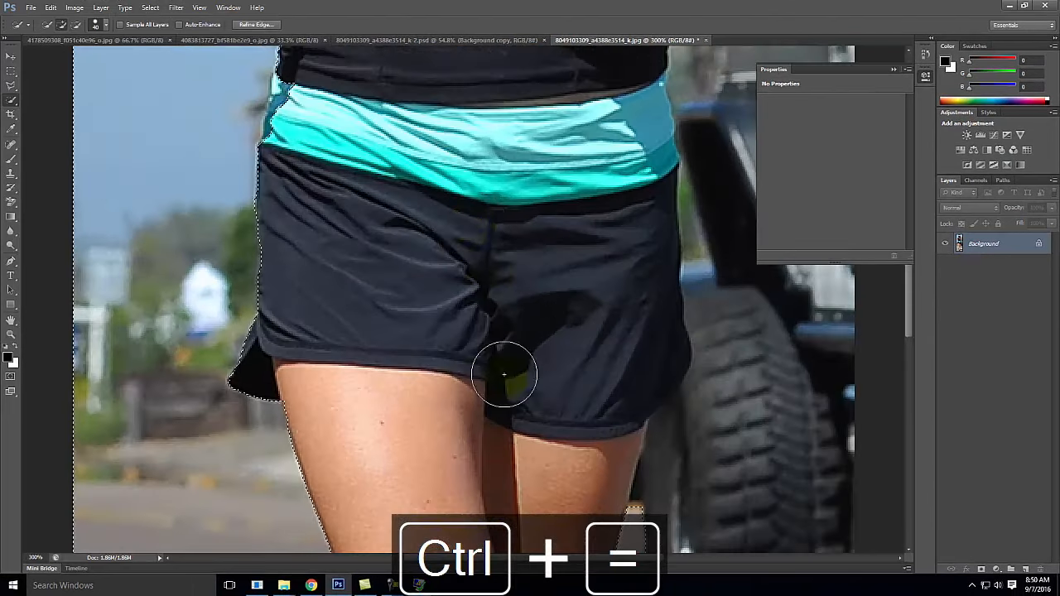
pyautogui.scroll(-3, 505, 372)
pyautogui.scroll(-2, 464, 198)
pyautogui.press('space')
pyautogui.moveTo(525, 440)
pyautogui.mouseDown()
pyautogui.moveTo(530, 69)
pyautogui.moveTo(498, 47)
pyautogui.moveTo(445, 171)
pyautogui.moveTo(447, 195)
pyautogui.mouseUp()
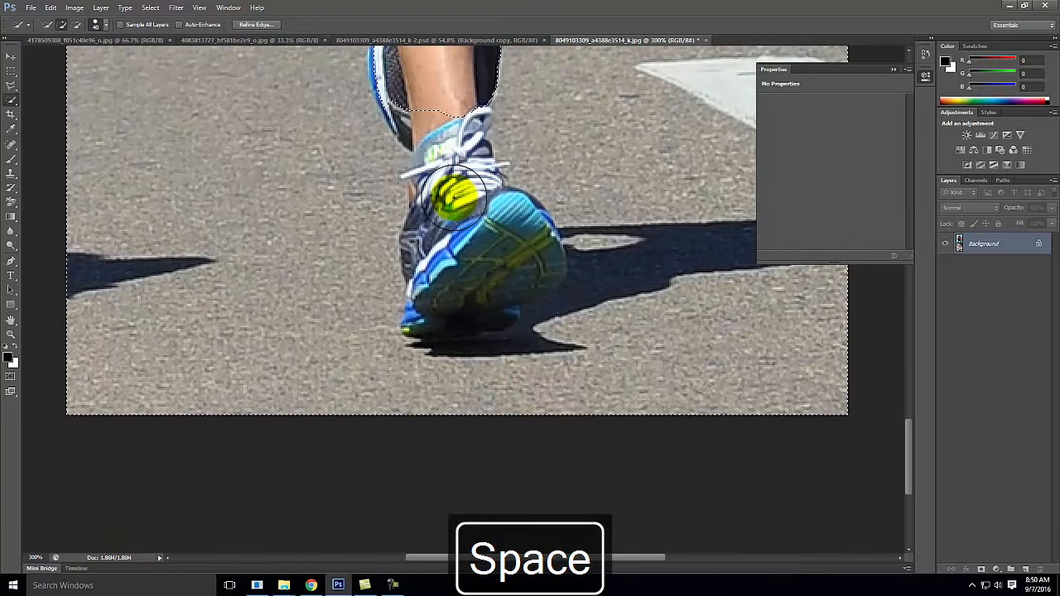
pyautogui.moveTo(443, 89); pyautogui.dragTo(446, 160)
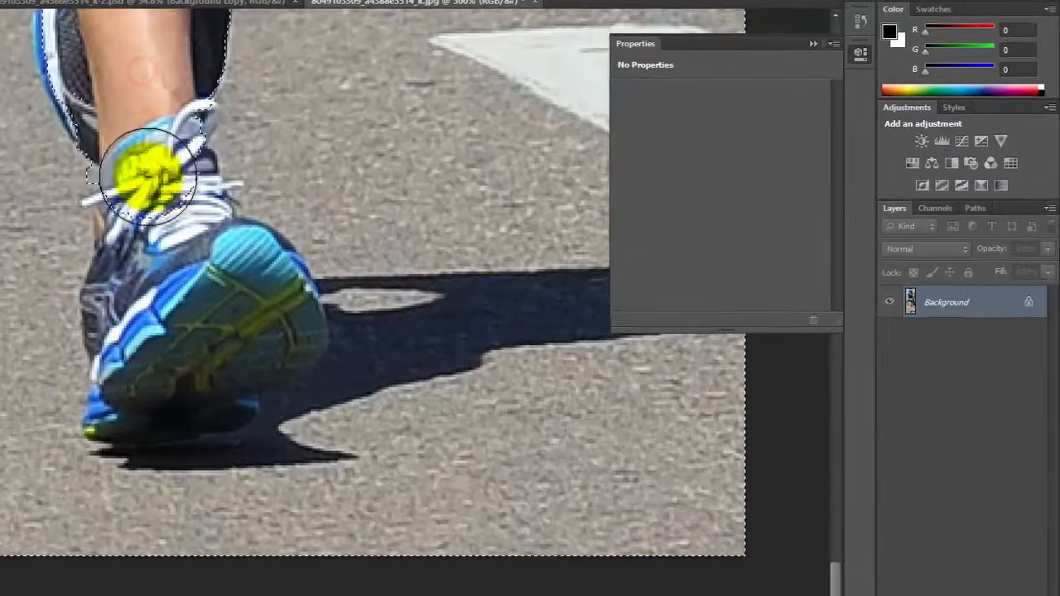
pyautogui.moveTo(149, 174)
pyautogui.mouseDown()
pyautogui.moveTo(148, 280)
pyautogui.moveTo(132, 327)
pyautogui.mouseUp()
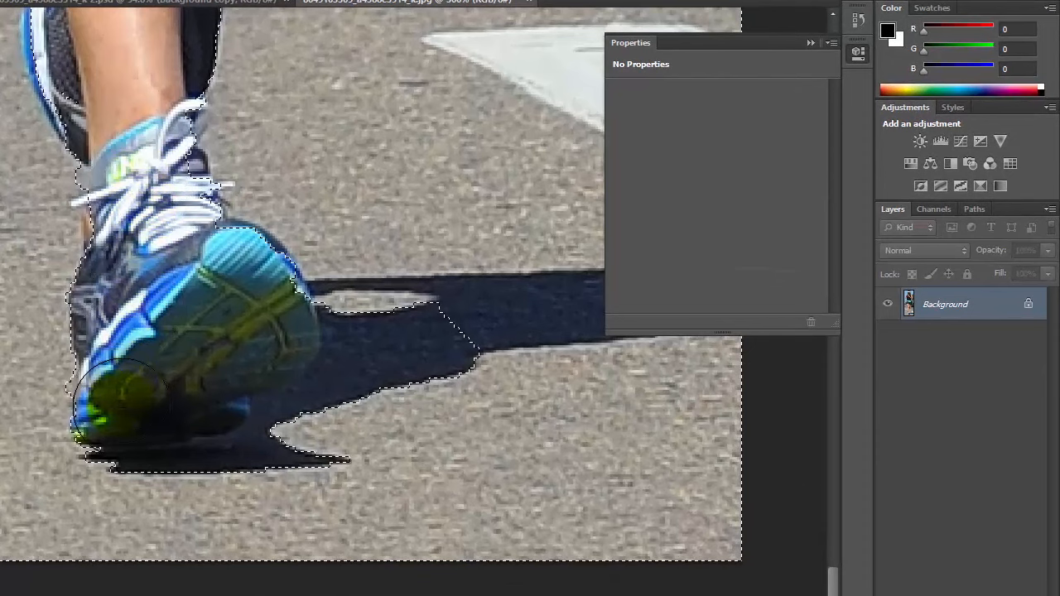
pyautogui.moveTo(124, 233)
pyautogui.mouseDown()
pyautogui.moveTo(124, 117)
pyautogui.moveTo(116, 86)
pyautogui.moveTo(79, 49)
pyautogui.moveTo(91, 94)
pyautogui.mouseUp()
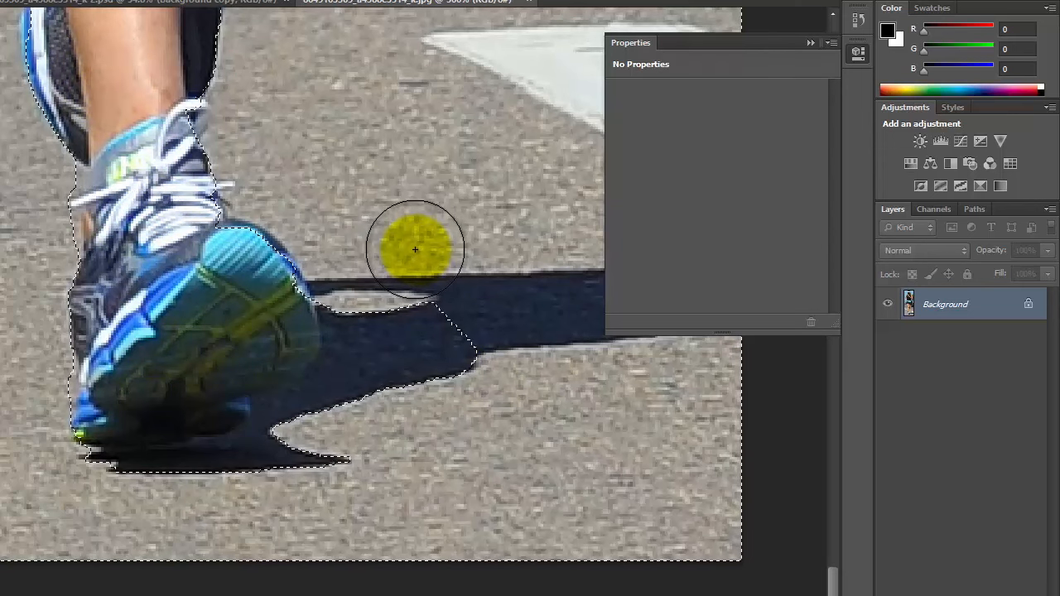
# Add the ground shadow around the front shoe to the background selection and touch up the edge at the rear shoe
pyautogui.moveTo(415, 253); pyautogui.dragTo(414, 325)
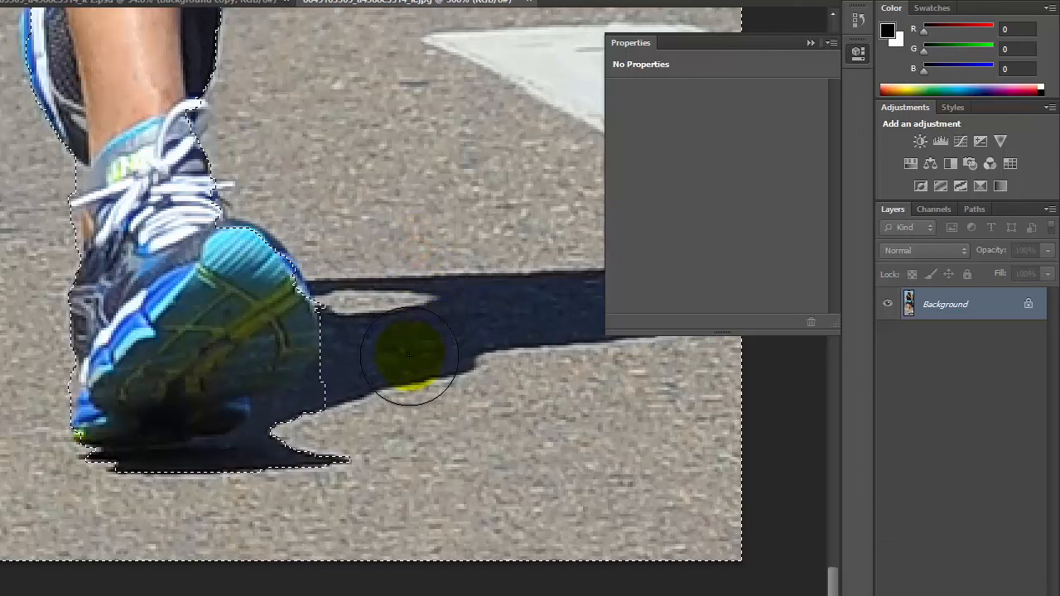
pyautogui.moveTo(407, 398)
pyautogui.mouseDown()
pyautogui.moveTo(246, 501)
pyautogui.moveTo(137, 513)
pyautogui.moveTo(90, 505)
pyautogui.moveTo(158, 508)
pyautogui.moveTo(131, 516)
pyautogui.moveTo(140, 513)
pyautogui.mouseUp()
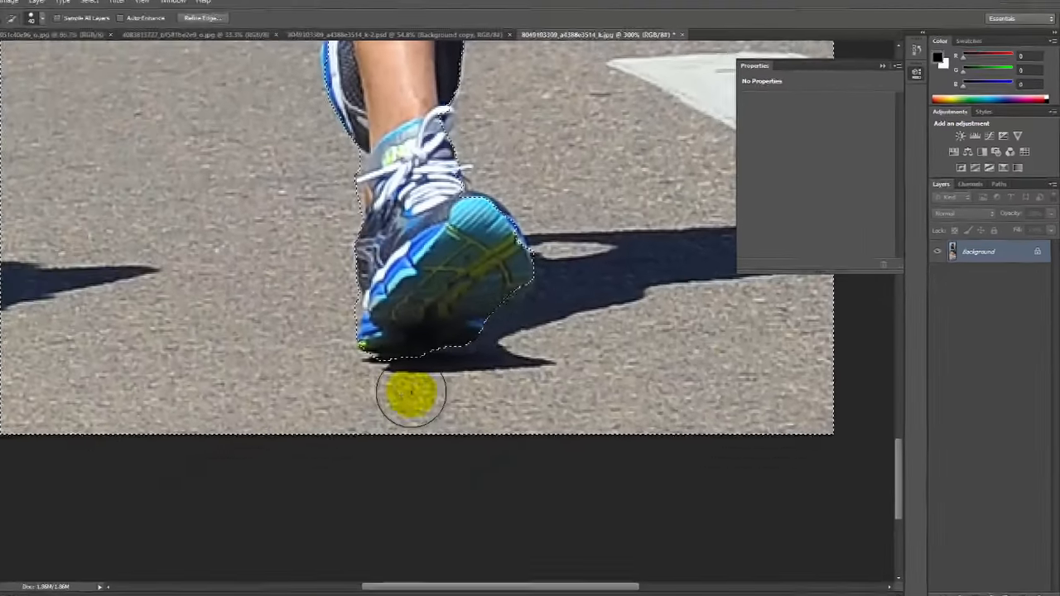
pyautogui.scroll(5, 586, 254)
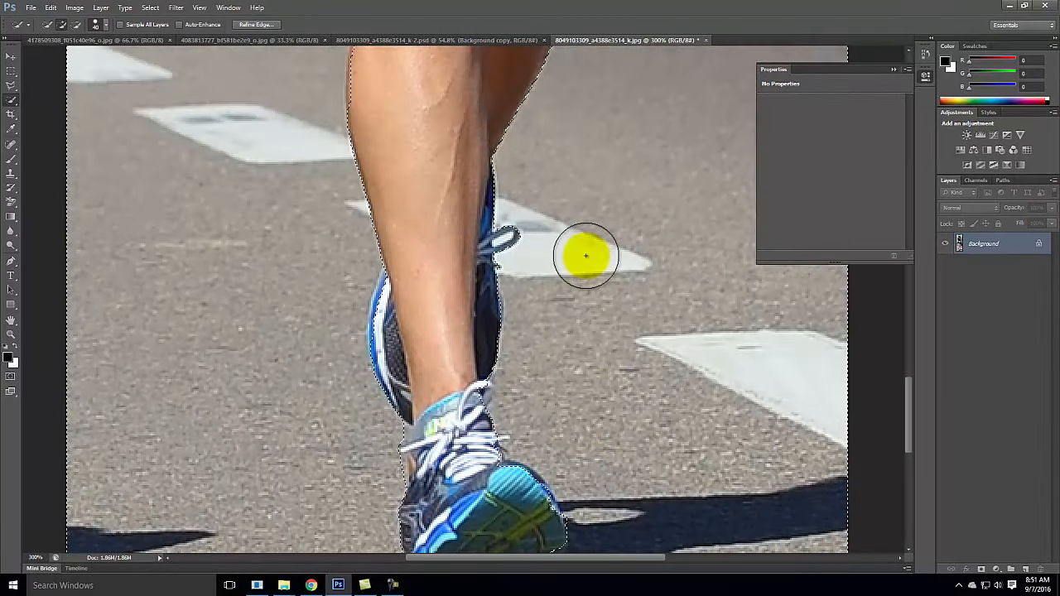
pyautogui.moveTo(452, 310)
pyautogui.mouseDown()
pyautogui.moveTo(426, 303)
pyautogui.moveTo(421, 281)
pyautogui.moveTo(412, 296)
pyautogui.mouseUp()
pyautogui.moveTo(427, 245); pyautogui.dragTo(416, 215)
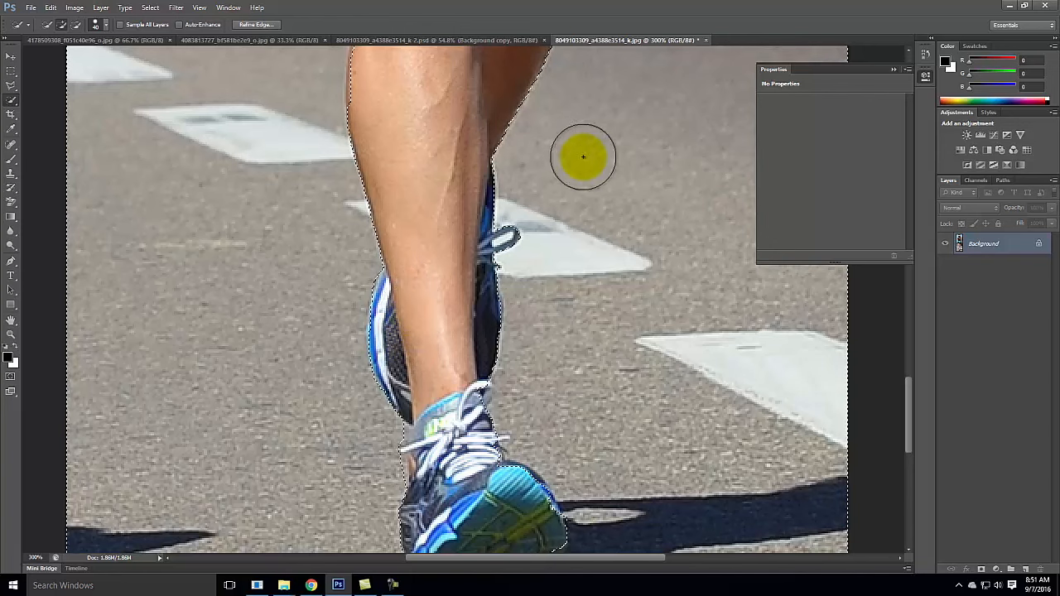
# Extend the background selection over the jeep and its tyre, from beside the thigh up to the bent elbow
pyautogui.scroll(5, 608, 159)
pyautogui.scroll(3, 611, 158)
pyautogui.press('space')
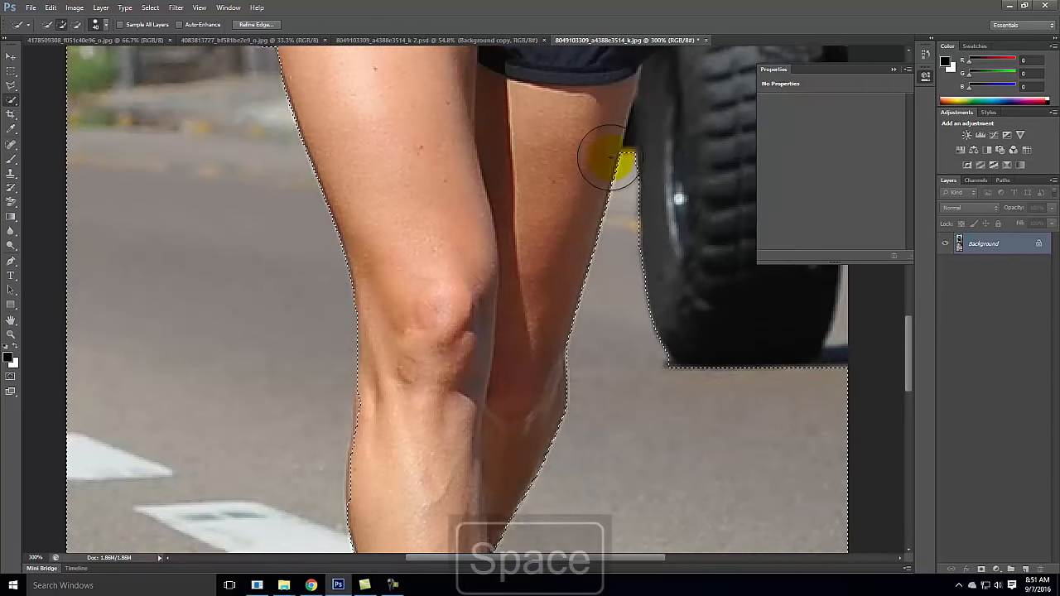
pyautogui.moveTo(637, 144); pyautogui.dragTo(331, 243)
pyautogui.hotkey('ctrl', '-')
pyautogui.hotkey('ctrl', '-')
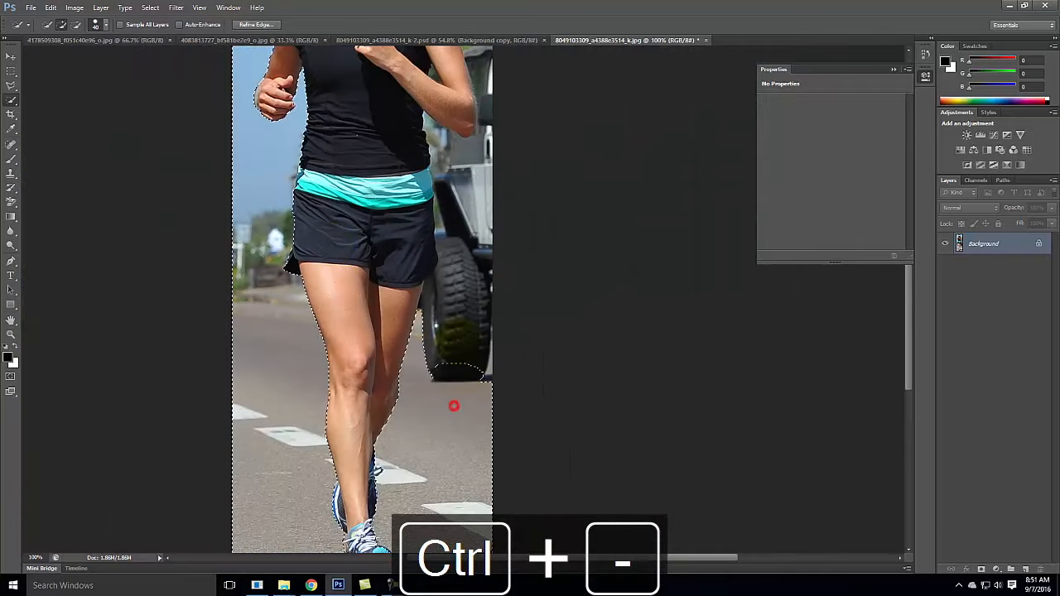
pyautogui.moveTo(481, 212); pyautogui.dragTo(472, 271)
pyautogui.moveTo(485, 169)
pyautogui.mouseDown()
pyautogui.moveTo(457, 162)
pyautogui.moveTo(437, 133)
pyautogui.mouseUp()
# Reduce the Quick Selection brush to 20 px and add the trees and sky beside the elbow, shoulder and hair
pyautogui.press('[')
pyautogui.press('[')
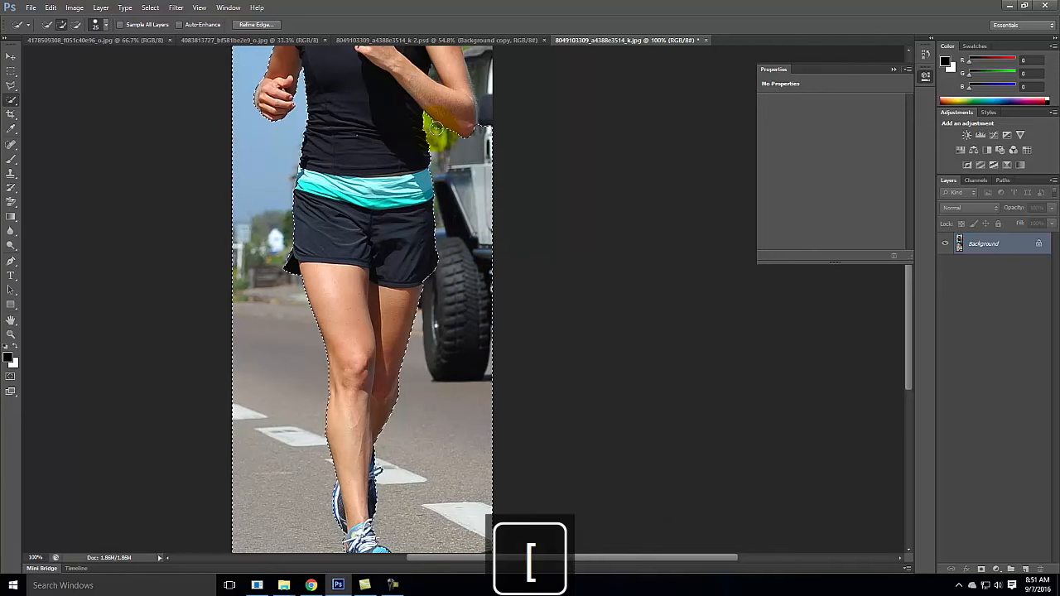
pyautogui.scroll(5, 468, 156)
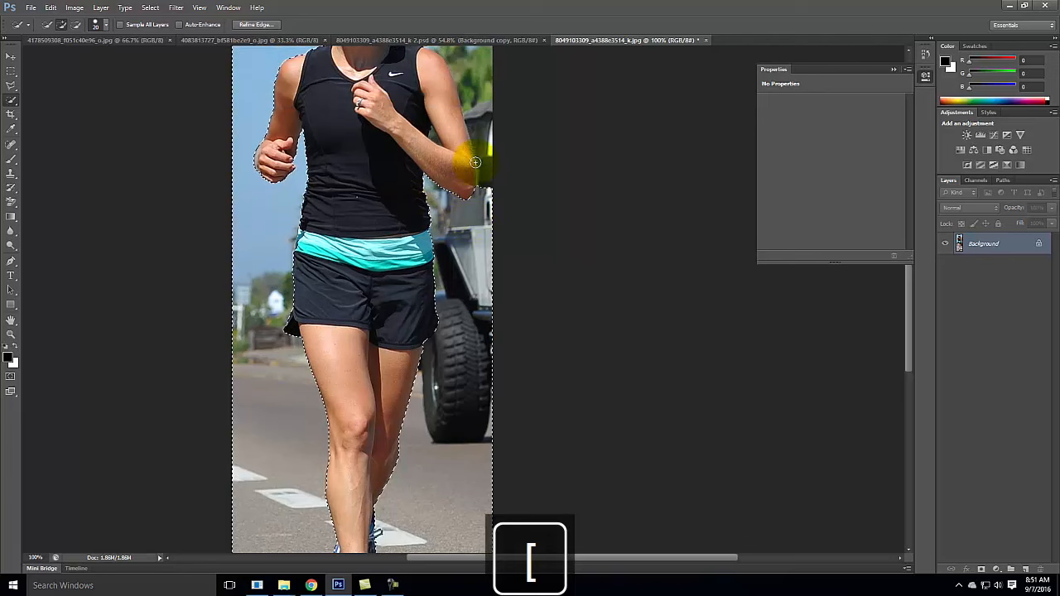
pyautogui.moveTo(483, 355); pyautogui.dragTo(490, 301)
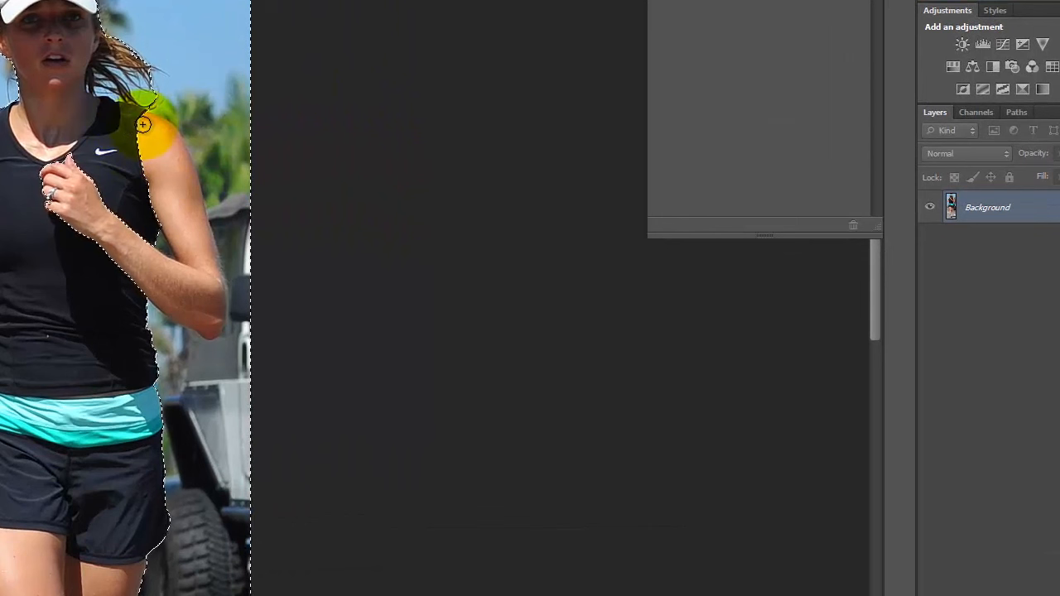
pyautogui.moveTo(148, 122)
pyautogui.mouseDown()
pyautogui.moveTo(171, 173)
pyautogui.moveTo(185, 232)
pyautogui.mouseUp()
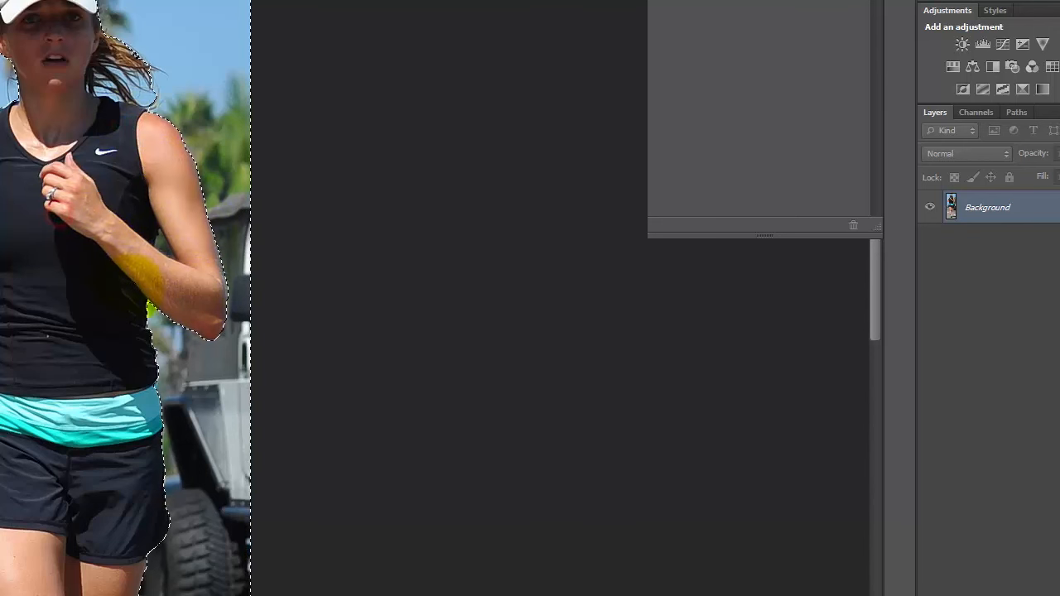
# With a 9 px brush, add the small gap inside the bent elbow to the selection and trim the spill off the arm
pyautogui.hotkey('ctrl', '=')
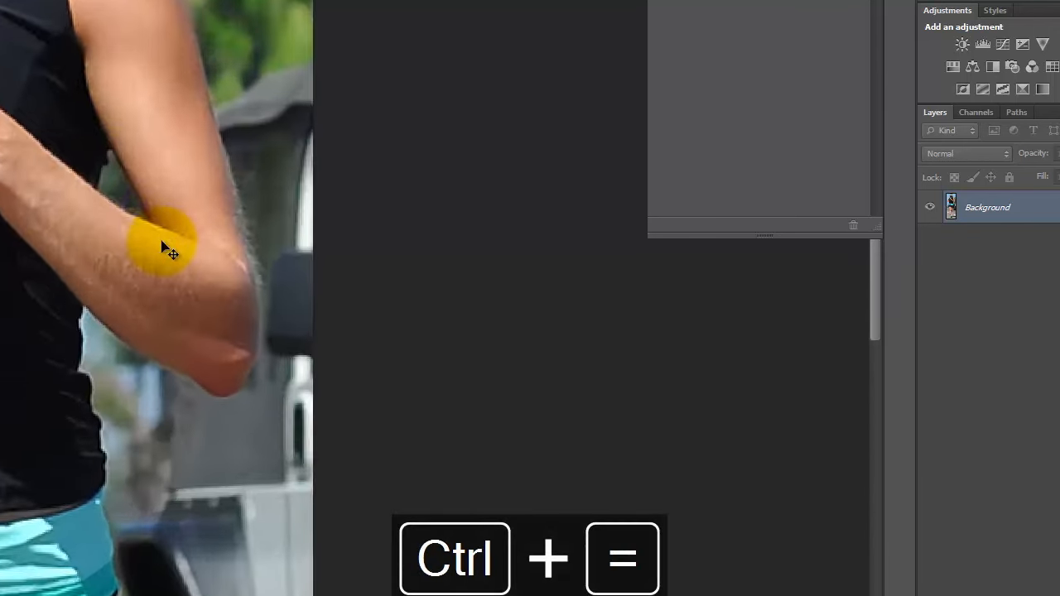
pyautogui.press('[')
pyautogui.press('[')
pyautogui.press('[')
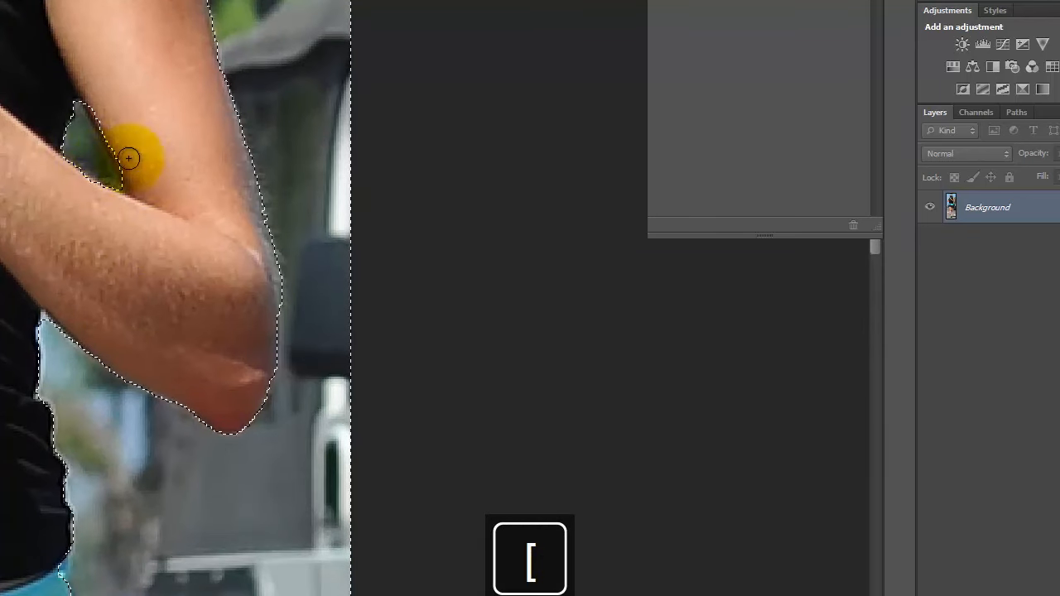
pyautogui.scroll(2, 133, 153)
pyautogui.moveTo(97, 167); pyautogui.dragTo(98, 184)
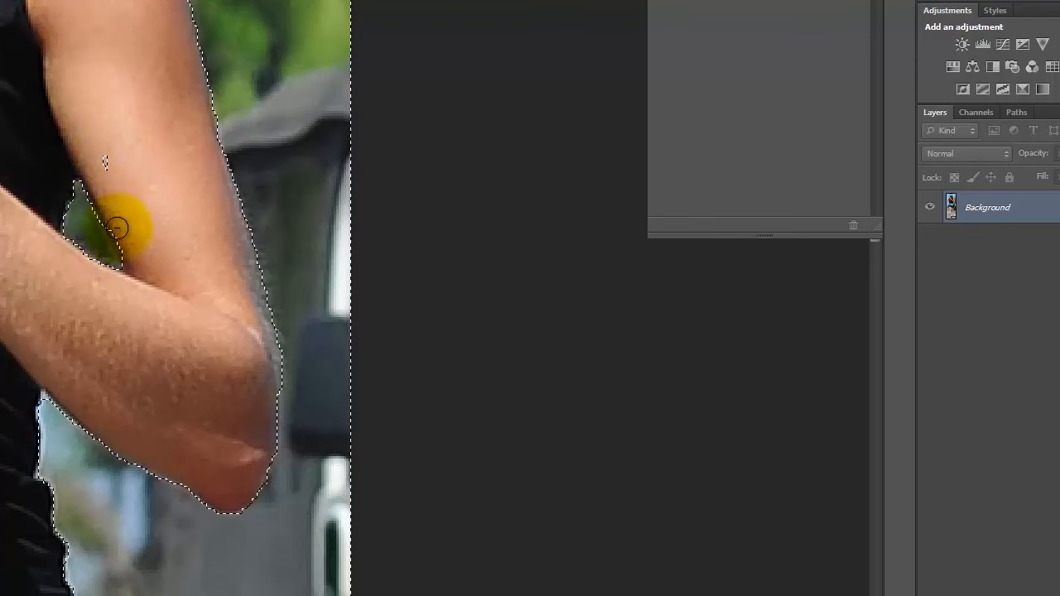
pyautogui.click(106, 118)
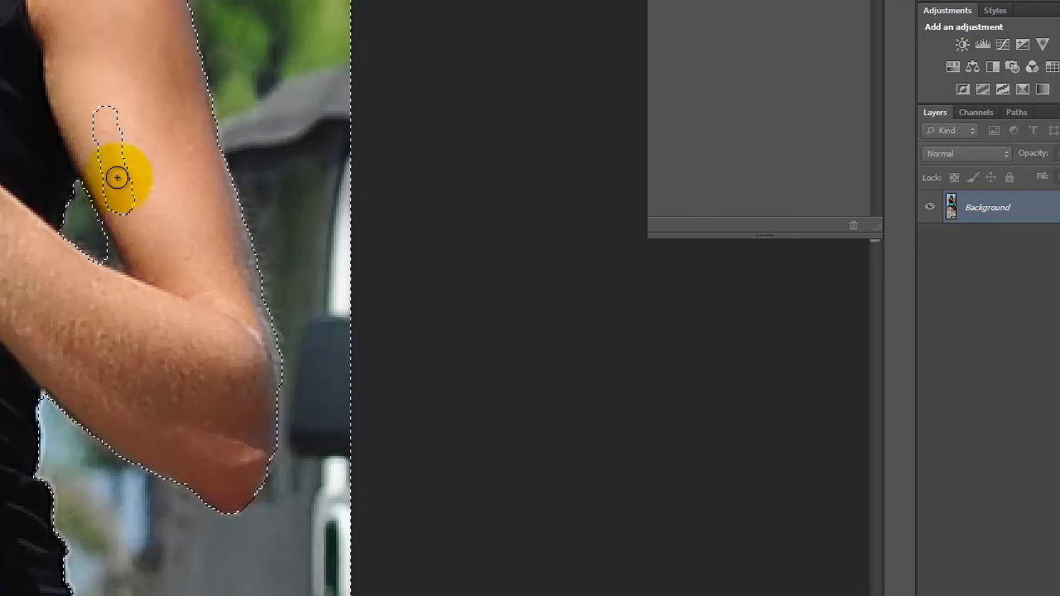
pyautogui.moveTo(98, 88); pyautogui.dragTo(124, 225)
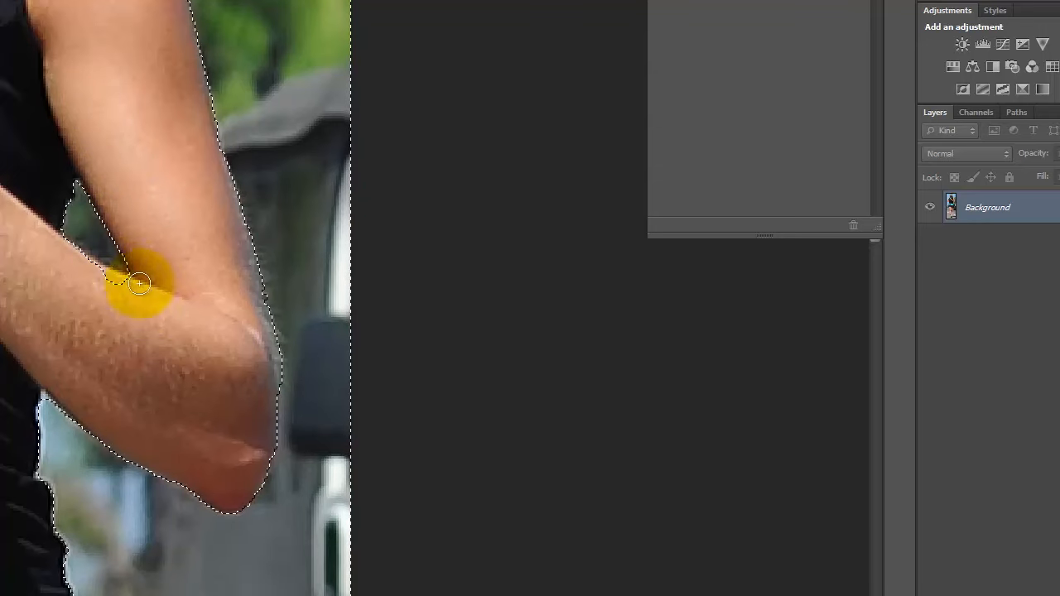
pyautogui.moveTo(142, 303); pyautogui.dragTo(104, 285)
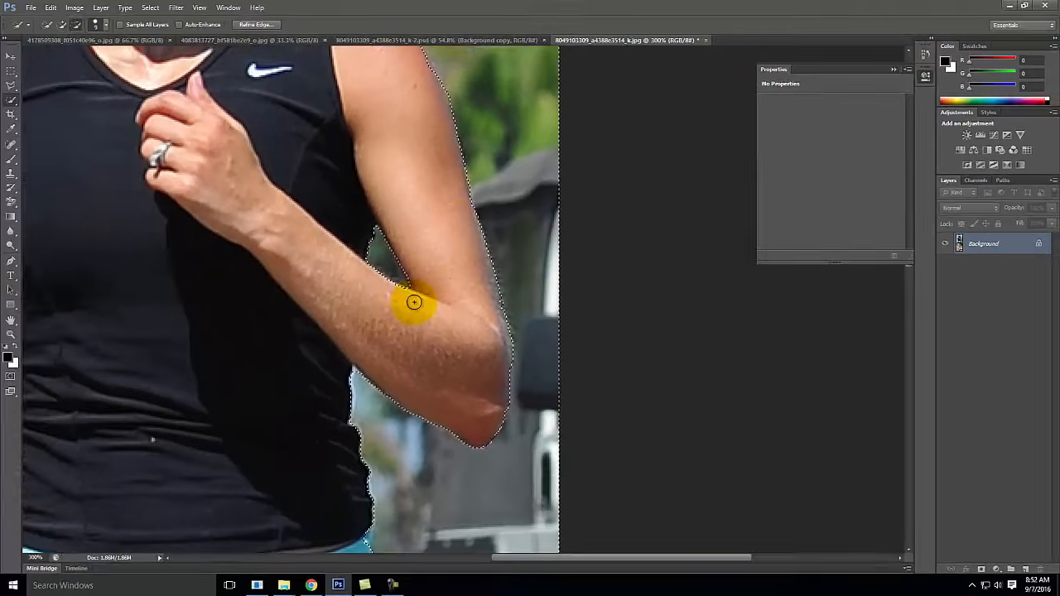
# Clean up the background selection along the cap's edge by trimming the spill off the cap and adding the palm tree beside it
pyautogui.scroll(3, 137, 296)
pyautogui.scroll(9, 454, 302)
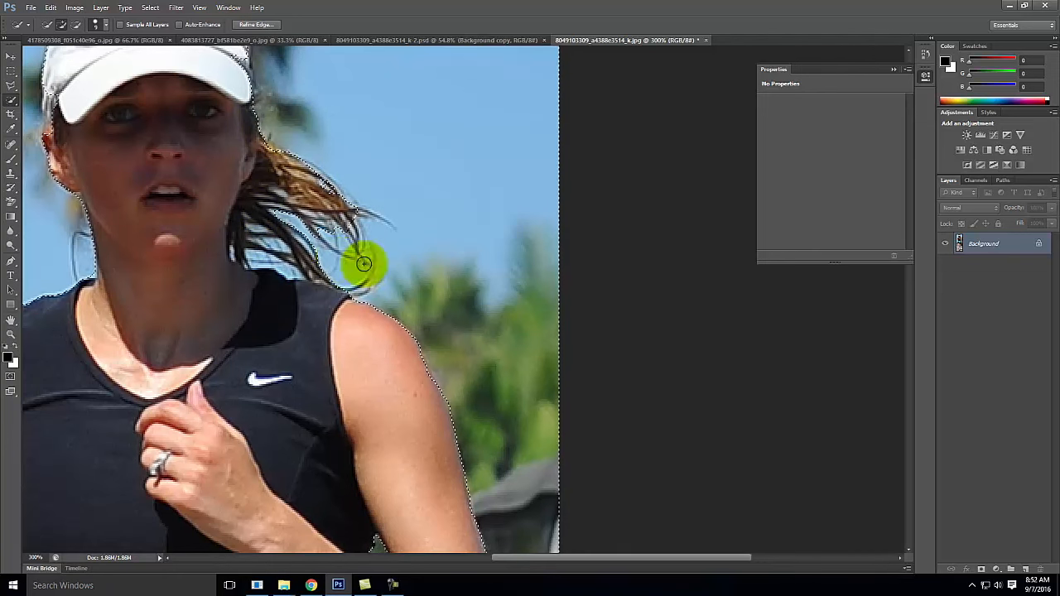
pyautogui.scroll(2, 374, 249)
pyautogui.scroll(1, 373, 245)
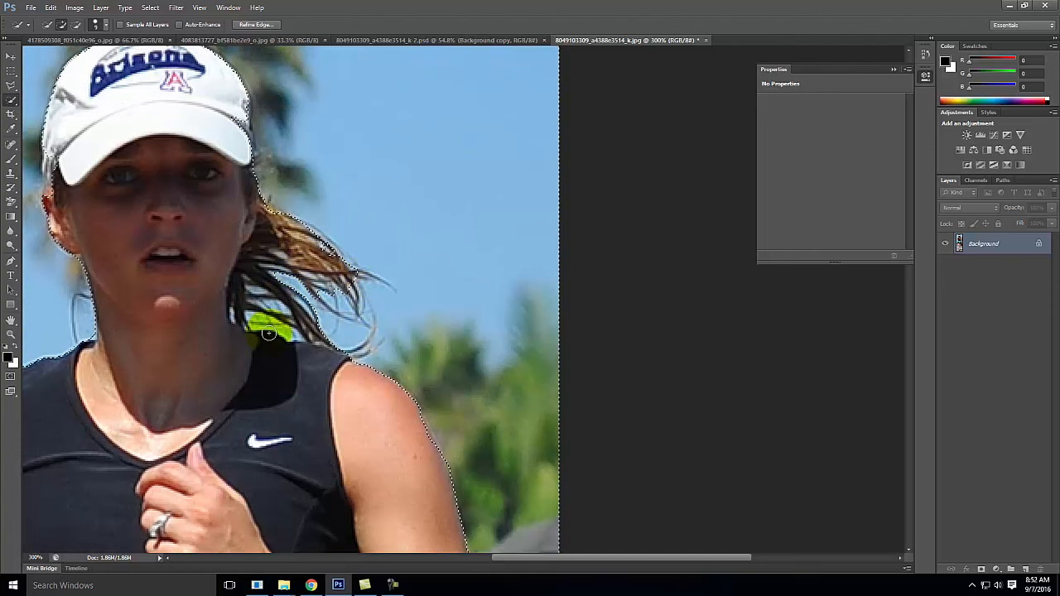
pyautogui.scroll(3, 306, 224)
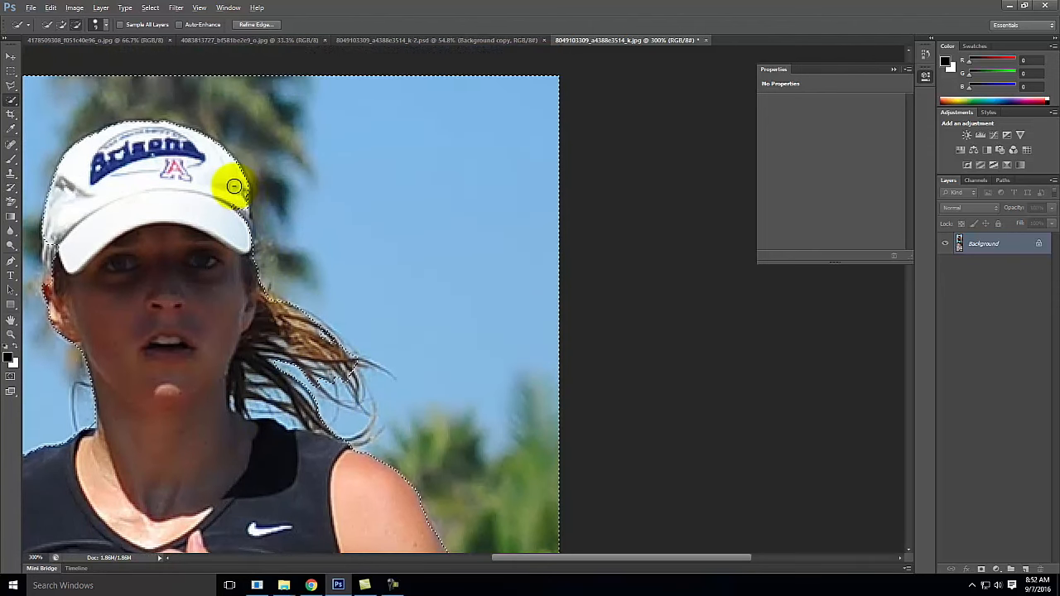
pyautogui.moveTo(235, 186); pyautogui.dragTo(240, 210)
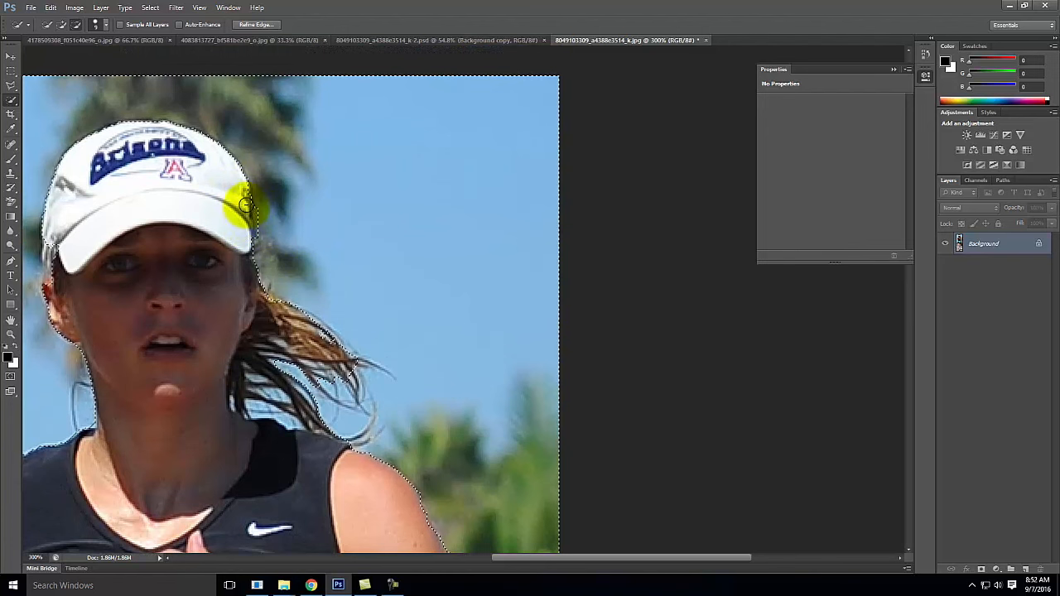
pyautogui.moveTo(266, 157); pyautogui.dragTo(263, 183)
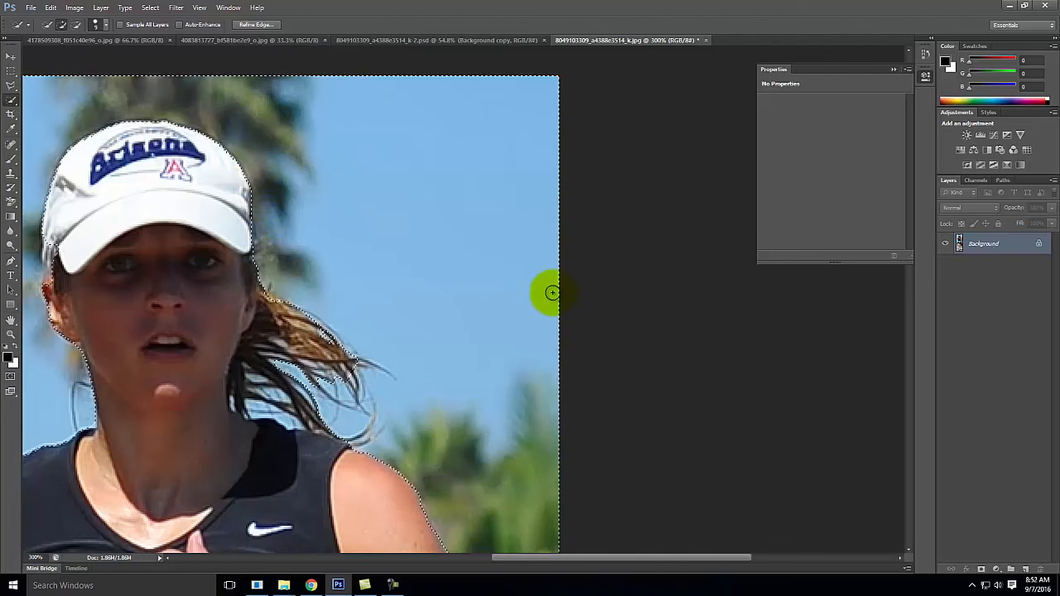
# With a smaller Quick Selection brush, touch up the background selection around the rear shoe's protruding lace loop
pyautogui.hotkey('ctrl', '0')
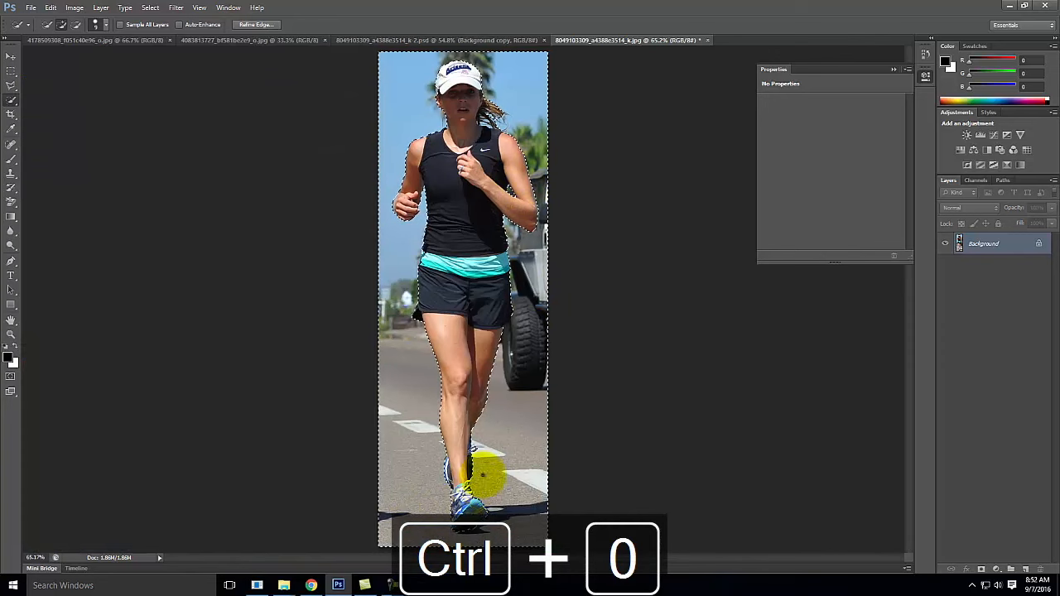
pyautogui.hotkey('ctrl', '=')
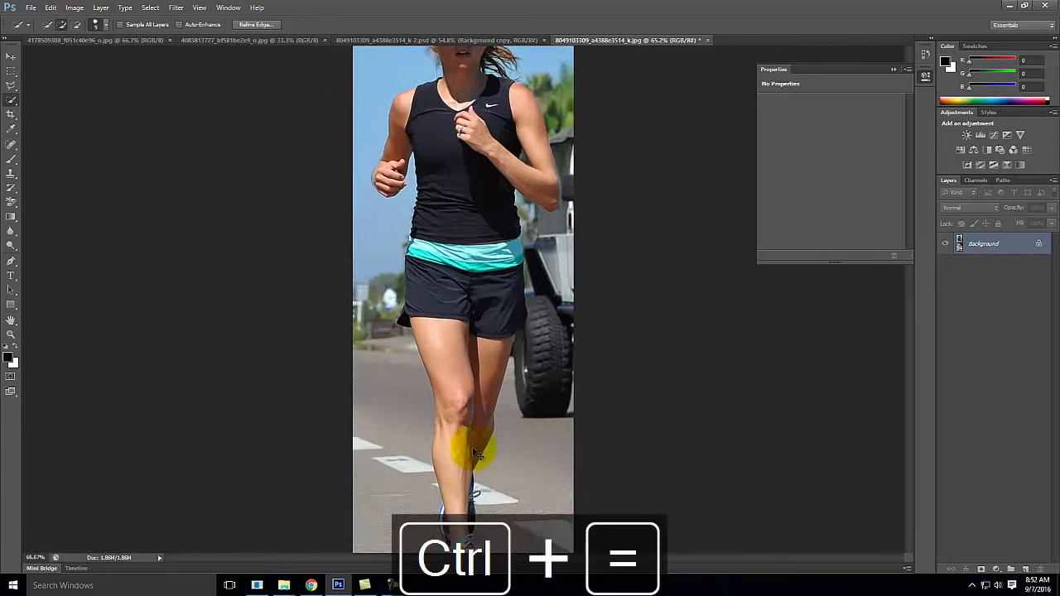
pyautogui.hotkey('ctrl', '=')
pyautogui.hotkey('ctrl', '=')
pyautogui.press('space')
pyautogui.moveTo(599, 397); pyautogui.dragTo(433, 2)
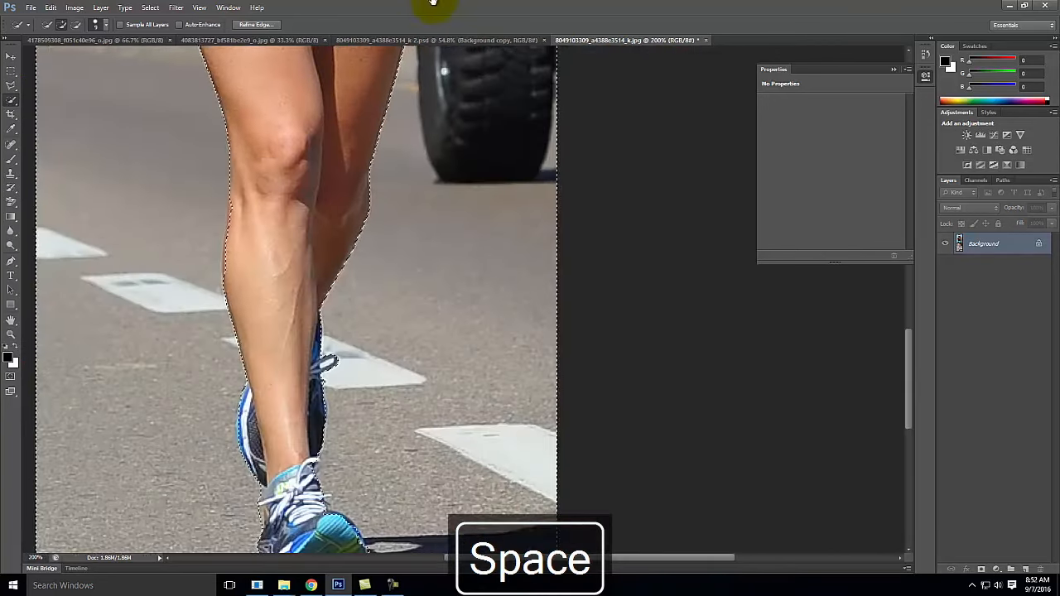
pyautogui.hotkey('ctrl', '=')
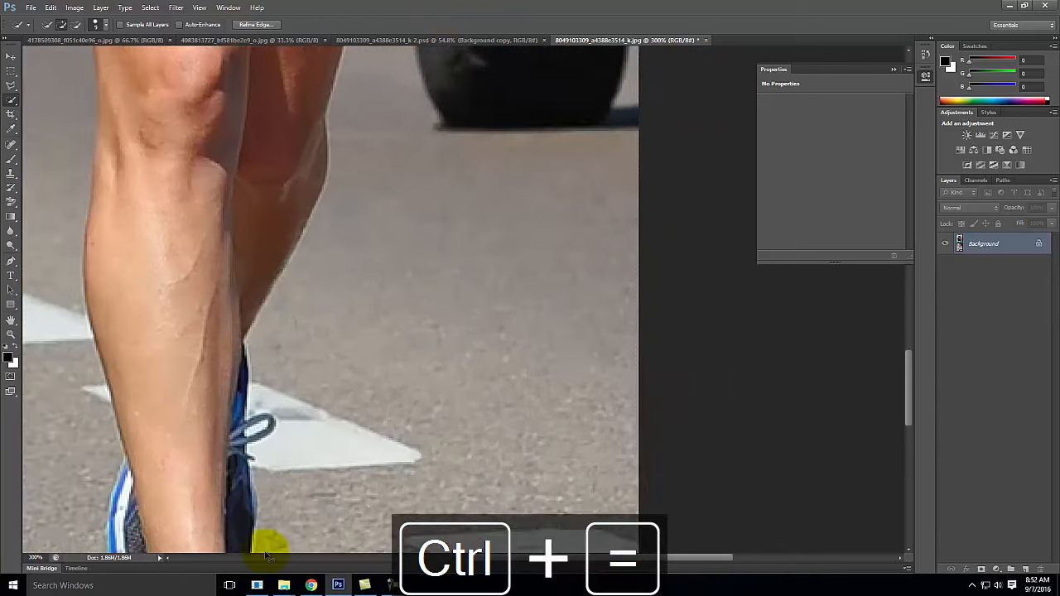
pyautogui.hotkey('ctrl', '=')
pyautogui.press('space')
pyautogui.moveTo(260, 539); pyautogui.dragTo(348, 299)
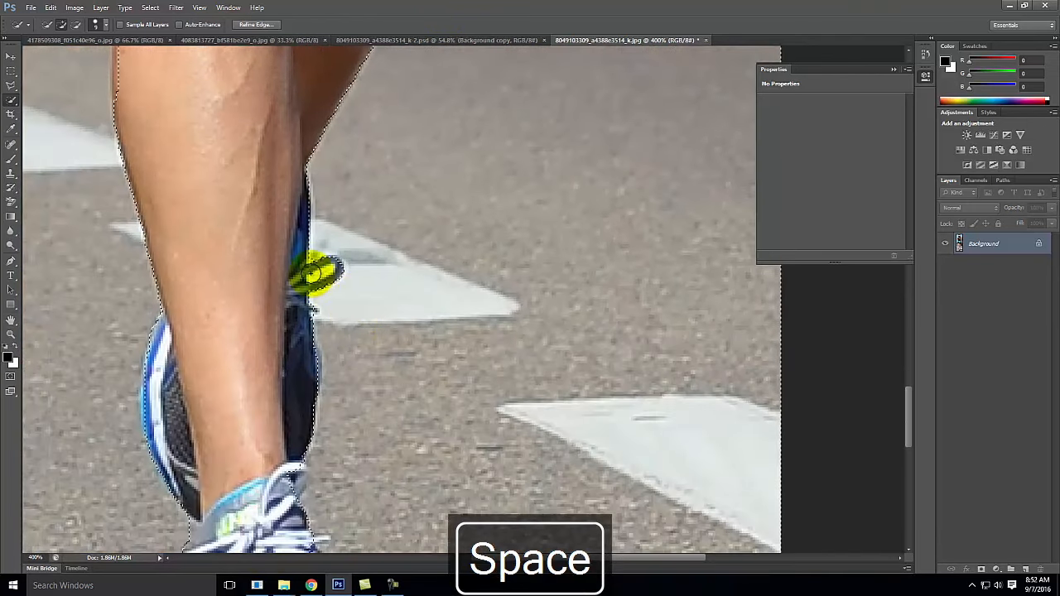
pyautogui.press('[')
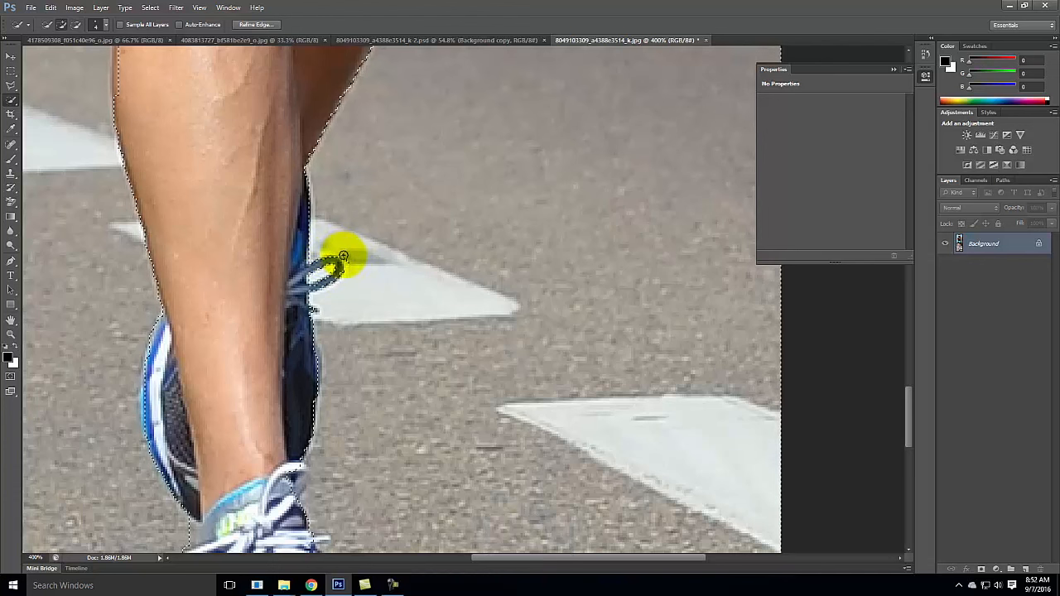
pyautogui.click(348, 271)
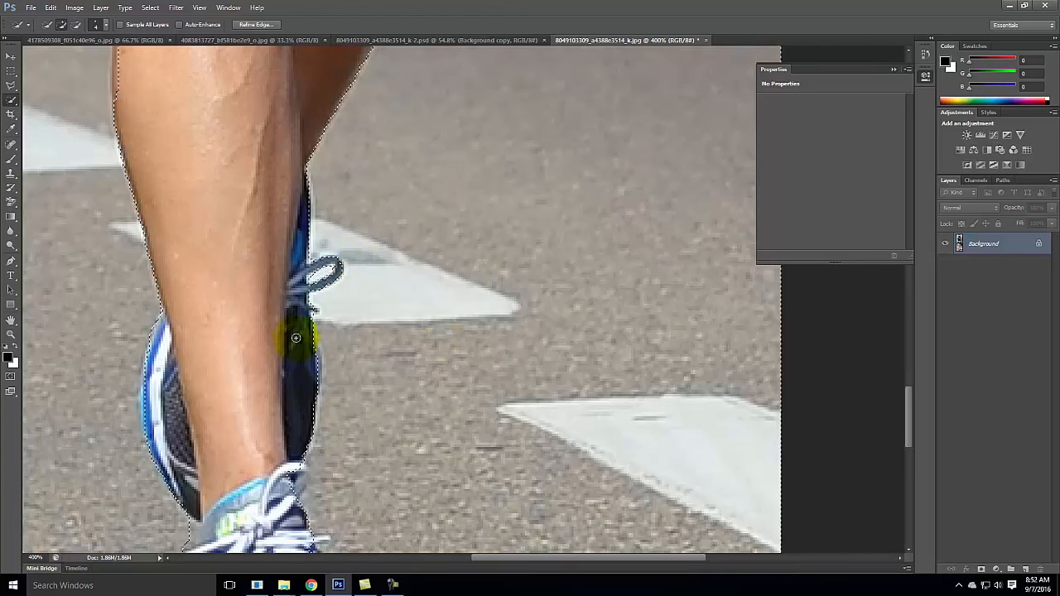
# Start Refine Edge for the background selection around the woman's head and set its view mode to Overlay
pyautogui.hotkey('ctrl', '0')
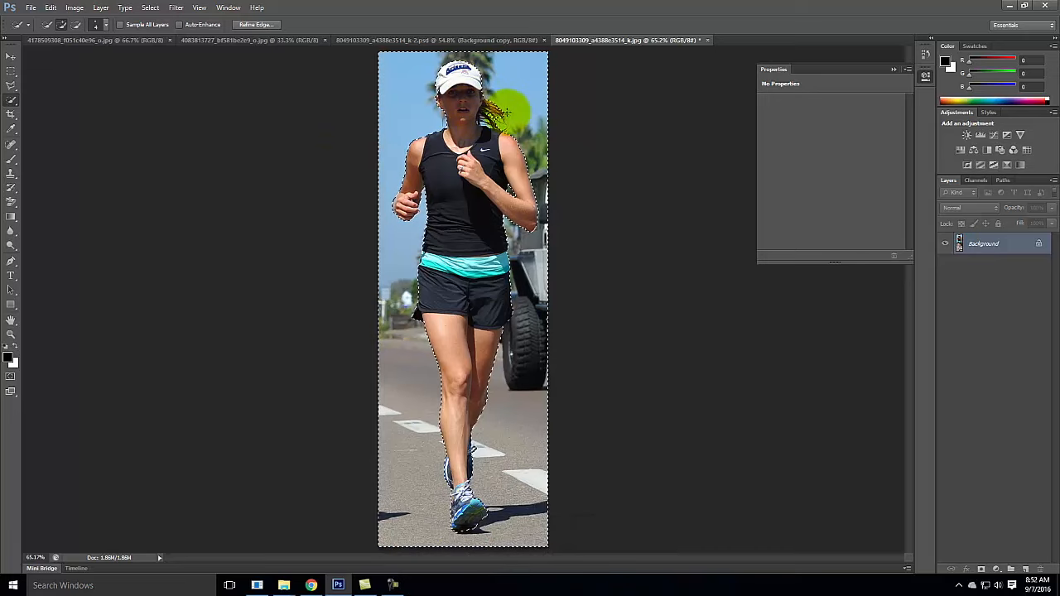
pyautogui.hotkey('ctrl', '=')
pyautogui.hotkey('ctrl', '=')
pyautogui.hotkey('ctrl', '=')
pyautogui.hotkey('ctrl', '=')
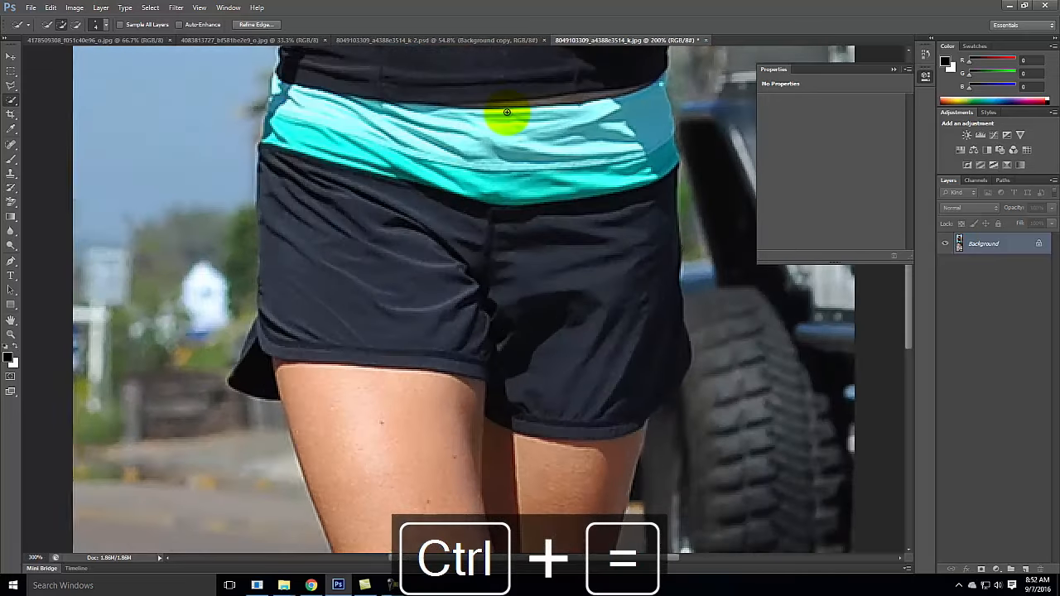
pyautogui.scroll(3, 501, 109)
pyautogui.scroll(3, 501, 109)
pyautogui.press('space')
pyautogui.moveTo(459, 106); pyautogui.dragTo(347, 291)
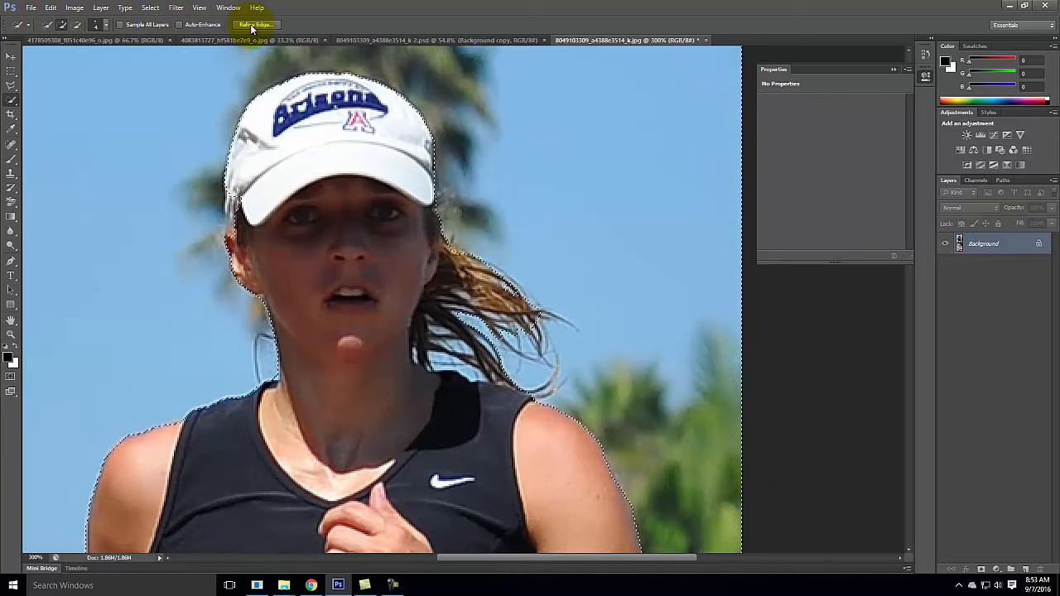
pyautogui.click(149, 7)
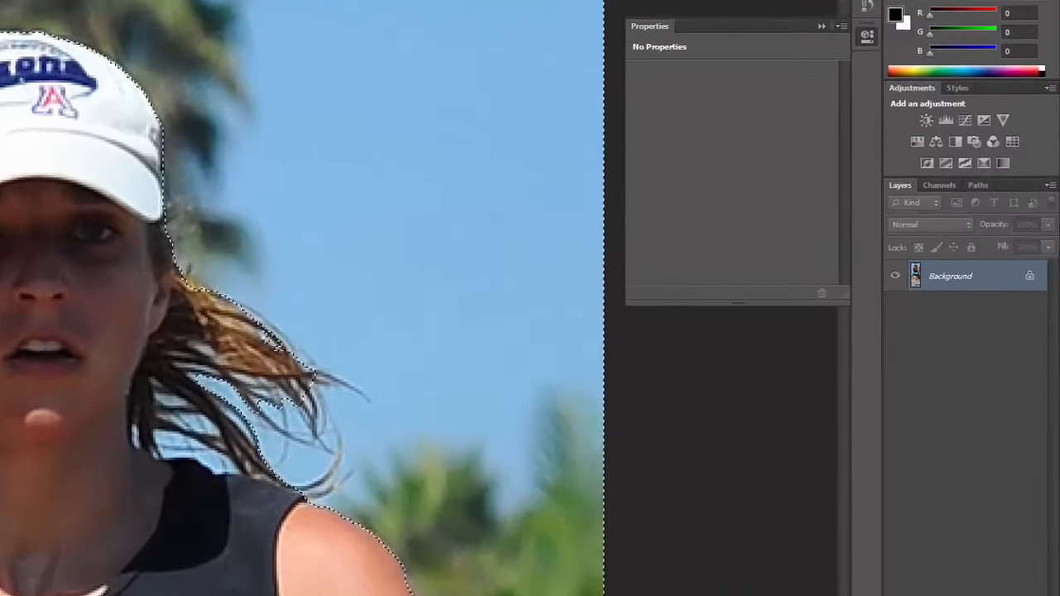
pyautogui.hotkey('ctrl', 'alt', 'r')
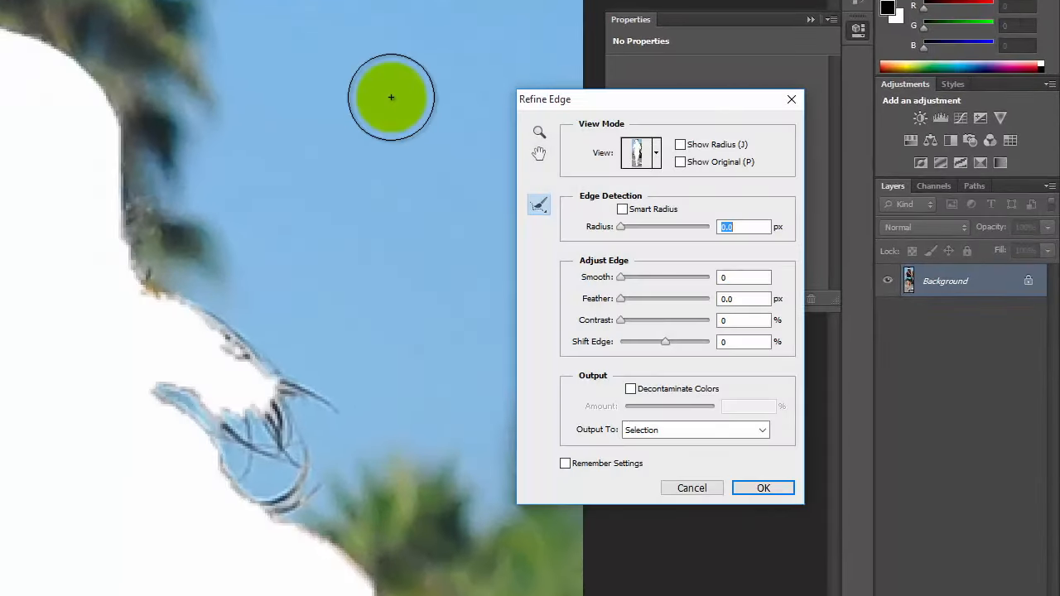
pyautogui.click(656, 153)
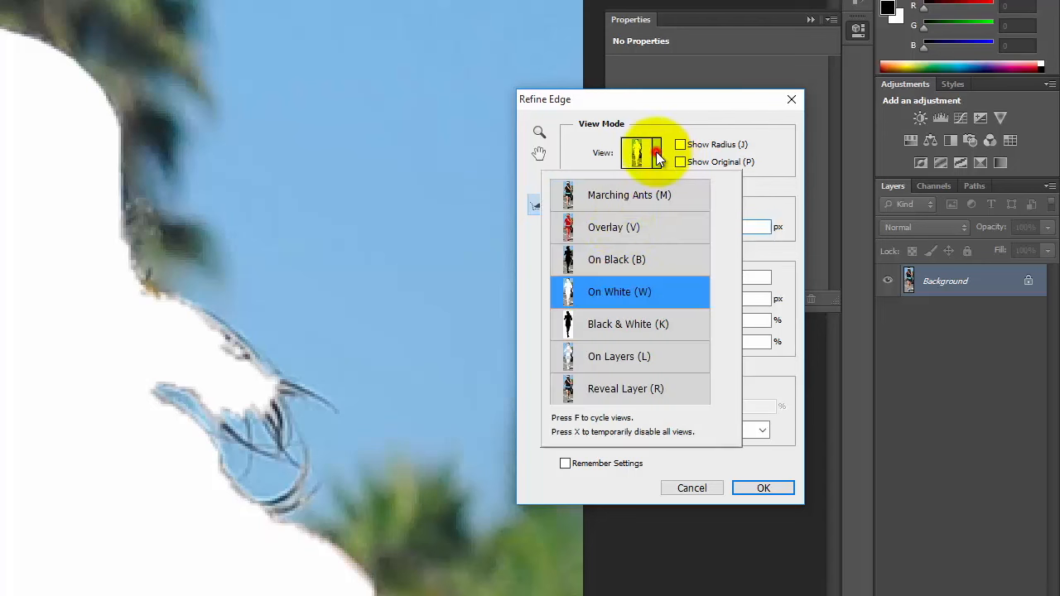
pyautogui.click(620, 229)
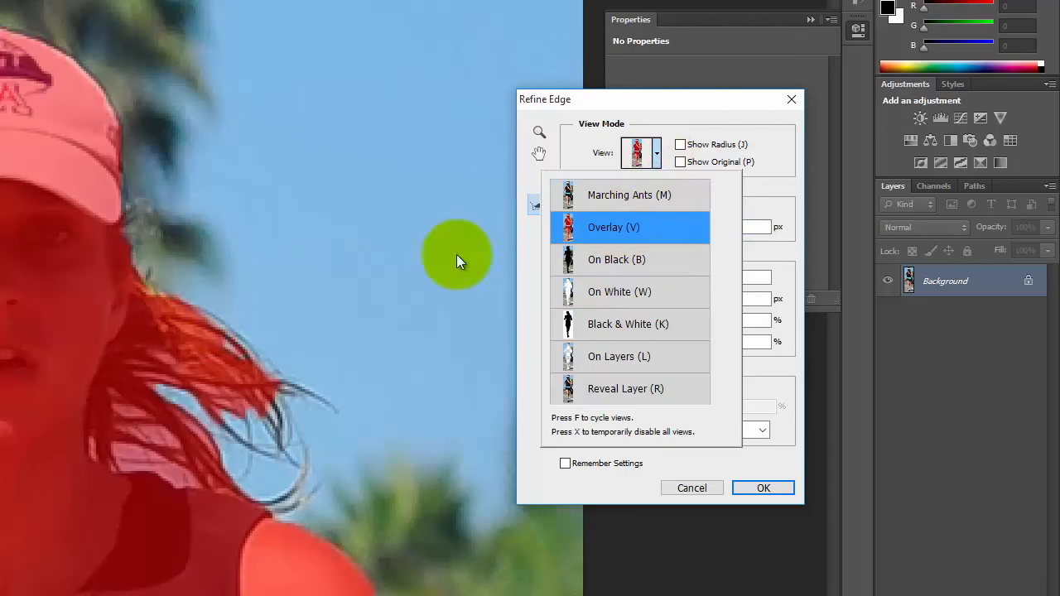
pyautogui.click(655, 152)
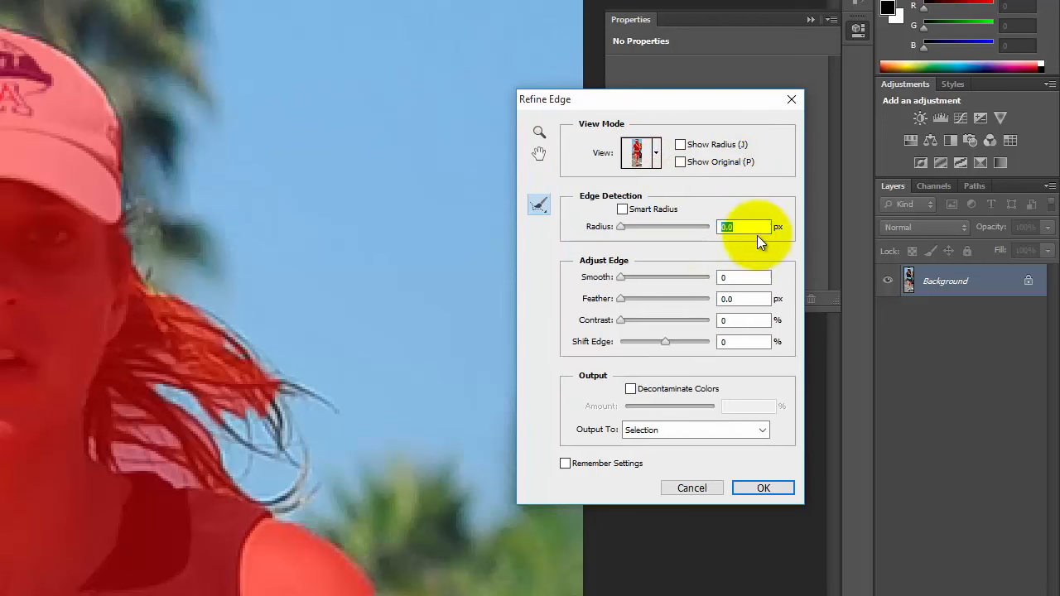
# Set the edge refinement to a radius of 1.0 px, smooth 3 and feather 0.3 px
pyautogui.write('1.0')
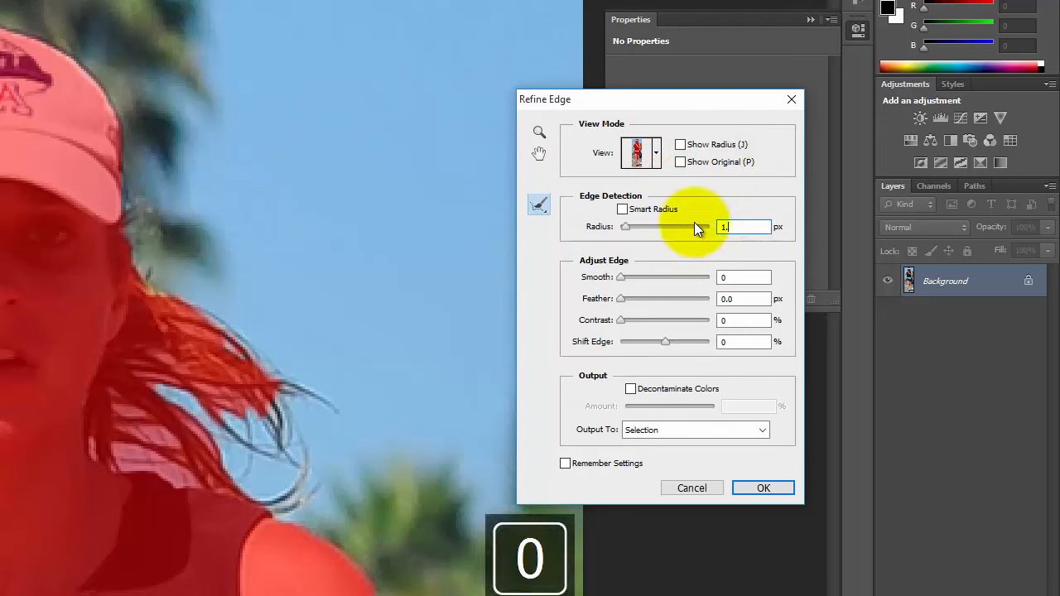
pyautogui.click(726, 280)
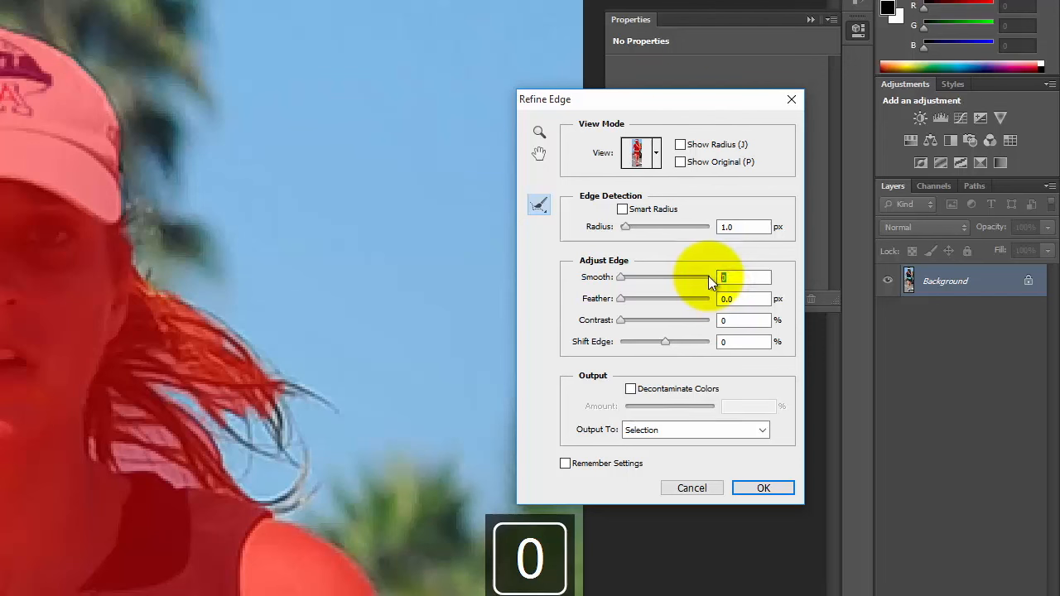
pyautogui.write('3')
pyautogui.click(731, 299)
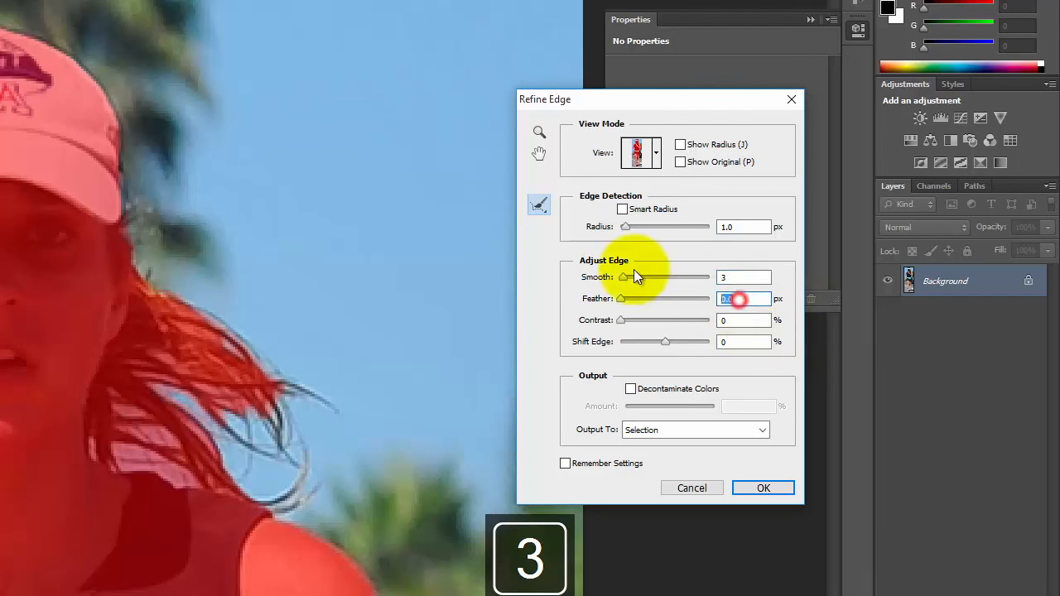
pyautogui.press('Delete')
pyautogui.write('3')
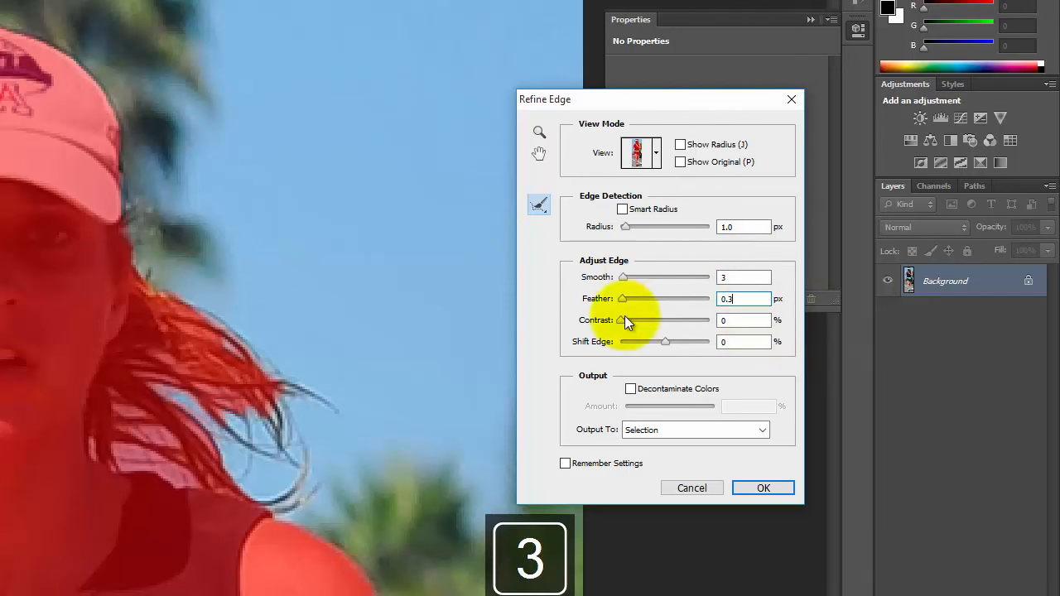
pyautogui.click(740, 226)
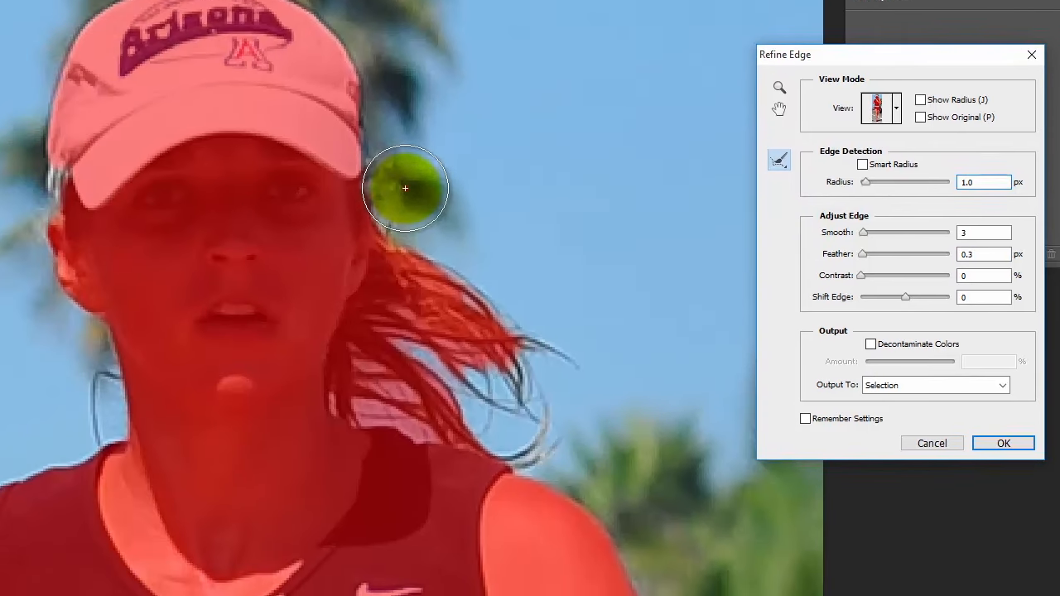
# Paint the Refine Radius brush over the flying ponytail strands and the hair edge beside the cap
pyautogui.moveTo(247, 210)
pyautogui.mouseDown()
pyautogui.moveTo(237, 348)
pyautogui.moveTo(221, 394)
pyautogui.mouseUp()
pyautogui.moveTo(441, 354)
pyautogui.mouseDown()
pyautogui.moveTo(488, 378)
pyautogui.moveTo(593, 424)
pyautogui.moveTo(621, 370)
pyautogui.moveTo(525, 294)
pyautogui.moveTo(511, 260)
pyautogui.moveTo(646, 356)
pyautogui.moveTo(502, 356)
pyautogui.moveTo(490, 395)
pyautogui.mouseUp()
pyautogui.moveTo(502, 213)
pyautogui.mouseDown()
pyautogui.moveTo(555, 317)
pyautogui.moveTo(554, 435)
pyautogui.mouseUp()
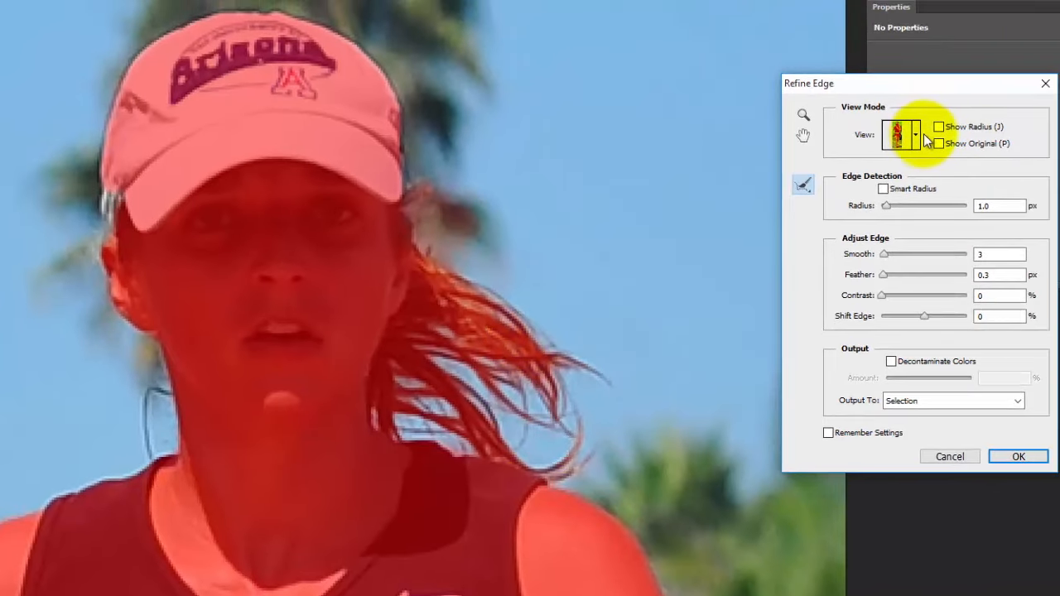
# Preview the refined hair edge with the On Black view and return to the Overlay view
pyautogui.click(923, 135)
pyautogui.click(902, 241)
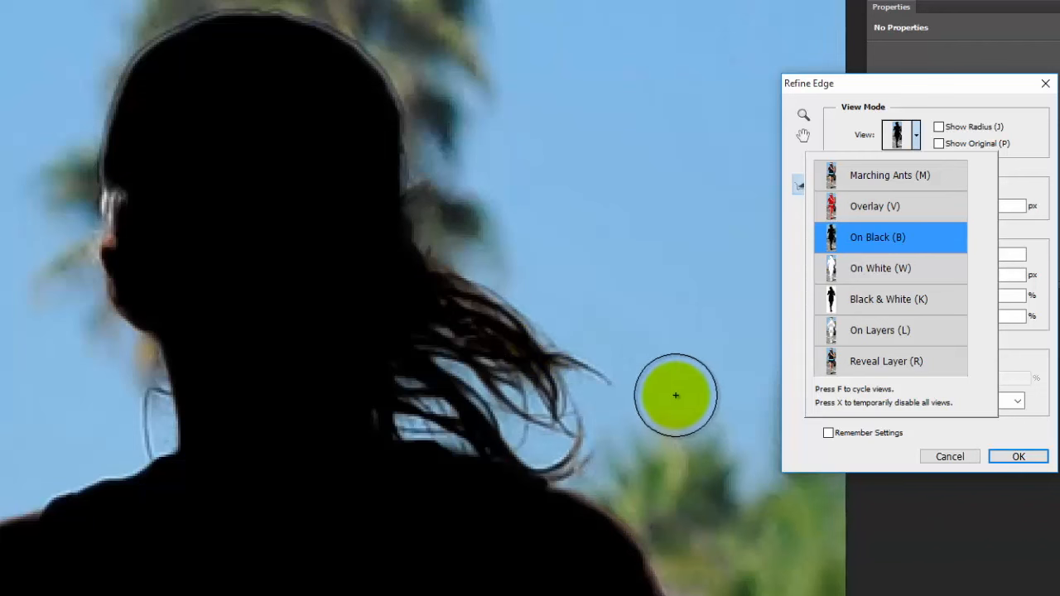
pyautogui.click(886, 209)
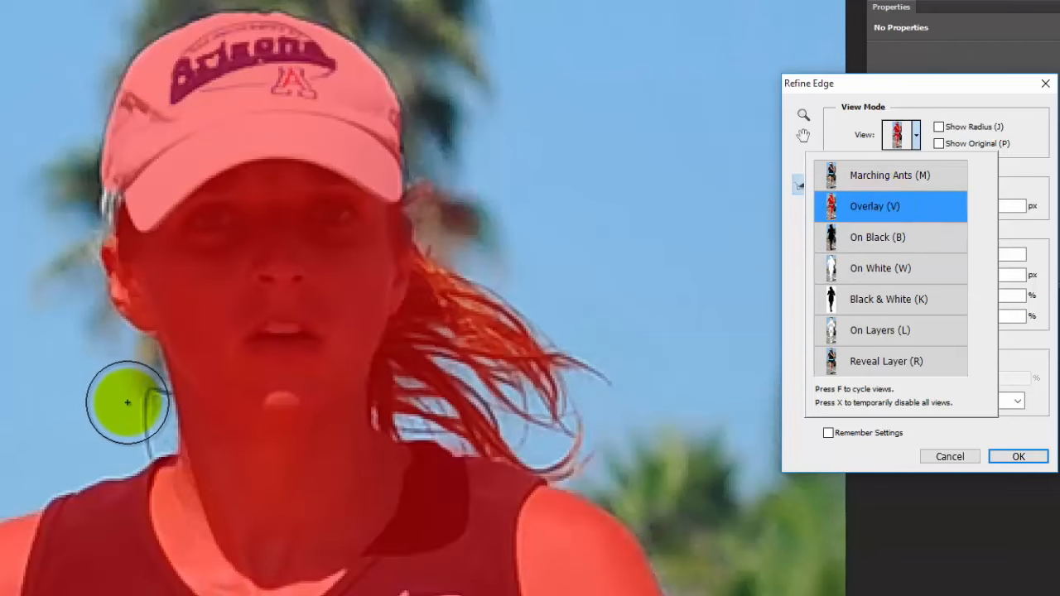
# Refine the edge at the loose strand beside the neck and along the ear and cap on the same side
pyautogui.click(136, 411)
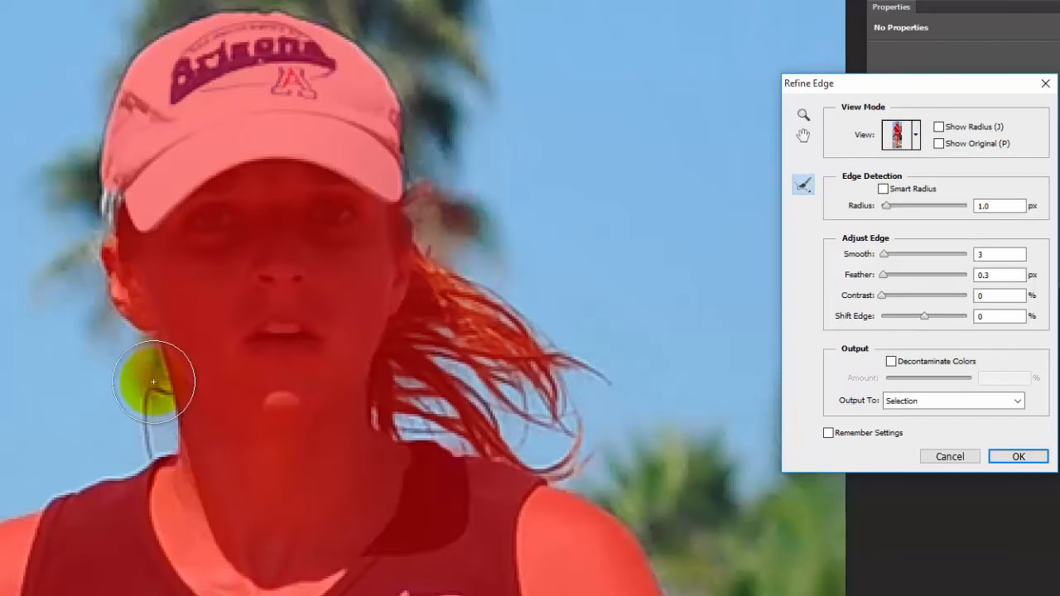
pyautogui.click(145, 414)
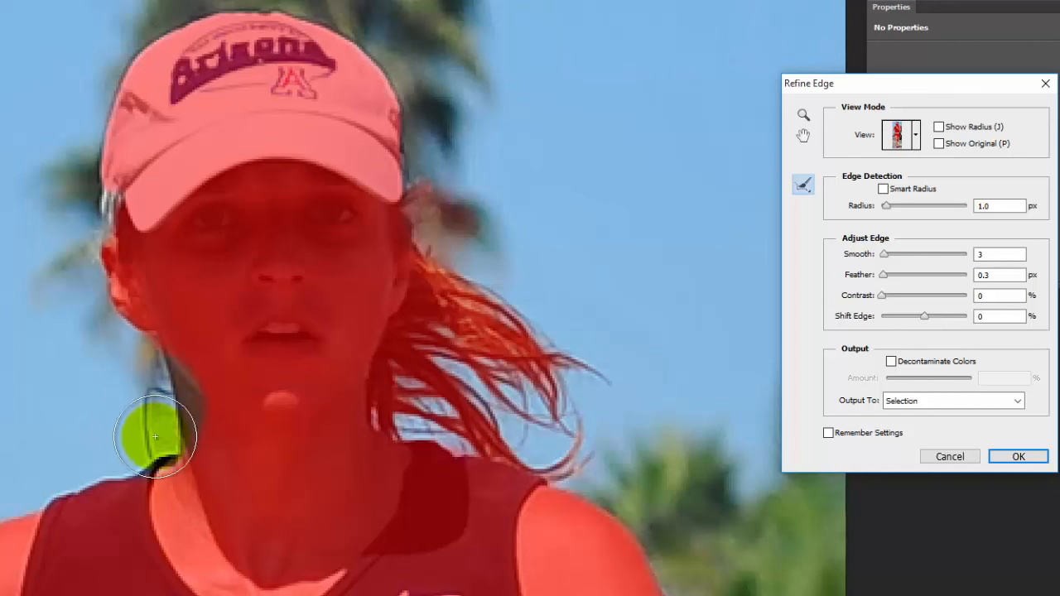
pyautogui.moveTo(87, 239)
pyautogui.mouseDown()
pyautogui.moveTo(102, 177)
pyautogui.moveTo(84, 235)
pyautogui.moveTo(98, 249)
pyautogui.moveTo(107, 319)
pyautogui.mouseUp()
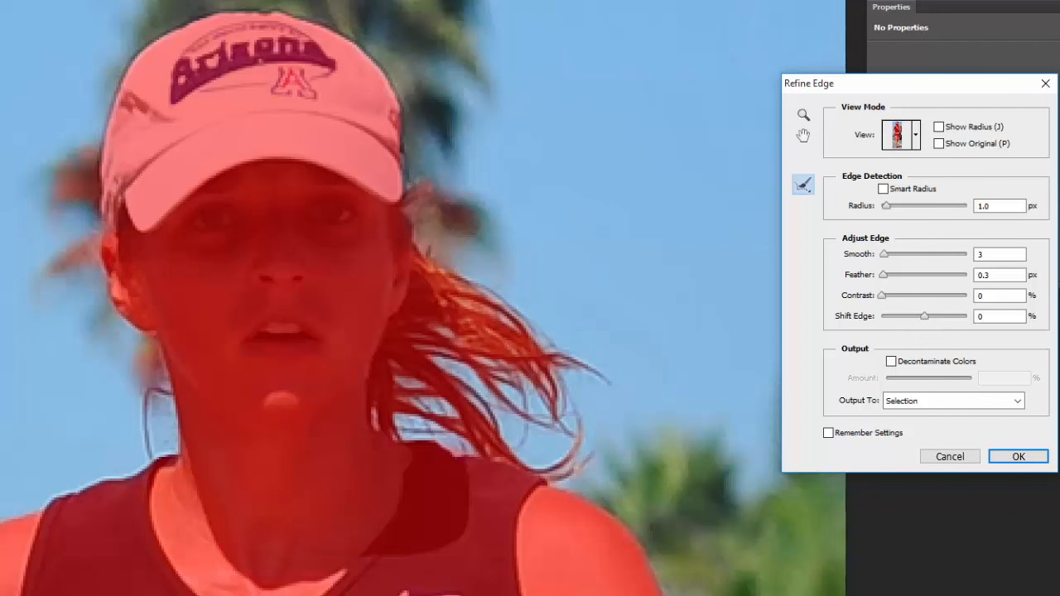
# Erase the refinement spill from the palm leaves beside the cap and neck, setting the brush size to 40 for the neck area
pyautogui.moveTo(51, 125)
pyautogui.mouseDown()
pyautogui.moveTo(64, 277)
pyautogui.moveTo(46, 91)
pyautogui.mouseUp()
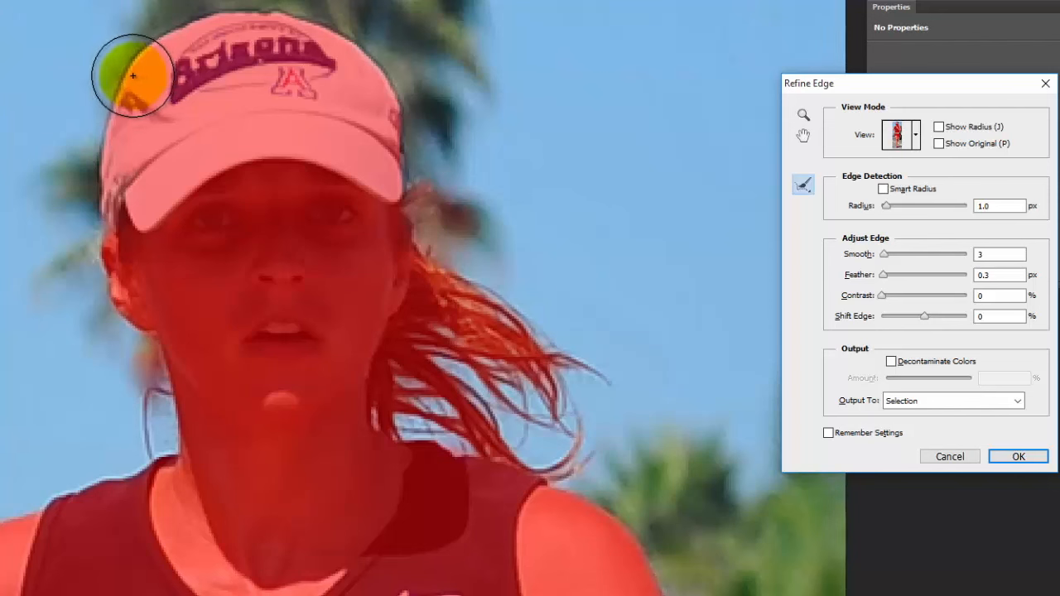
pyautogui.press(']')
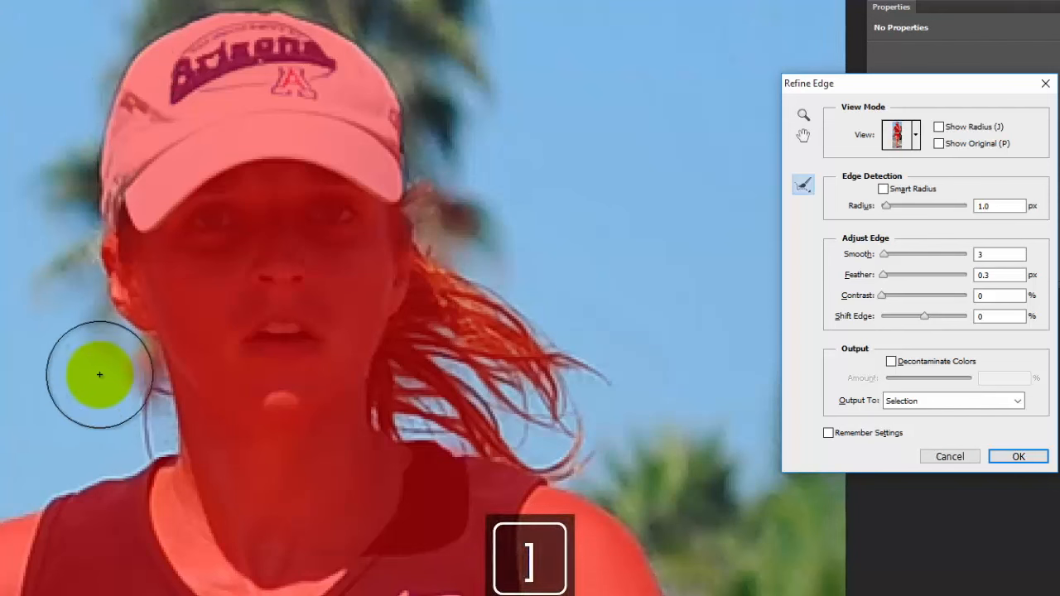
pyautogui.press('[')
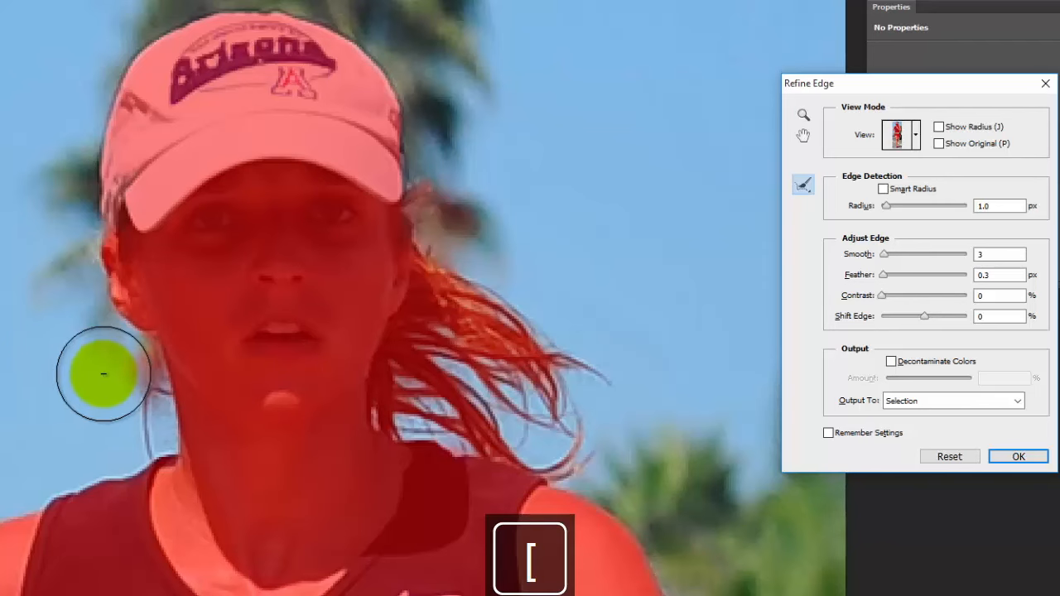
pyautogui.keyDown('alt'); pyautogui.click(104, 373); pyautogui.keyUp('alt')
pyautogui.keyDown('alt'); pyautogui.click(109, 374); pyautogui.keyUp('alt')
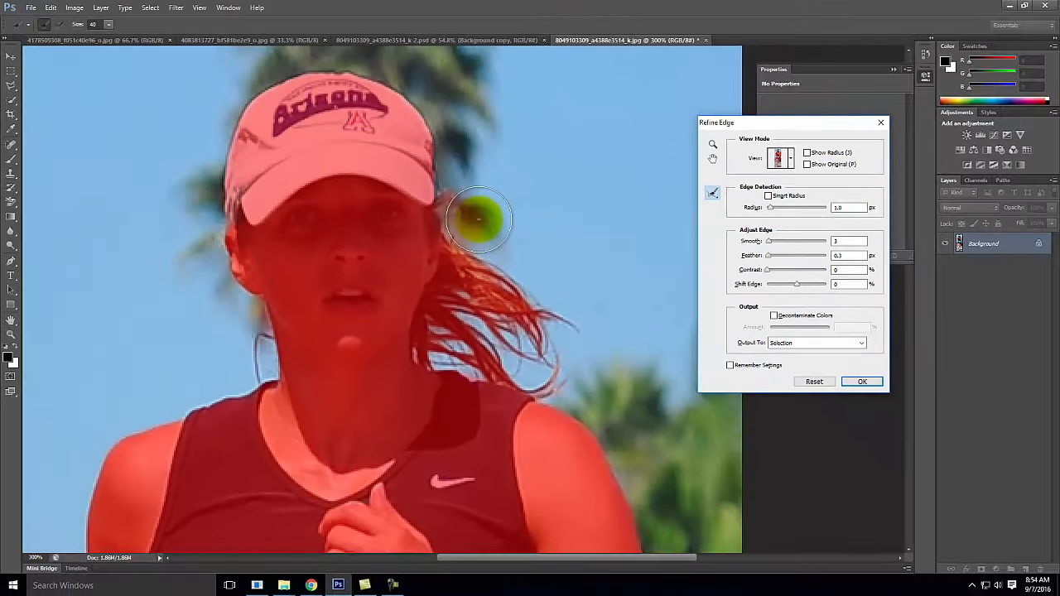
# Erase the remaining refinement spill beside the cap and ear, and apply the Refine Edge result as a selection
pyautogui.keyDown('alt'); pyautogui.click(473, 204); pyautogui.keyUp('alt')
pyautogui.keyDown('alt'); pyautogui.click(469, 174); pyautogui.keyUp('alt')
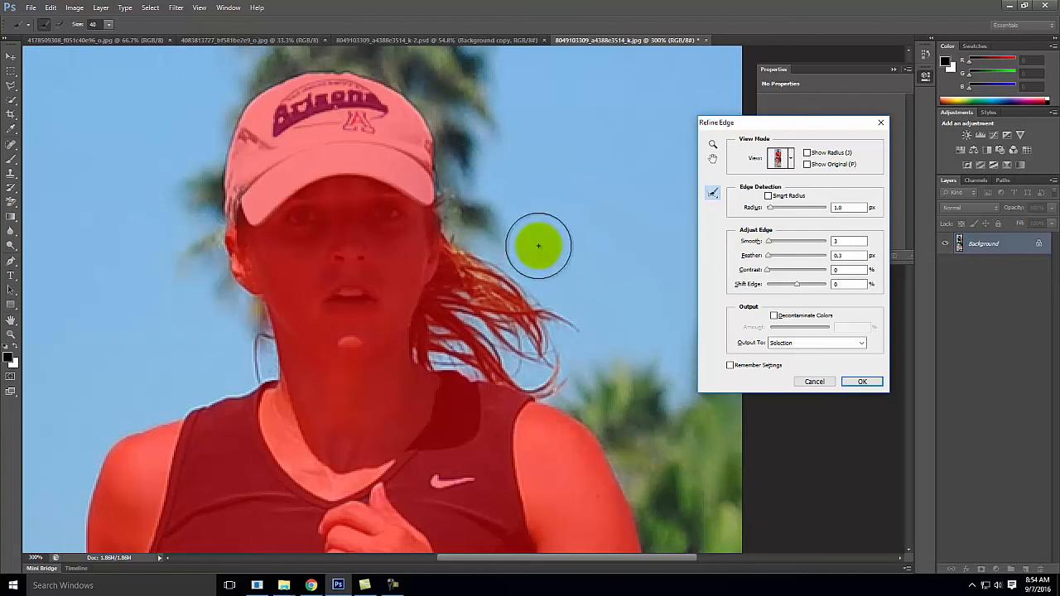
pyautogui.click(869, 382)
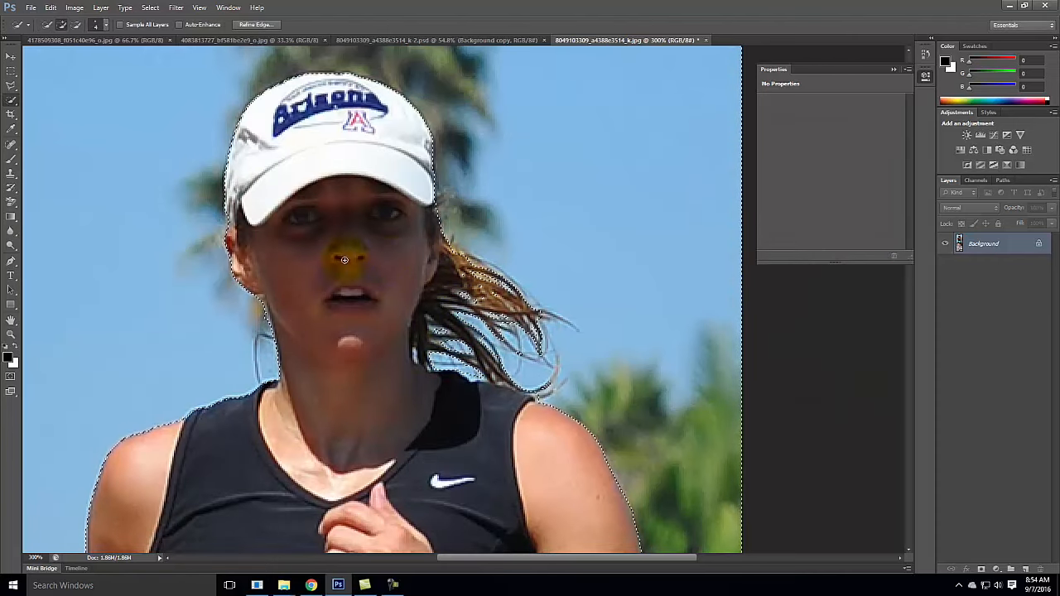
# Invert the background selection so that the woman is selected
pyautogui.click(88, 10)
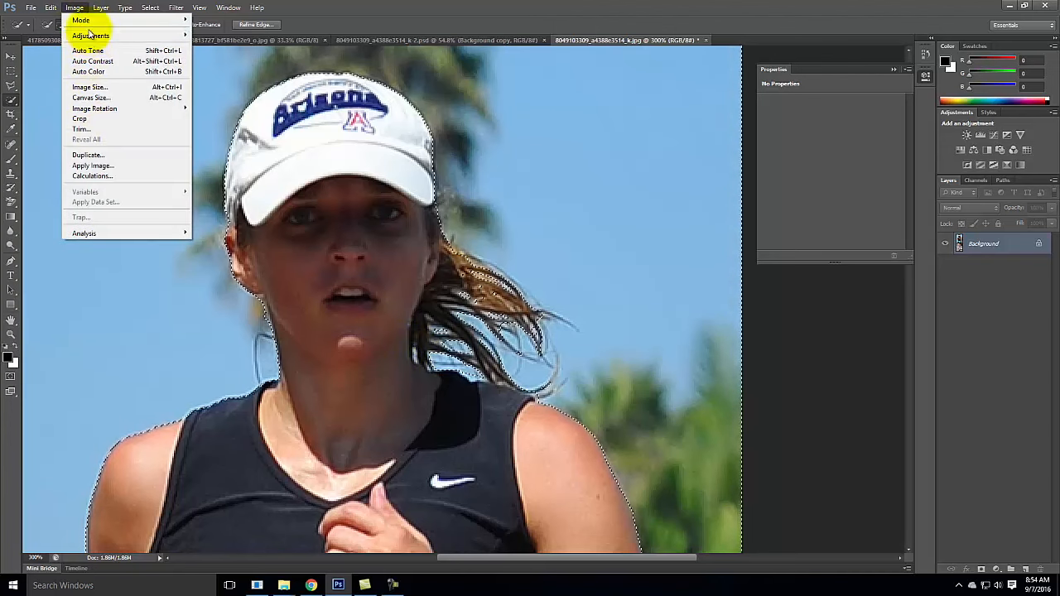
pyautogui.click(164, 53)
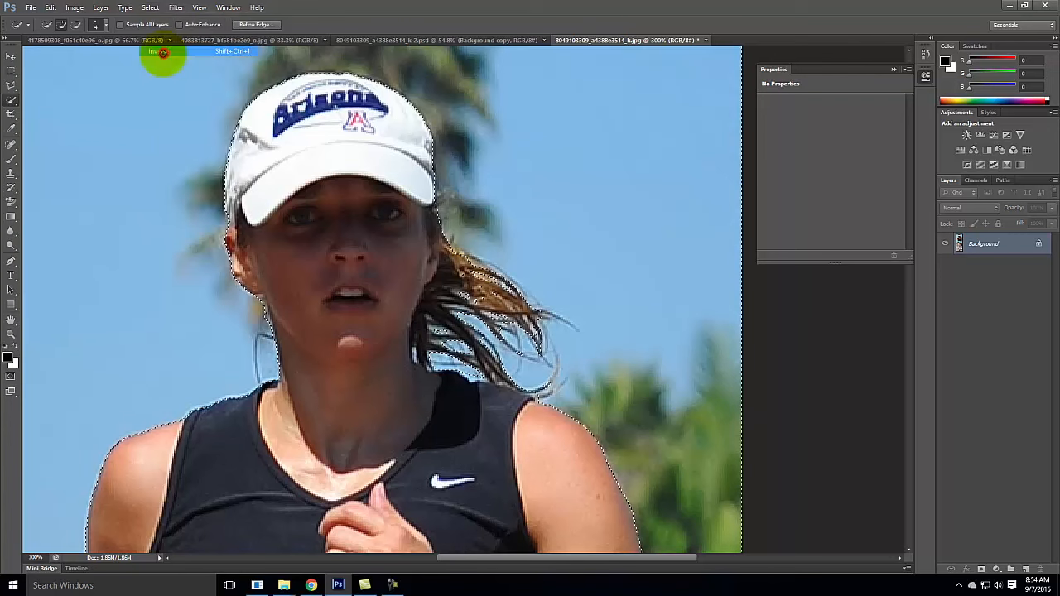
pyautogui.hotkey('ctrl', '0')
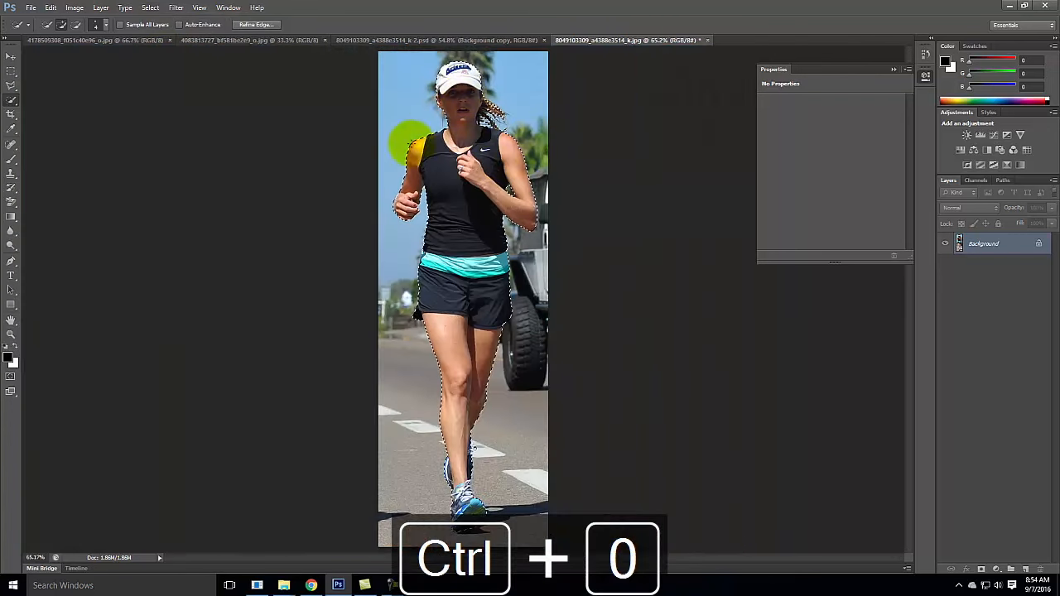
# Convert the Background into the regular layer Layer 0 and add a layer mask from the woman's selection
pyautogui.rightClick(984, 249)
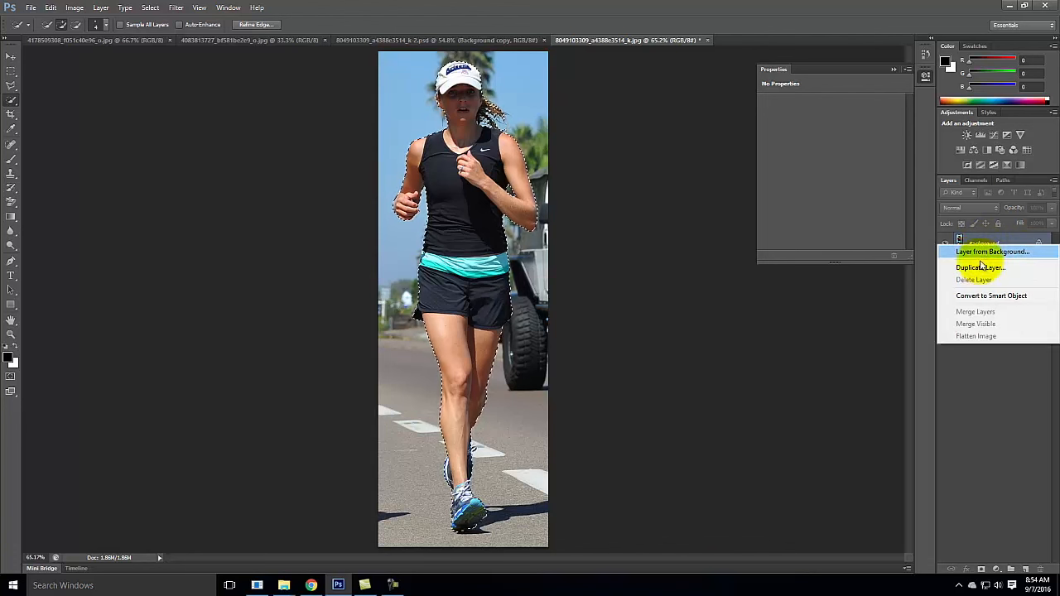
pyautogui.click(984, 252)
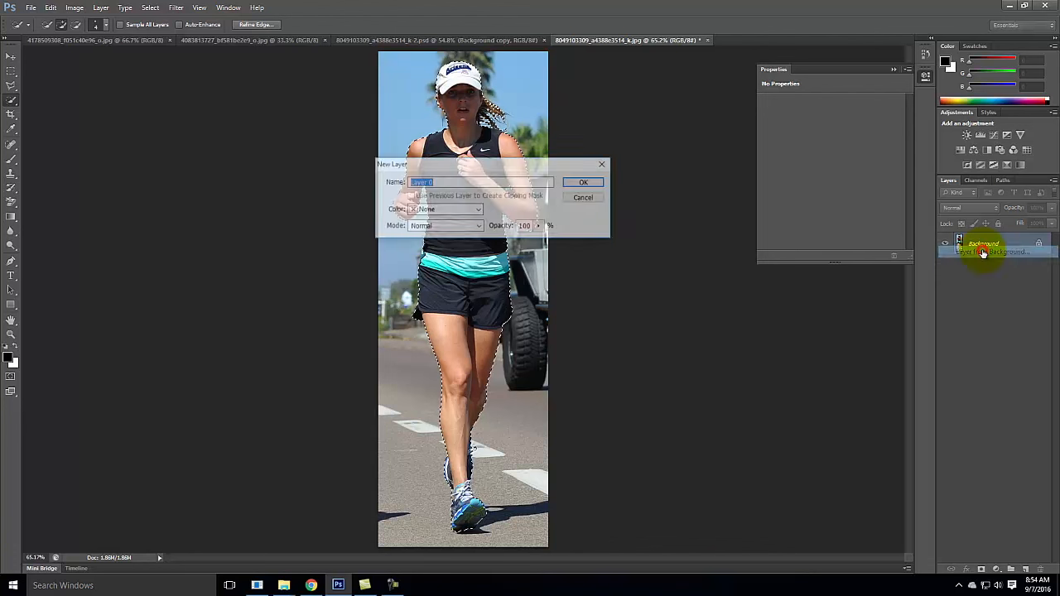
pyautogui.click(605, 183)
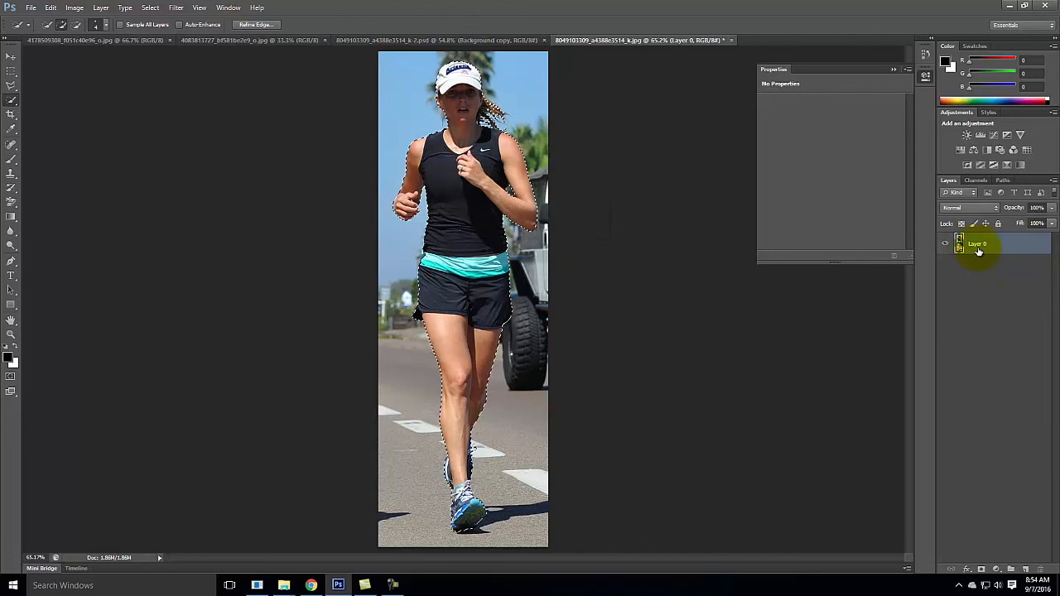
pyautogui.click(982, 570)
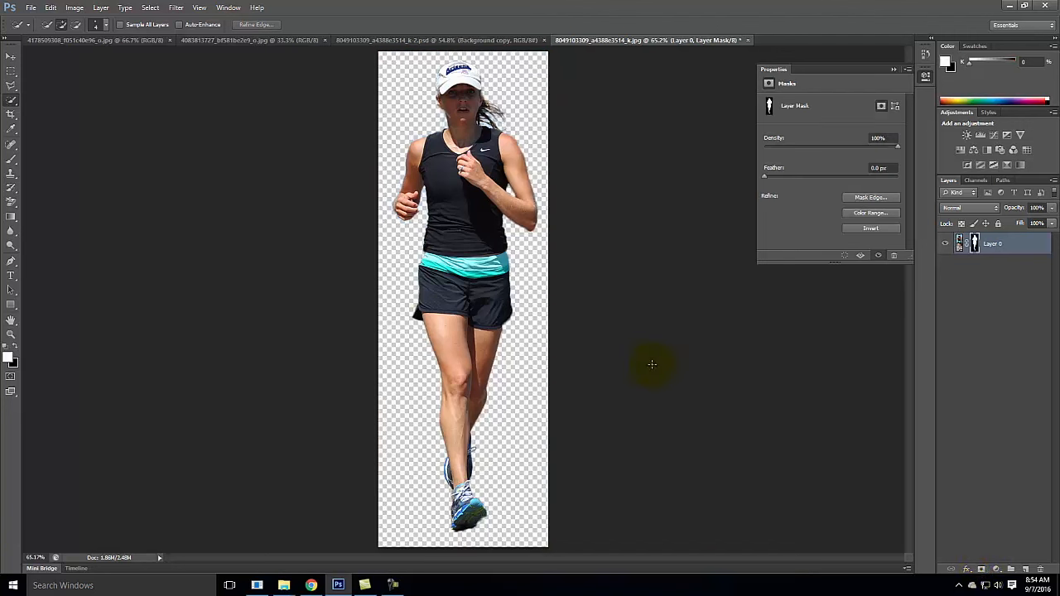
# Touch up the layer mask with the Brush along the cap, ear and hairline, restoring missing edges with white and hiding leftover background with black
pyautogui.hotkey('ctrl', '=')
pyautogui.hotkey('ctrl', '=')
pyautogui.hotkey('ctrl', '=')
pyautogui.hotkey('ctrl', '=')
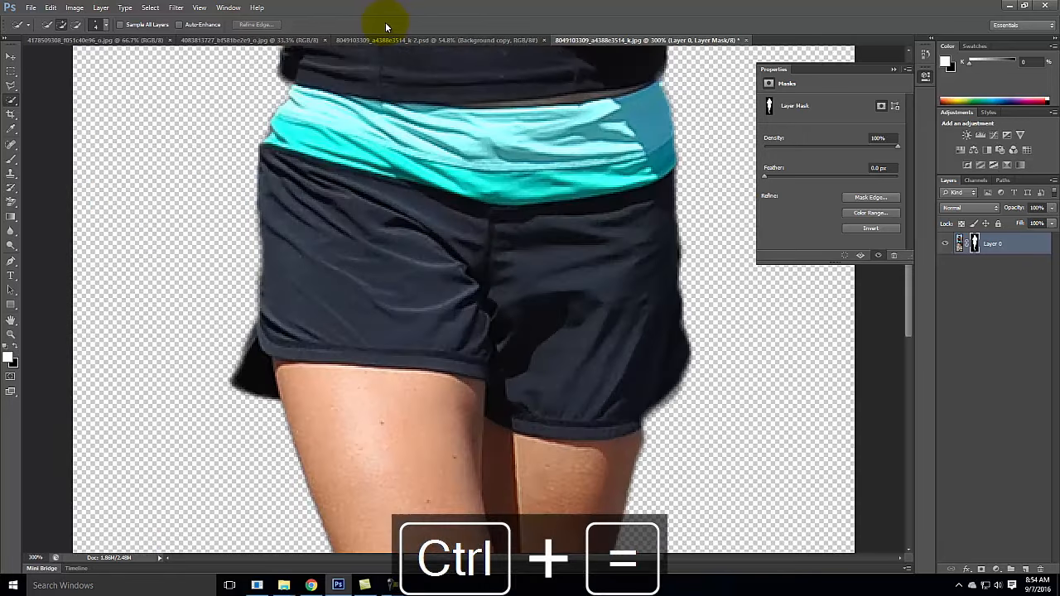
pyautogui.press('space')
pyautogui.moveTo(473, 165); pyautogui.dragTo(605, 373)
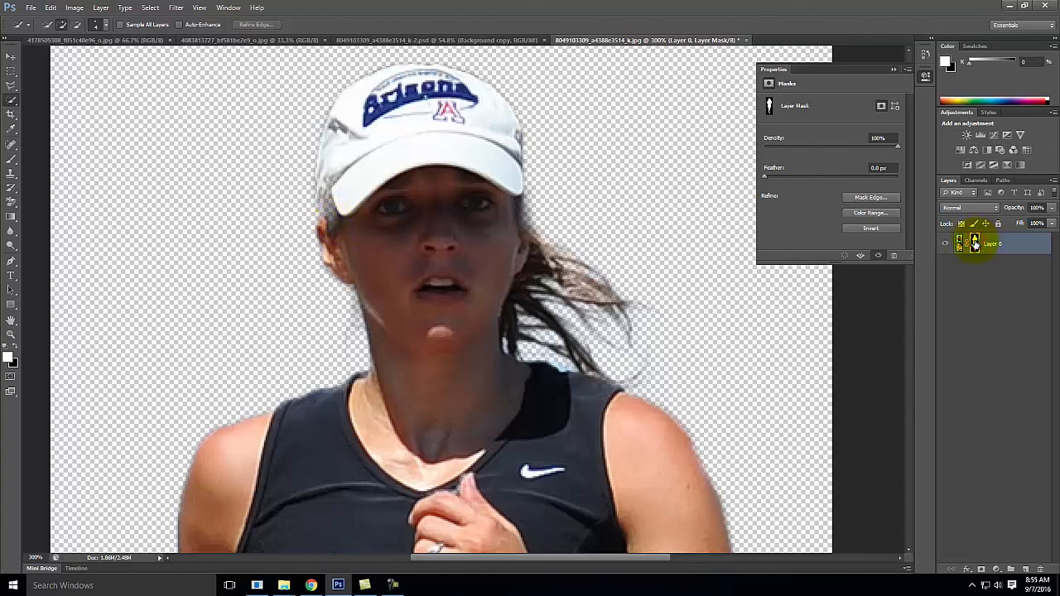
pyautogui.click(12, 160)
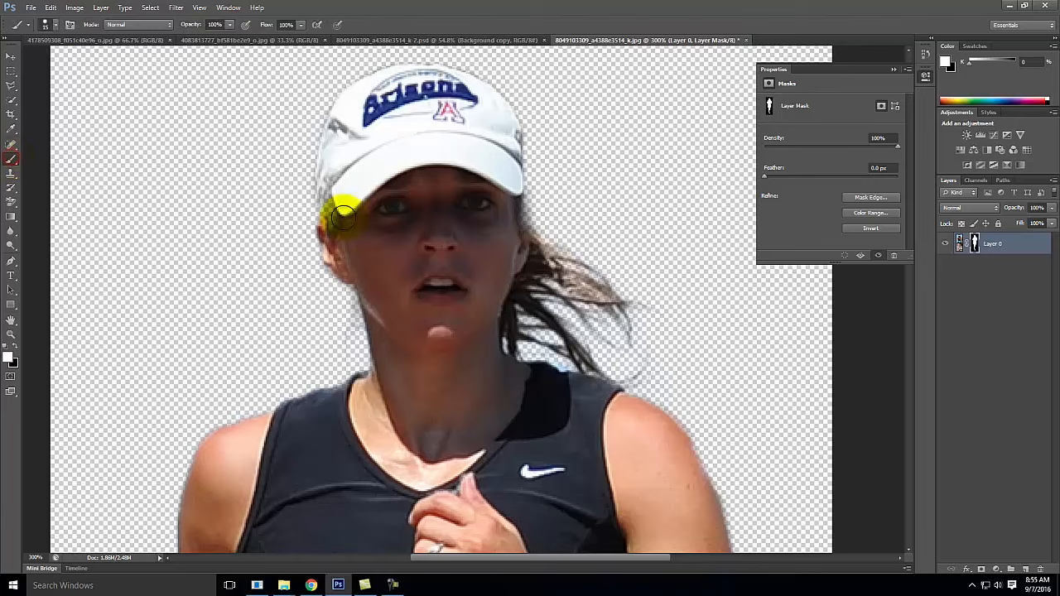
pyautogui.moveTo(338, 179)
pyautogui.mouseDown()
pyautogui.moveTo(340, 232)
pyautogui.moveTo(338, 167)
pyautogui.mouseUp()
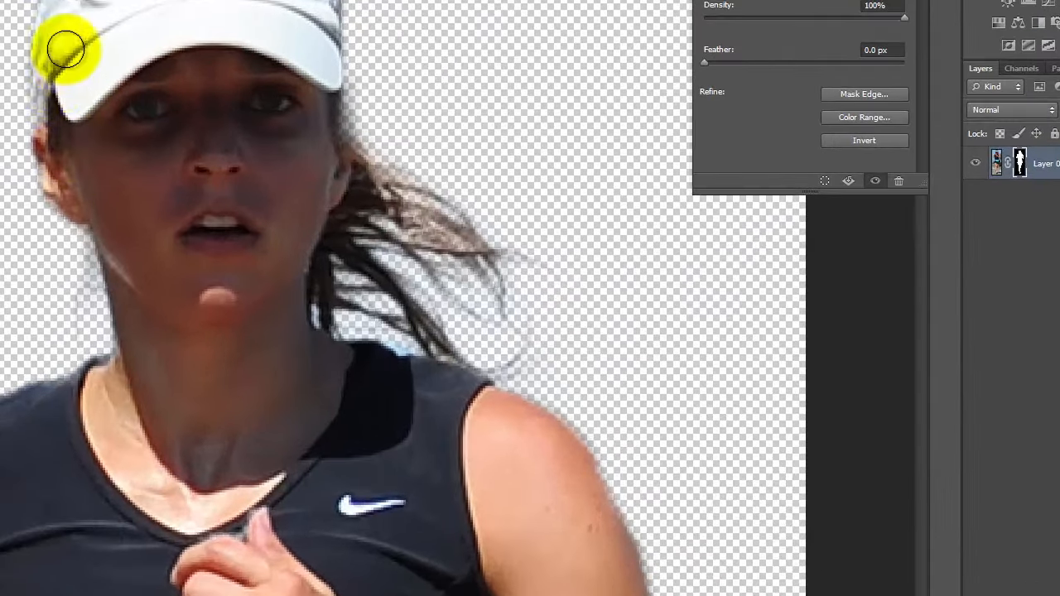
pyautogui.moveTo(65, 50)
pyautogui.mouseDown()
pyautogui.moveTo(55, 86)
pyautogui.moveTo(76, 172)
pyautogui.moveTo(56, 151)
pyautogui.moveTo(52, 169)
pyautogui.moveTo(90, 199)
pyautogui.mouseUp()
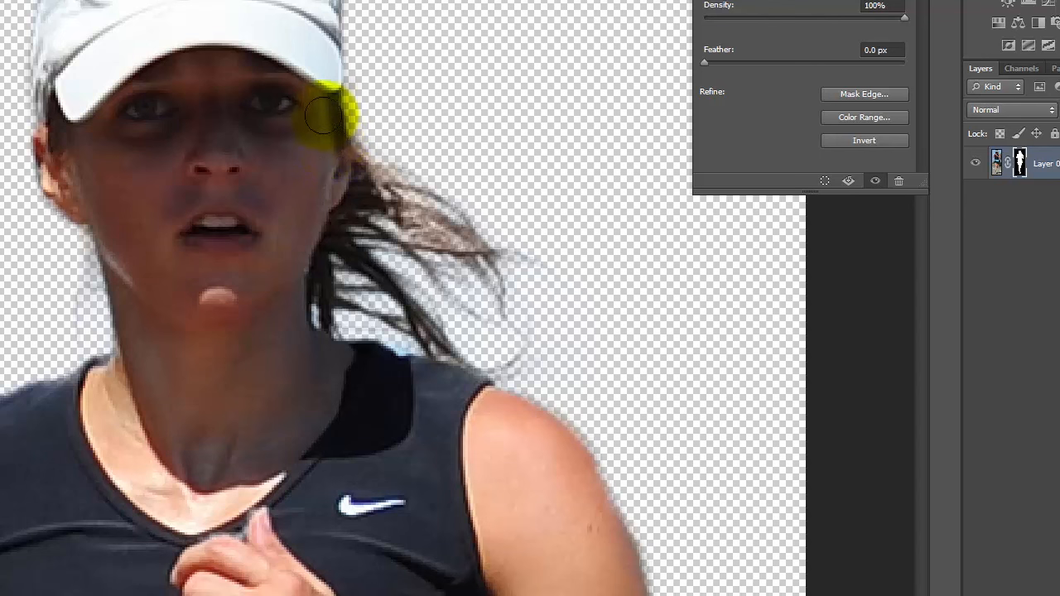
pyautogui.moveTo(327, 122)
pyautogui.mouseDown()
pyautogui.moveTo(352, 89)
pyautogui.moveTo(343, 148)
pyautogui.moveTo(379, 99)
pyautogui.mouseUp()
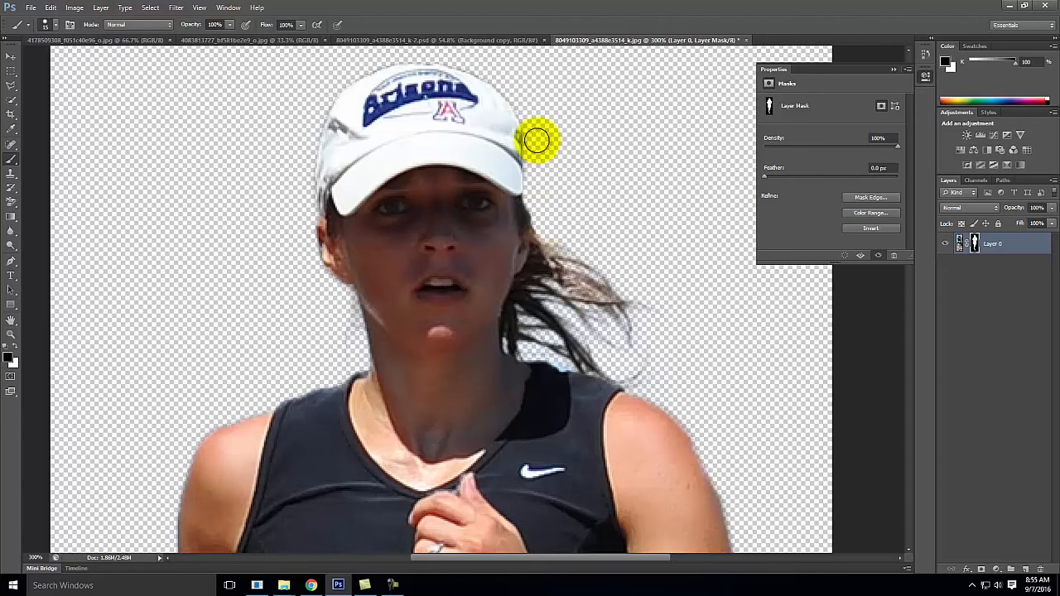
# Restore the missing underside of the front shoe on the layer mask and trim the excess along the sole
pyautogui.scroll(-5, 542, 161)
pyautogui.press('space')
pyautogui.moveTo(508, 392); pyautogui.dragTo(490, 51)
pyautogui.moveTo(494, 350); pyautogui.dragTo(483, 34)
pyautogui.moveTo(427, 282); pyautogui.dragTo(443, 113)
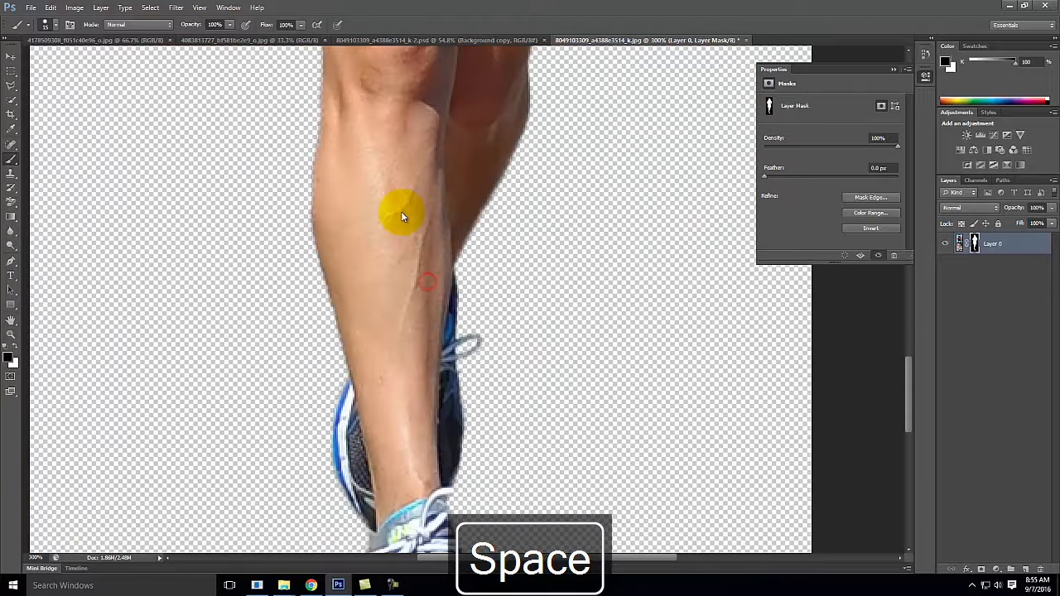
pyautogui.moveTo(401, 215); pyautogui.dragTo(403, 7)
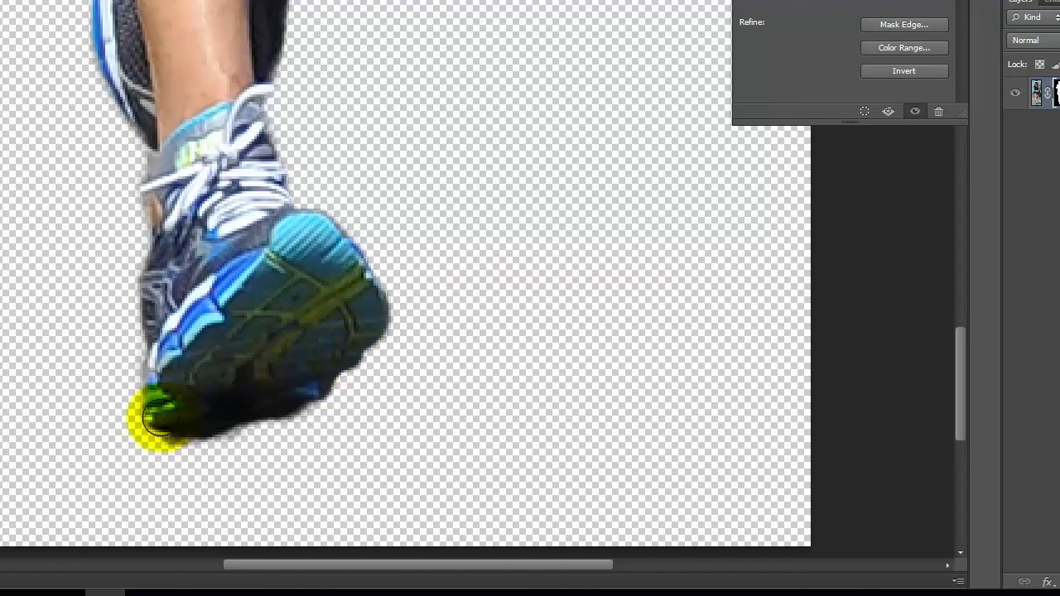
pyautogui.moveTo(166, 429)
pyautogui.mouseDown()
pyautogui.moveTo(189, 443)
pyautogui.moveTo(269, 427)
pyautogui.mouseUp()
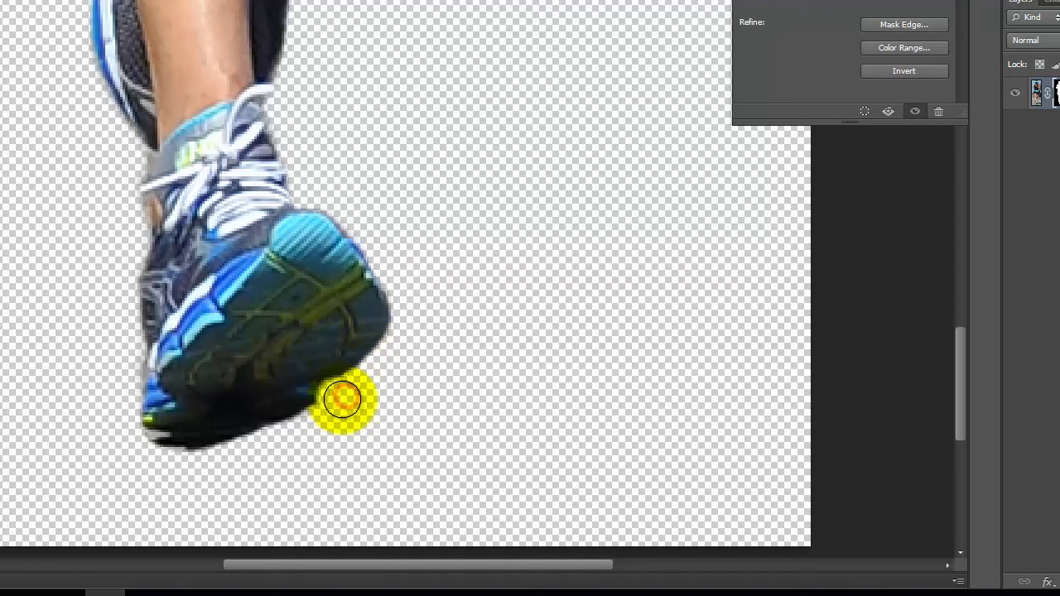
pyautogui.moveTo(331, 417)
pyautogui.mouseDown()
pyautogui.moveTo(213, 464)
pyautogui.moveTo(141, 456)
pyautogui.moveTo(127, 443)
pyautogui.mouseUp()
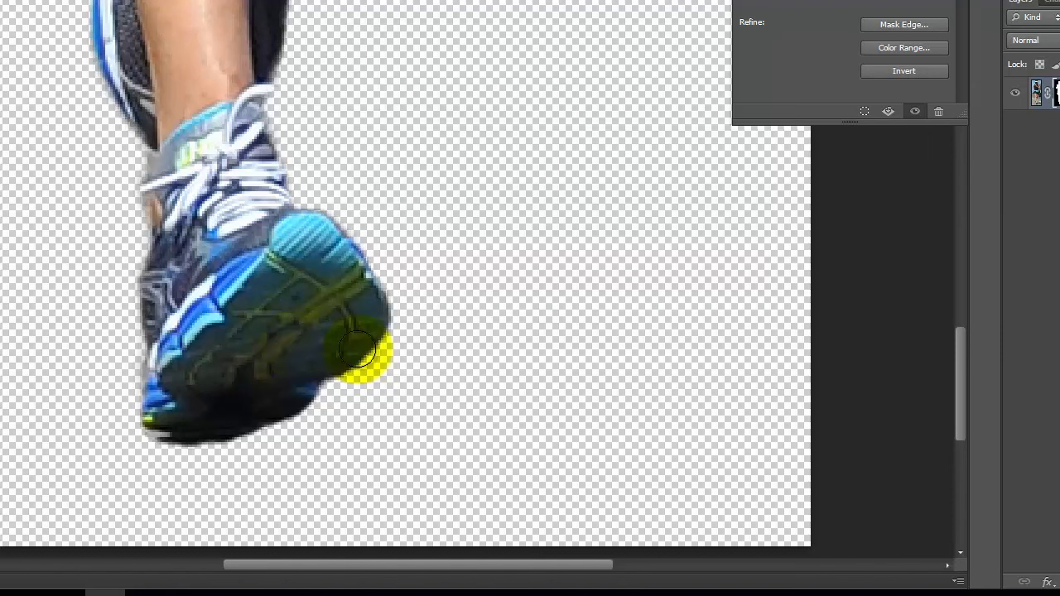
pyautogui.hotkey('ctrl', '0')
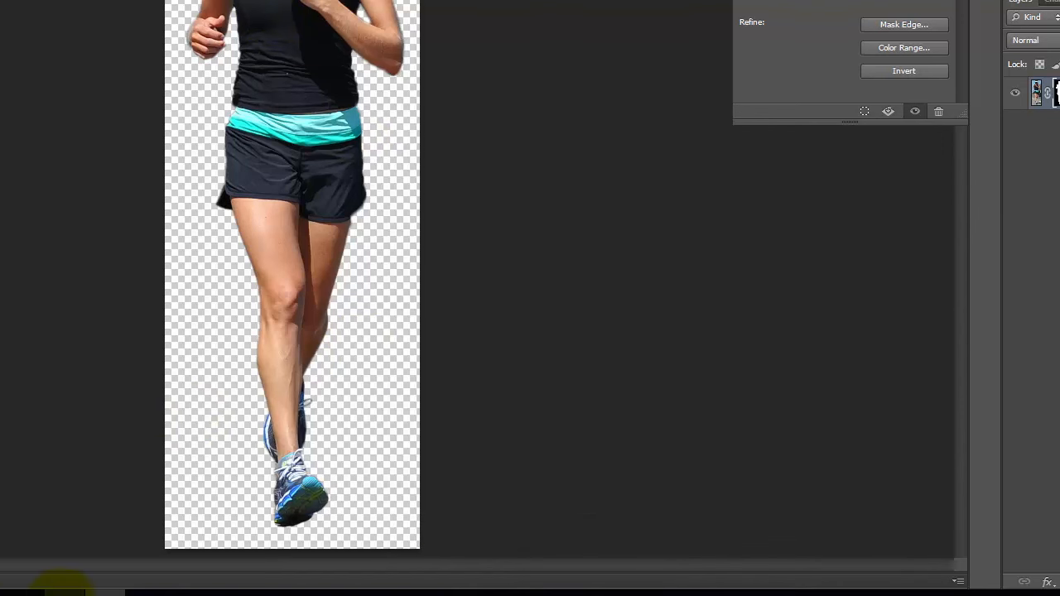
# Switch to Chrome and review the Collage Images page, including its Resources entries and the people, animals, objects and landscape categories
pyautogui.moveTo(65, 593)
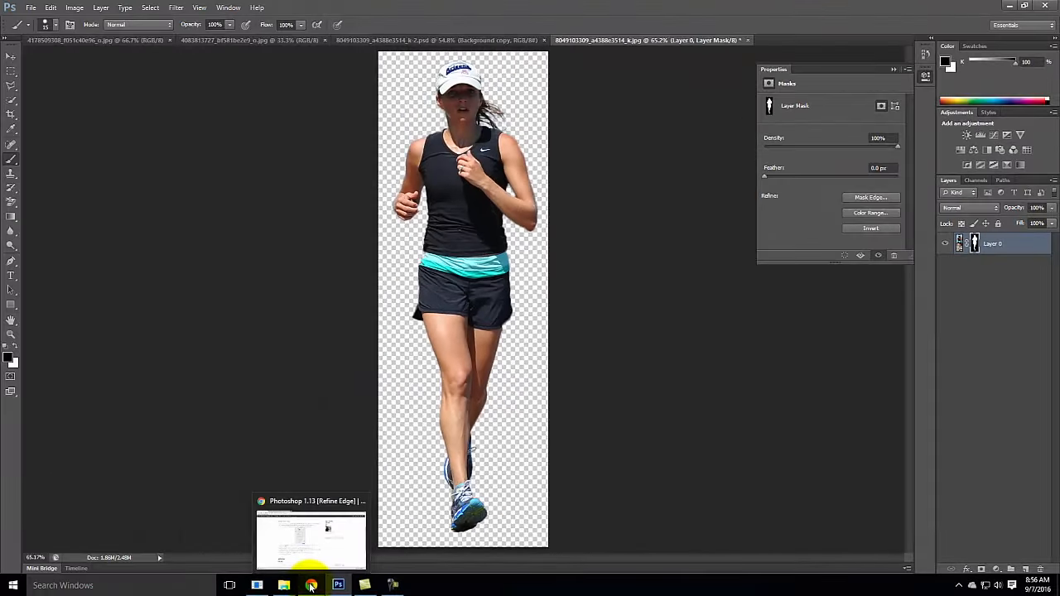
pyautogui.click(213, 568)
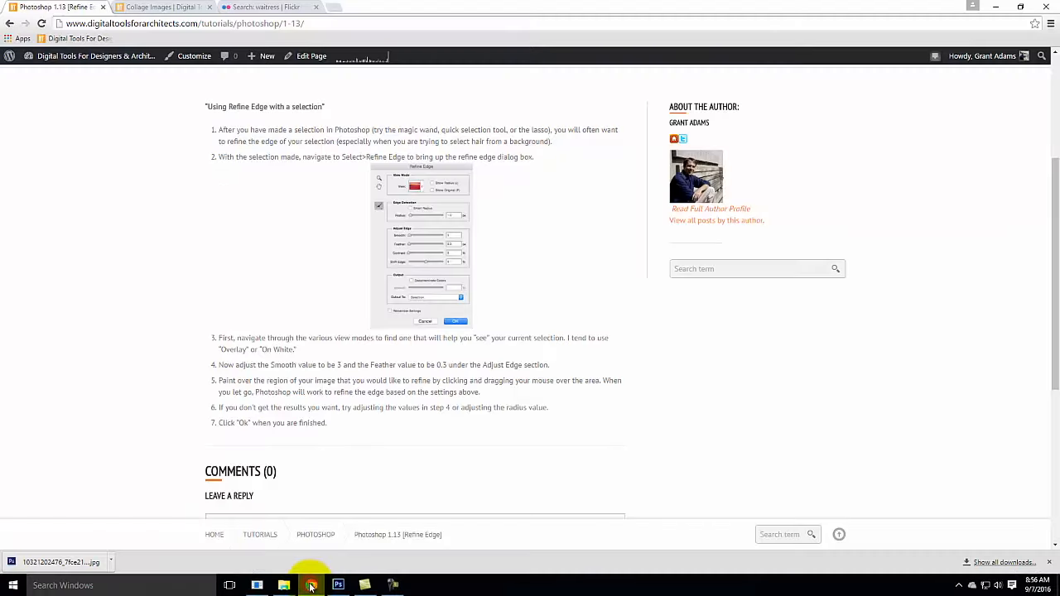
pyautogui.click(164, 6)
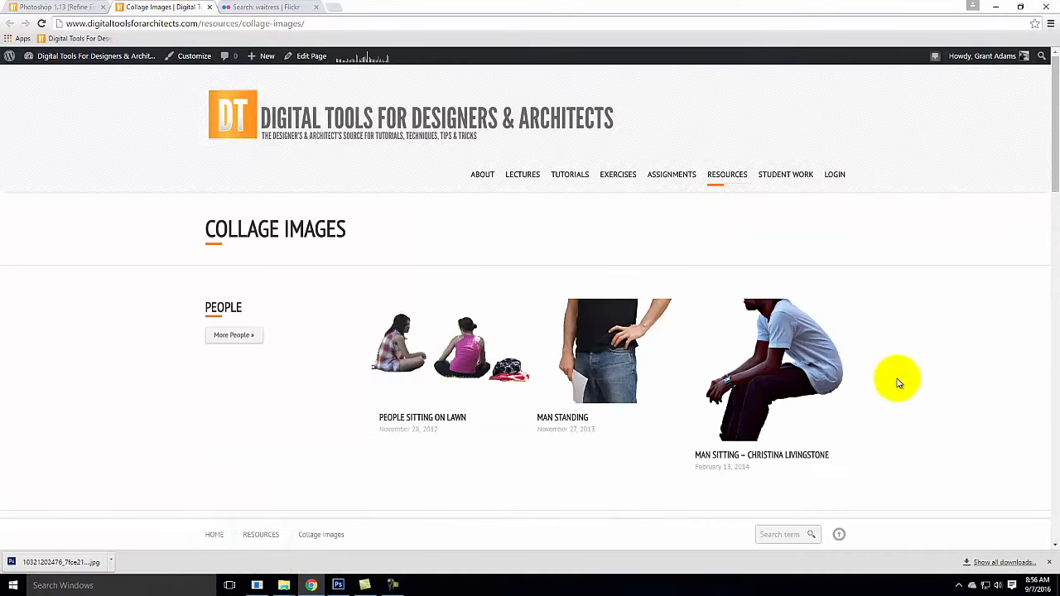
pyautogui.scroll(-3, 900, 381)
pyautogui.scroll(1, 899, 381)
pyautogui.scroll(1, 900, 381)
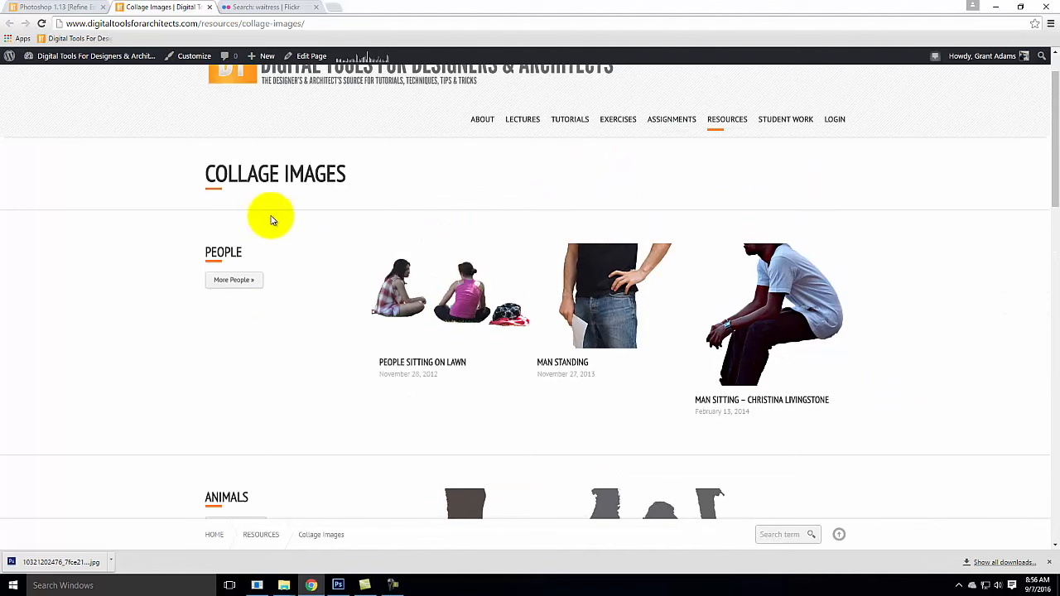
pyautogui.moveTo(717, 113)
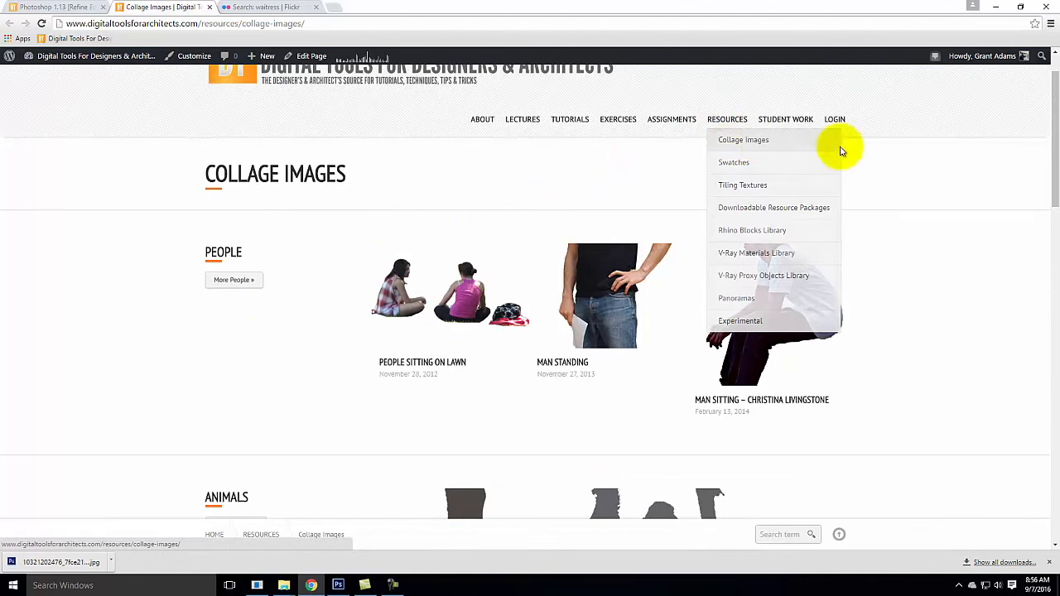
pyautogui.scroll(-2, 753, 381)
pyautogui.scroll(-8, 752, 380)
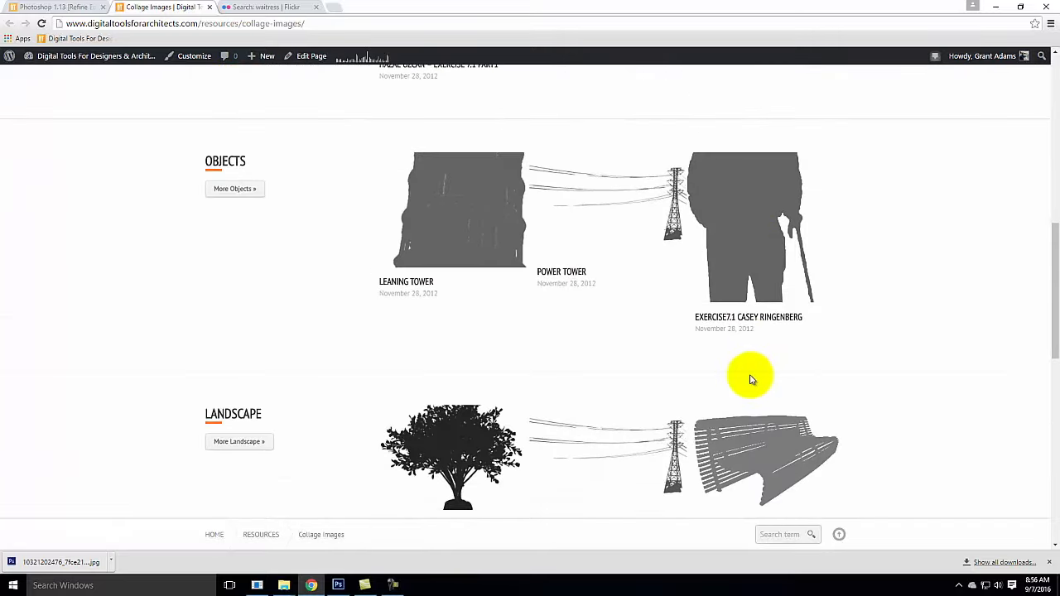
pyautogui.scroll(-3, 752, 381)
pyautogui.scroll(12, 750, 381)
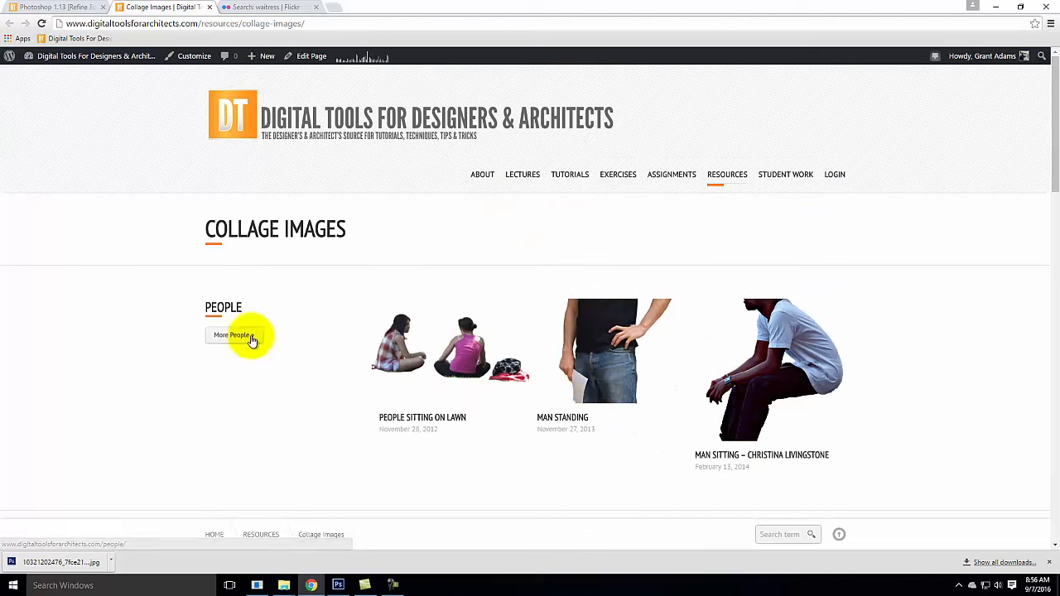
# Open the Walking Woman example from the People collection, examine its color, grayscale and silhouette cutouts, and return to Photoshop
pyautogui.click(240, 335)
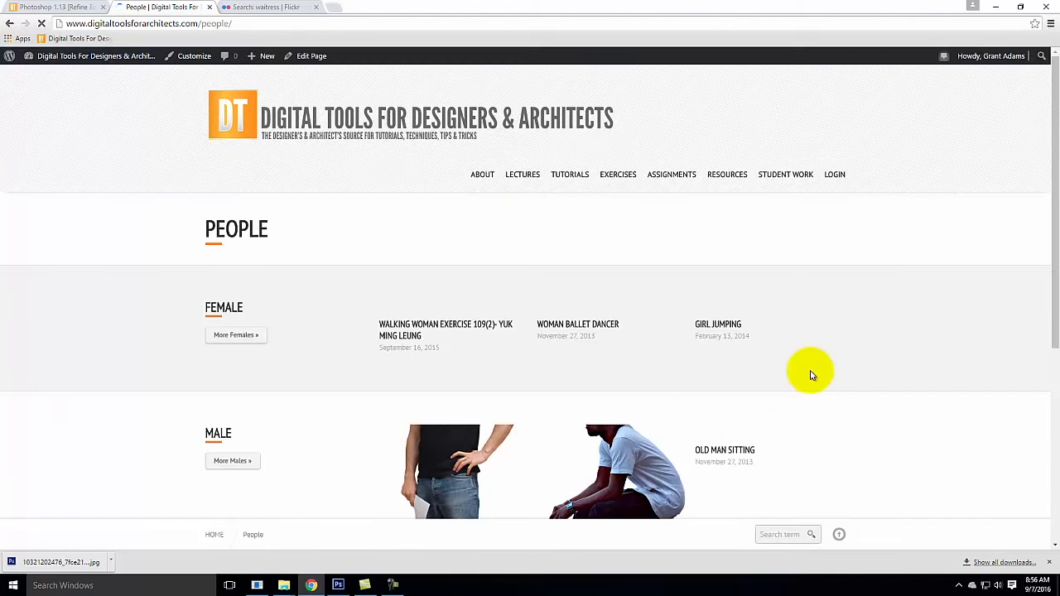
pyautogui.scroll(-3, 501, 363)
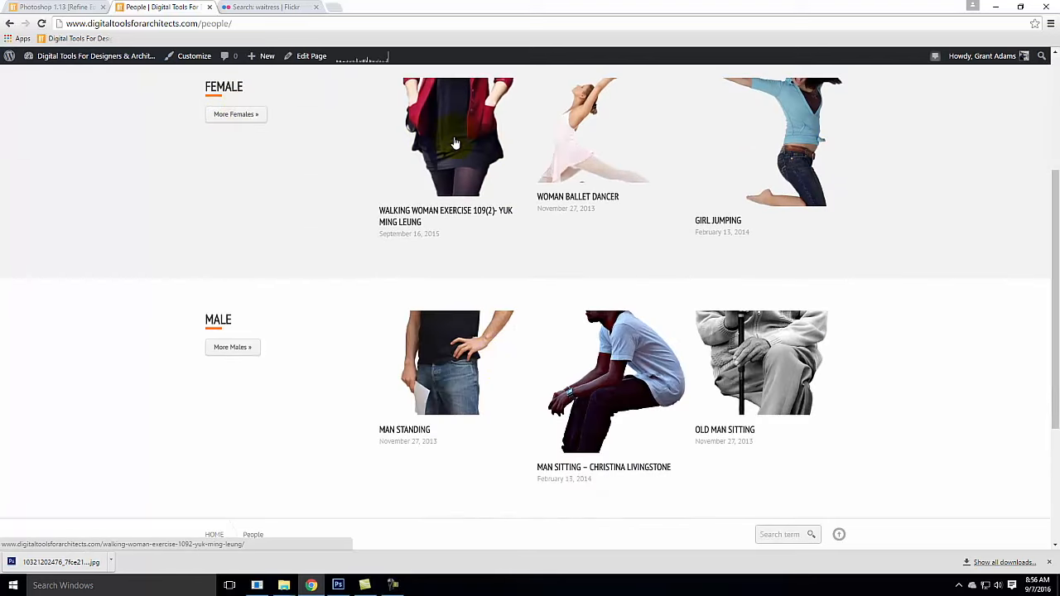
pyautogui.click(452, 162)
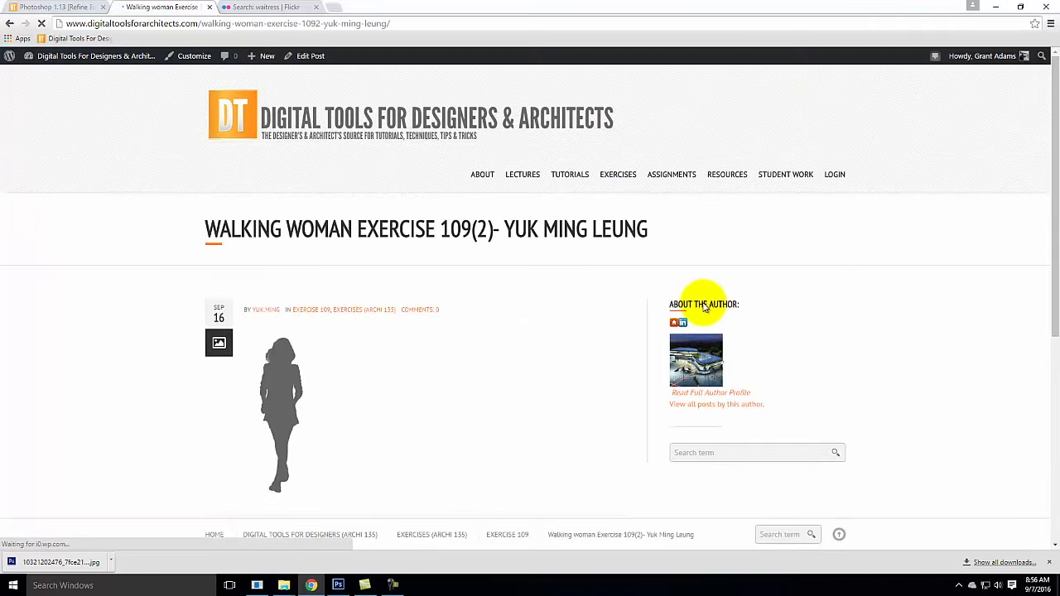
pyautogui.scroll(-2, 549, 268)
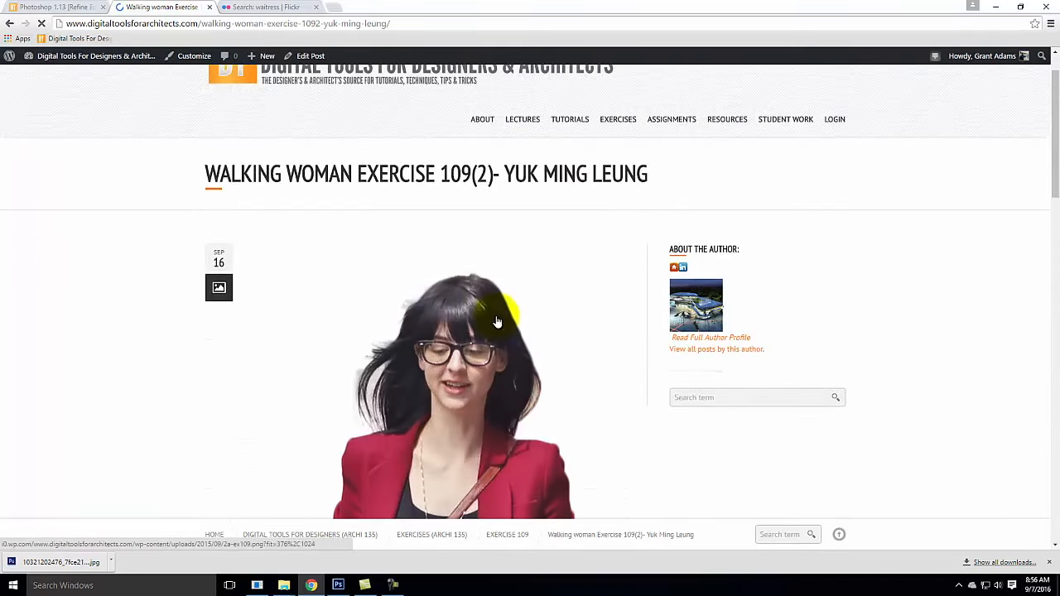
pyautogui.scroll(-3, 502, 307)
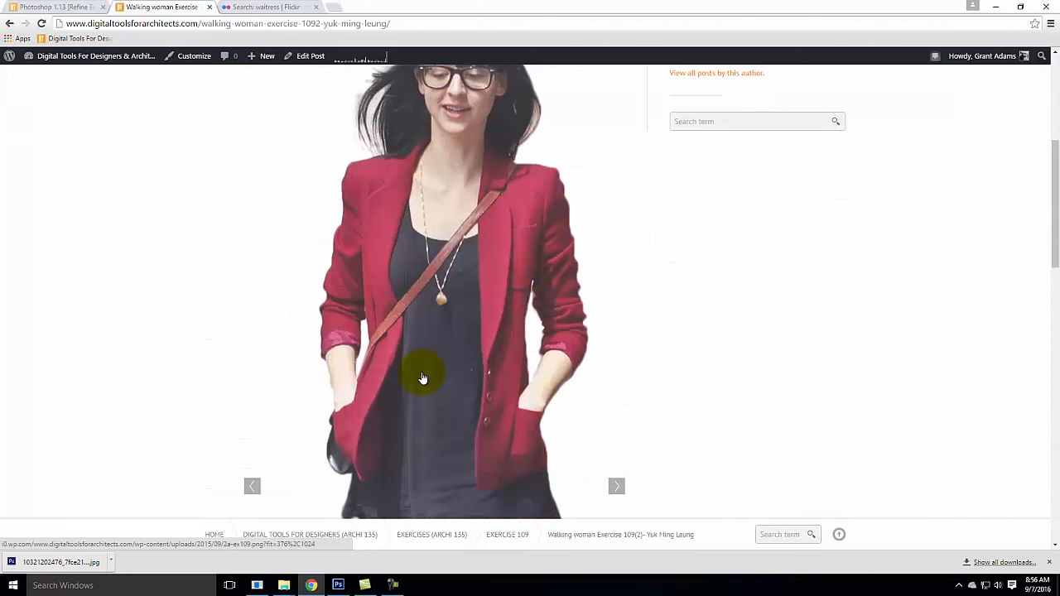
pyautogui.scroll(2, 374, 229)
pyautogui.scroll(-6, 497, 237)
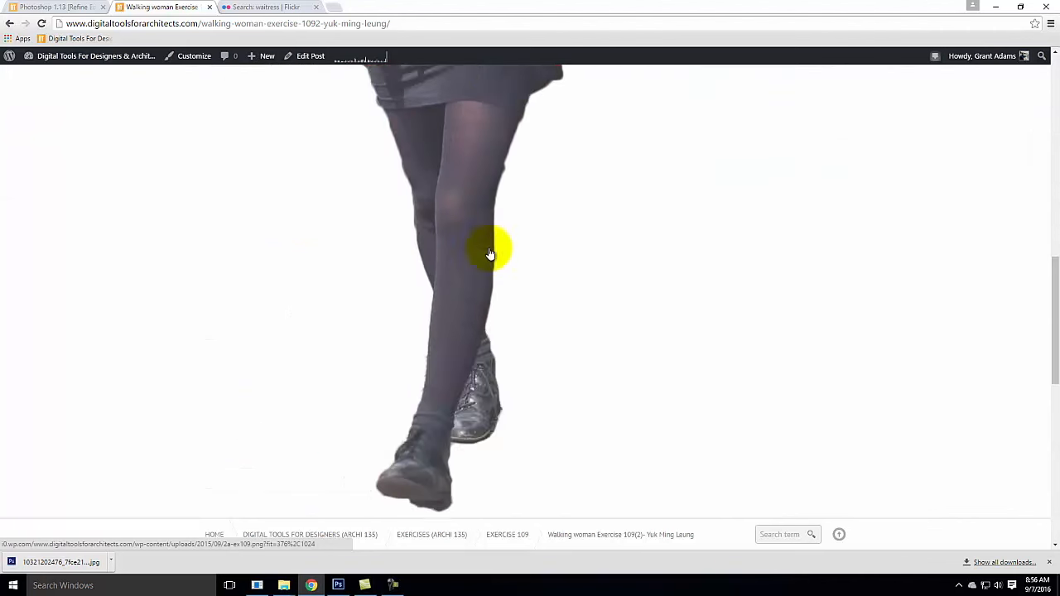
pyautogui.scroll(-4, 489, 253)
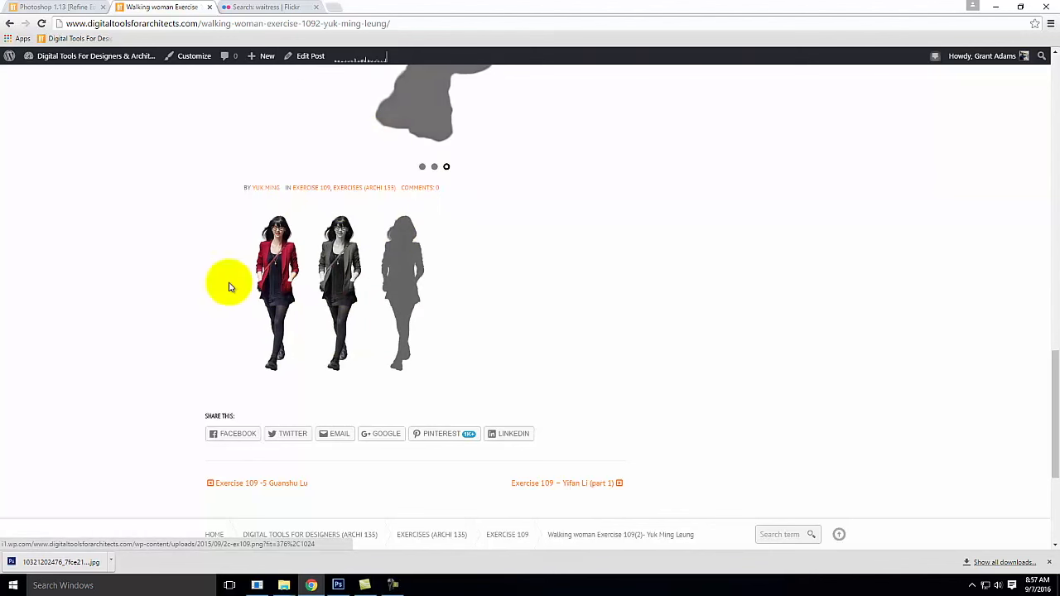
pyautogui.click(992, 8)
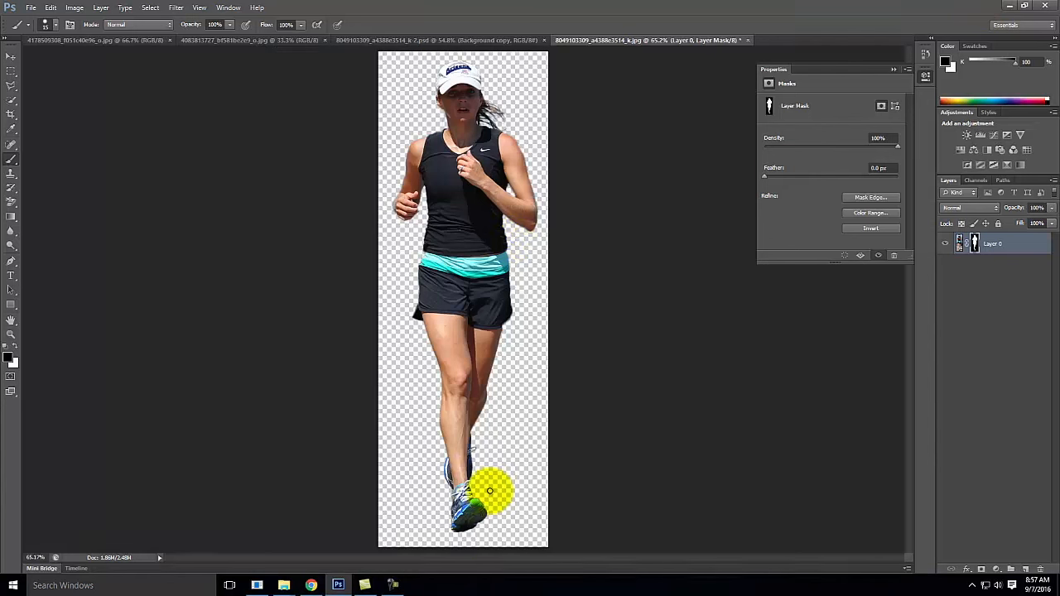
# Export the color cutout for the web as a transparent PNG-24, replacing Woman_Running_color.png in the S2016e folder
pyautogui.click(30, 9)
pyautogui.click(50, 159)
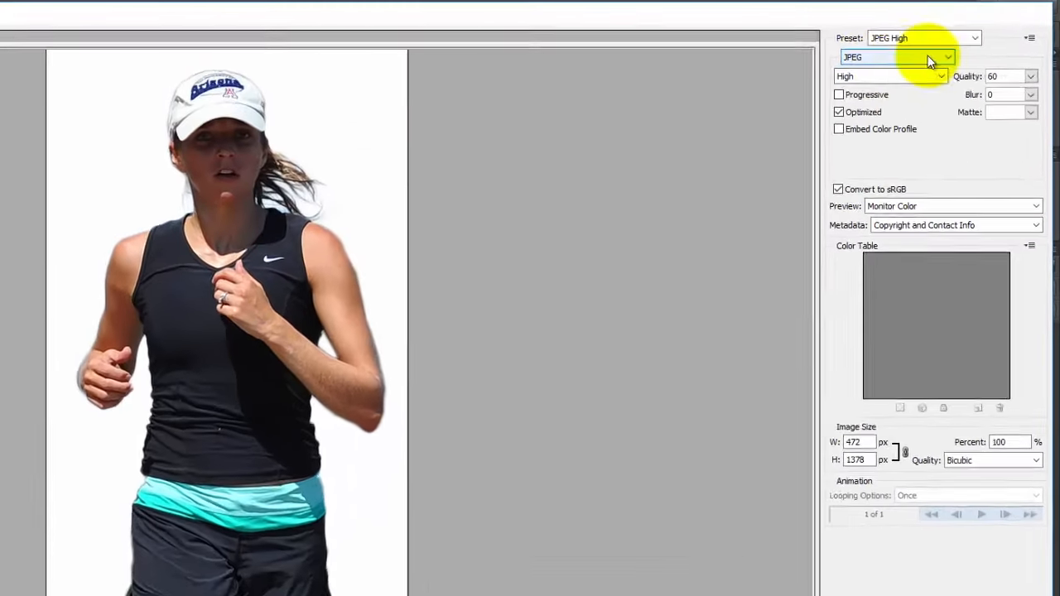
pyautogui.click(964, 39)
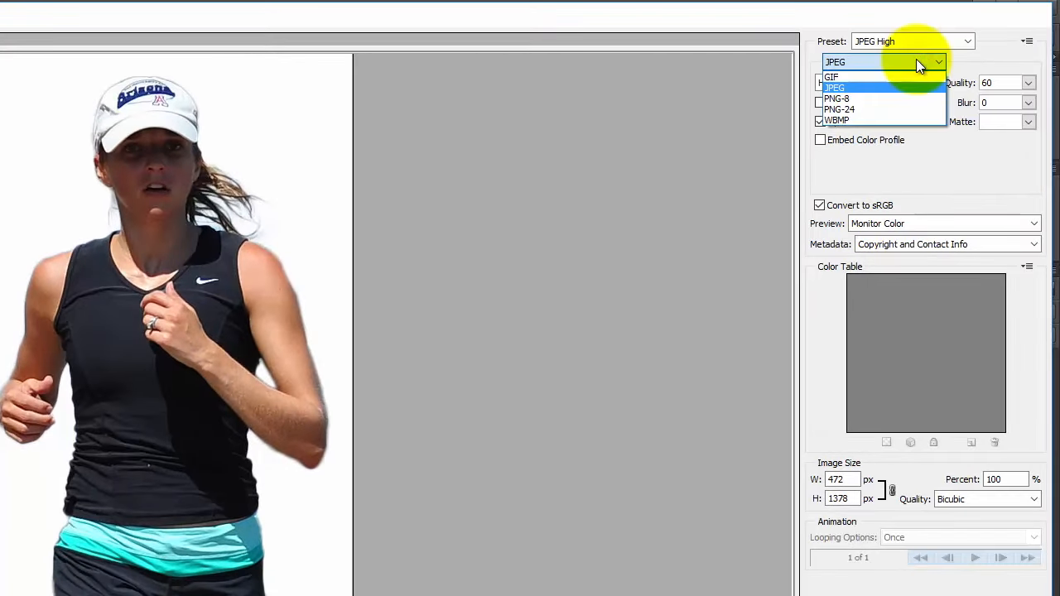
pyautogui.click(875, 108)
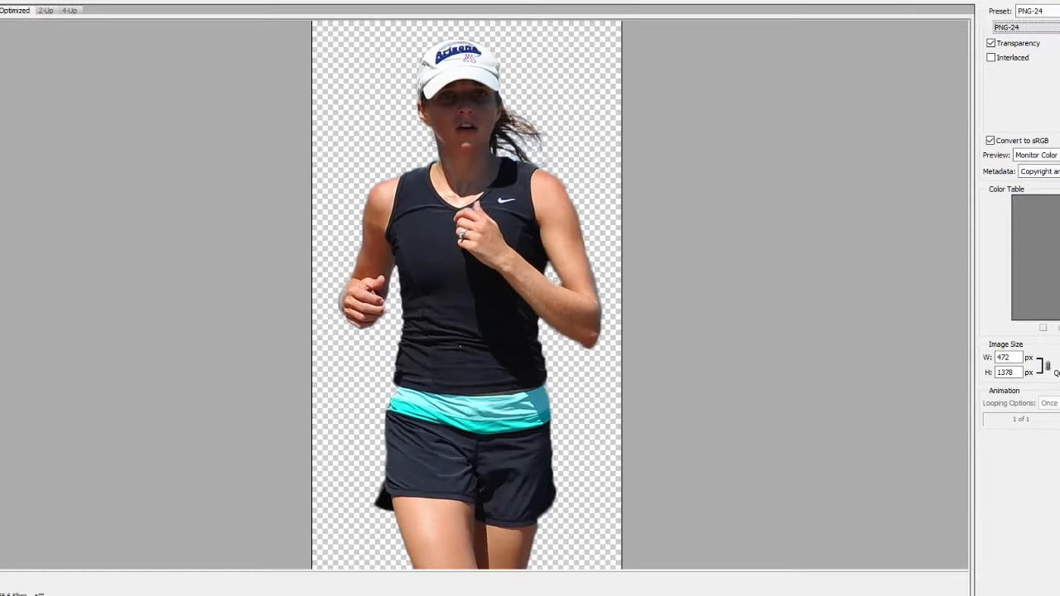
pyautogui.click(940, 586)
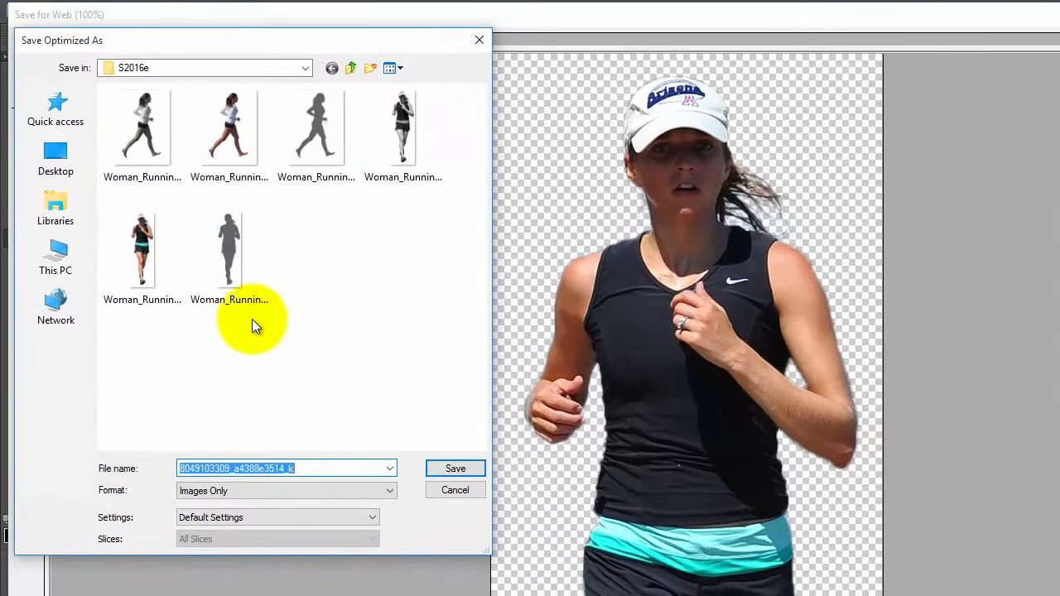
pyautogui.click(144, 252)
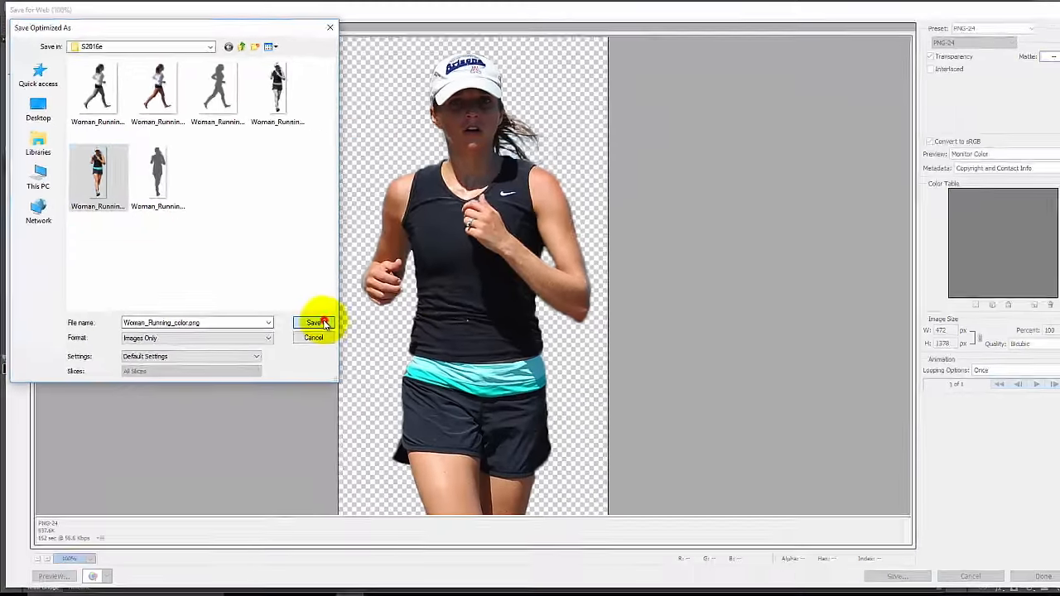
pyautogui.click(455, 469)
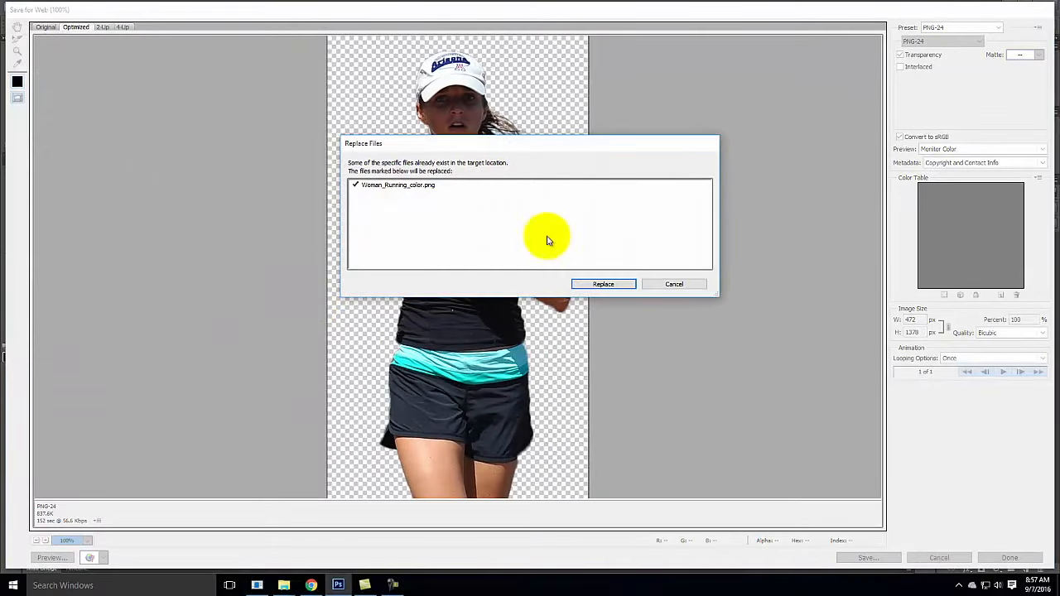
pyautogui.click(600, 285)
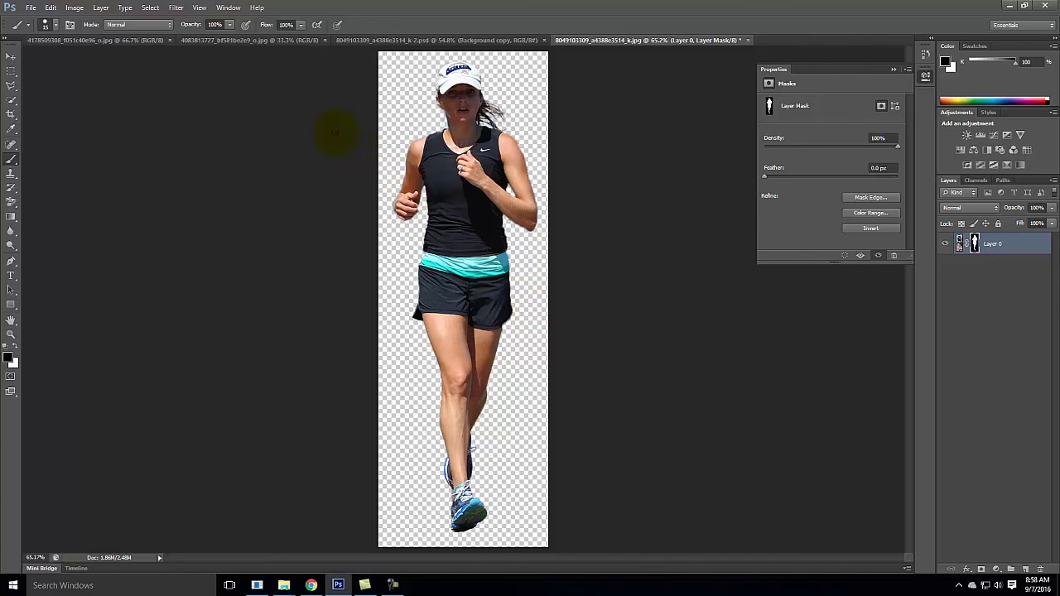
# Add a Channel Mixer adjustment layer named Black & White above the masked runner
pyautogui.click(99, 10)
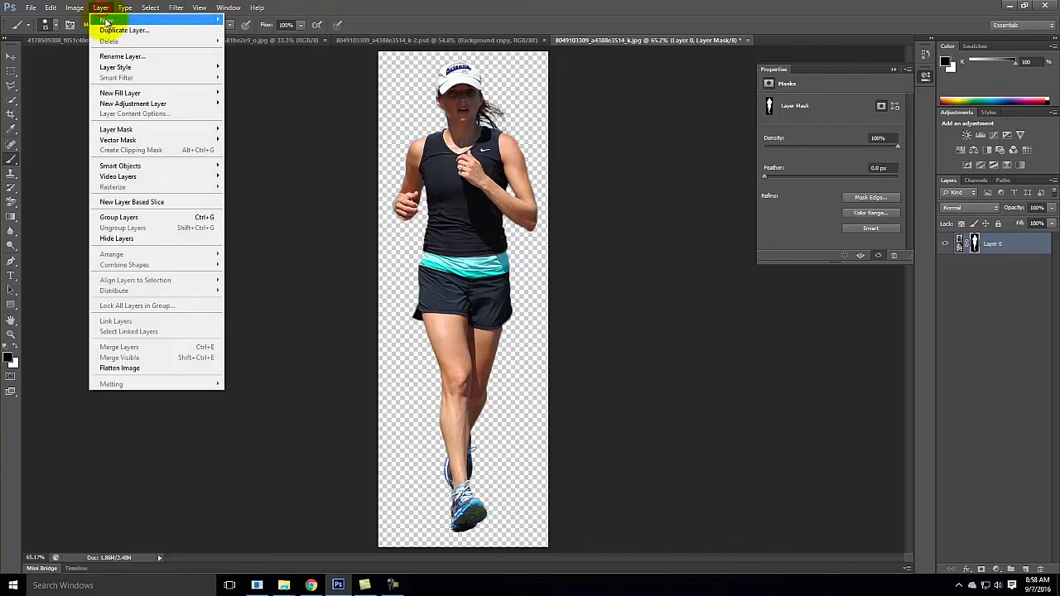
pyautogui.moveTo(133, 106)
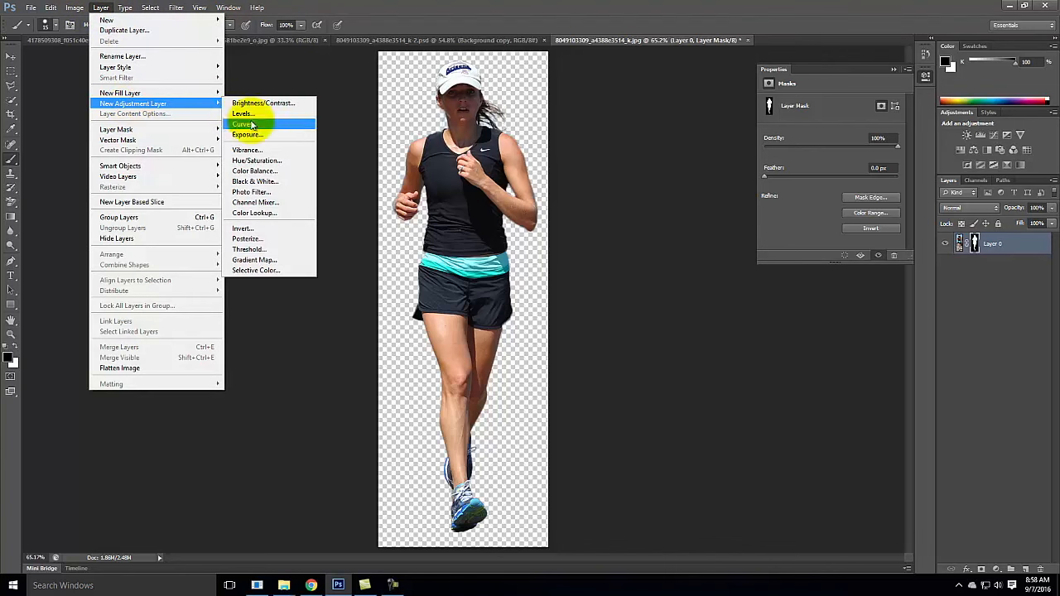
pyautogui.click(265, 204)
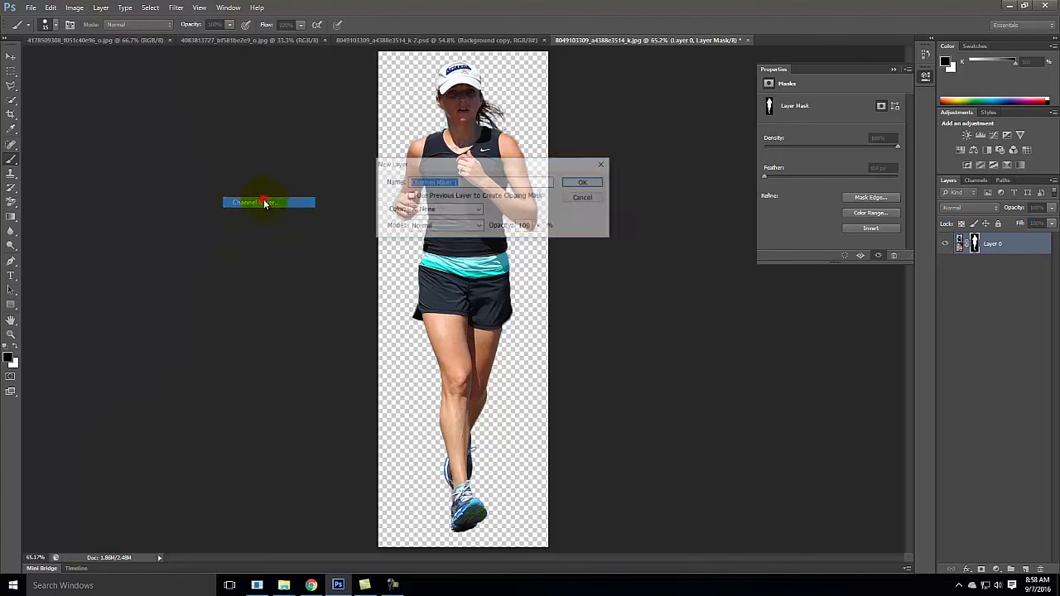
pyautogui.write('Blaxk')
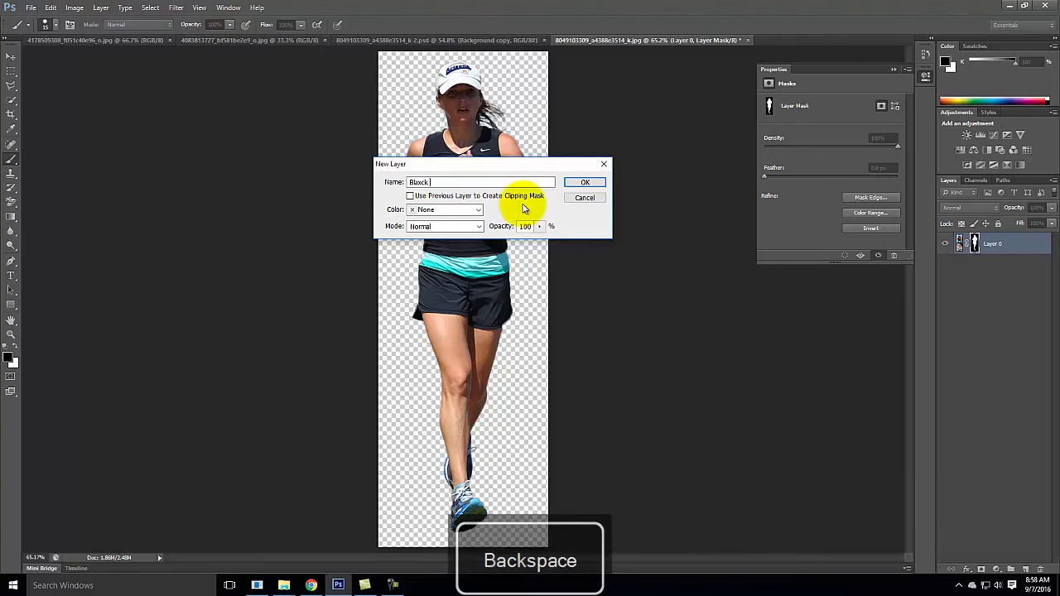
pyautogui.press('BackSpace')
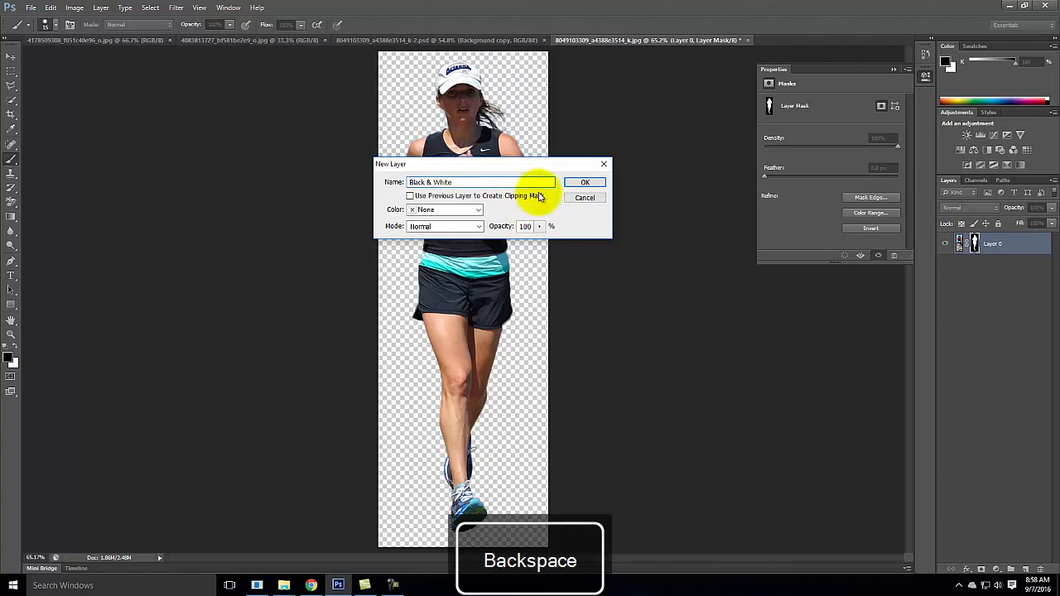
pyautogui.click(589, 183)
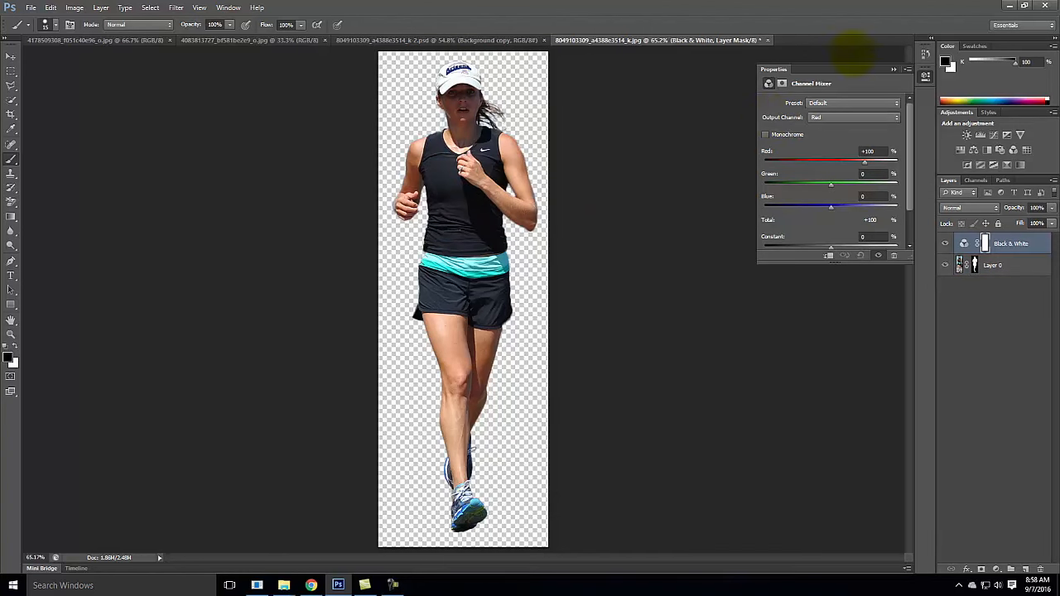
# Make the Channel Mixer monochrome, try the infrared, blue, green and orange filter presets, and apply the Black & White with Red Filter preset
pyautogui.click(772, 135)
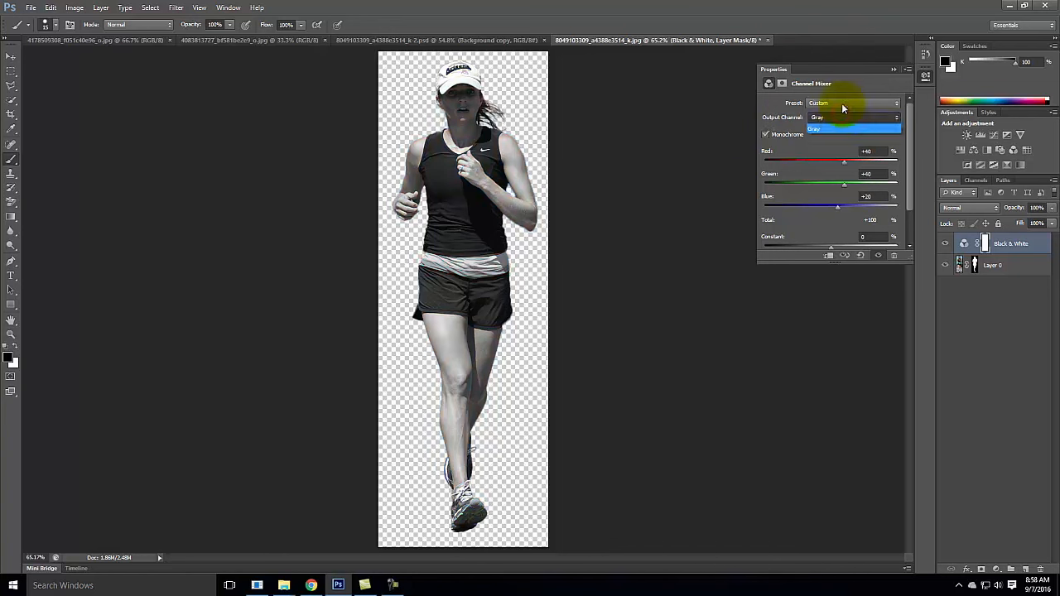
pyautogui.click(847, 104)
pyautogui.click(849, 133)
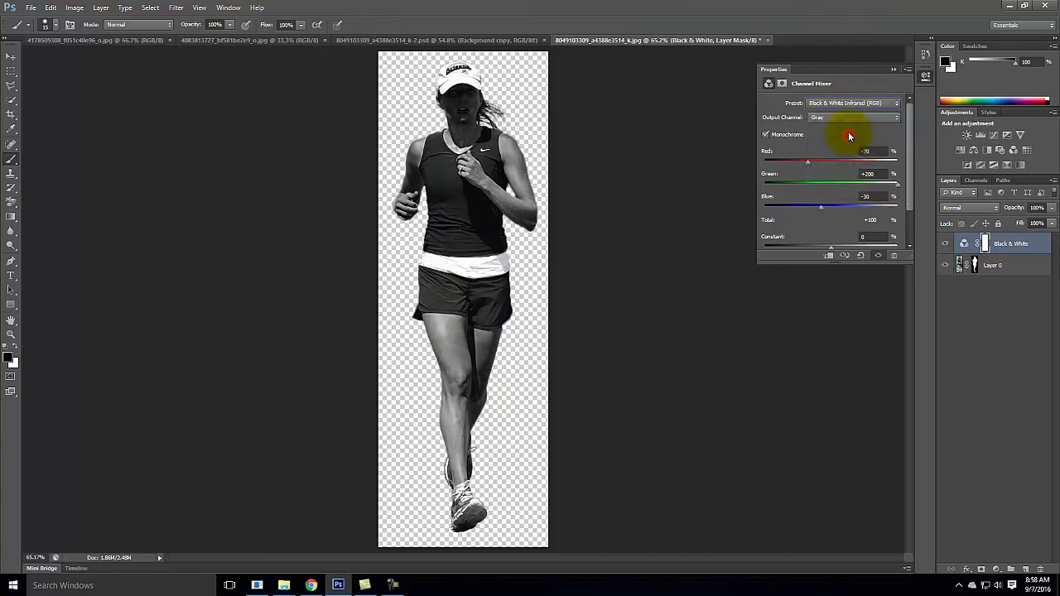
pyautogui.click(855, 108)
pyautogui.click(862, 143)
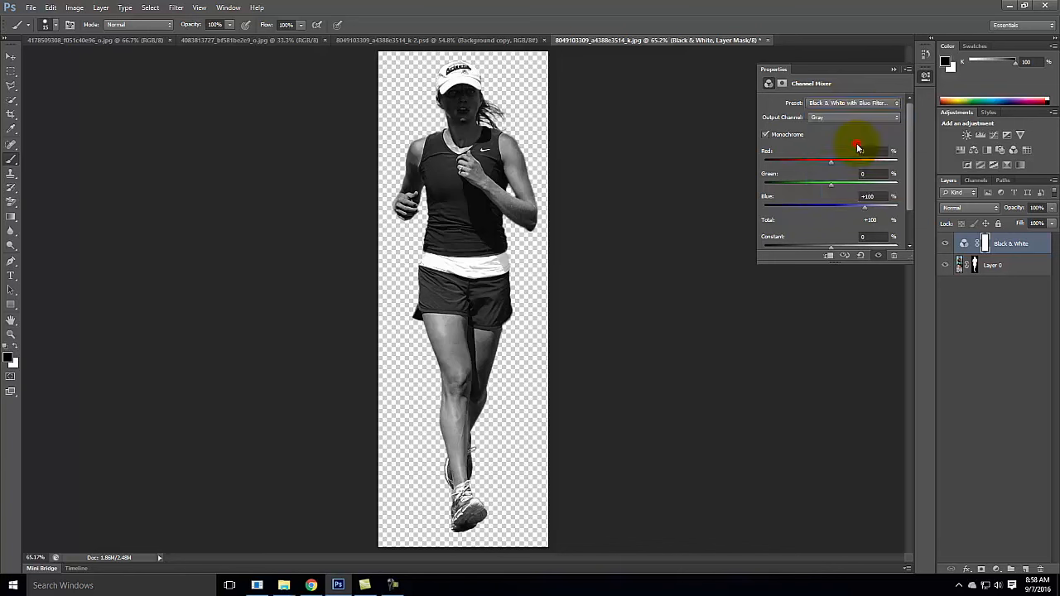
pyautogui.click(857, 109)
pyautogui.click(853, 149)
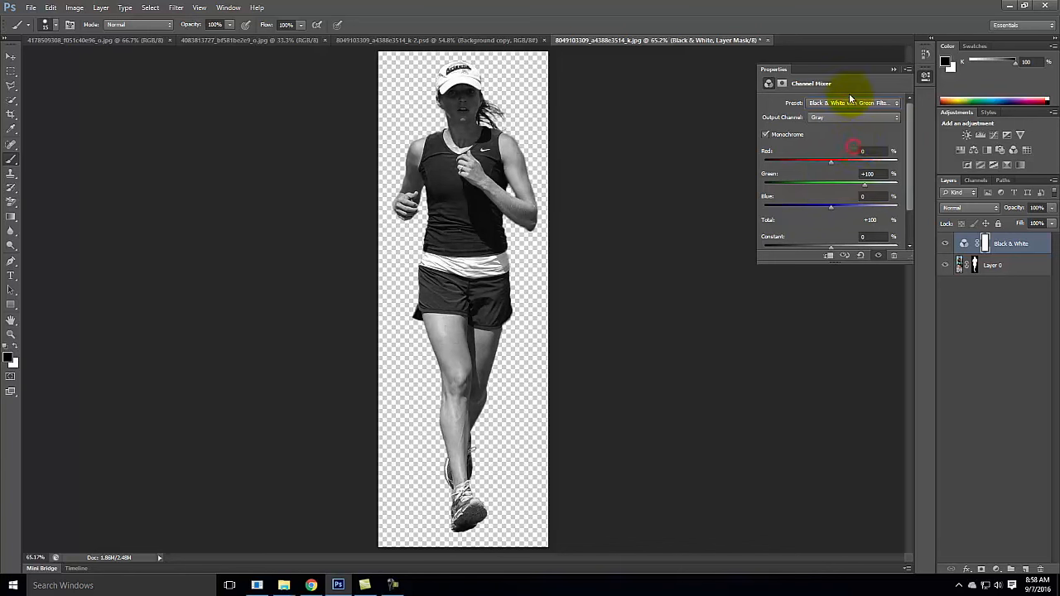
pyautogui.click(848, 104)
pyautogui.click(852, 157)
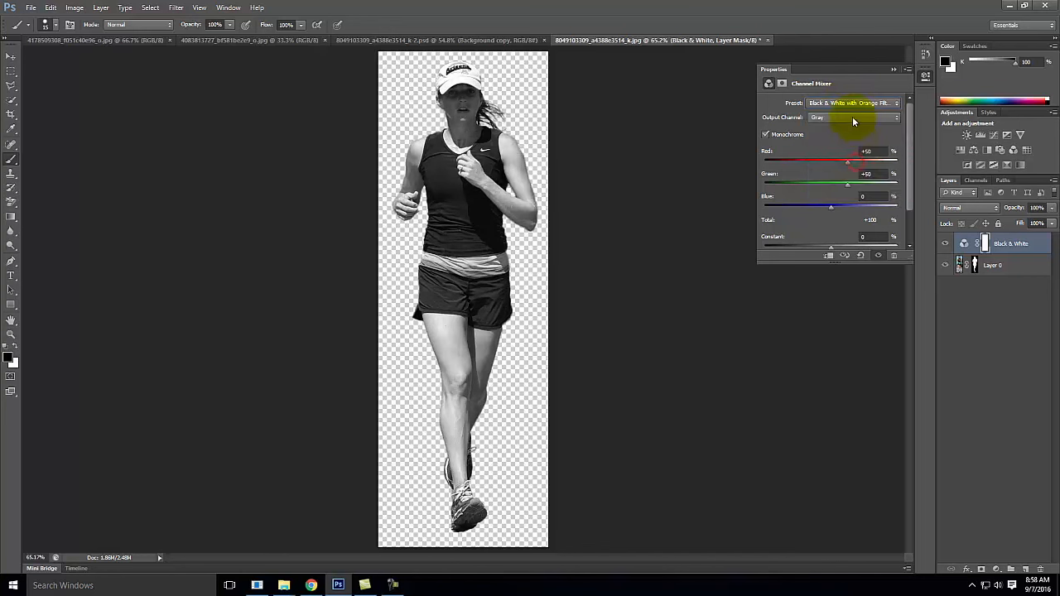
pyautogui.click(853, 105)
pyautogui.click(861, 169)
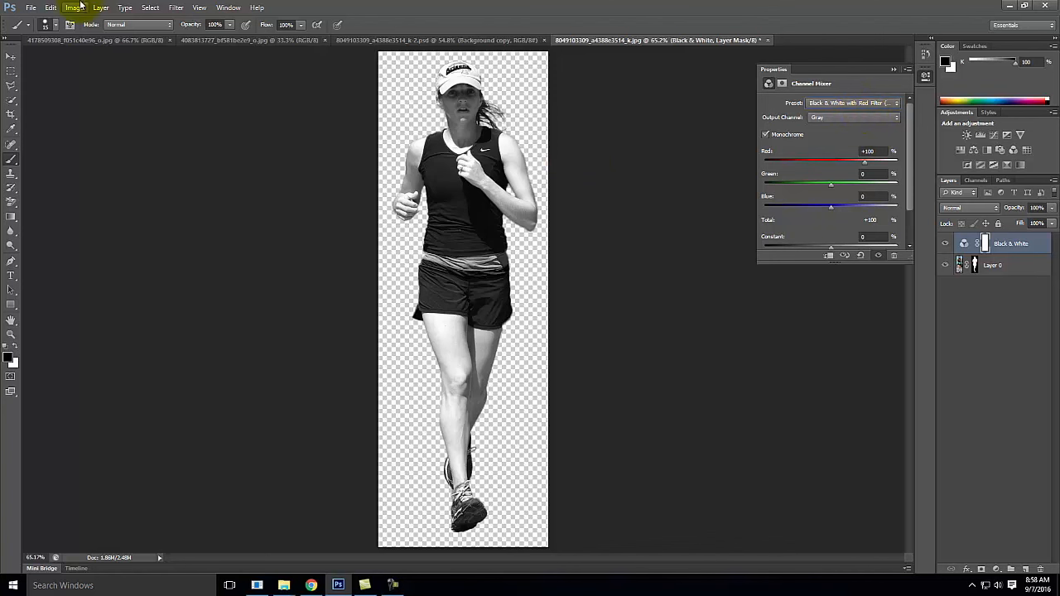
# Export the grayscale cutout for the web as a transparent PNG-24, replacing Woman_Running_bw.png
pyautogui.click(32, 9)
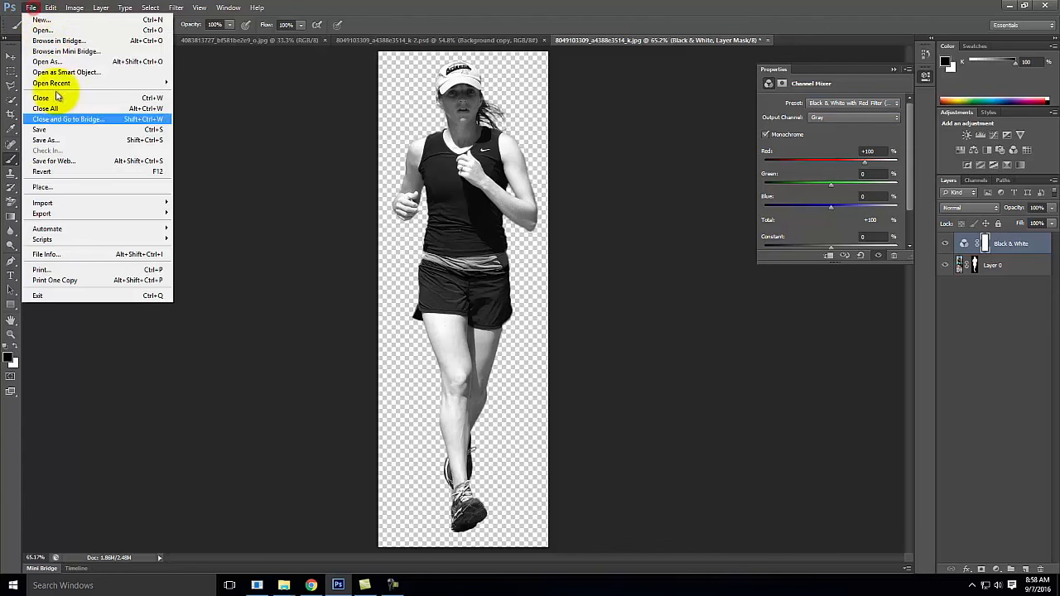
pyautogui.click(69, 164)
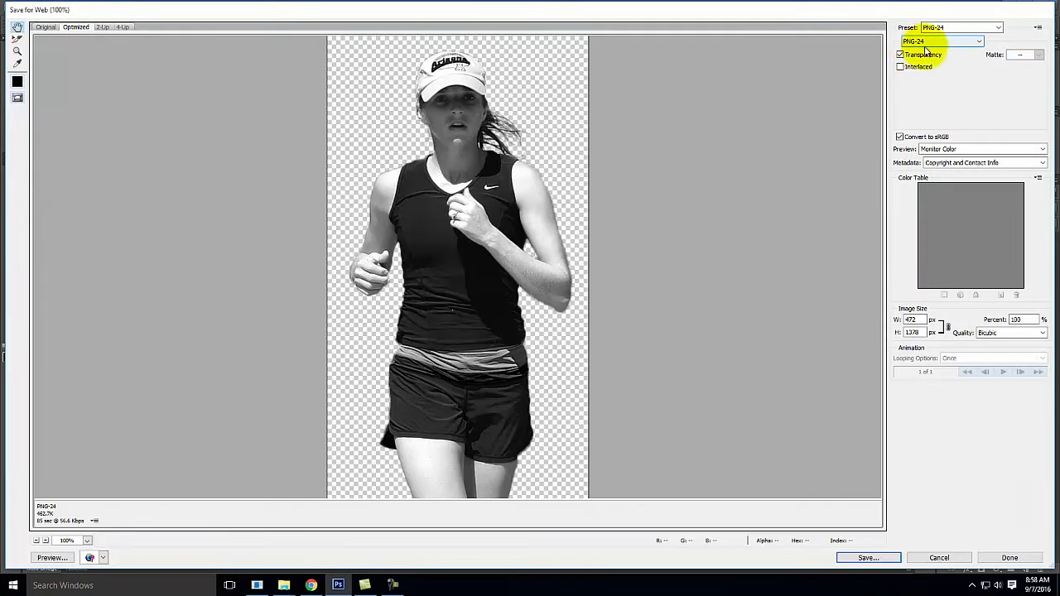
pyautogui.click(869, 557)
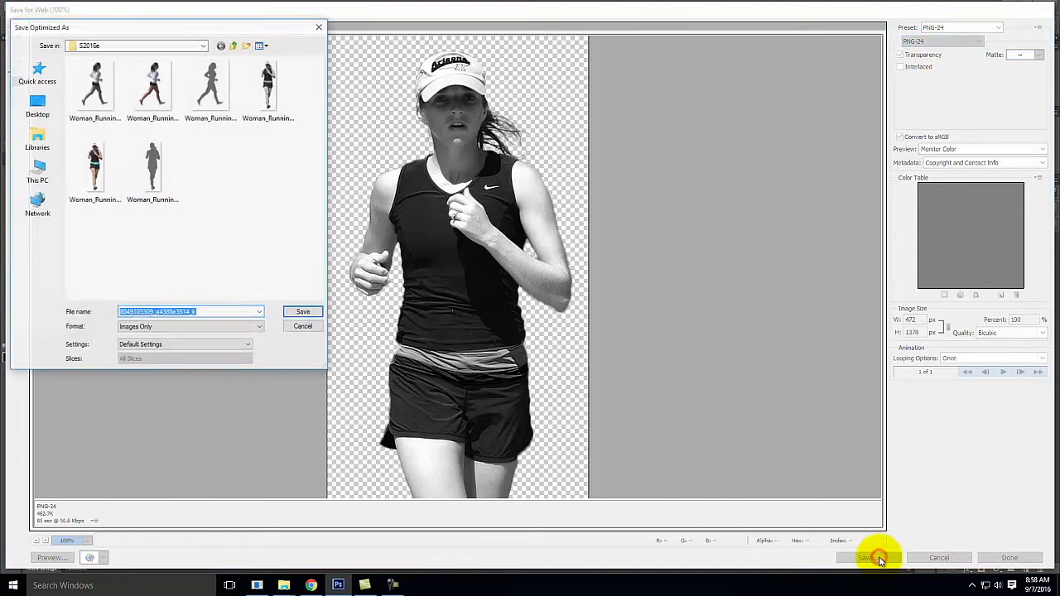
pyautogui.click(273, 80)
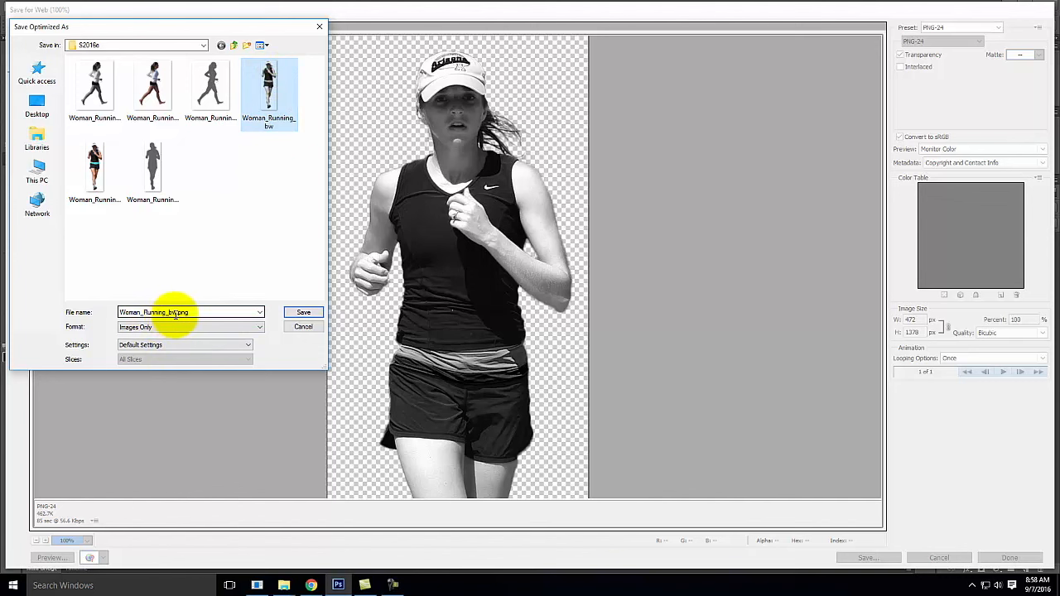
pyautogui.click(304, 314)
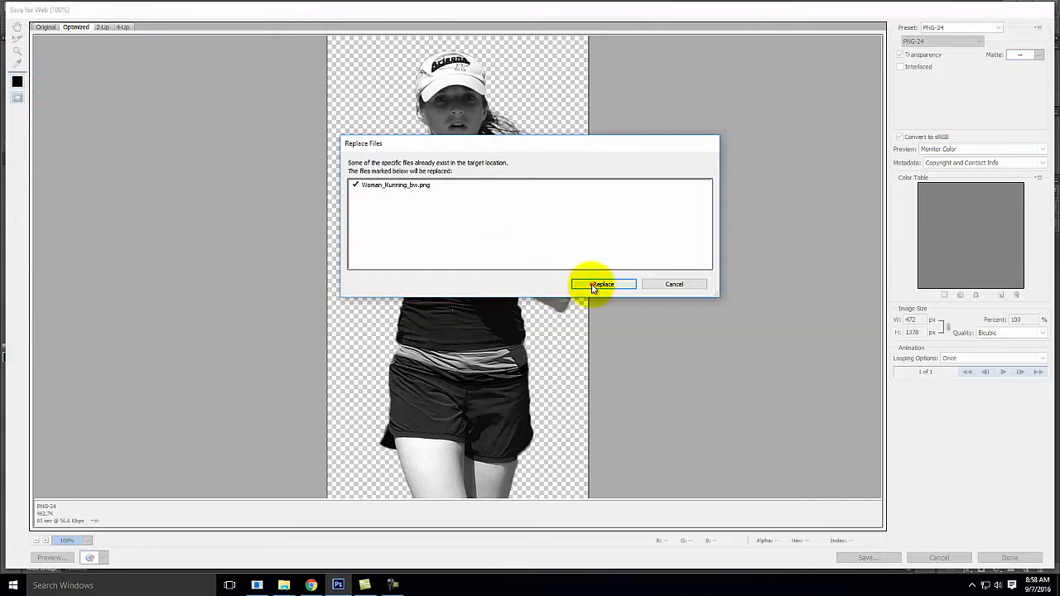
pyautogui.click(593, 286)
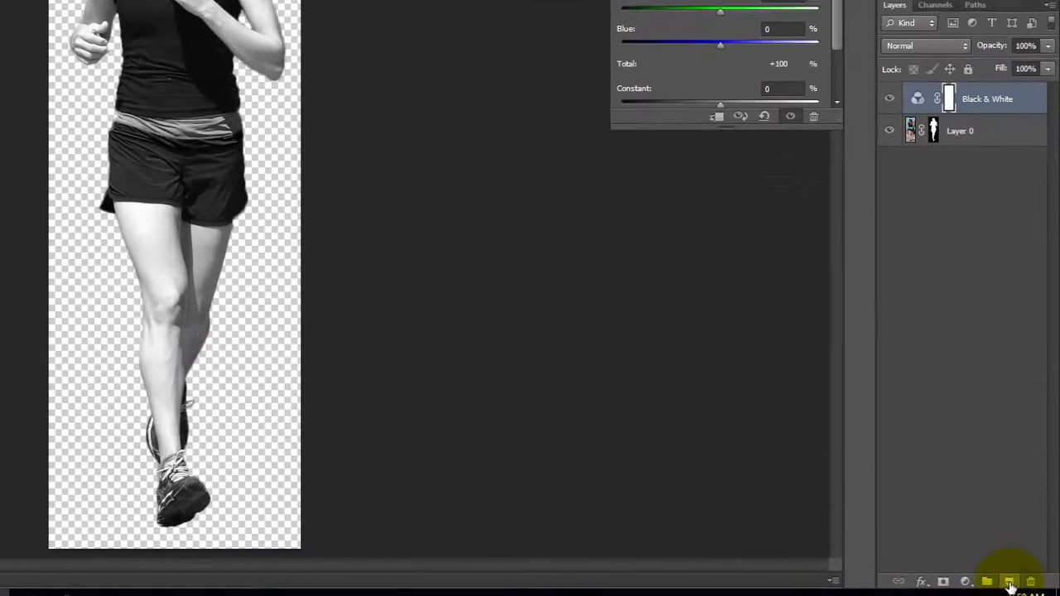
# Add a new empty layer on top and set the foreground color to CMYK 0, 0, 0, 75 percent gray
pyautogui.click(1025, 570)
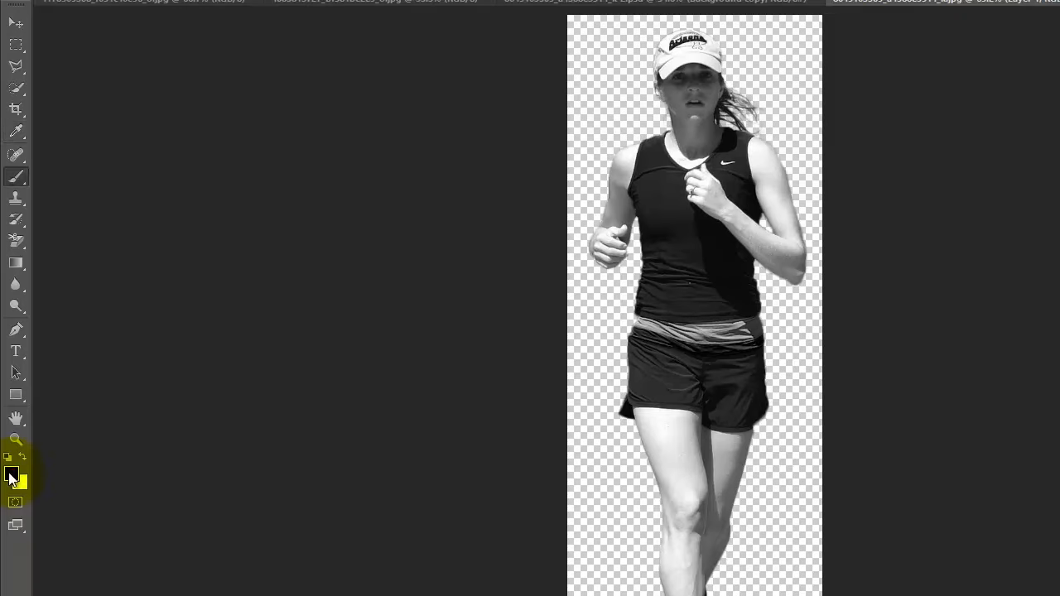
pyautogui.click(10, 473)
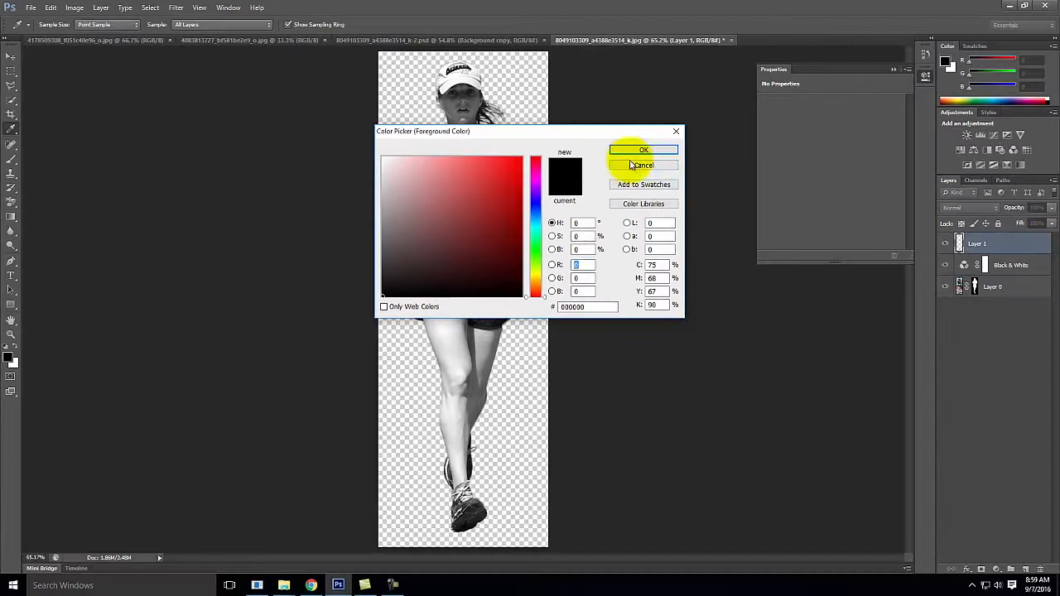
pyautogui.click(965, 162)
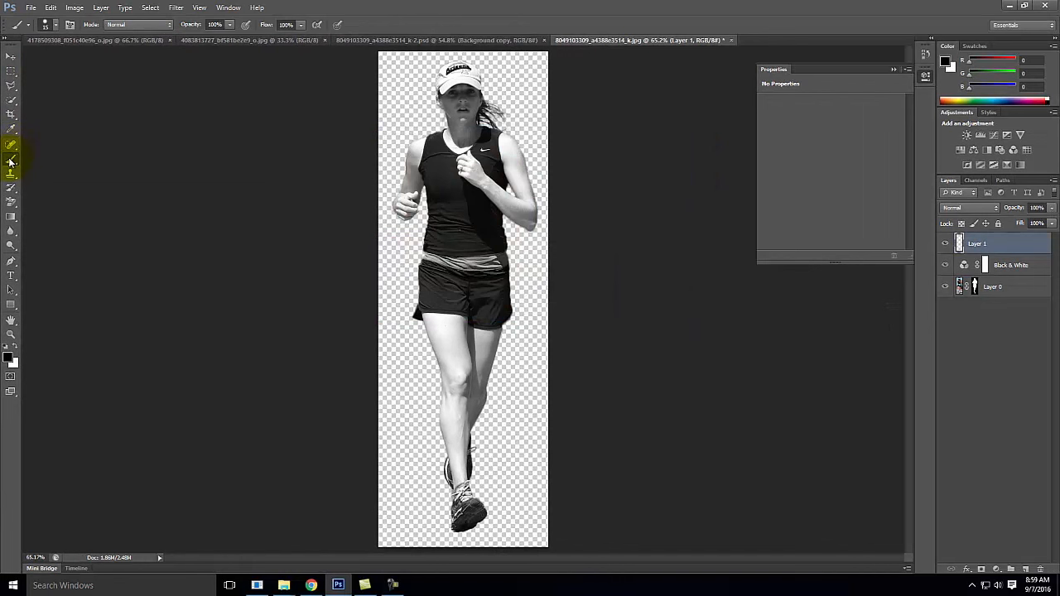
pyautogui.click(12, 361)
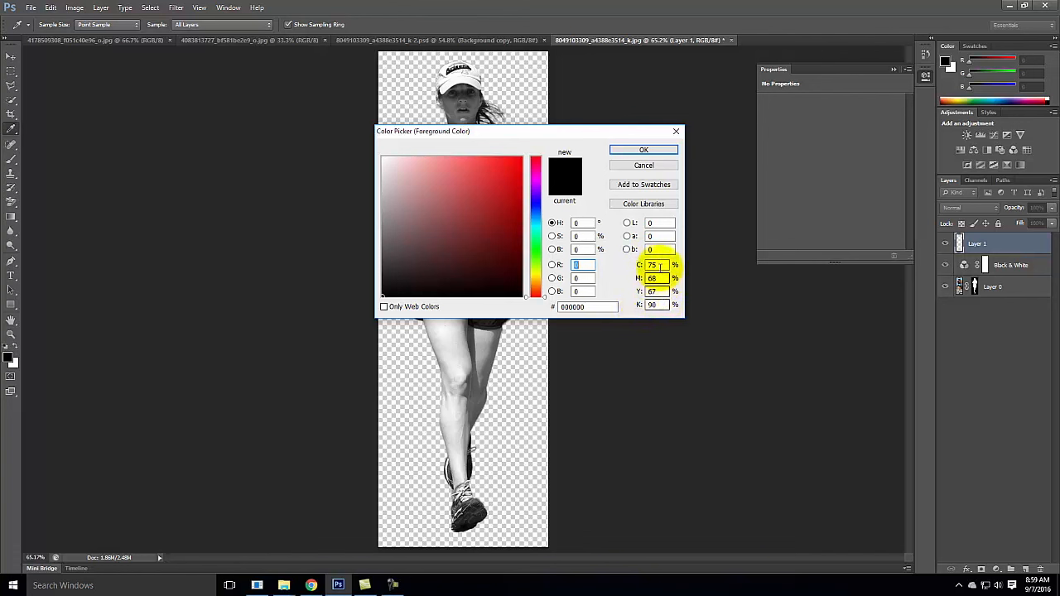
pyautogui.click(635, 265)
pyautogui.write('0')
pyautogui.press('Tab')
pyautogui.write('0')
pyautogui.press('Tab')
pyautogui.write('0')
pyautogui.press('Tab')
pyautogui.write('75')
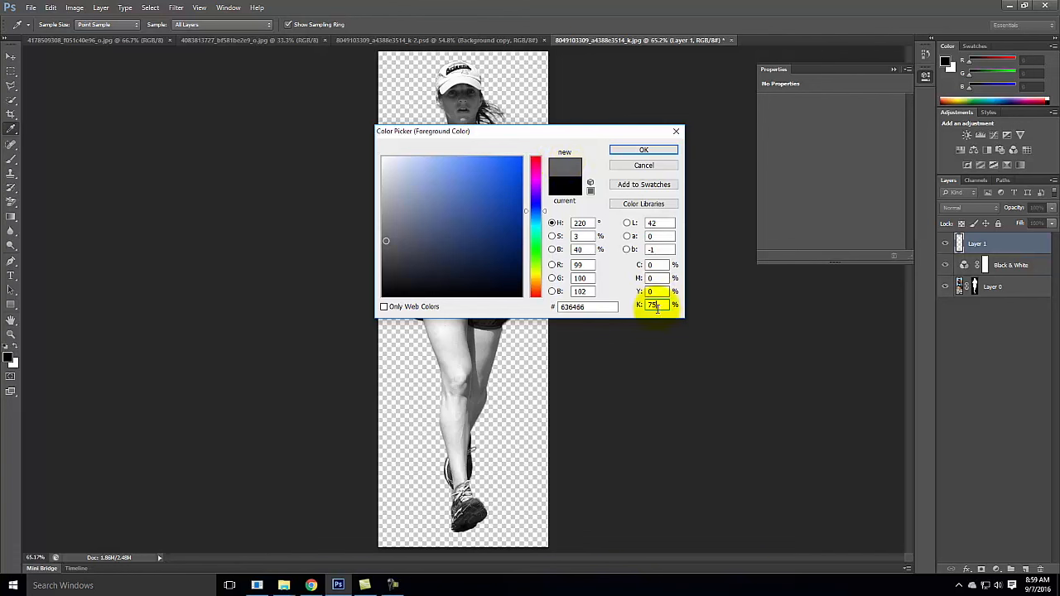
pyautogui.click(644, 151)
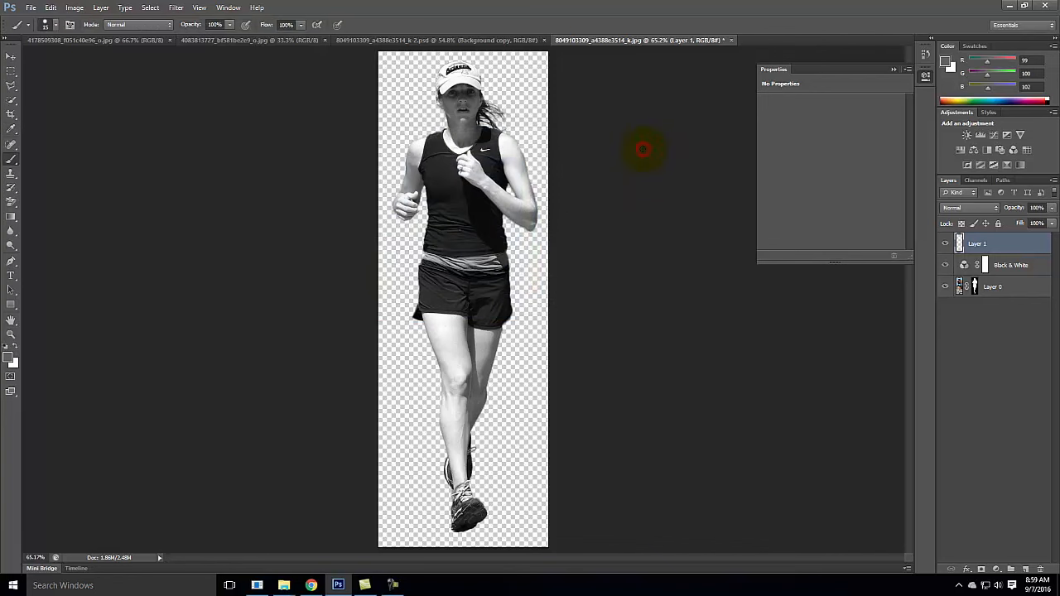
# Enlarge the Brush, paint the entire new layer with the gray foreground color, and rename the layer Gray Person
pyautogui.press(']')
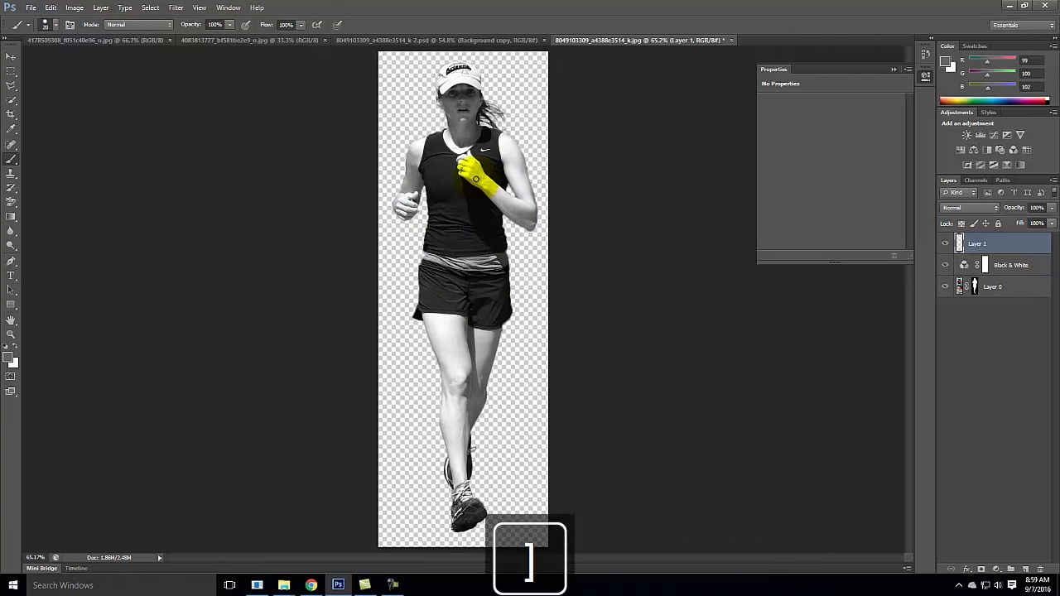
pyautogui.press(']')
pyautogui.press(']')
pyautogui.press(']')
pyautogui.press(']')
pyautogui.press(']')
pyautogui.press(']')
pyautogui.press(']')
pyautogui.press(']')
pyautogui.press(']')
pyautogui.press(']')
pyautogui.press(']')
pyautogui.press(']')
pyautogui.moveTo(484, 174)
pyautogui.mouseDown()
pyautogui.moveTo(350, 78)
pyautogui.moveTo(620, 62)
pyautogui.moveTo(463, 81)
pyautogui.moveTo(342, 141)
pyautogui.moveTo(275, 209)
pyautogui.moveTo(215, 236)
pyautogui.moveTo(224, 311)
pyautogui.moveTo(186, 322)
pyautogui.moveTo(383, 381)
pyautogui.moveTo(196, 375)
pyautogui.moveTo(421, 448)
pyautogui.moveTo(339, 495)
pyautogui.moveTo(676, 553)
pyautogui.mouseUp()
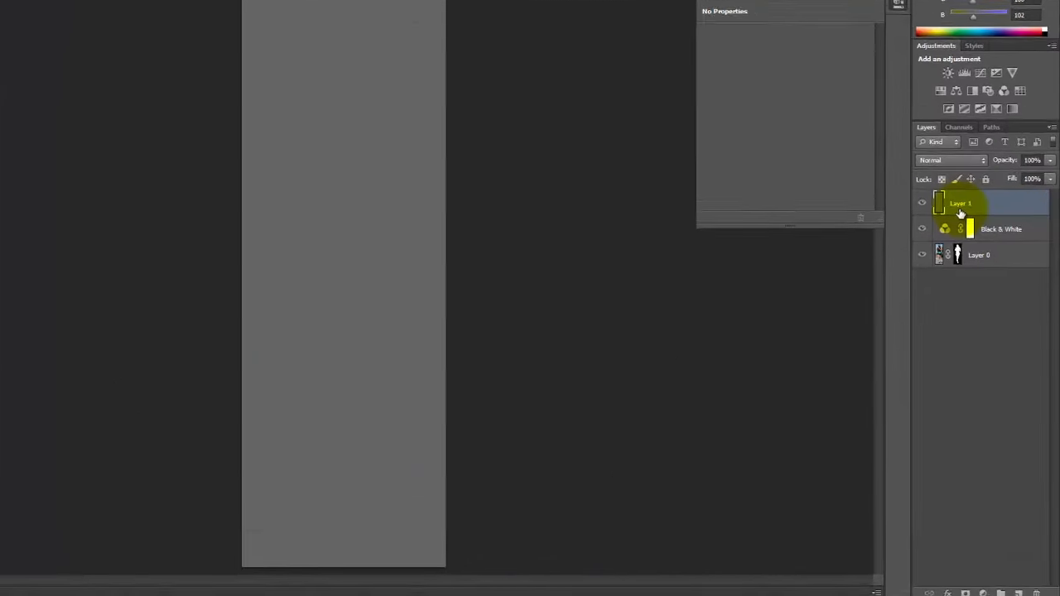
pyautogui.doubleClick(960, 205)
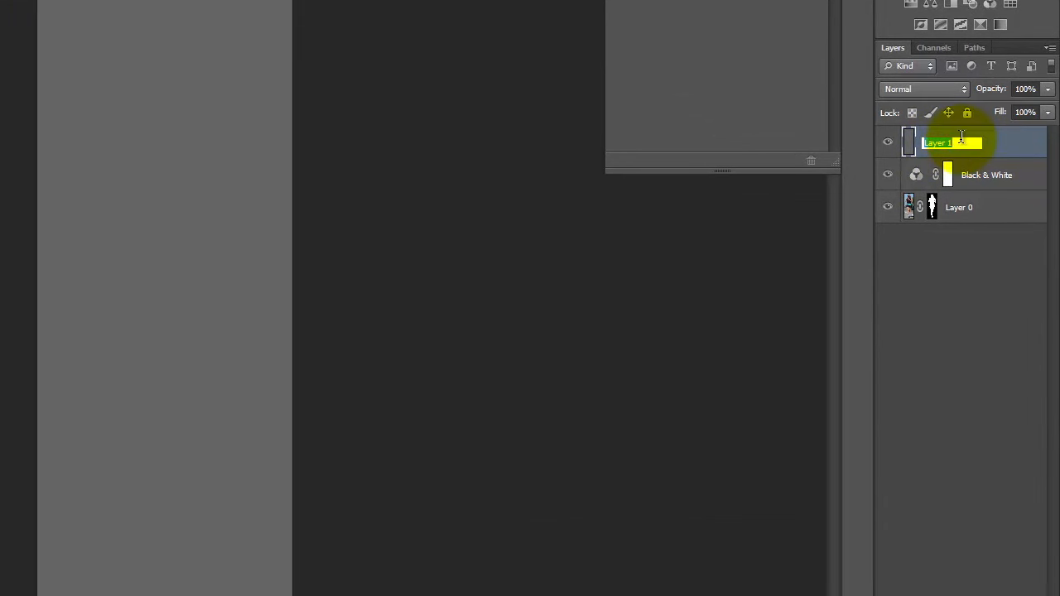
pyautogui.write('Gray Person')
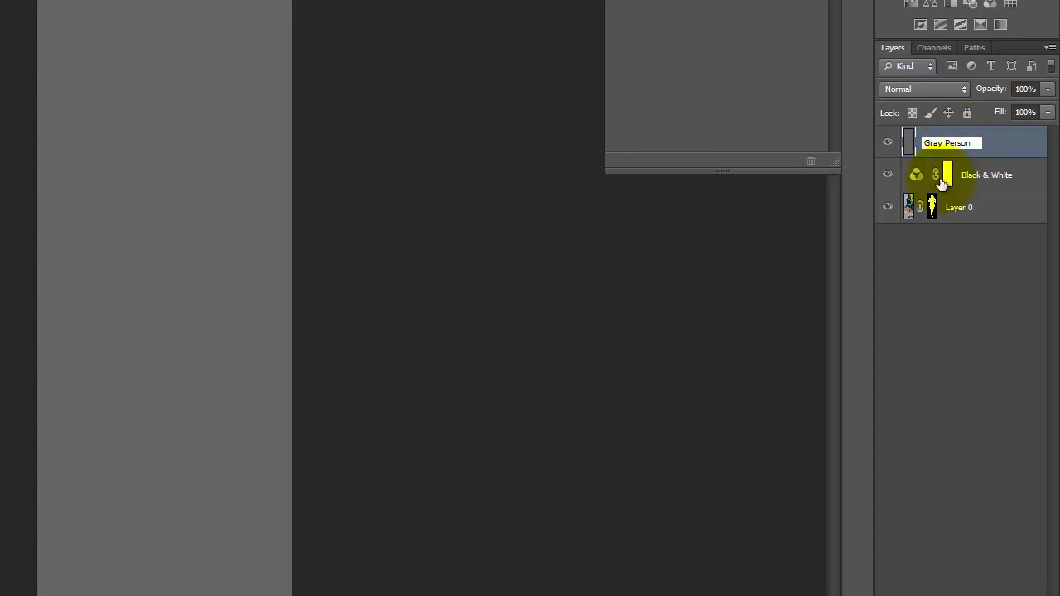
# Copy the person-shaped layer mask from Layer 0 onto the Gray Person layer
pyautogui.click(958, 348)
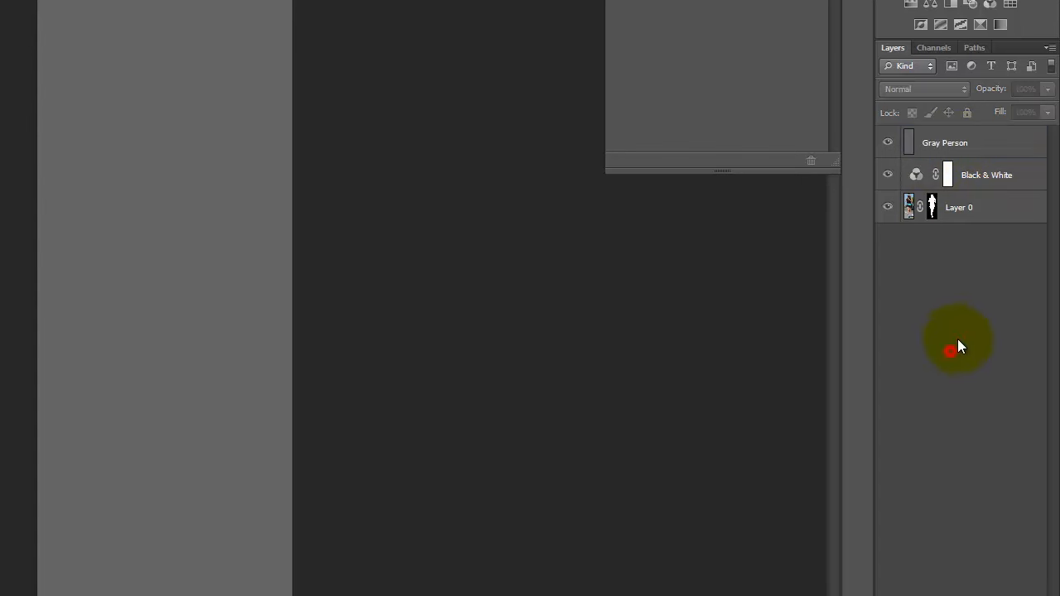
pyautogui.click(933, 207)
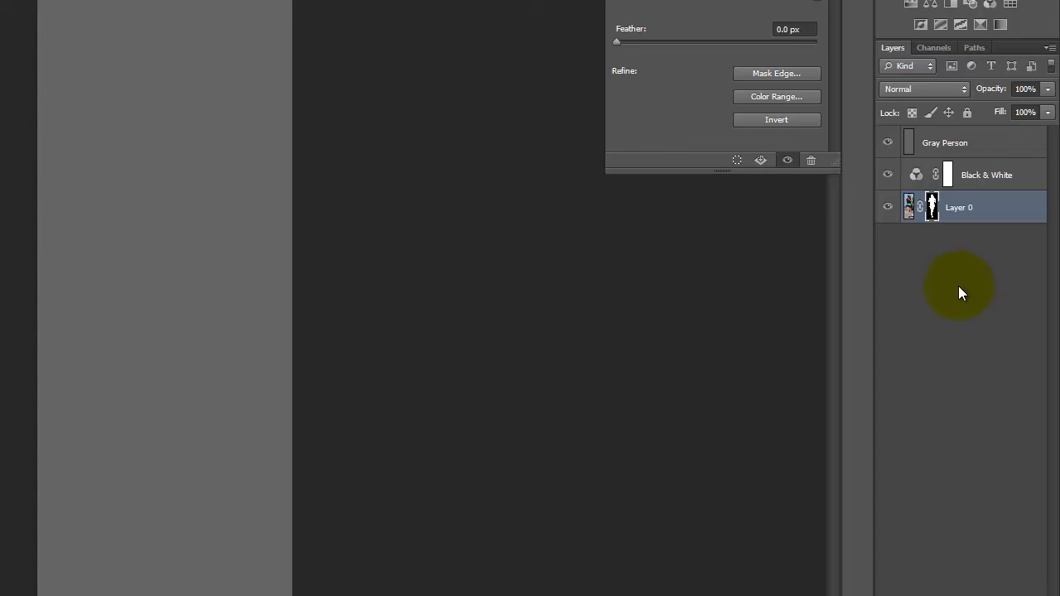
pyautogui.click(934, 216)
pyautogui.moveTo(936, 211); pyautogui.dragTo(936, 149)
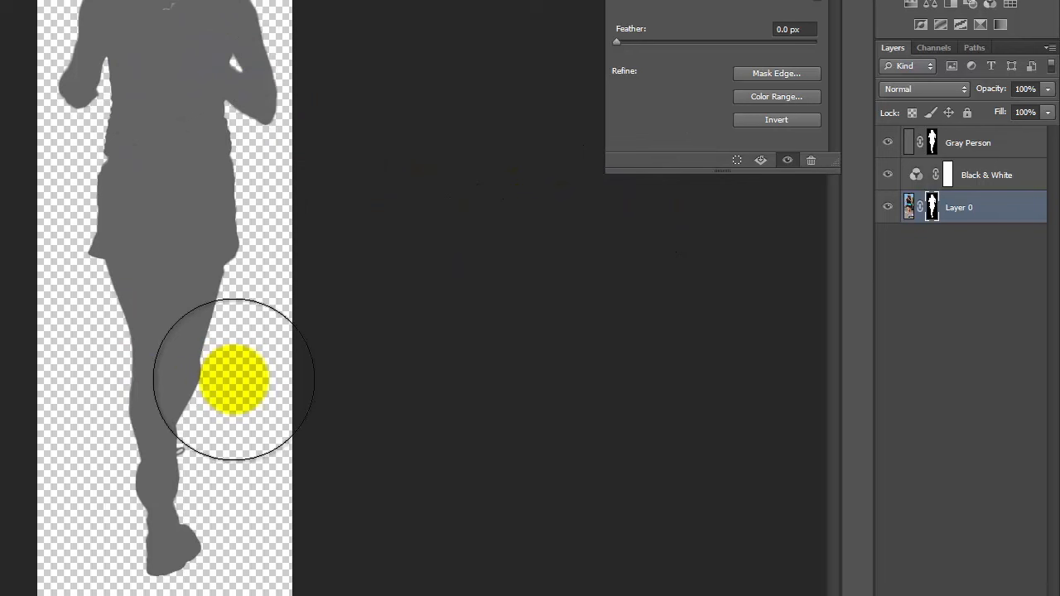
# Paint white with a smaller Brush on the Gray Person layer mask to fill the small gap in the silhouette's upper back
pyautogui.moveTo(233, 379)
pyautogui.mouseDown()
pyautogui.moveTo(243, 223)
pyautogui.moveTo(169, 61)
pyautogui.moveTo(157, 120)
pyautogui.mouseUp()
pyautogui.hotkey('ctrl', '=')
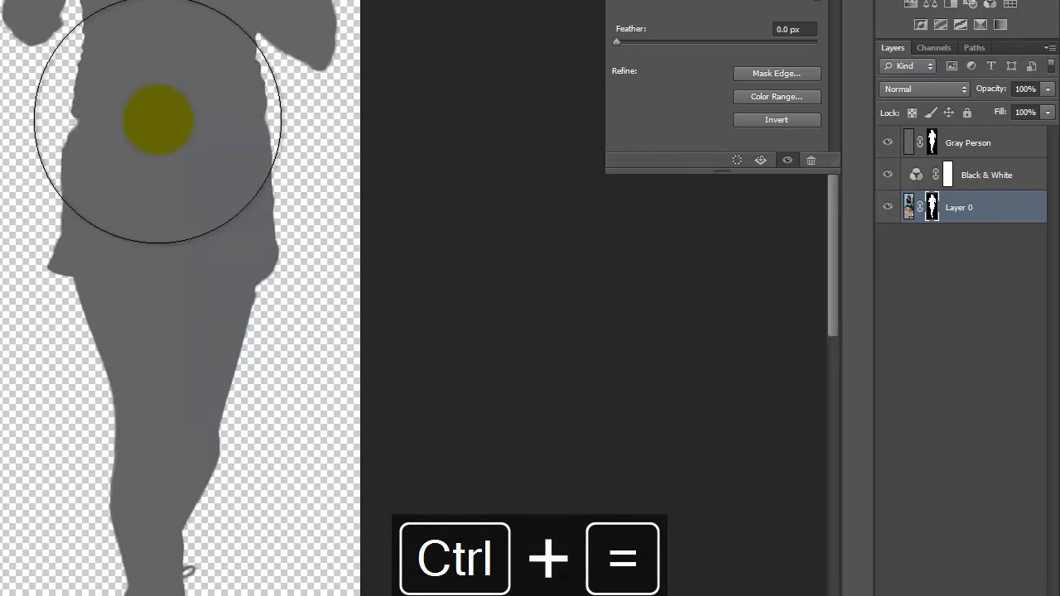
pyautogui.press('space')
pyautogui.moveTo(206, 47); pyautogui.dragTo(142, 156)
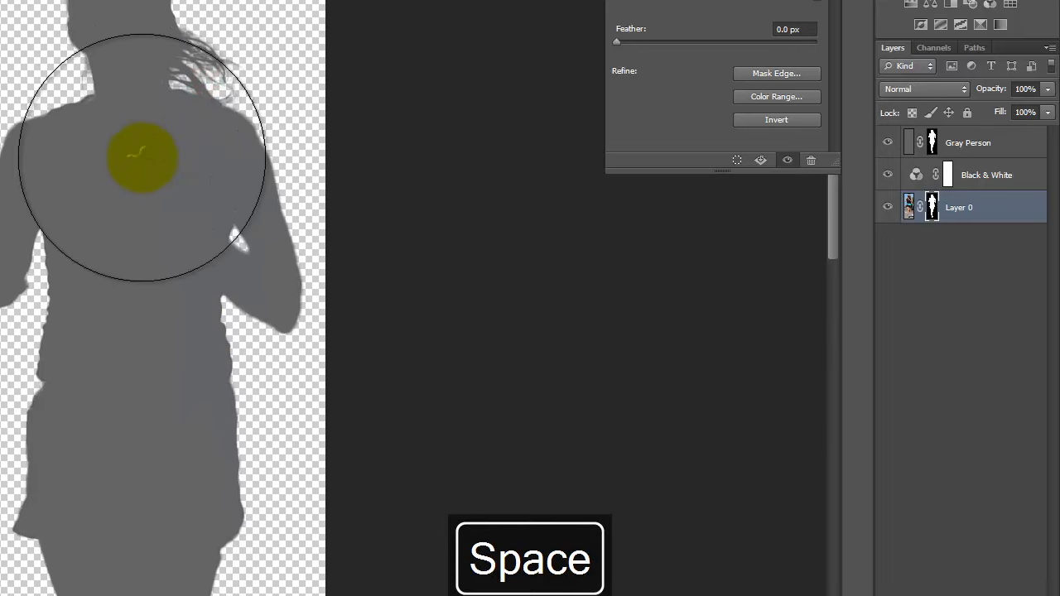
pyautogui.hotkey('ctrl', '=')
pyautogui.hotkey('ctrl', '=')
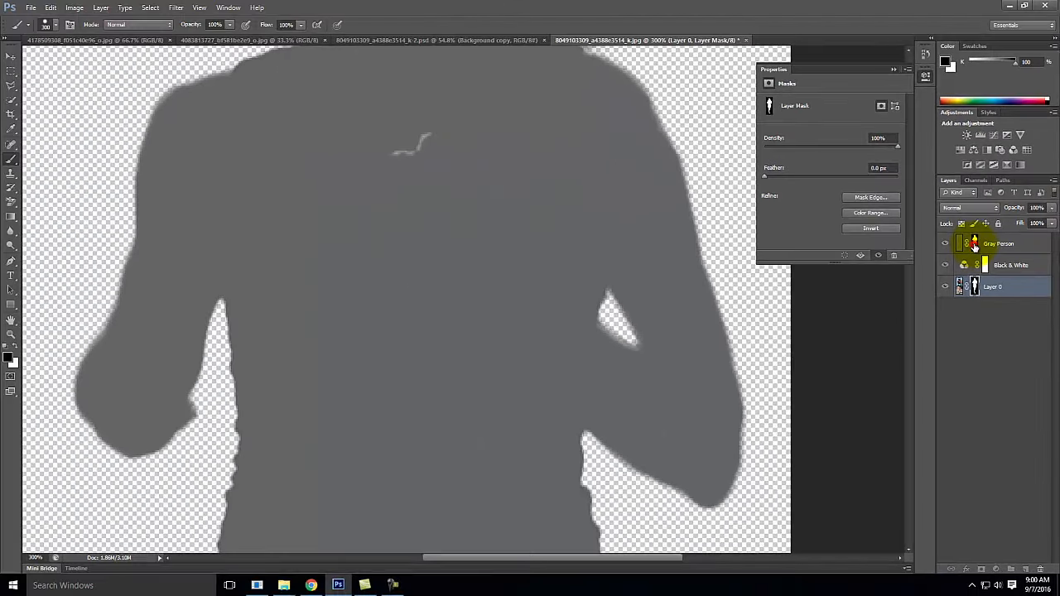
pyautogui.click(917, 143)
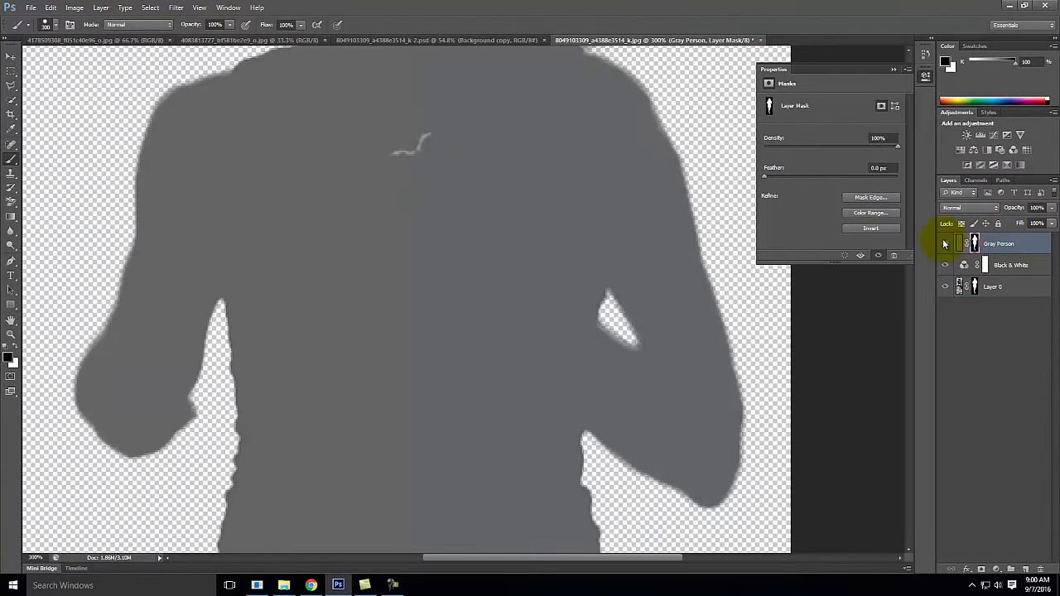
pyautogui.click(16, 347)
pyautogui.press('[')
pyautogui.press('[')
pyautogui.press('[')
pyautogui.press('[')
pyautogui.press('[')
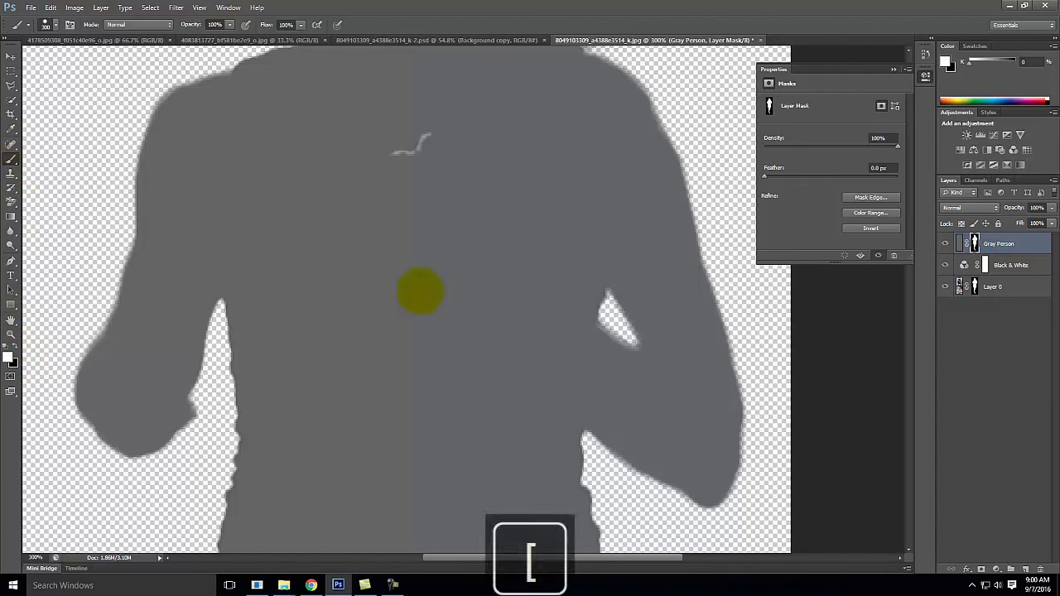
pyautogui.moveTo(451, 219)
pyautogui.mouseDown()
pyautogui.moveTo(433, 213)
pyautogui.moveTo(485, 370)
pyautogui.mouseUp()
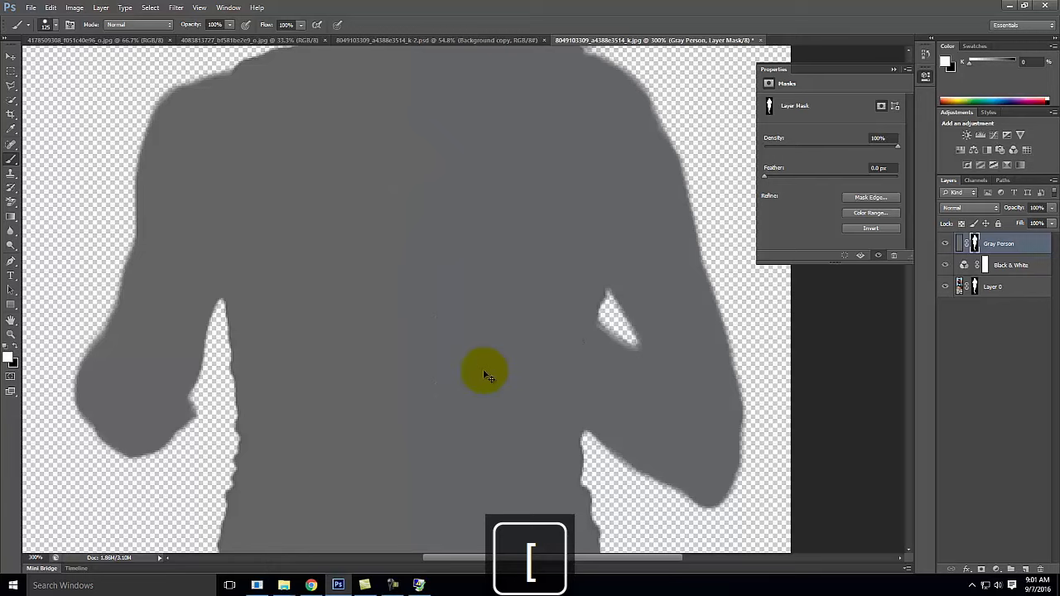
# Export the gray silhouette for the web as a transparent PNG-24, replacing Woman_Running_gray.png
pyautogui.hotkey('ctrl', '0')
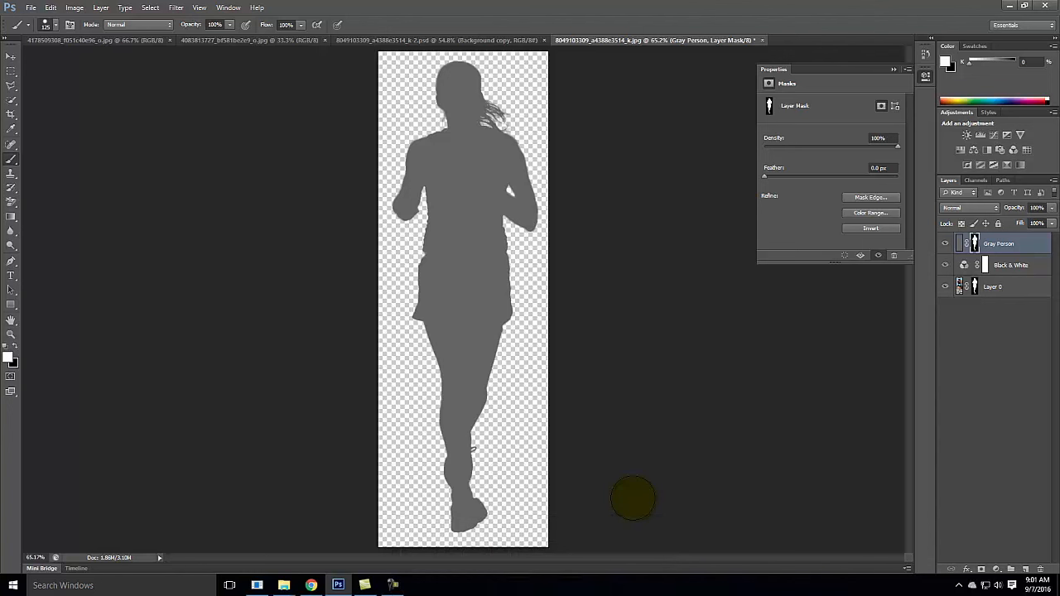
pyautogui.click(31, 8)
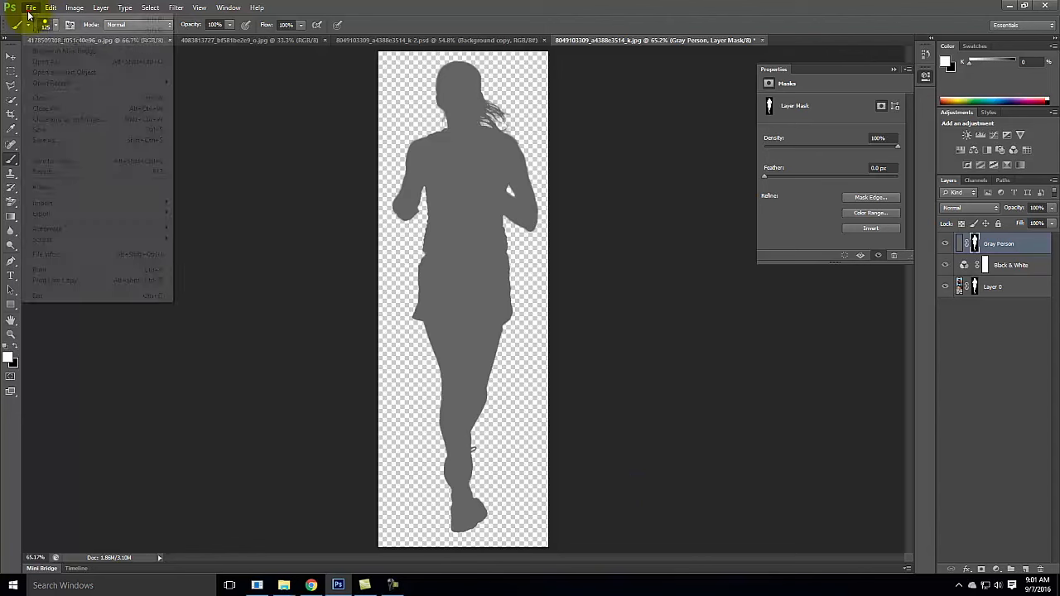
pyautogui.click(83, 160)
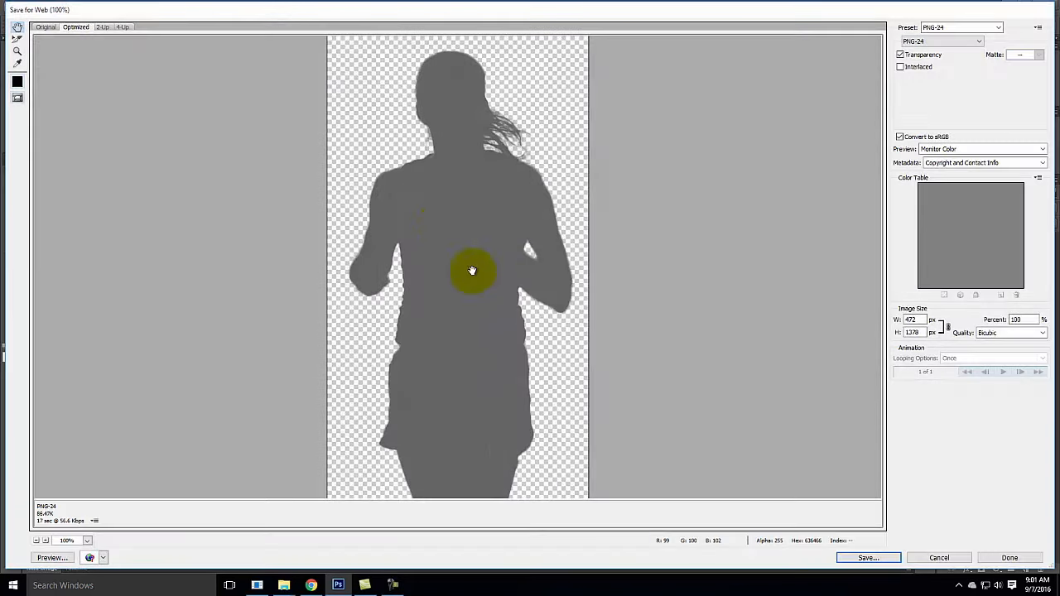
pyautogui.click(867, 559)
pyautogui.click(158, 172)
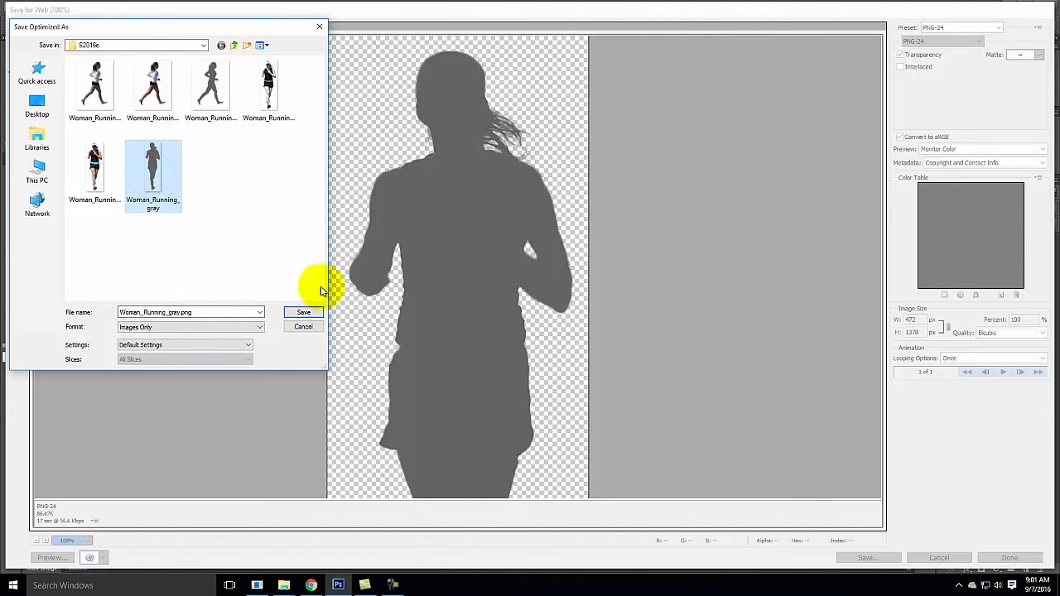
pyautogui.click(304, 313)
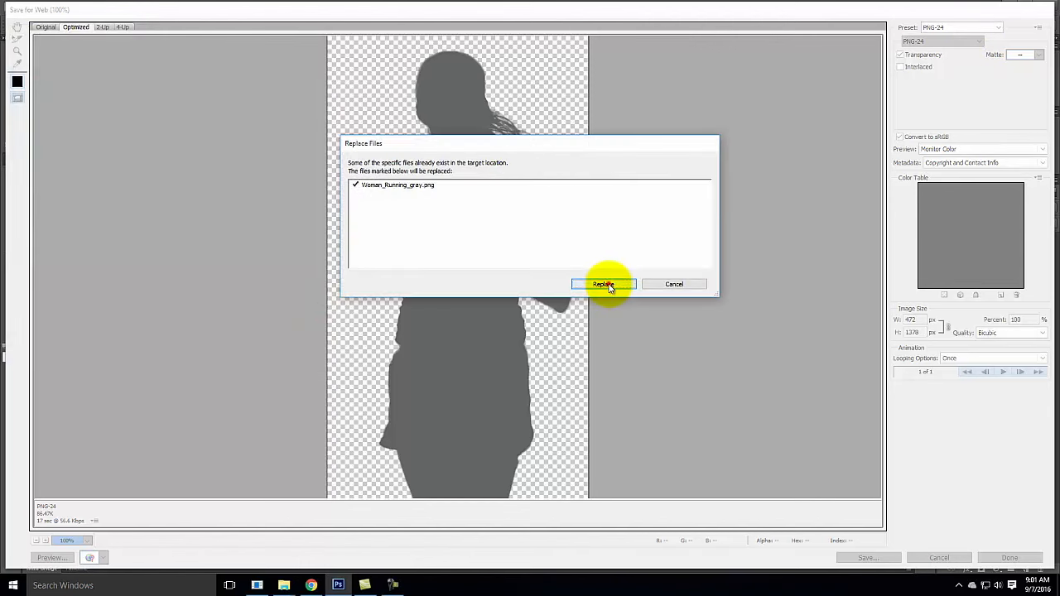
pyautogui.click(604, 285)
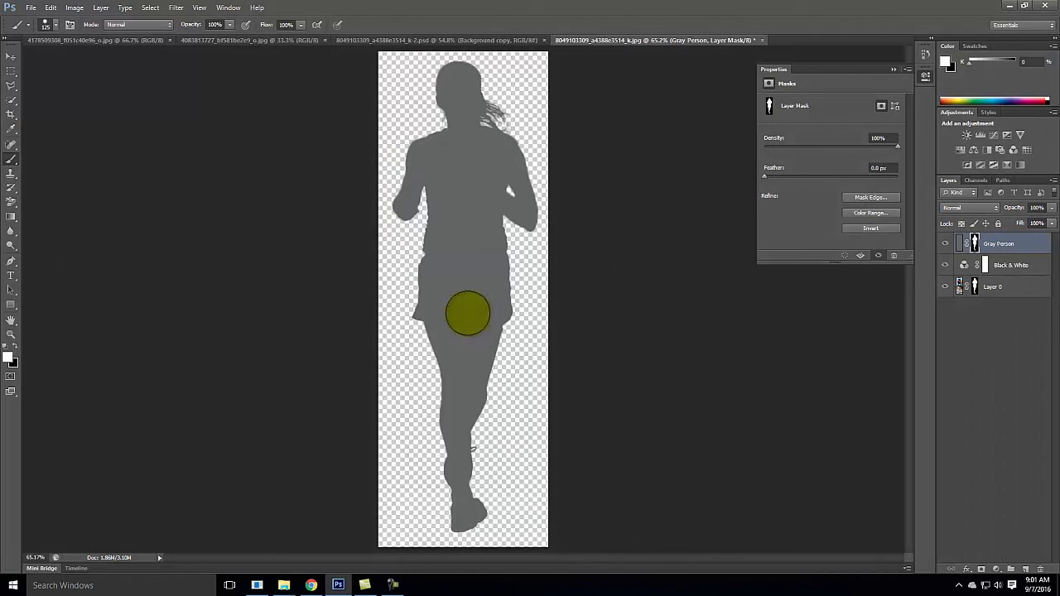
pyautogui.click(95, 41)
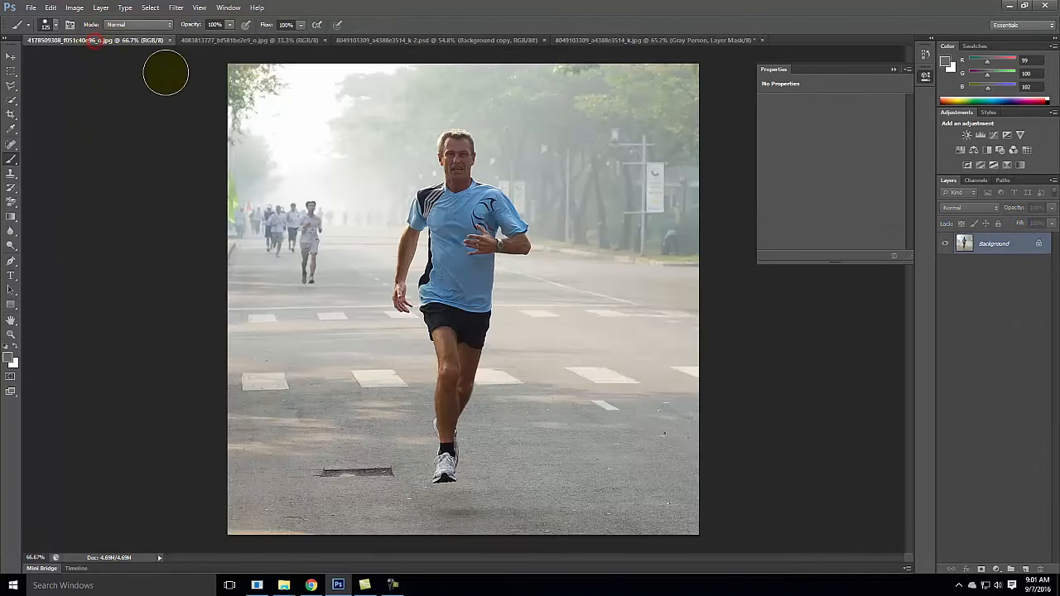
pyautogui.click(227, 41)
pyautogui.click(418, 40)
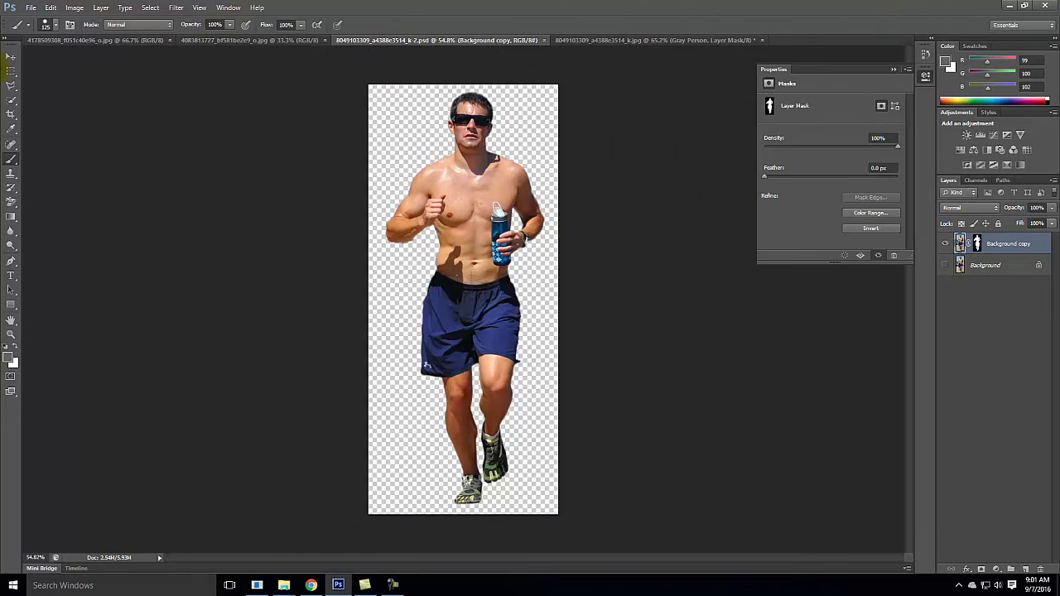
pyautogui.click(31, 8)
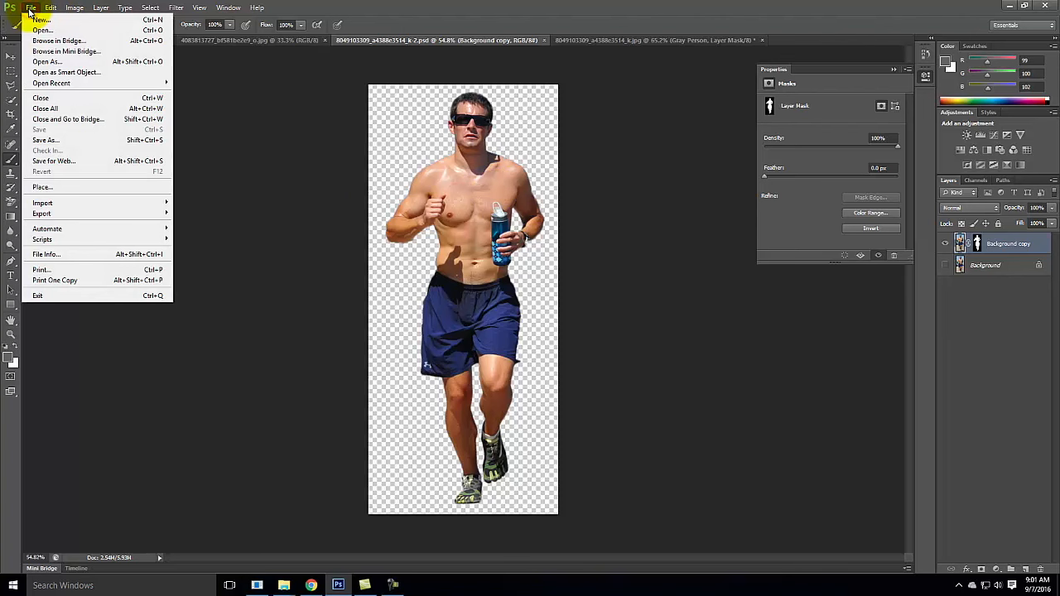
pyautogui.click(62, 165)
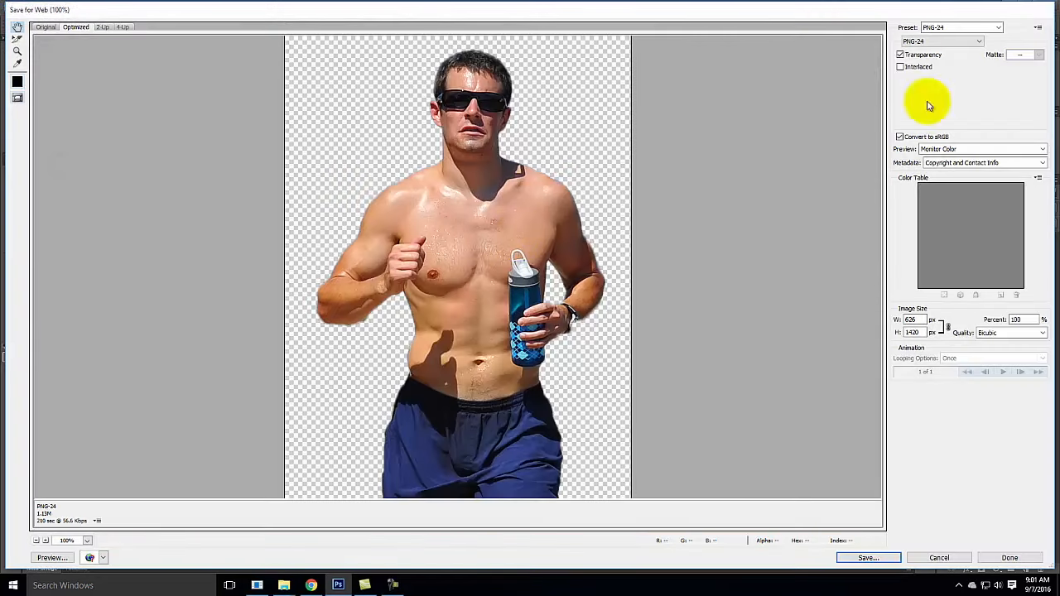
pyautogui.click(878, 561)
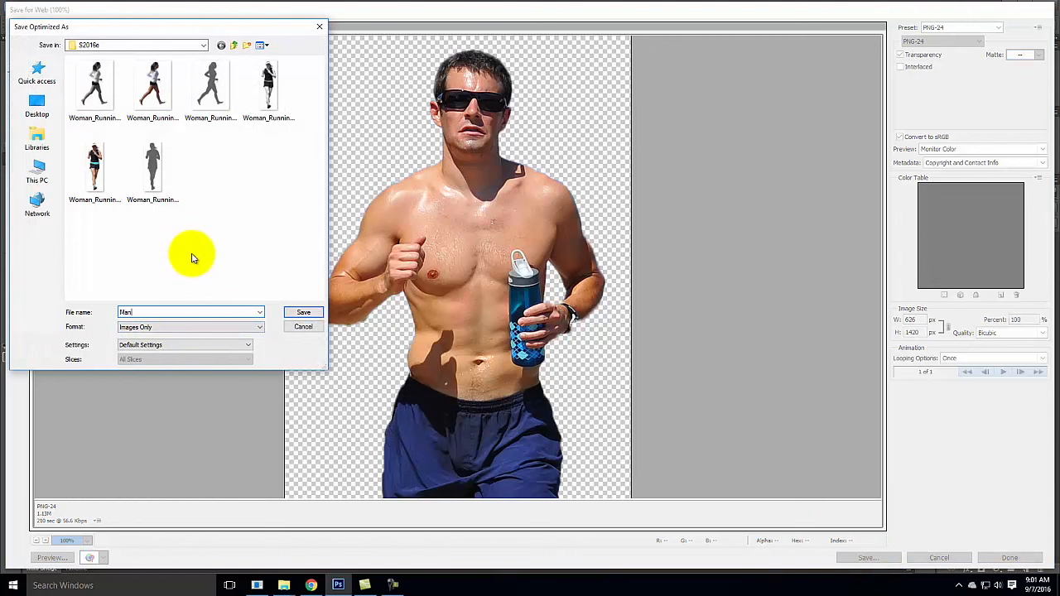
pyautogui.write('Man_Runningg')
pyautogui.press('BackSpace')
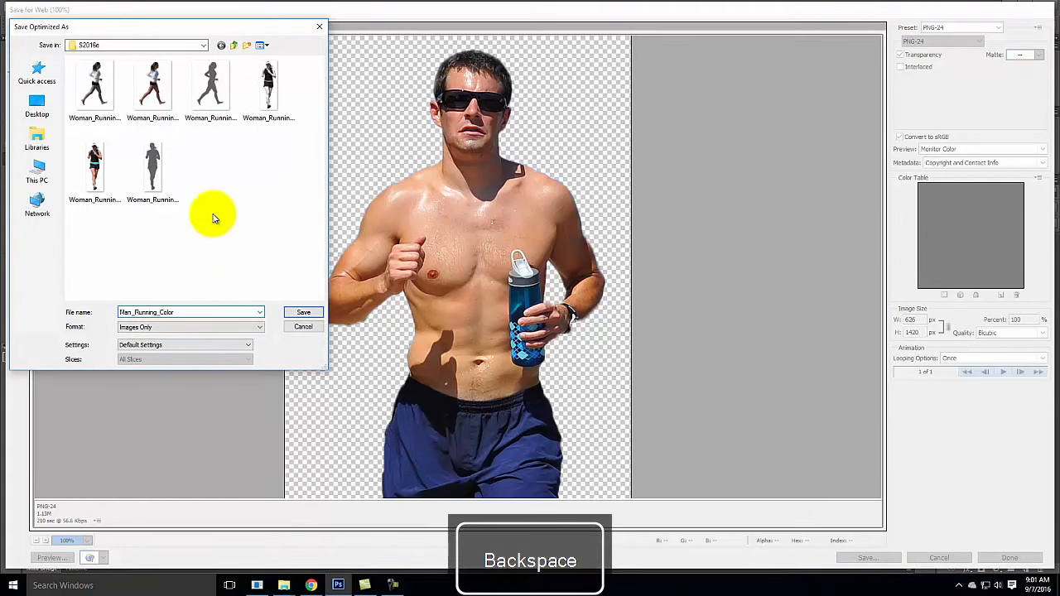
pyautogui.click(303, 312)
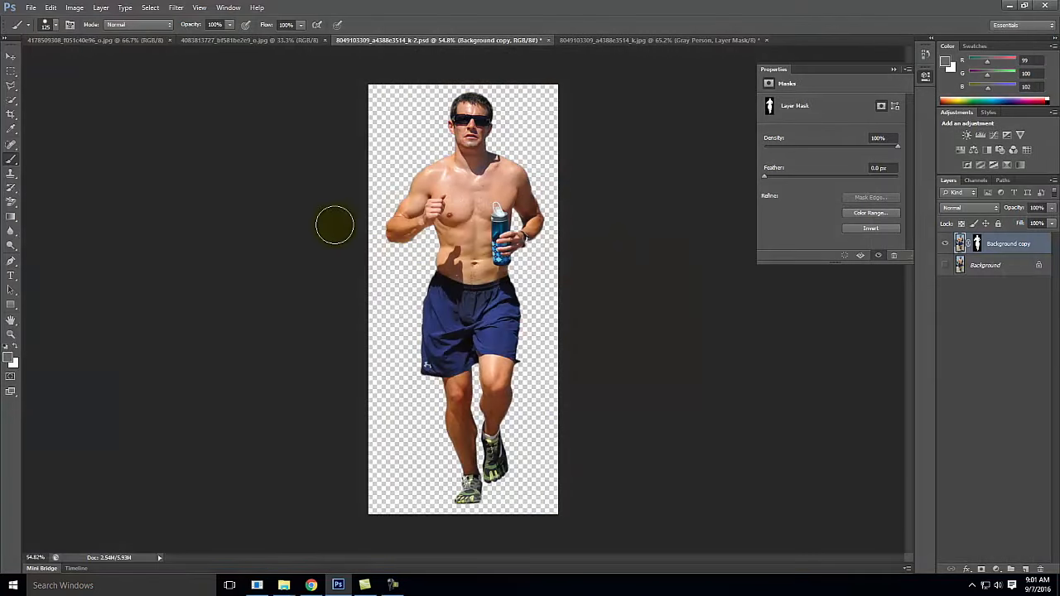
# Add a Channel Mixer adjustment layer named Black & White above the Background copy layer
pyautogui.click(97, 16)
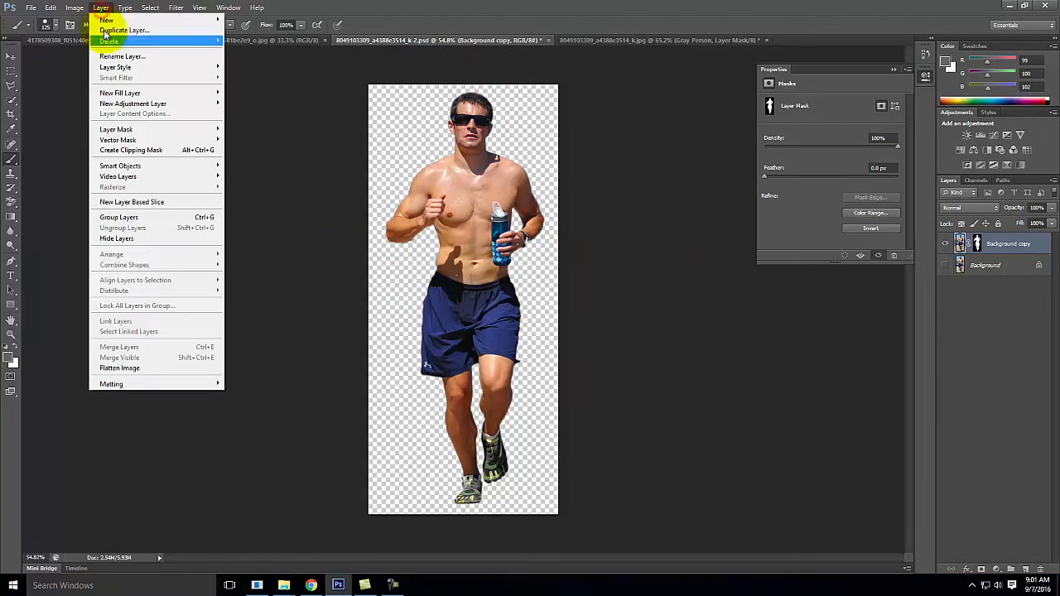
pyautogui.moveTo(140, 106)
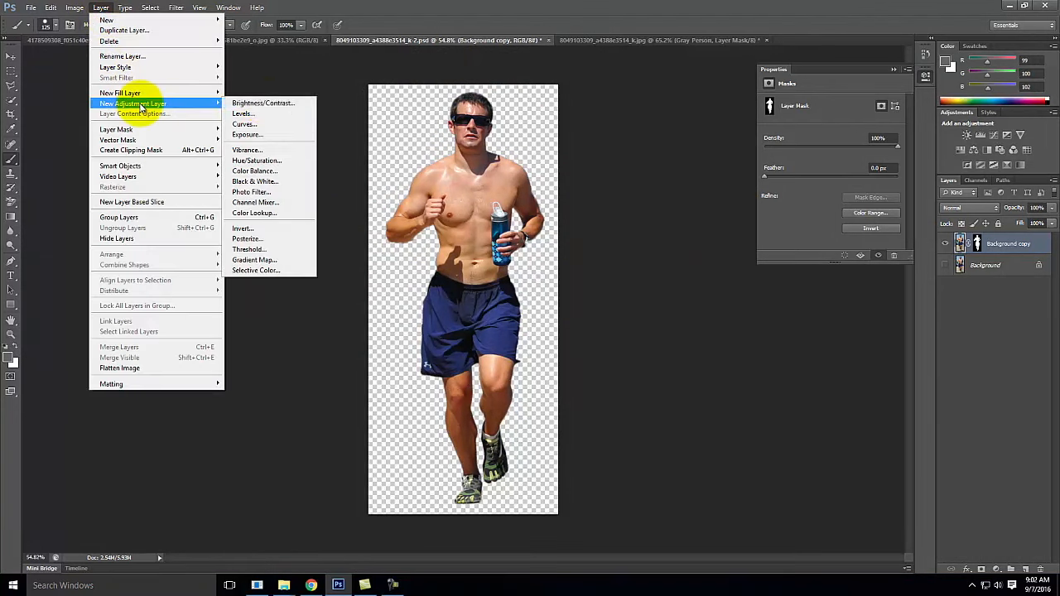
pyautogui.click(280, 202)
pyautogui.click(468, 182)
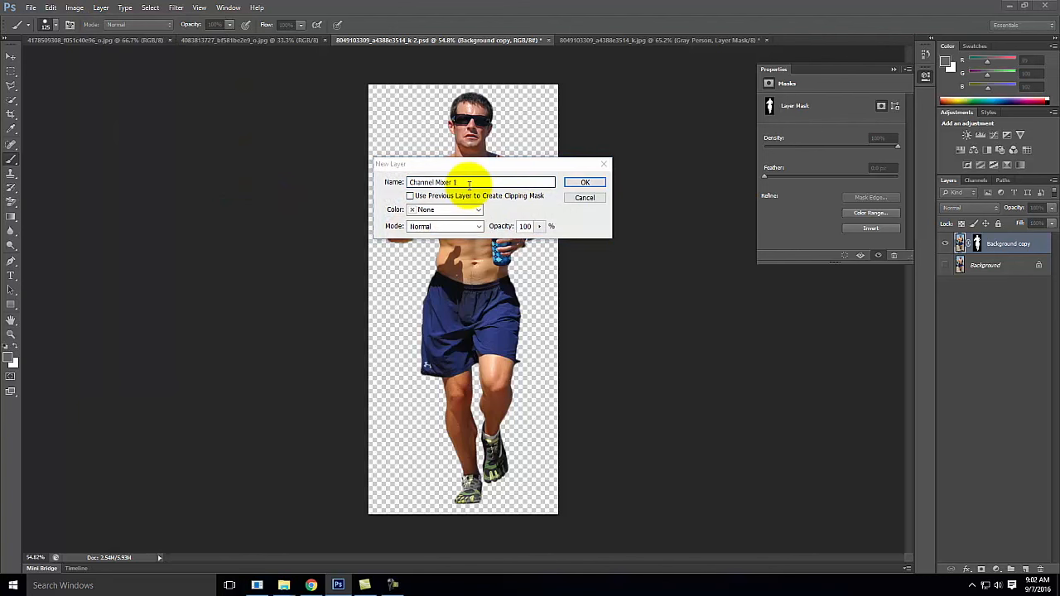
pyautogui.hotkey('shift', 'b')
pyautogui.press('c')
pyautogui.click(468, 183)
pyautogui.write('Black & White')
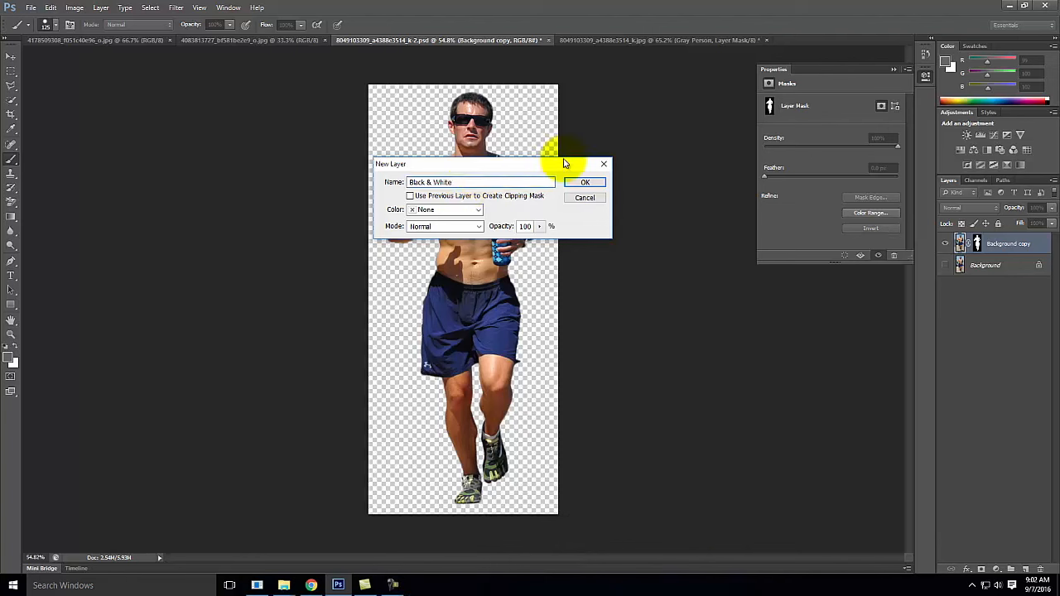
pyautogui.click(585, 183)
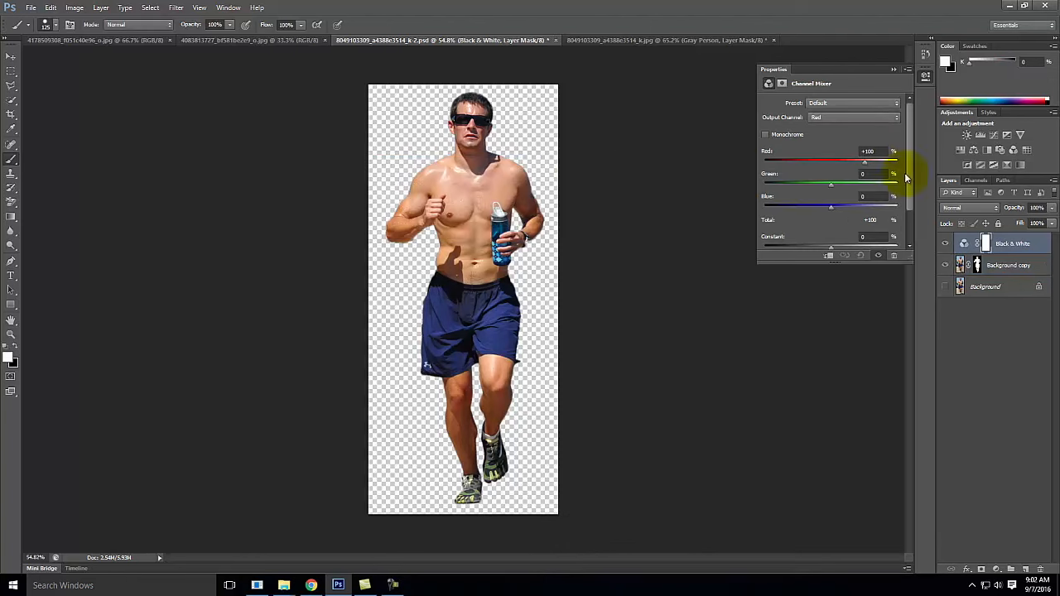
# Make the Channel Mixer monochrome, try the red filter preset, and apply the Black & White with Yellow Filter preset
pyautogui.click(766, 135)
pyautogui.click(839, 103)
pyautogui.click(840, 171)
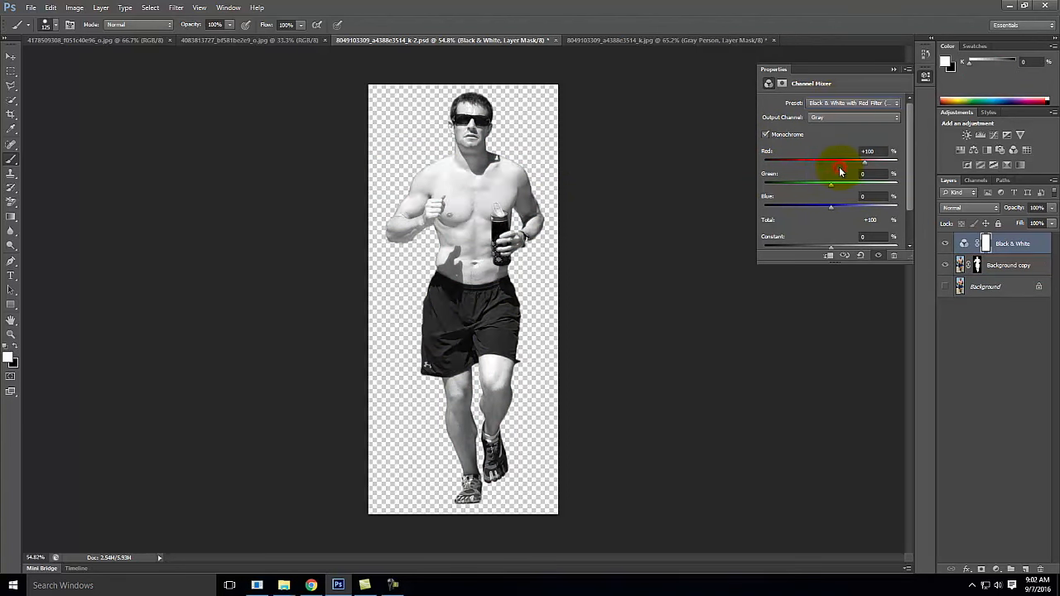
pyautogui.click(841, 104)
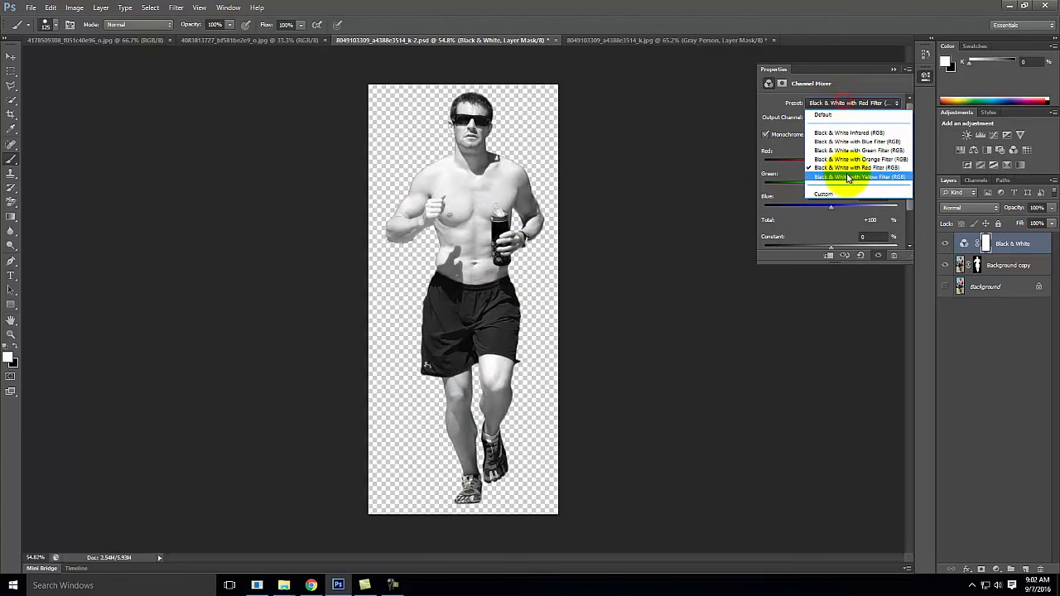
pyautogui.click(848, 175)
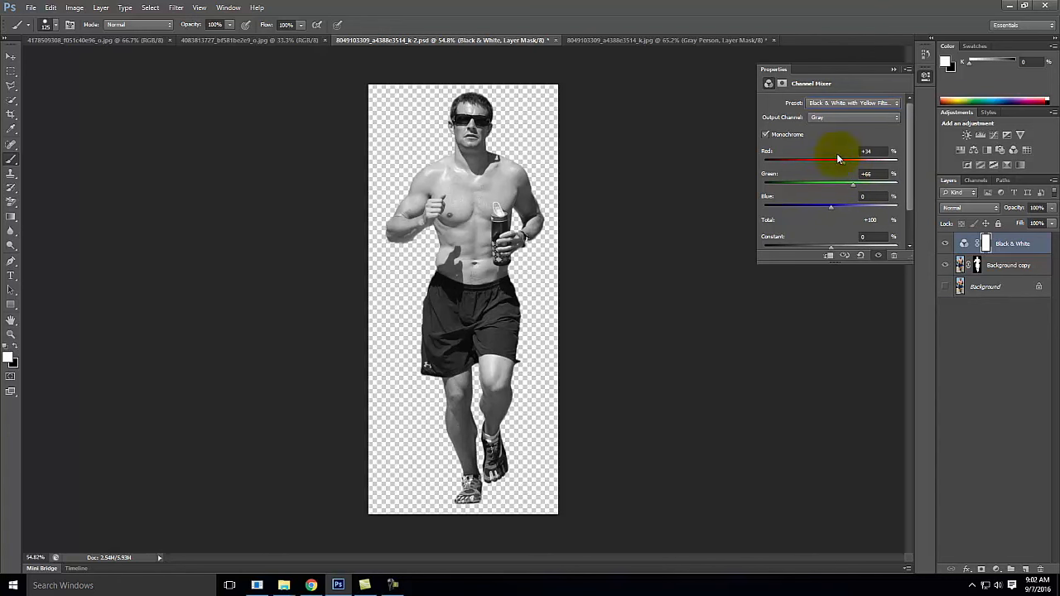
pyautogui.click(892, 71)
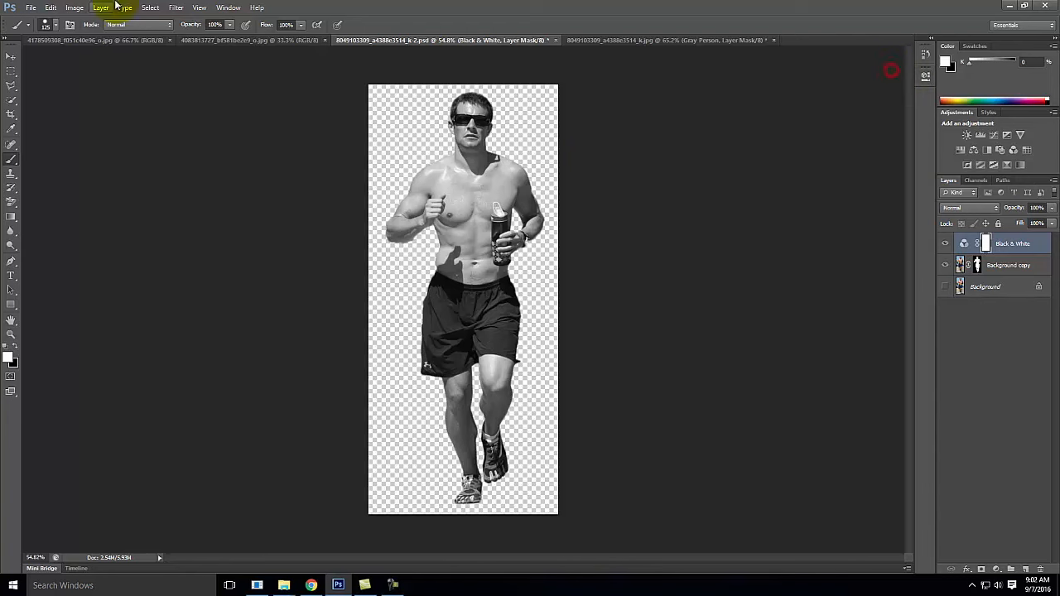
# Export the black and white cutout for the web as a transparent PNG-24 named Man_Running_BW.png in the S2016e folder
pyautogui.click(31, 10)
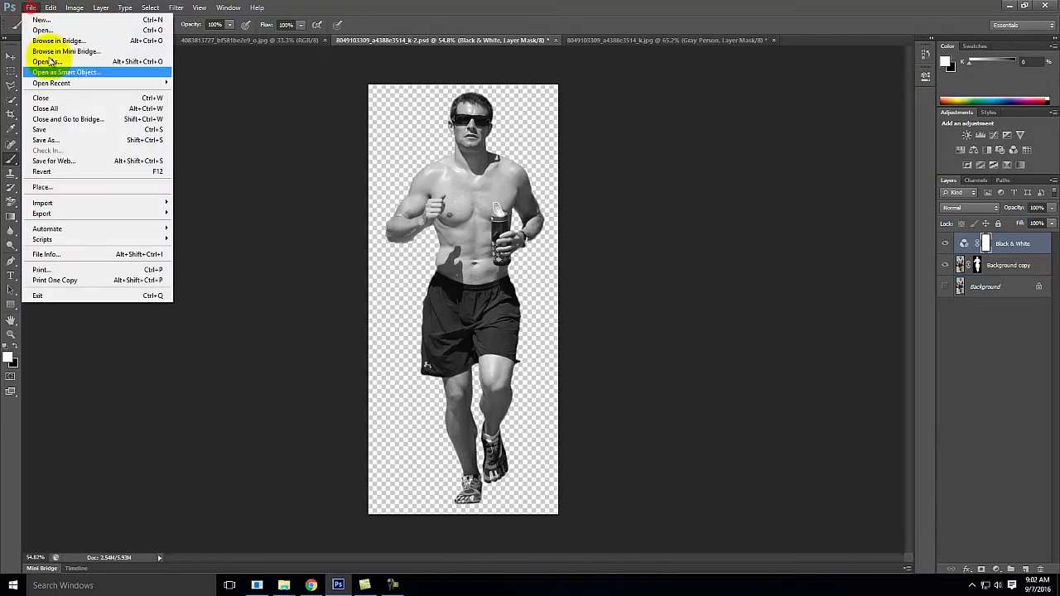
pyautogui.click(63, 156)
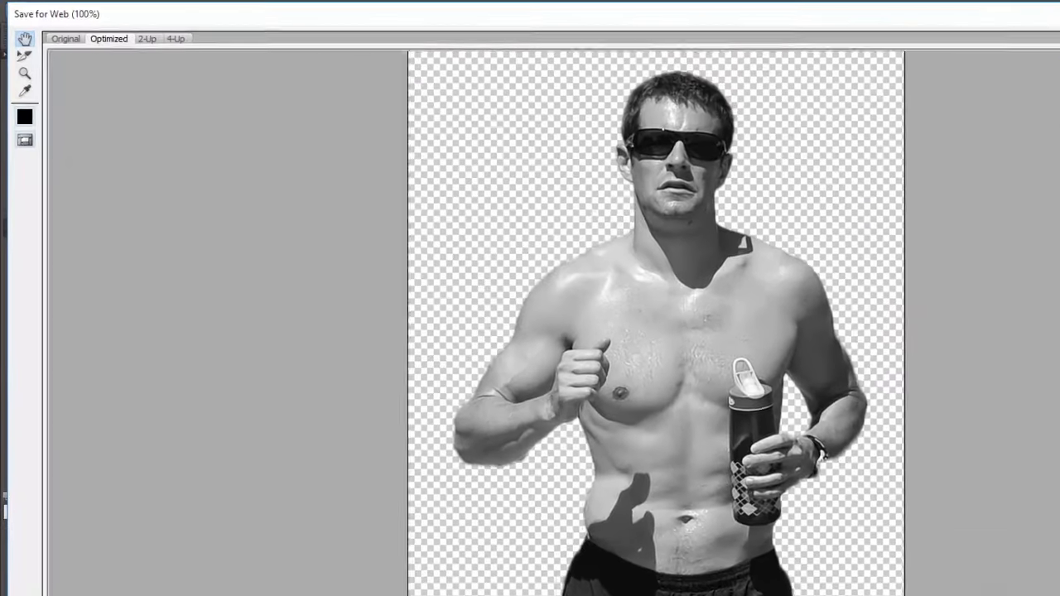
pyautogui.click(1059, 595)
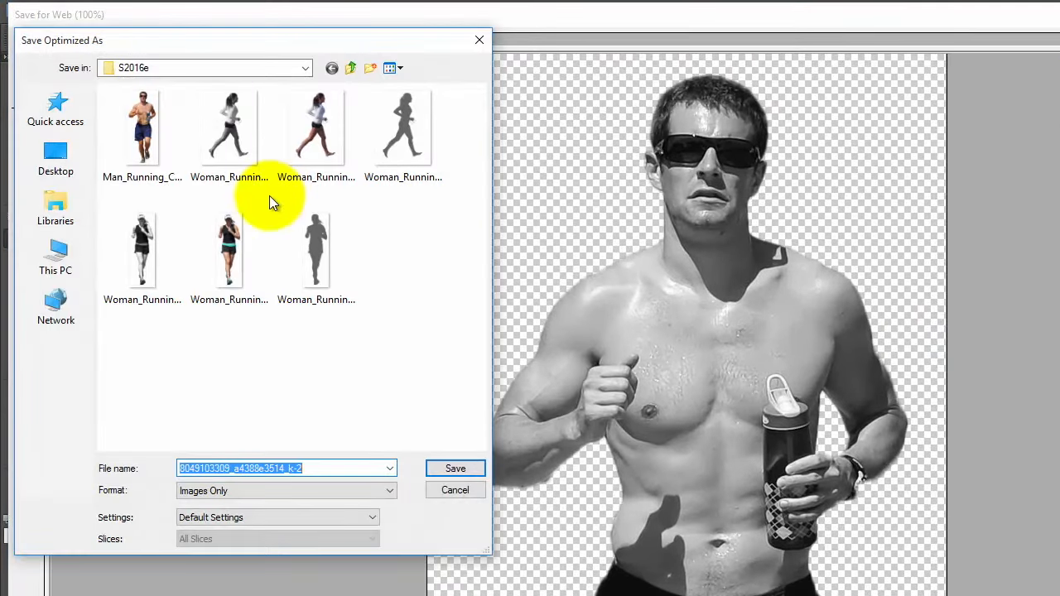
pyautogui.click(146, 147)
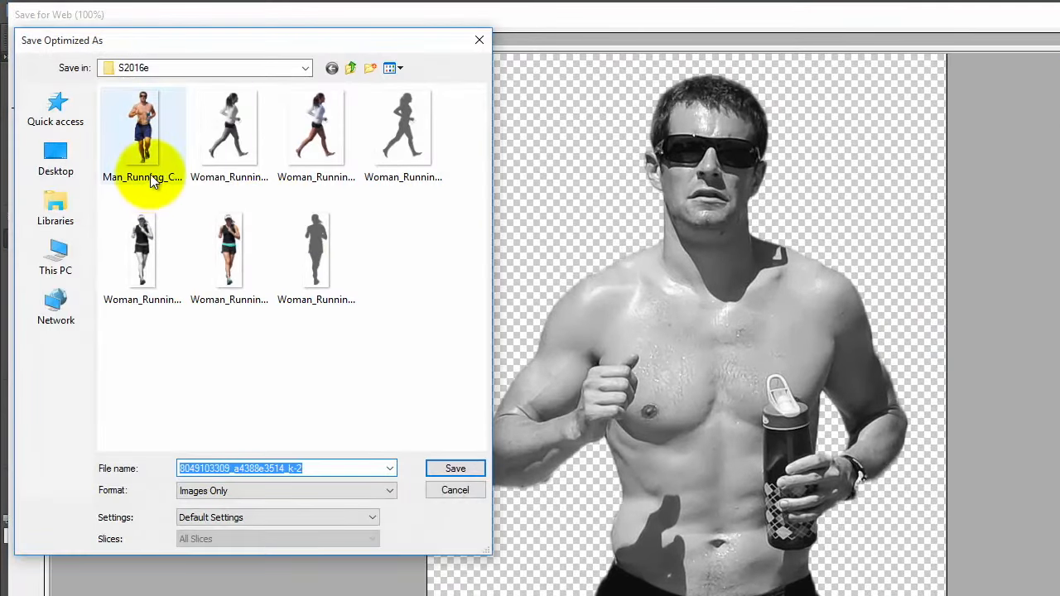
pyautogui.click(246, 476)
pyautogui.click(263, 469)
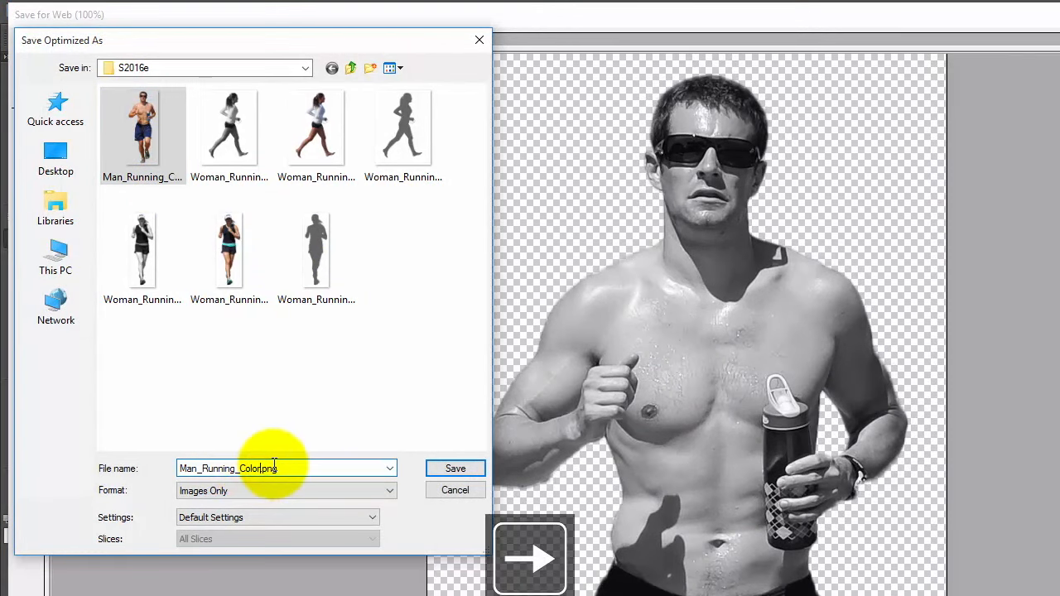
pyautogui.press('BackSpace')
pyautogui.press('BackSpace')
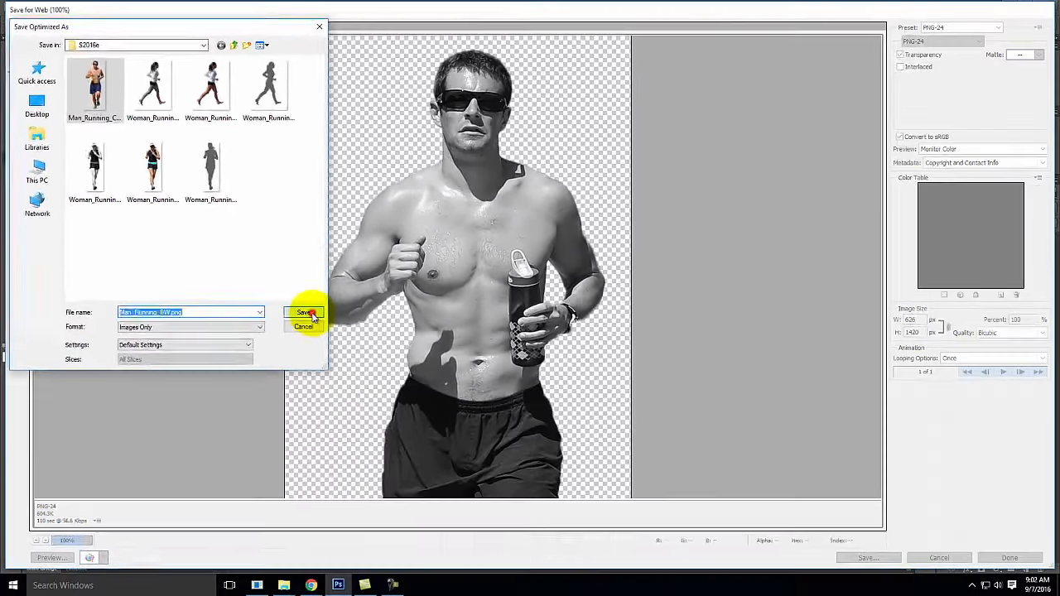
pyautogui.click(456, 469)
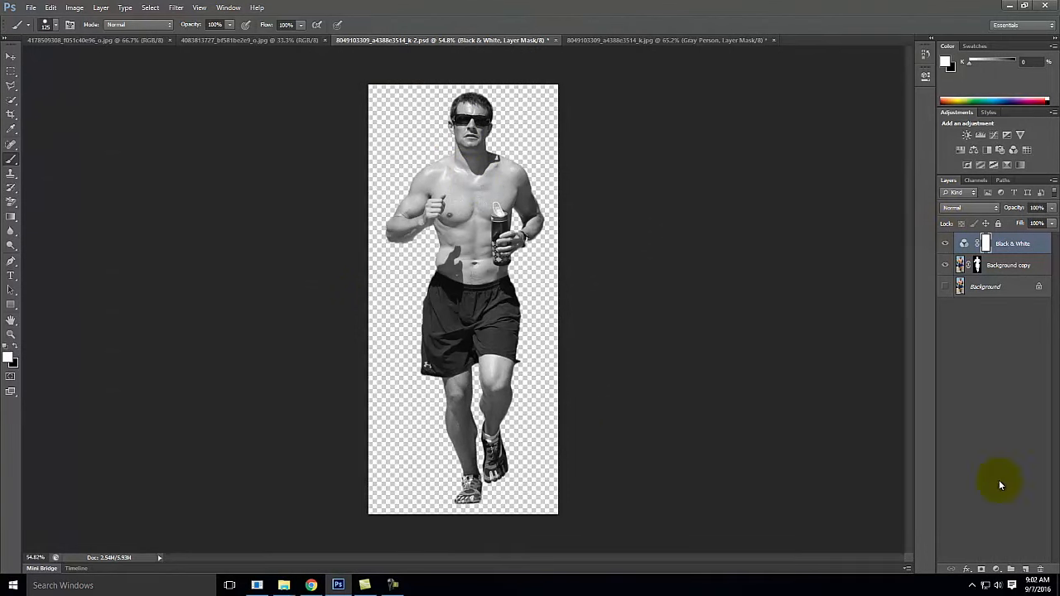
# Add a new layer above the Black & White adjustment and set the foreground color to C 0, M 0, Y 0, K 75
pyautogui.click(1026, 570)
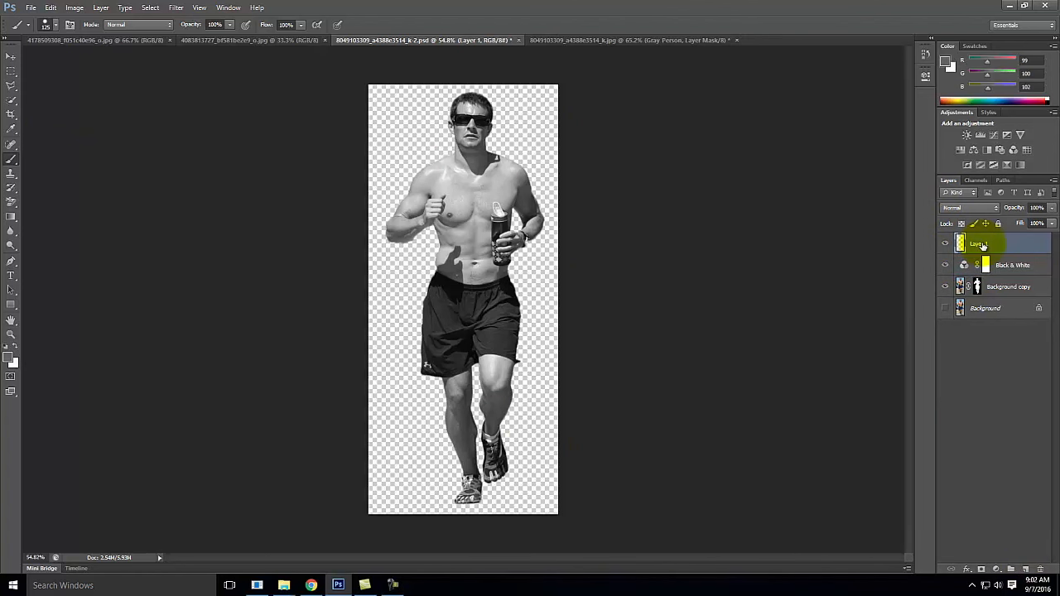
pyautogui.click(11, 160)
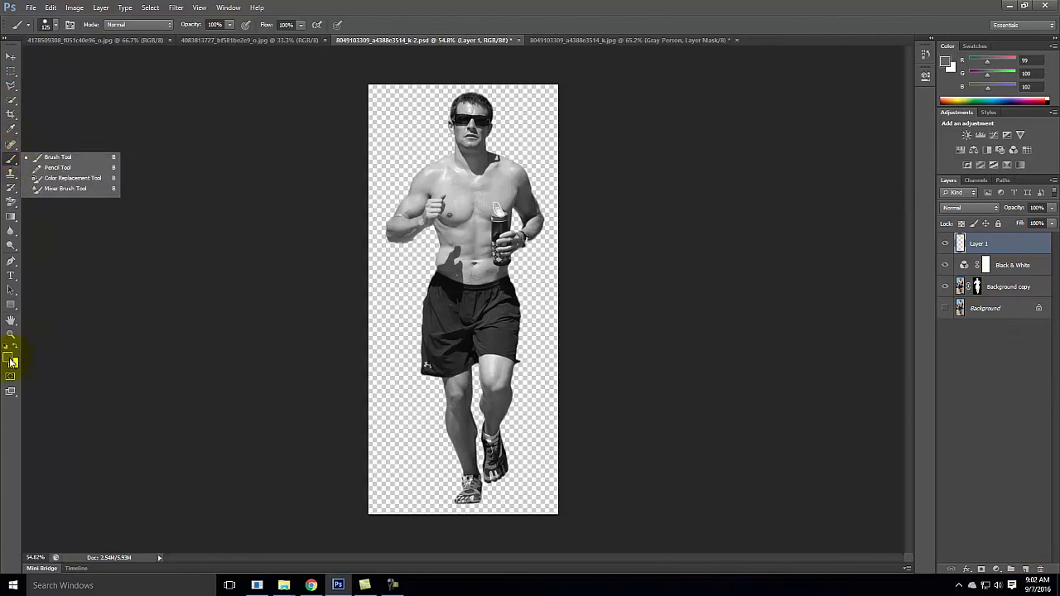
pyautogui.click(11, 359)
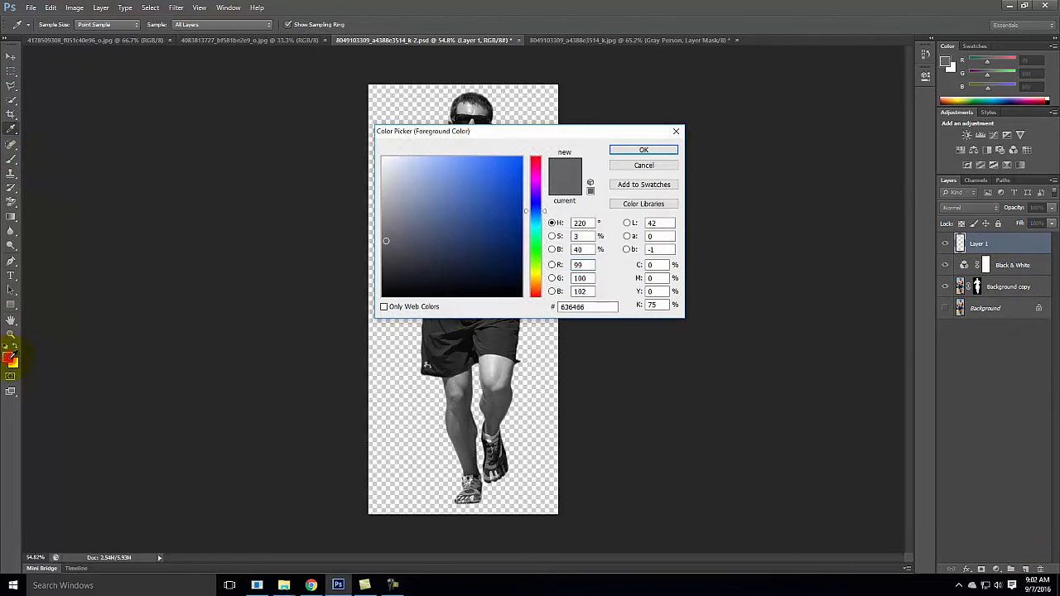
pyautogui.click(658, 264)
pyautogui.write('0')
pyautogui.press('Tab')
pyautogui.write('0')
pyautogui.press('Tab')
pyautogui.write('0')
pyautogui.press('Tab')
pyautogui.write('75')
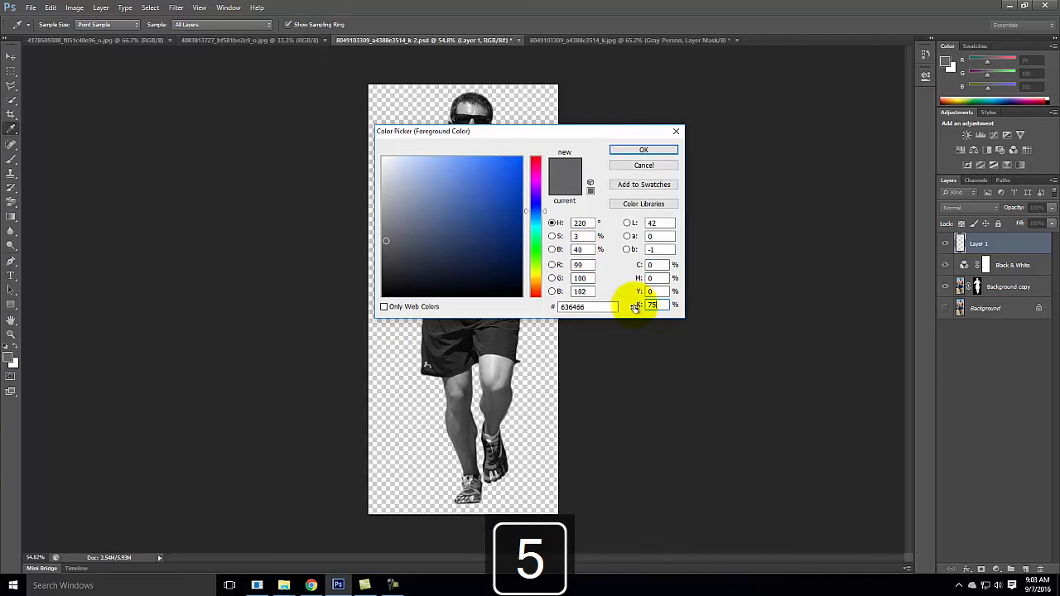
pyautogui.click(641, 150)
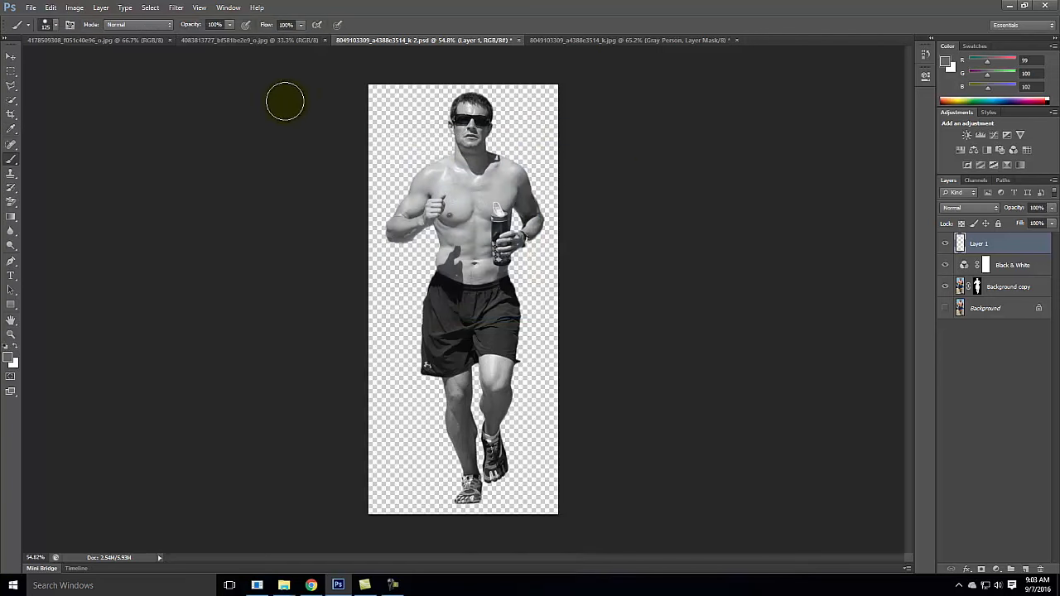
# Paint all of Layer 1 gray with the Brush tool and copy the Background copy layer's mask onto it
pyautogui.moveTo(279, 94)
pyautogui.mouseDown()
pyautogui.moveTo(471, 102)
pyautogui.moveTo(314, 156)
pyautogui.moveTo(452, 223)
pyautogui.moveTo(272, 291)
pyautogui.moveTo(544, 416)
pyautogui.moveTo(336, 507)
pyautogui.mouseUp()
pyautogui.moveTo(507, 469)
pyautogui.mouseDown()
pyautogui.moveTo(428, 428)
pyautogui.moveTo(546, 279)
pyautogui.mouseUp()
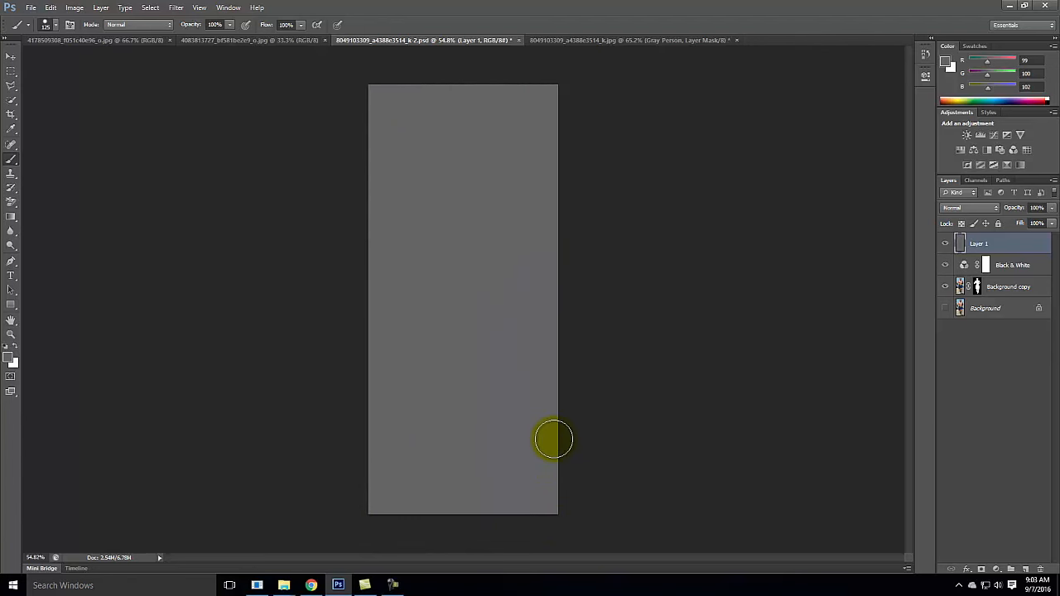
pyautogui.click(978, 286)
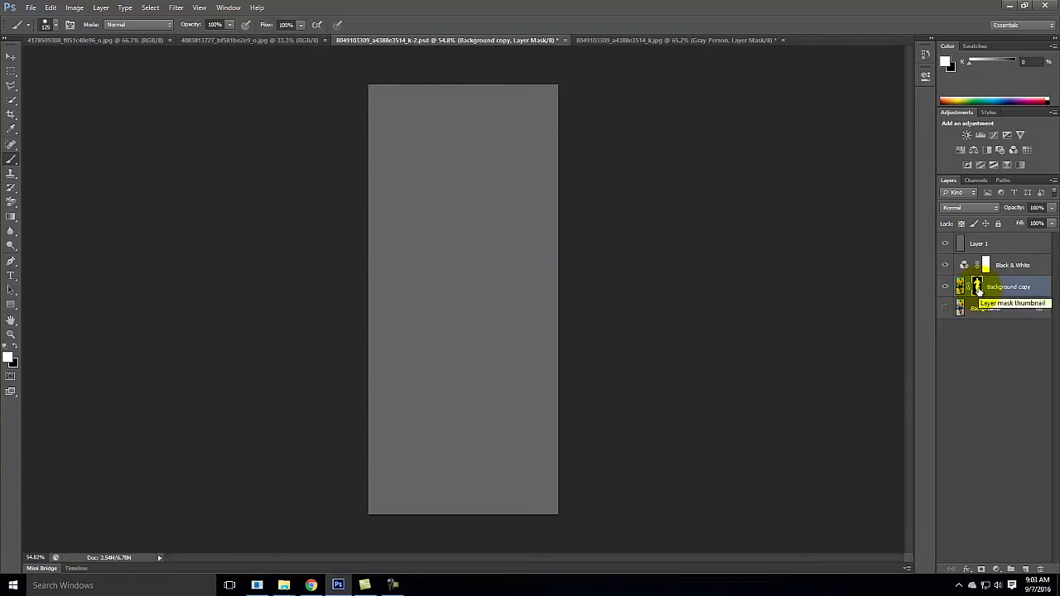
pyautogui.moveTo(978, 290); pyautogui.dragTo(982, 244)
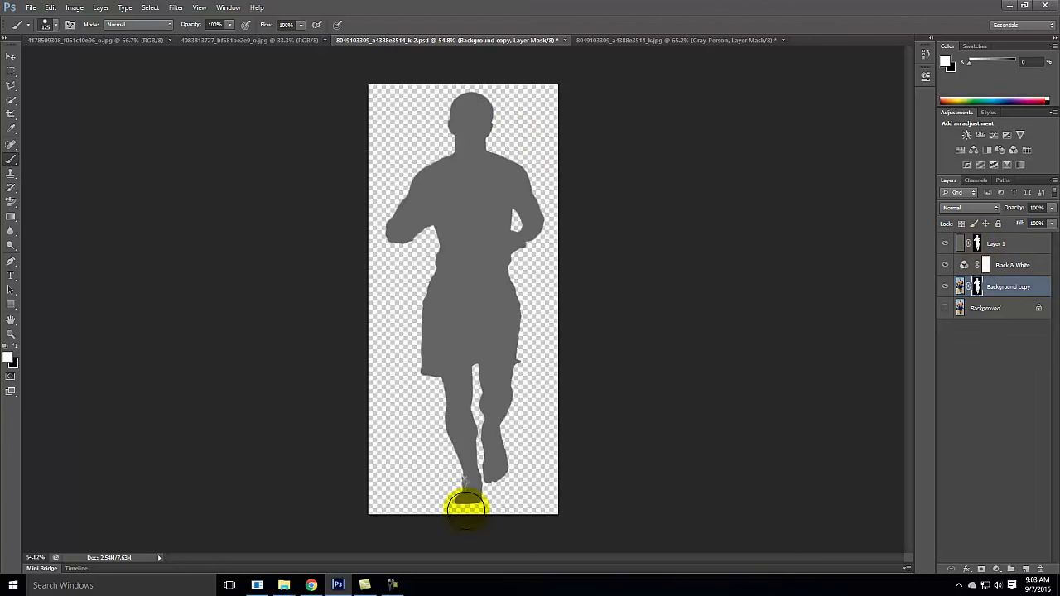
# Paint white on the Layer 1 mask with a size 30 brush to fill the gaps around the front shoe's laces
pyautogui.hotkey('ctrl', '=')
pyautogui.hotkey('ctrl', '=')
pyautogui.hotkey('ctrl', '=')
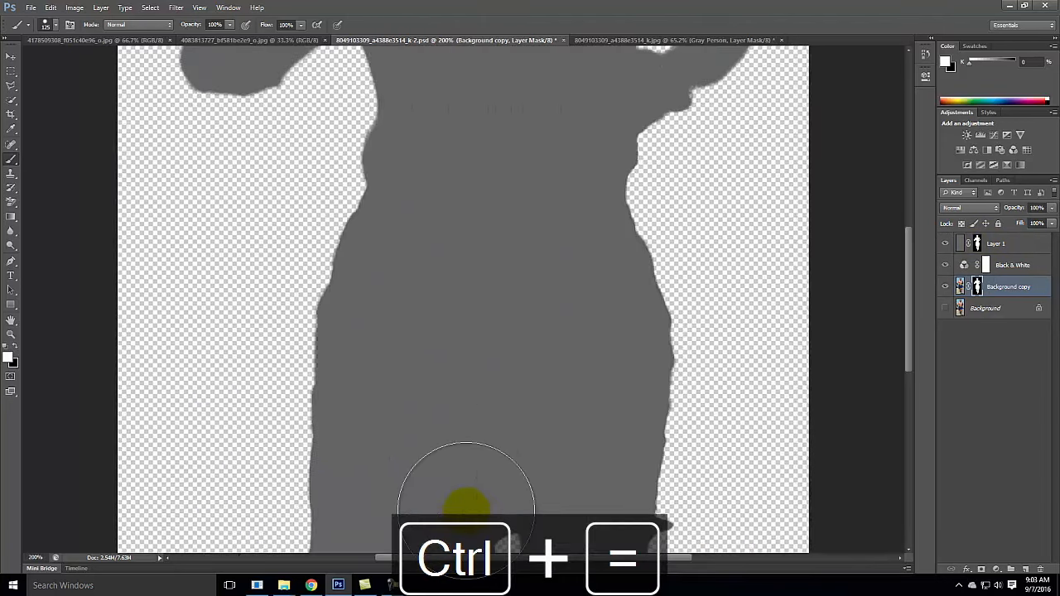
pyautogui.scroll(-10, 473, 202)
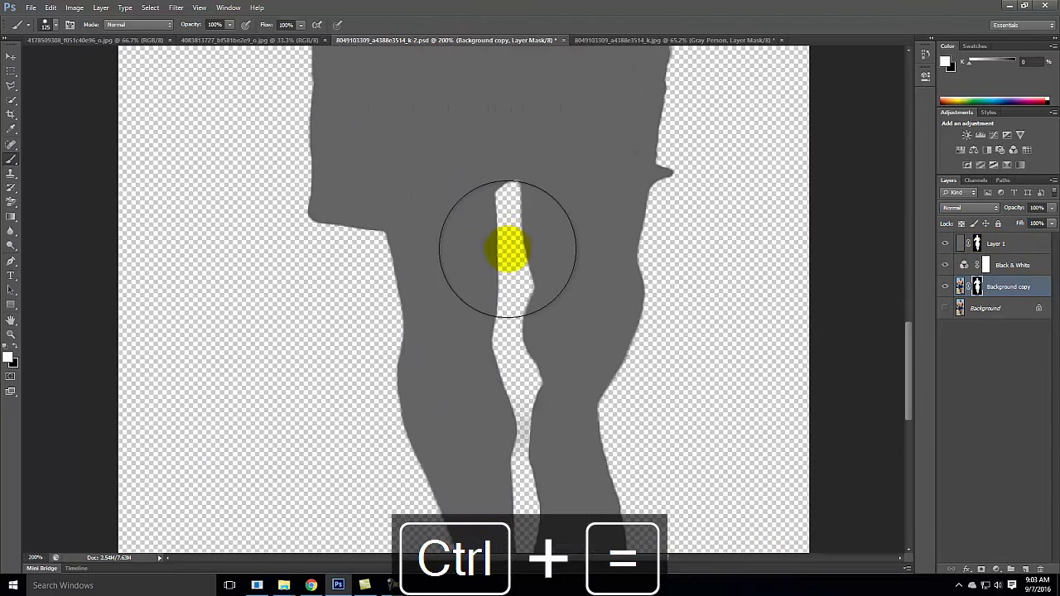
pyautogui.scroll(-3, 515, 265)
pyautogui.press('space')
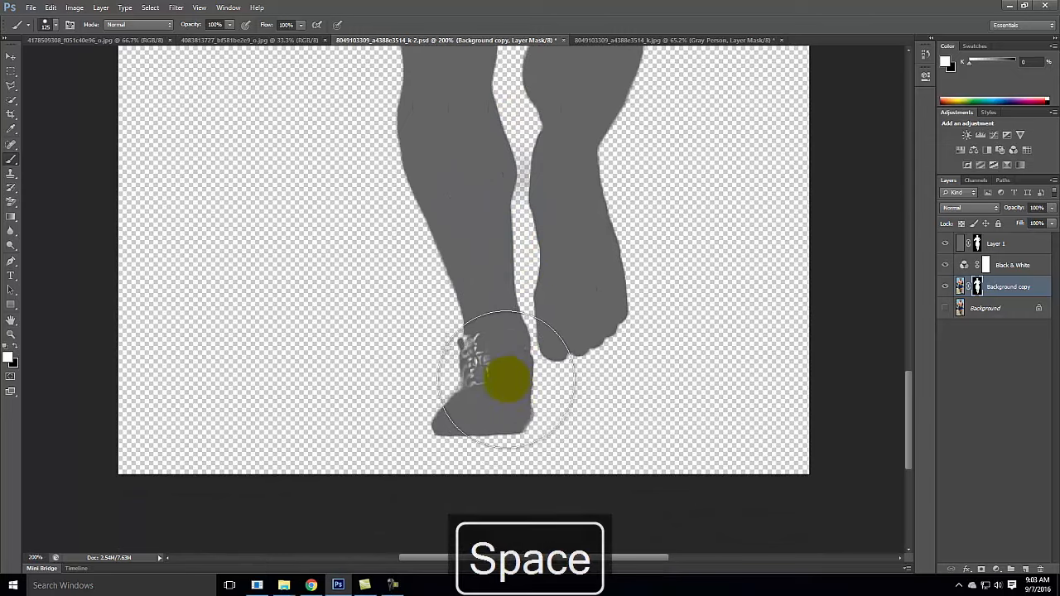
pyautogui.moveTo(503, 378); pyautogui.dragTo(514, 354)
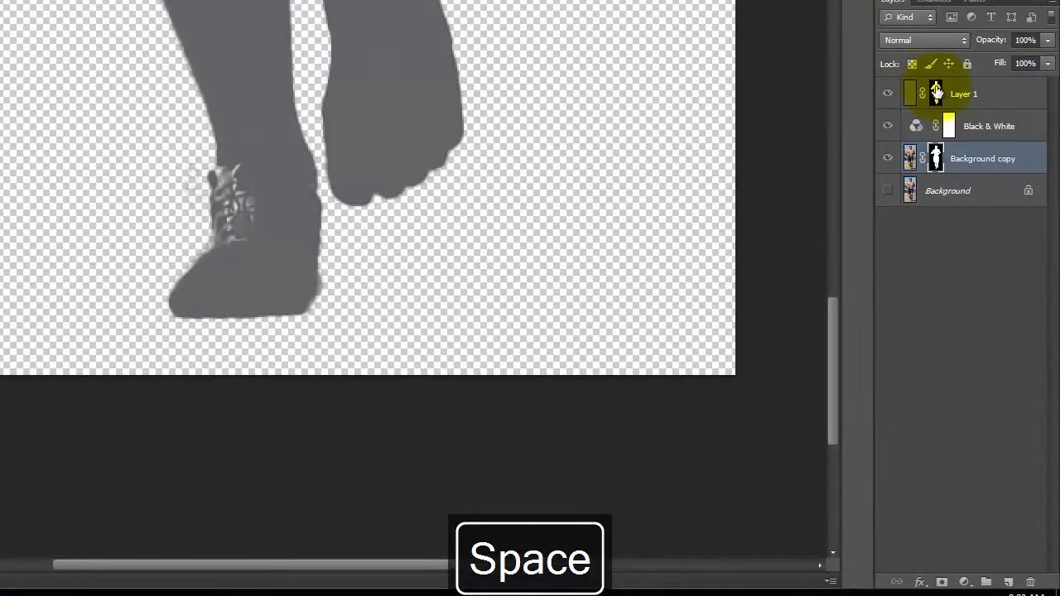
pyautogui.click(977, 244)
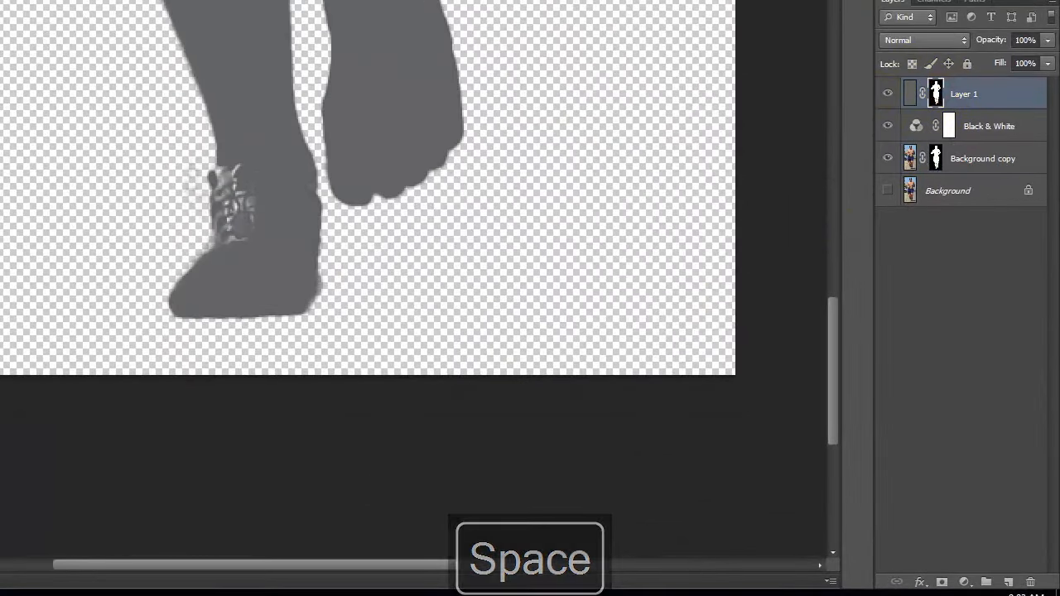
pyautogui.click(206, 258)
pyautogui.press('[')
pyautogui.press('[')
pyautogui.press('[')
pyautogui.press('[')
pyautogui.press('[')
pyautogui.press('[')
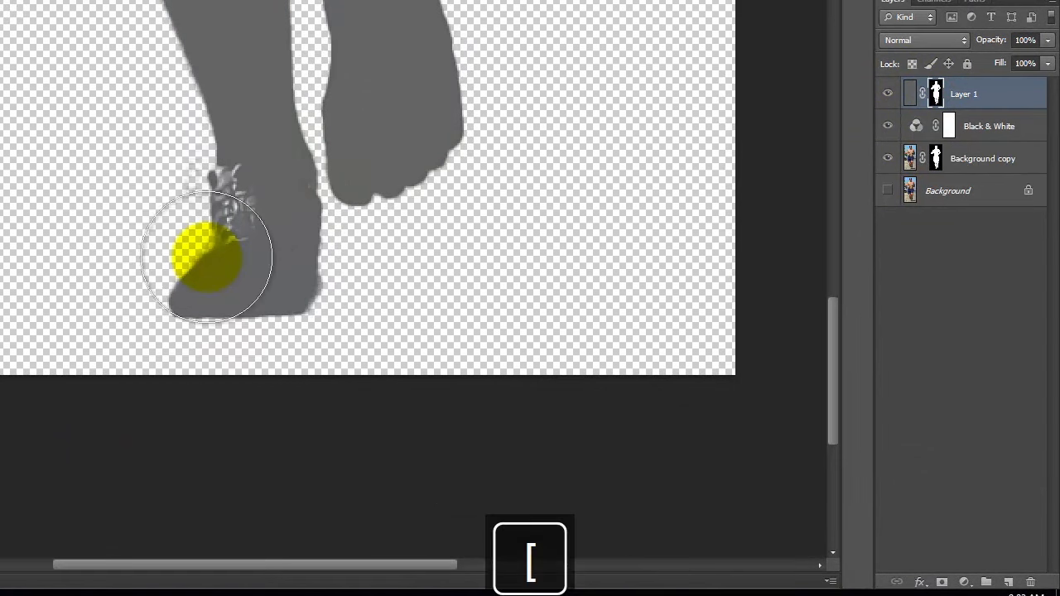
pyautogui.press('[')
pyautogui.moveTo(251, 167)
pyautogui.mouseDown()
pyautogui.moveTo(237, 184)
pyautogui.moveTo(239, 244)
pyautogui.moveTo(237, 234)
pyautogui.mouseUp()
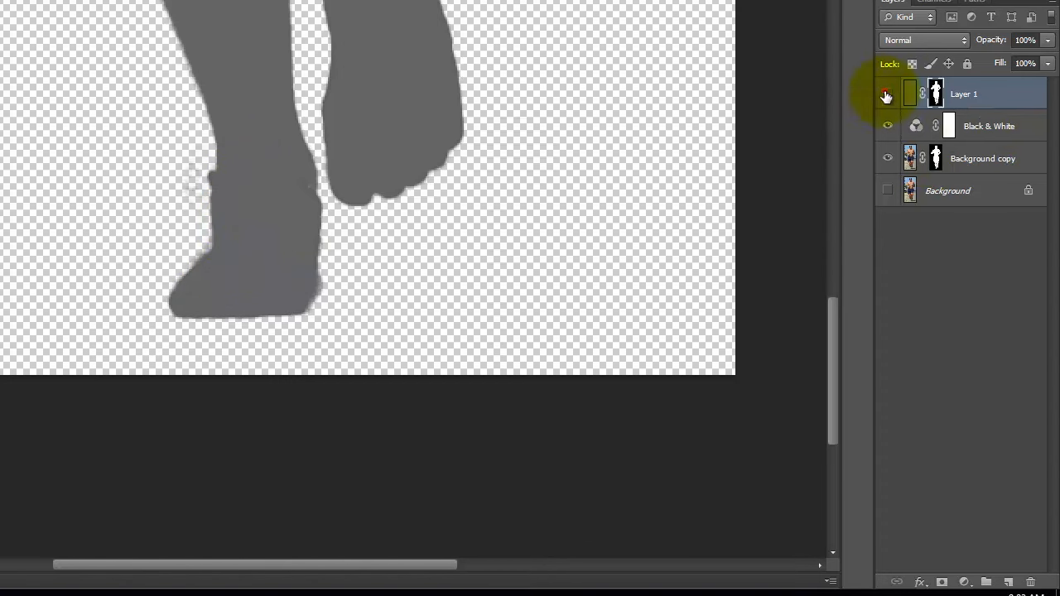
# Hide Layer 1 and Black & White, and paint white on the Background copy mask over the front shoe's laces
pyautogui.moveTo(887, 96); pyautogui.dragTo(887, 116)
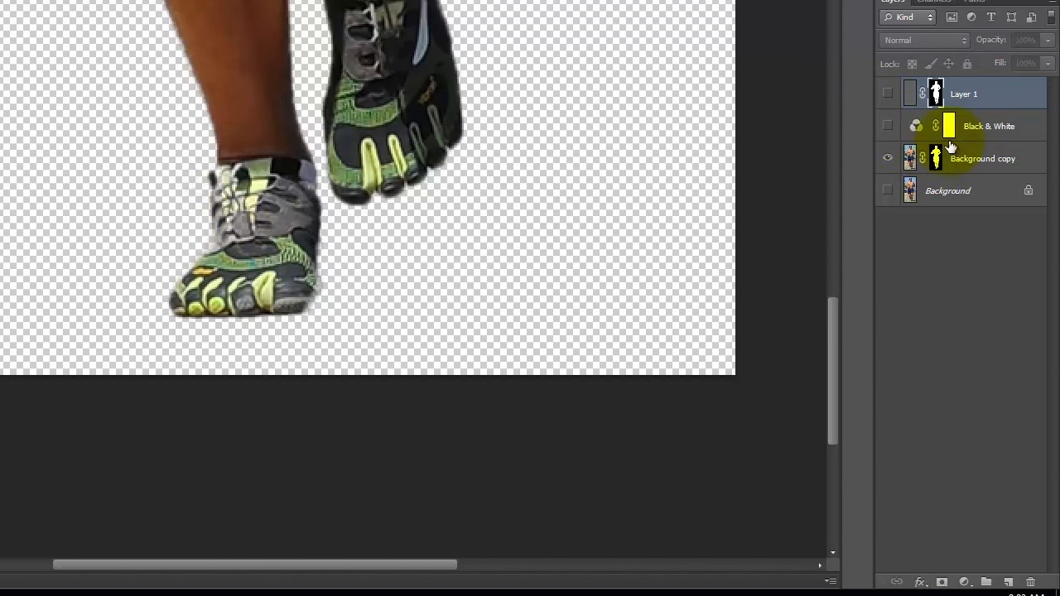
pyautogui.click(936, 162)
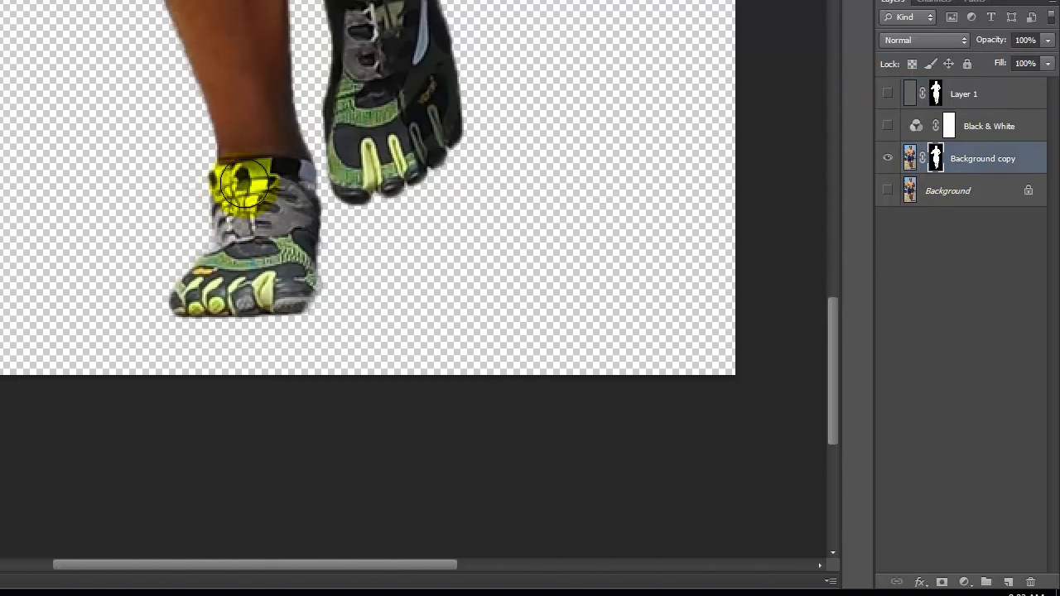
pyautogui.moveTo(241, 180); pyautogui.dragTo(241, 246)
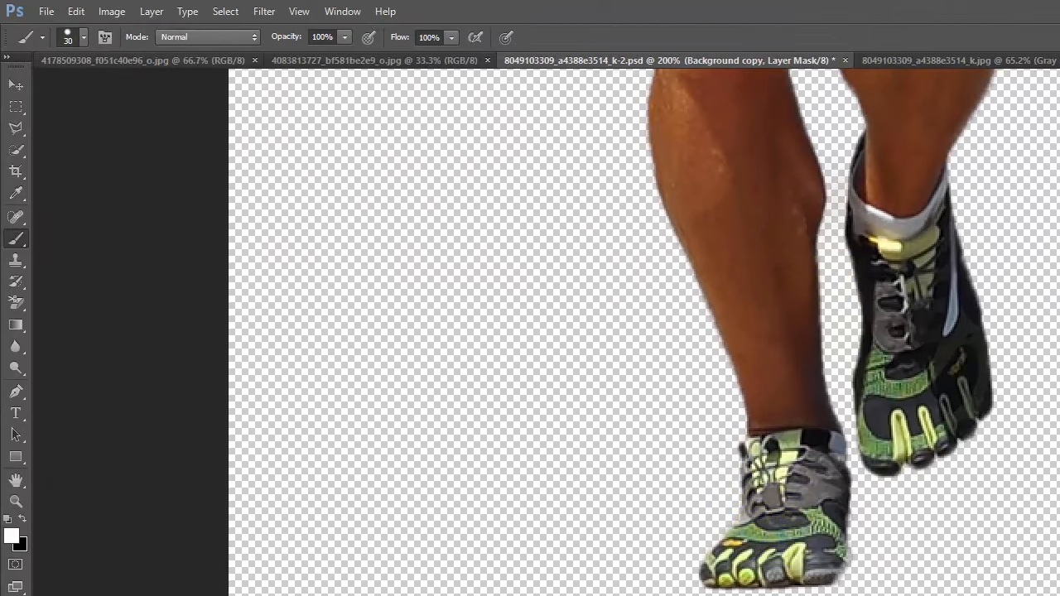
# Show Layer 1 again and export the gray silhouette for the web as a transparent PNG-24 named Man_Running_Gray.png
pyautogui.click(1059, 381)
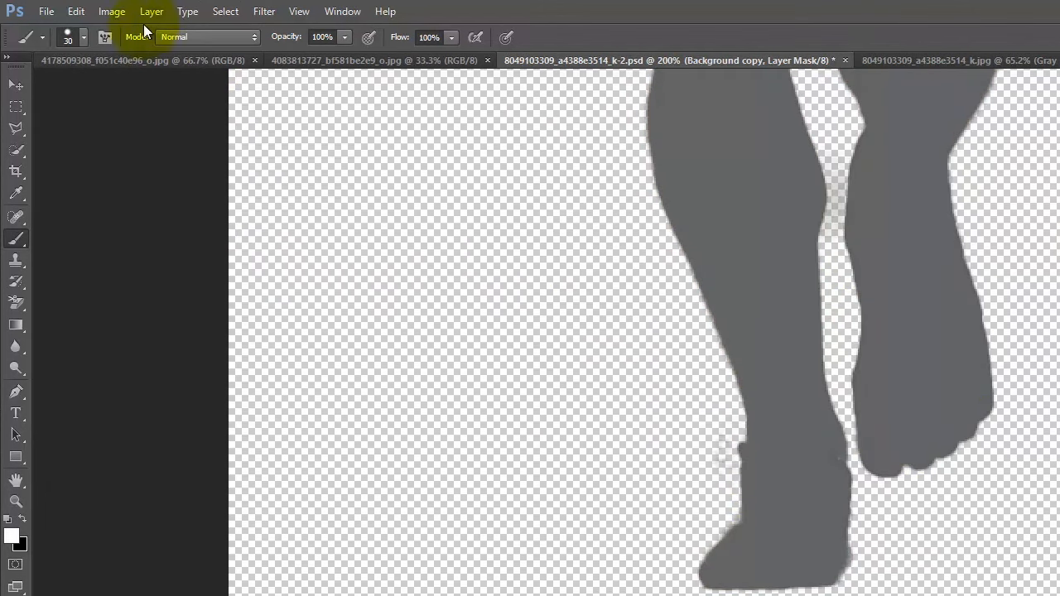
pyautogui.hotkey('ctrl', '0')
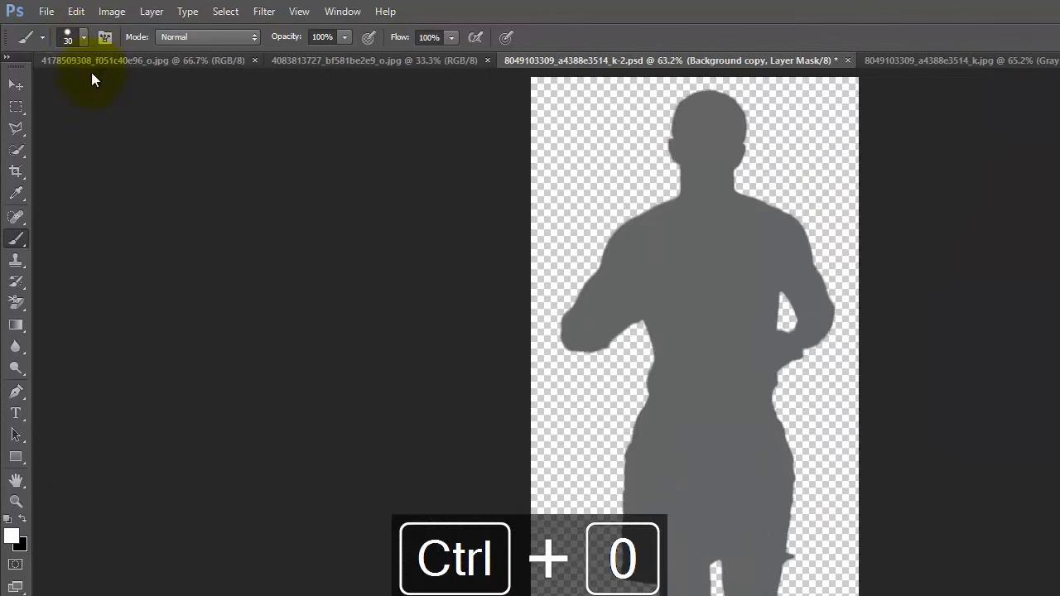
pyautogui.click(46, 11)
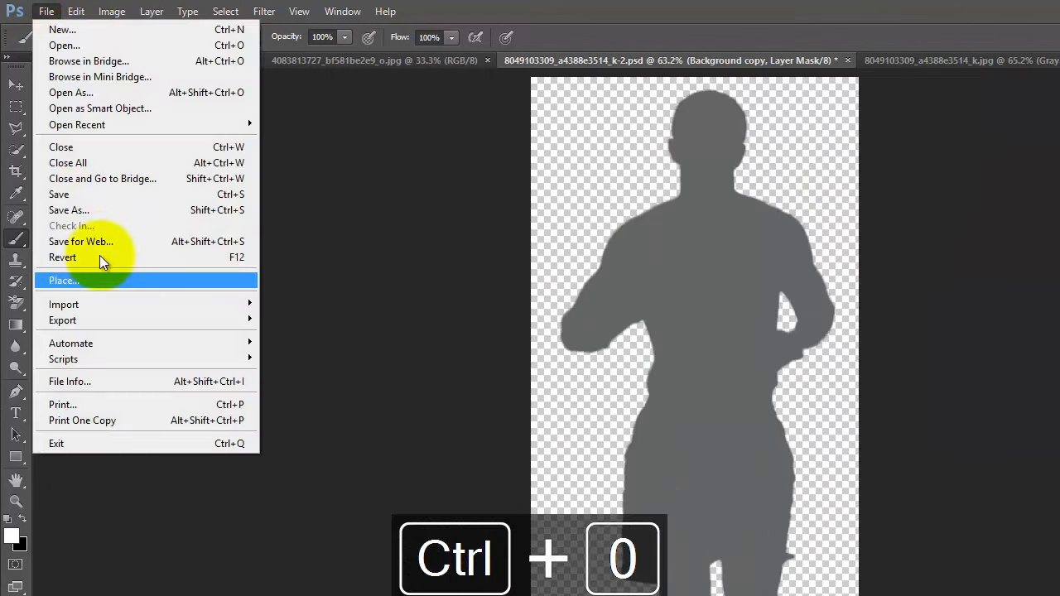
pyautogui.click(105, 245)
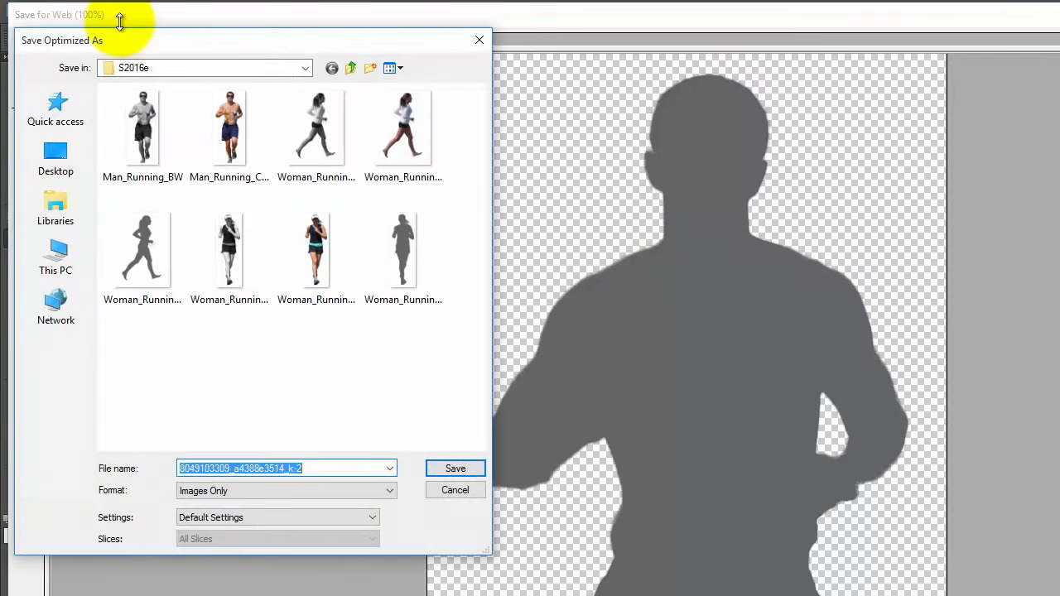
pyautogui.click(238, 137)
pyautogui.click(249, 468)
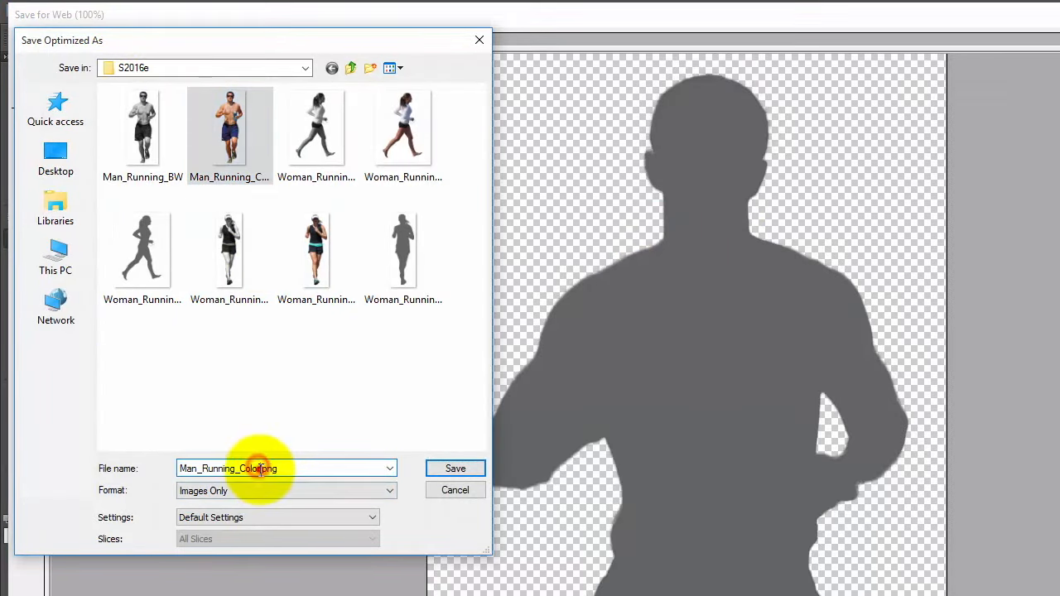
pyautogui.click(259, 469)
pyautogui.press('BackSpace')
pyautogui.press('BackSpace')
pyautogui.press('BackSpace')
pyautogui.press('BackSpace')
pyautogui.press('BackSpace')
pyautogui.write('Gray')
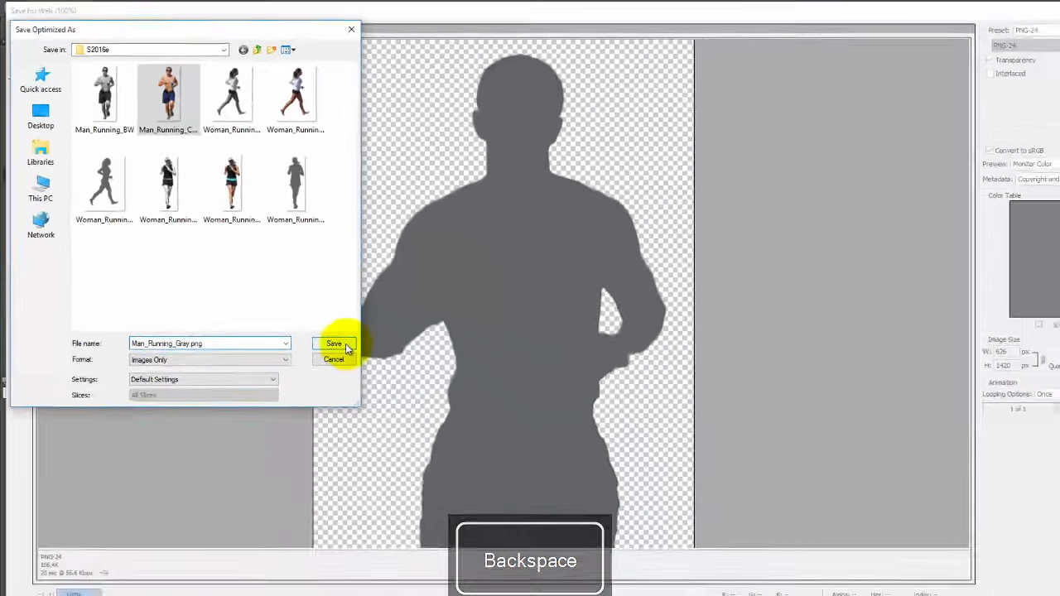
pyautogui.click(419, 417)
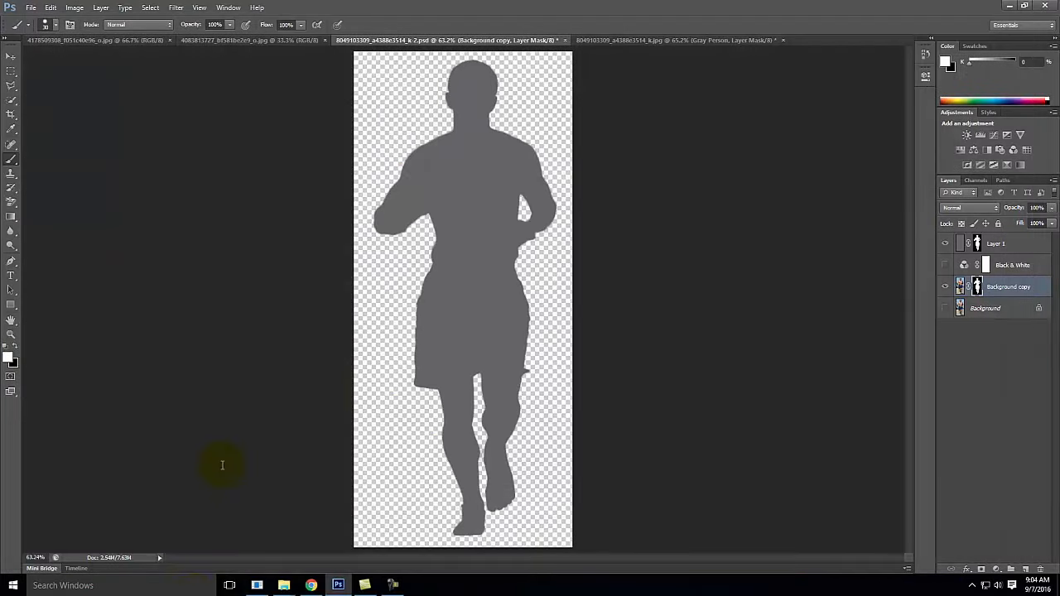
# Switch to Chrome and start a new post on the class website titled "Man Running - " followed by the author's full name
pyautogui.click(310, 586)
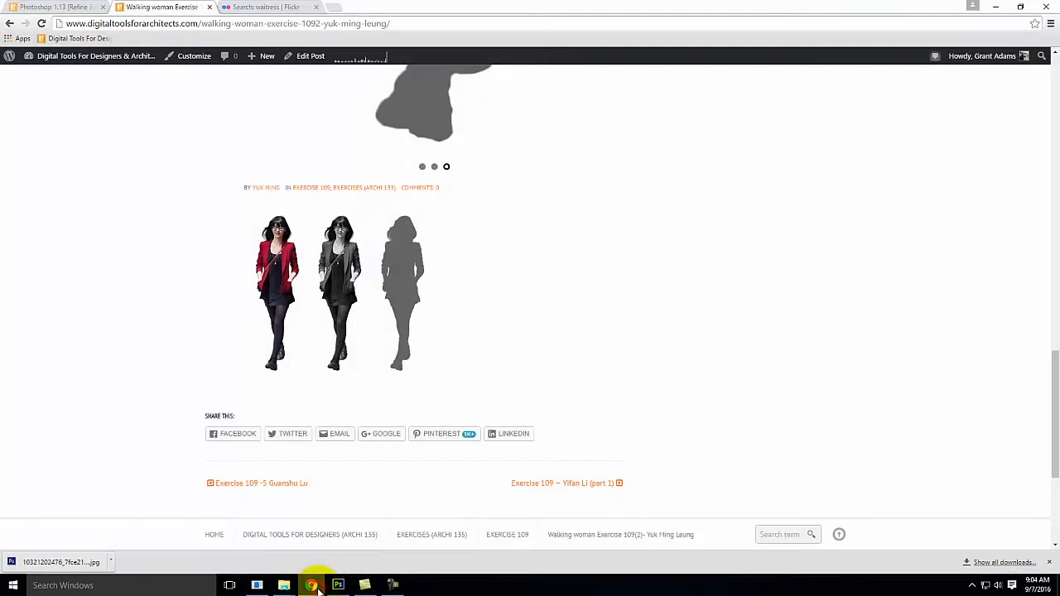
pyautogui.scroll(5, 406, 244)
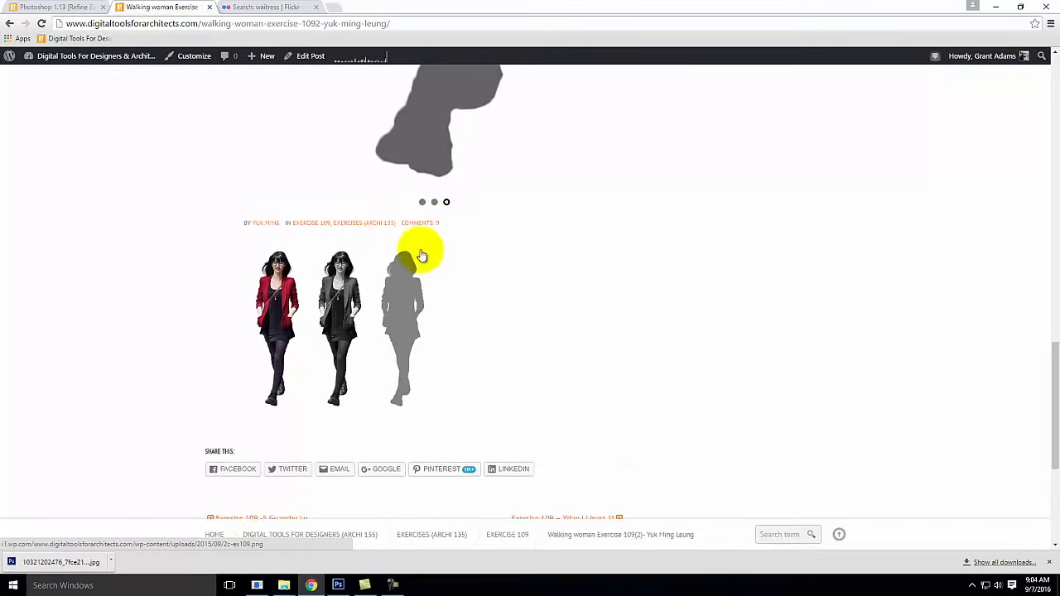
pyautogui.moveTo(258, 57)
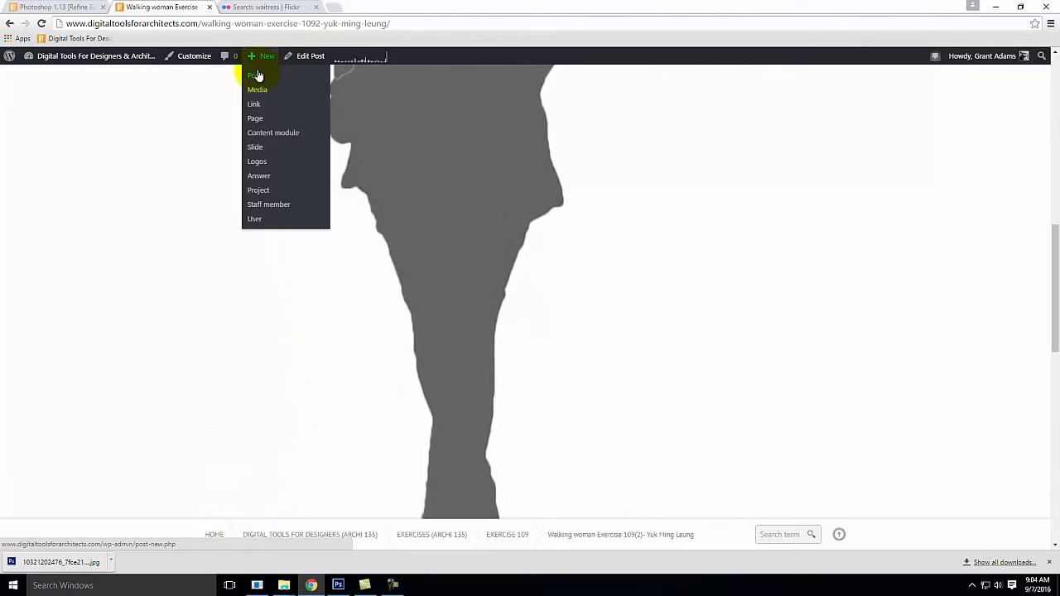
pyautogui.click(259, 78)
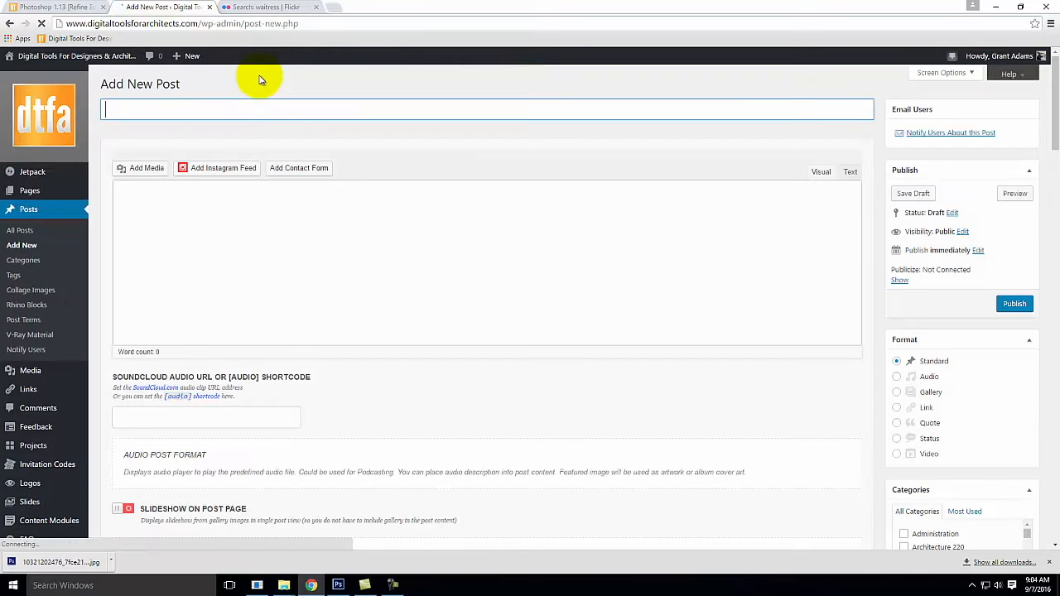
pyautogui.click(160, 110)
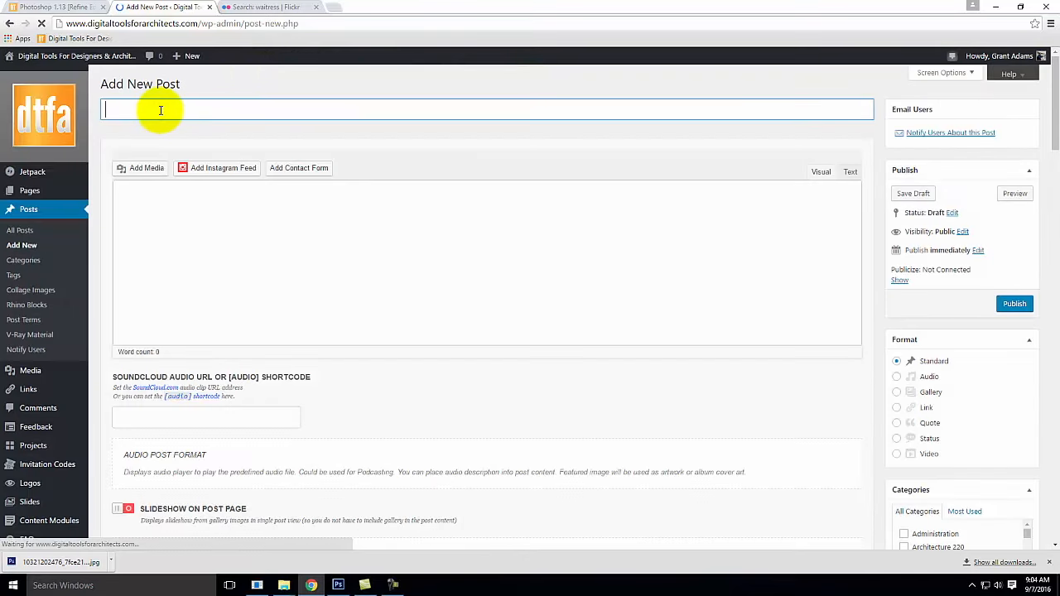
pyautogui.write('Man Running - Gra')
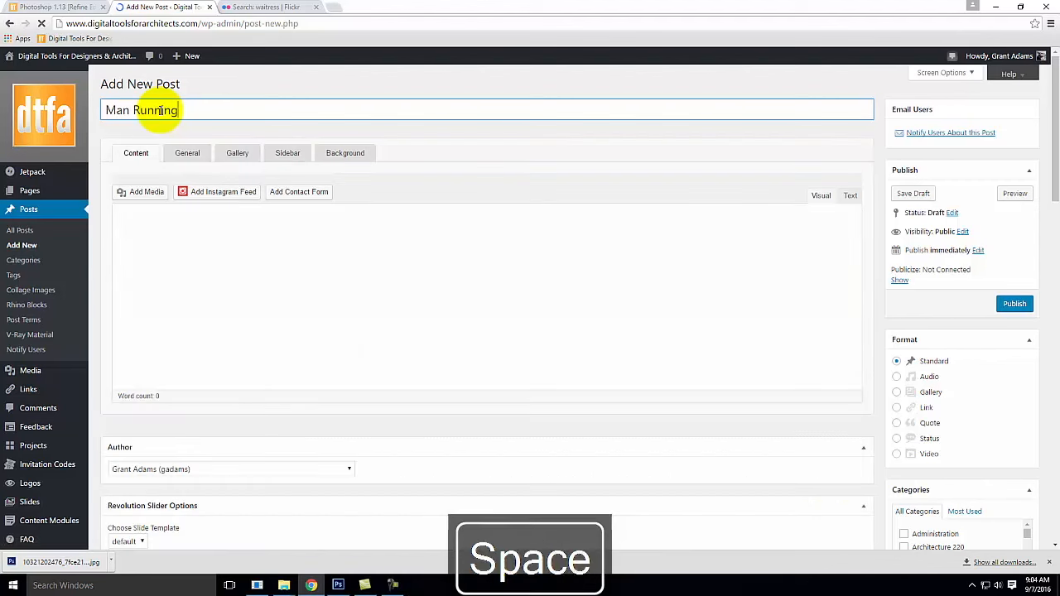
pyautogui.write('nt Adams')
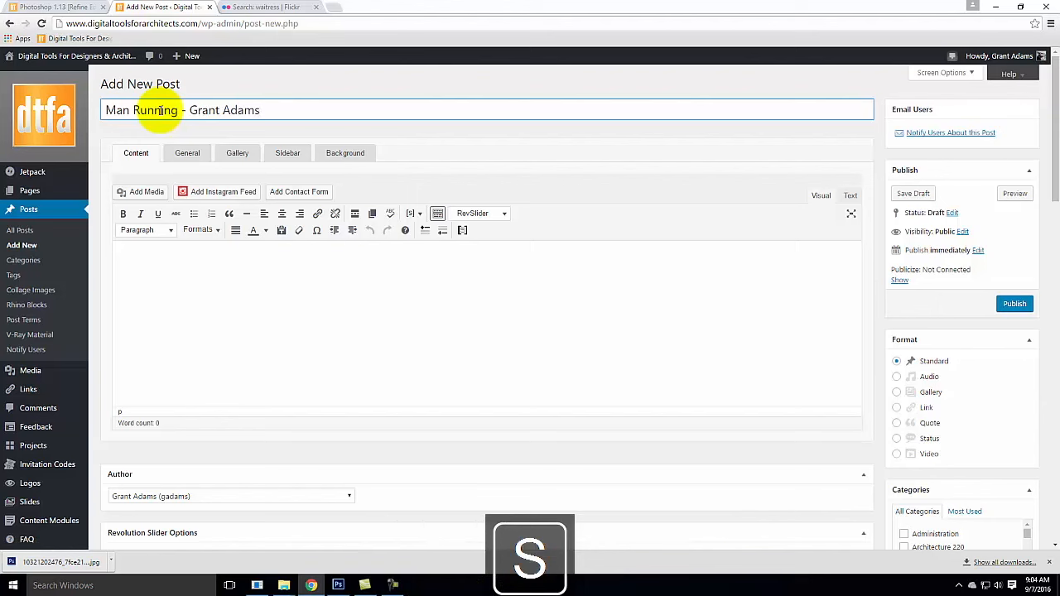
# Upload Man_Running_BW, Man_Running_Color and Man_Running_Gray from the Ex107 S2016e folder and insert all three into the post
pyautogui.click(138, 197)
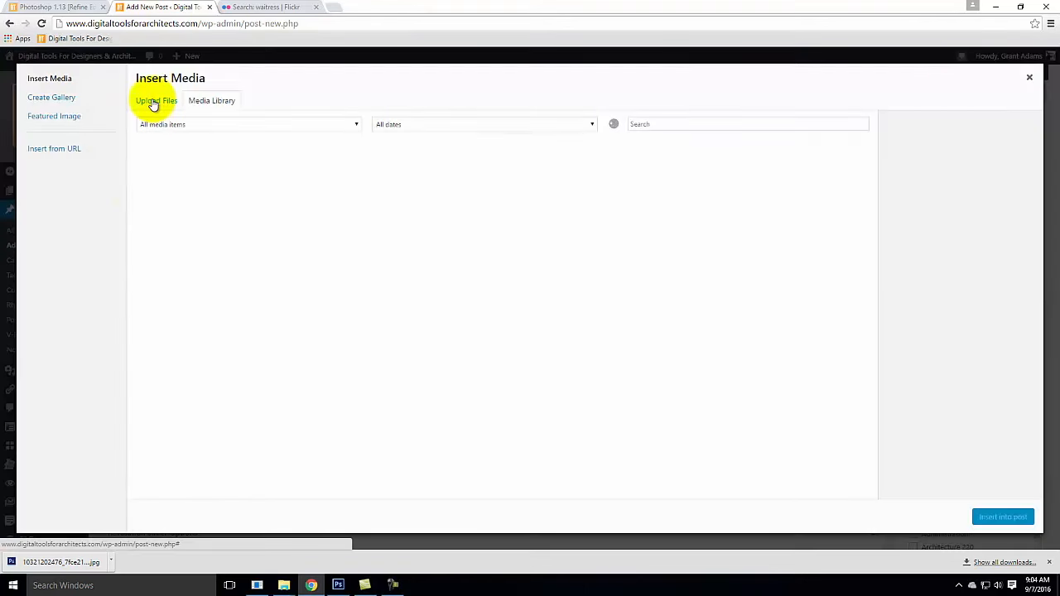
pyautogui.click(154, 102)
pyautogui.click(584, 286)
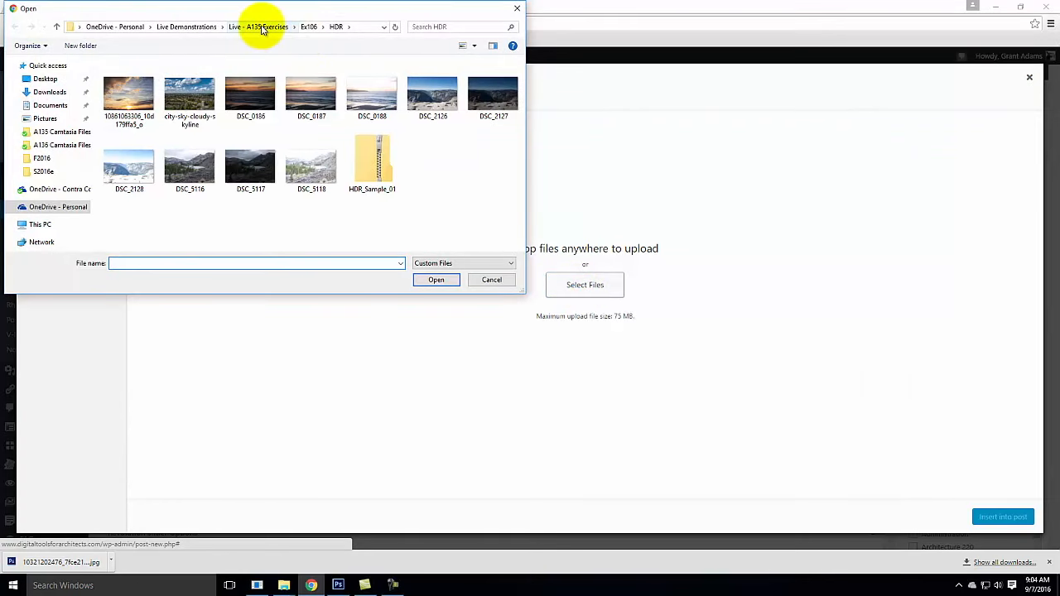
pyautogui.click(262, 28)
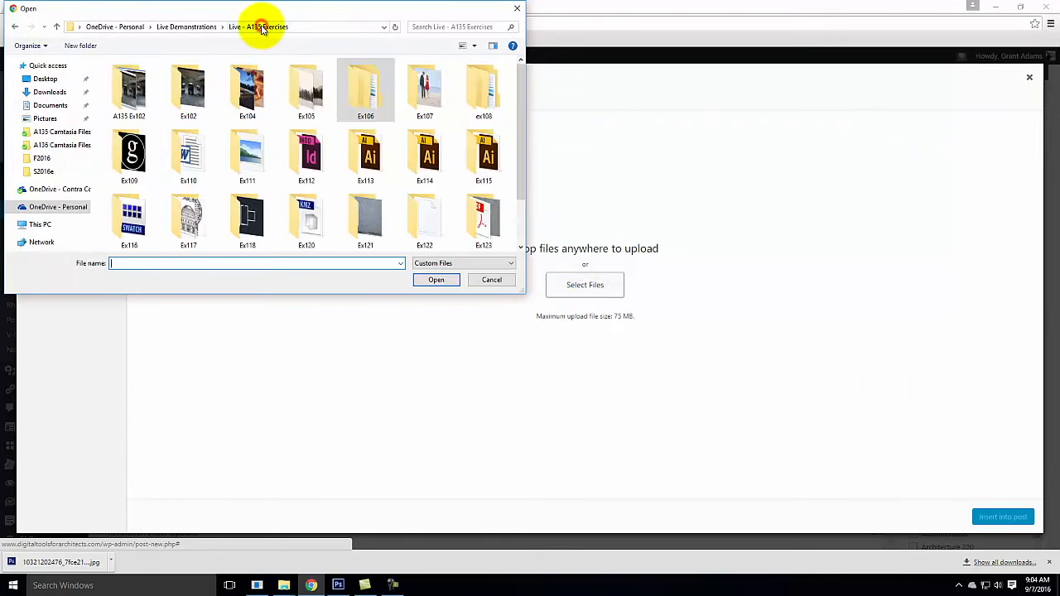
pyautogui.doubleClick(437, 96)
pyautogui.doubleClick(130, 87)
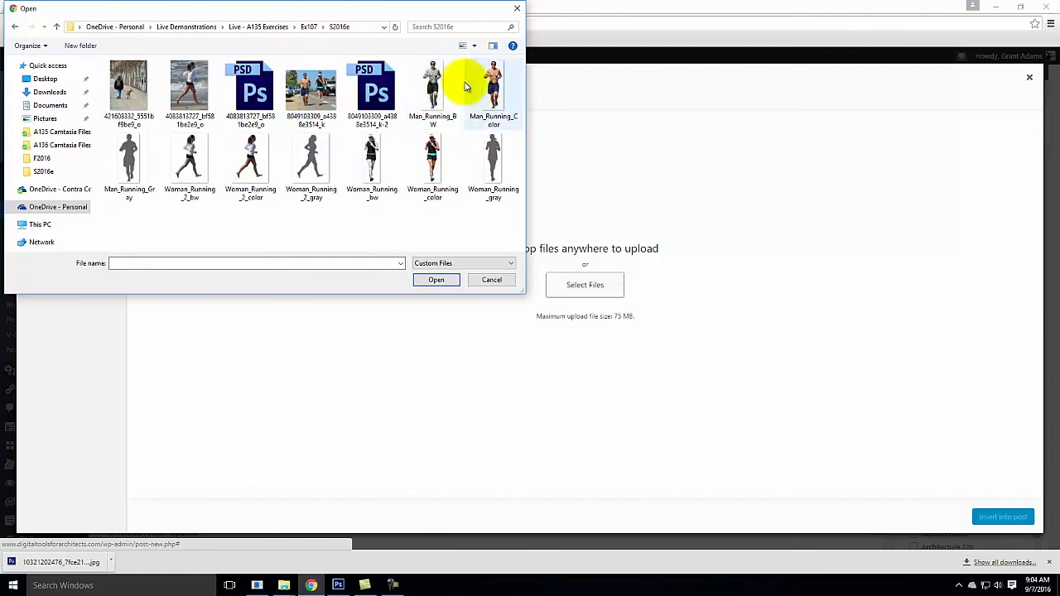
pyautogui.click(490, 92)
pyautogui.keyDown('ctrl'); pyautogui.click(442, 93); pyautogui.keyUp('ctrl')
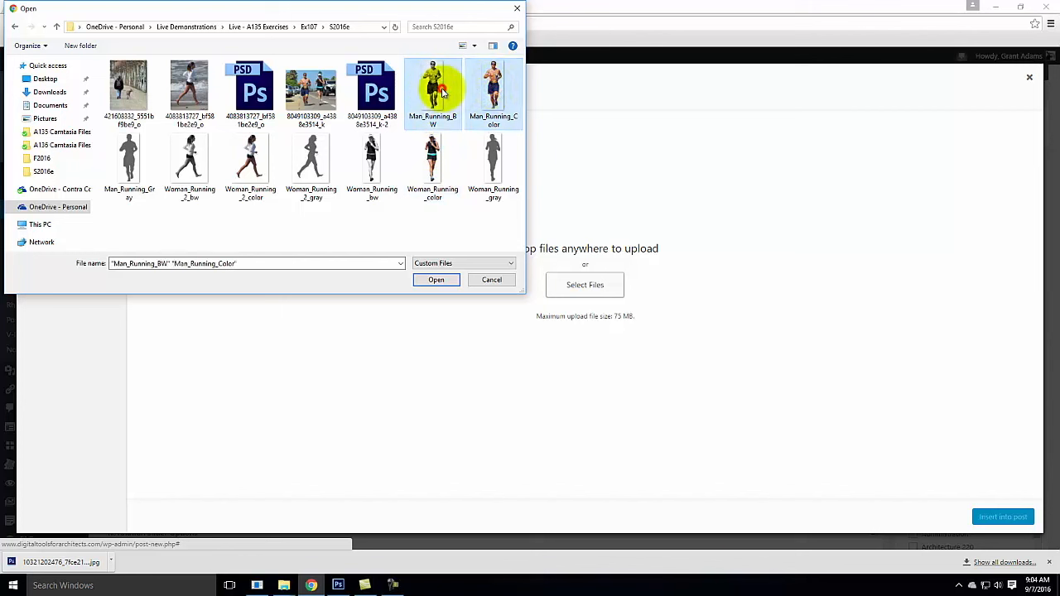
pyautogui.keyDown('ctrl'); pyautogui.click(128, 162); pyautogui.keyUp('ctrl')
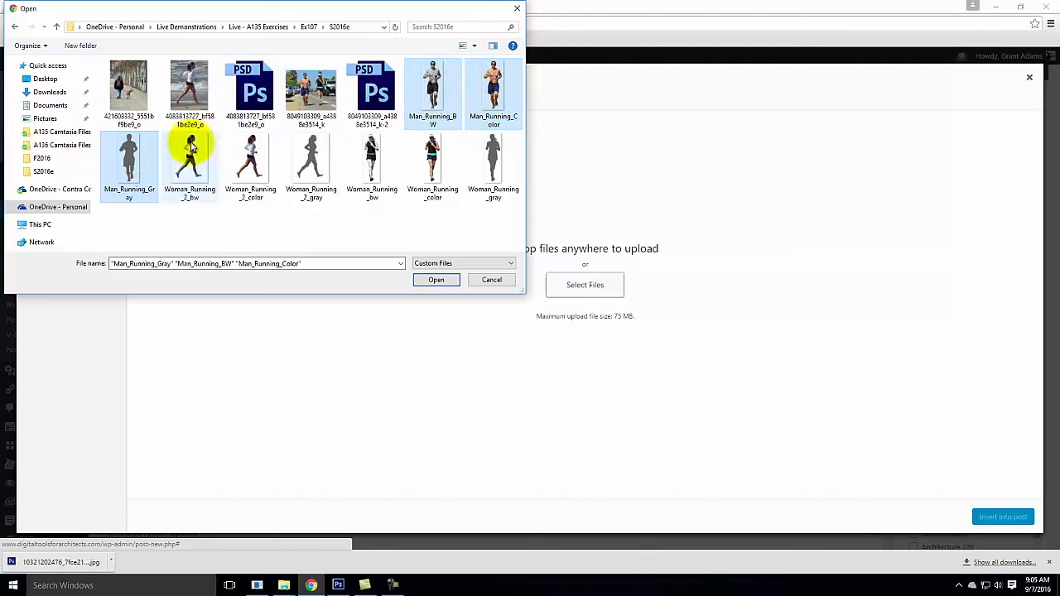
pyautogui.click(437, 281)
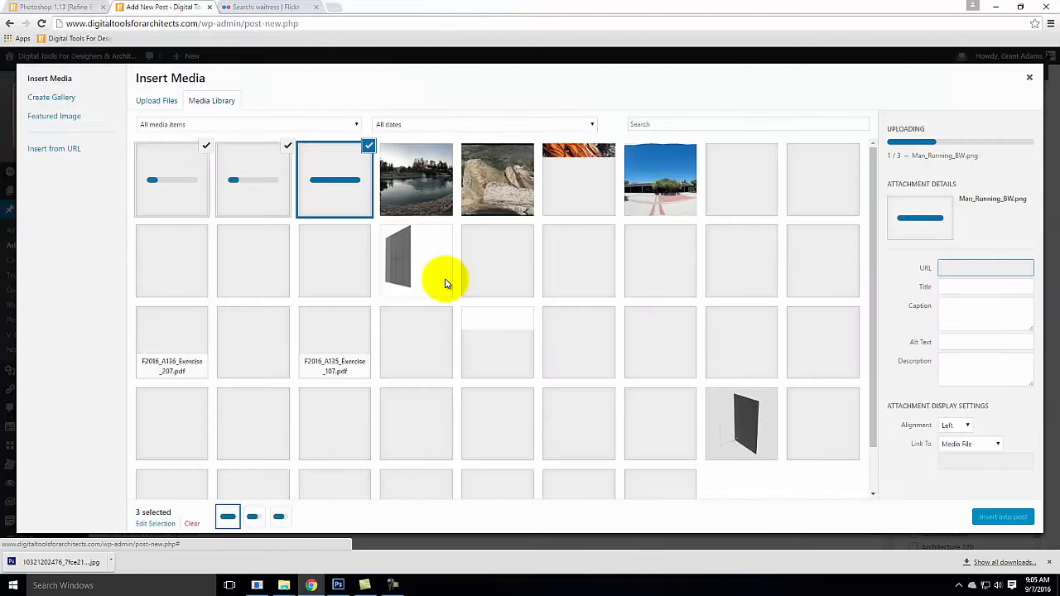
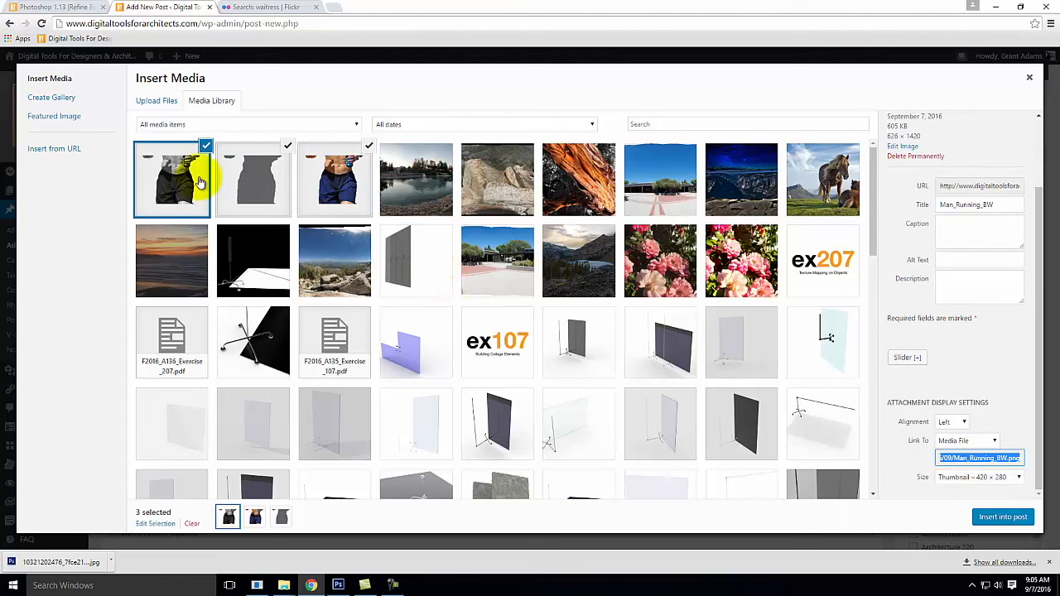
pyautogui.click(1022, 519)
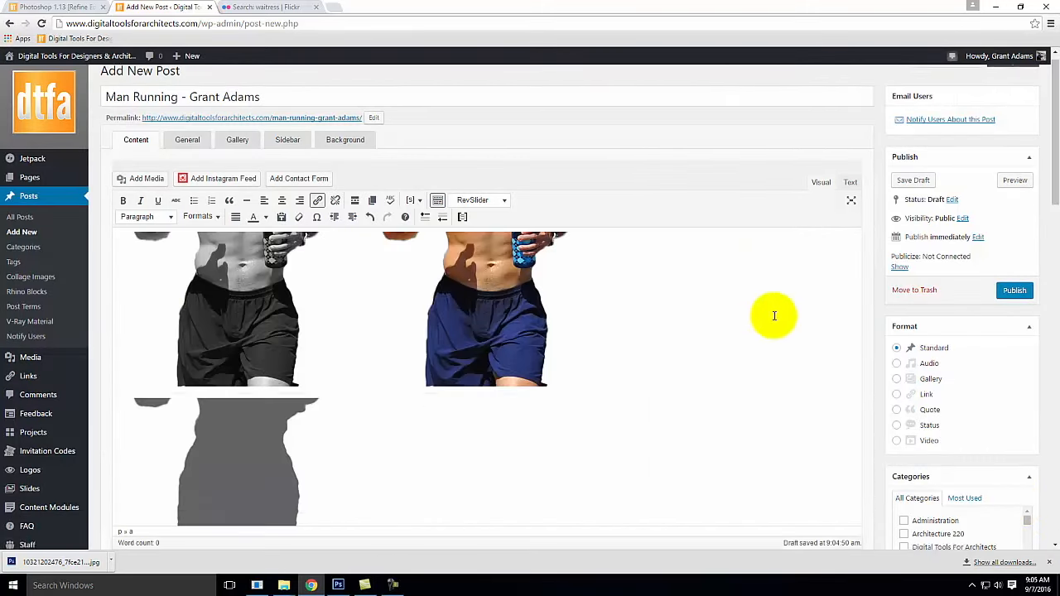
# Set Man_Running_Color as the post's featured image
pyautogui.scroll(-4, 774, 316)
pyautogui.scroll(5, 774, 323)
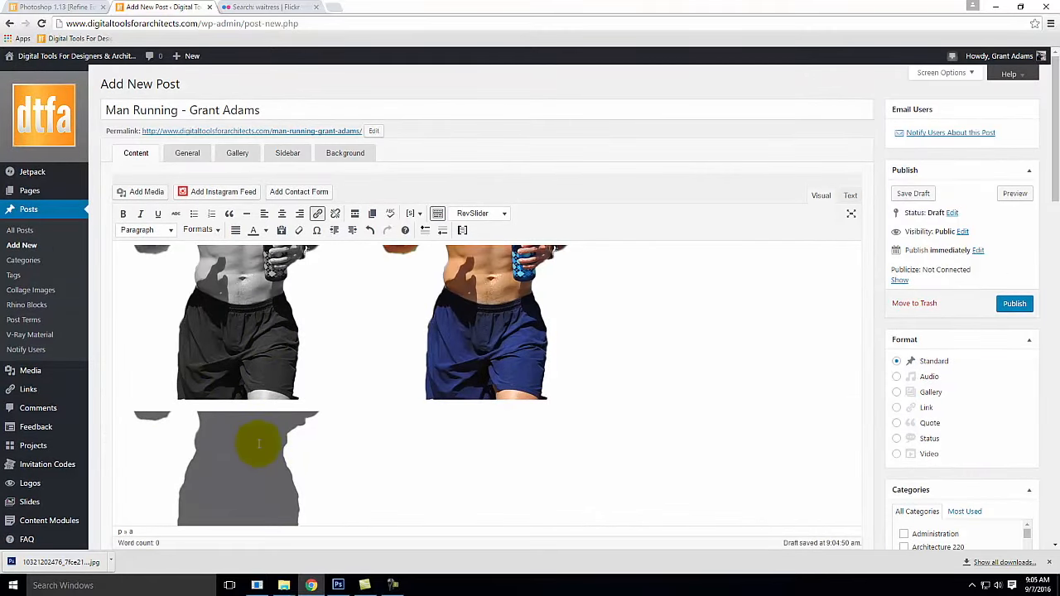
pyautogui.scroll(-12, 875, 335)
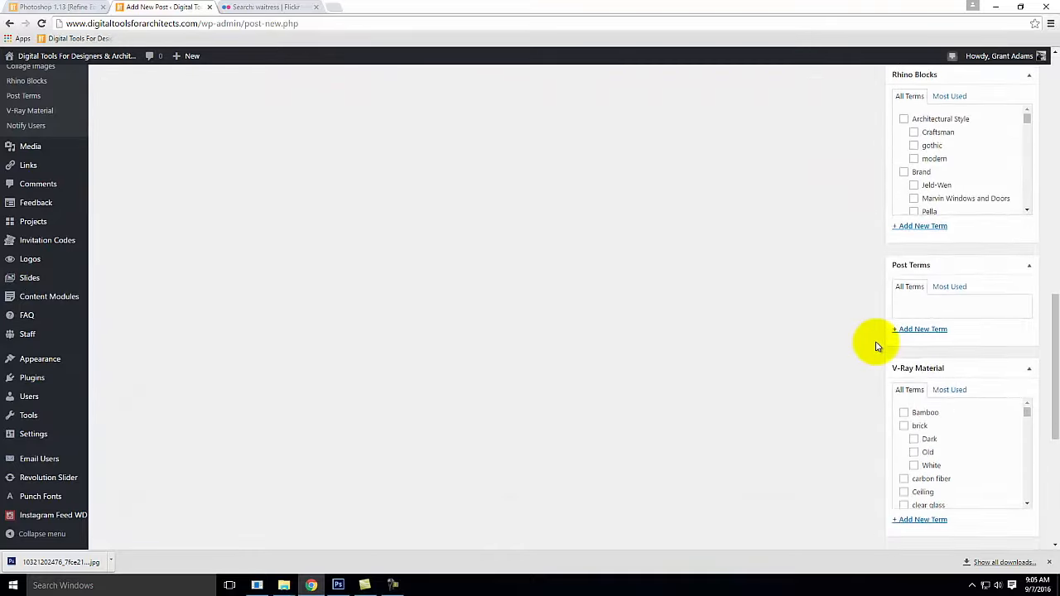
pyautogui.scroll(-4, 876, 346)
pyautogui.click(933, 485)
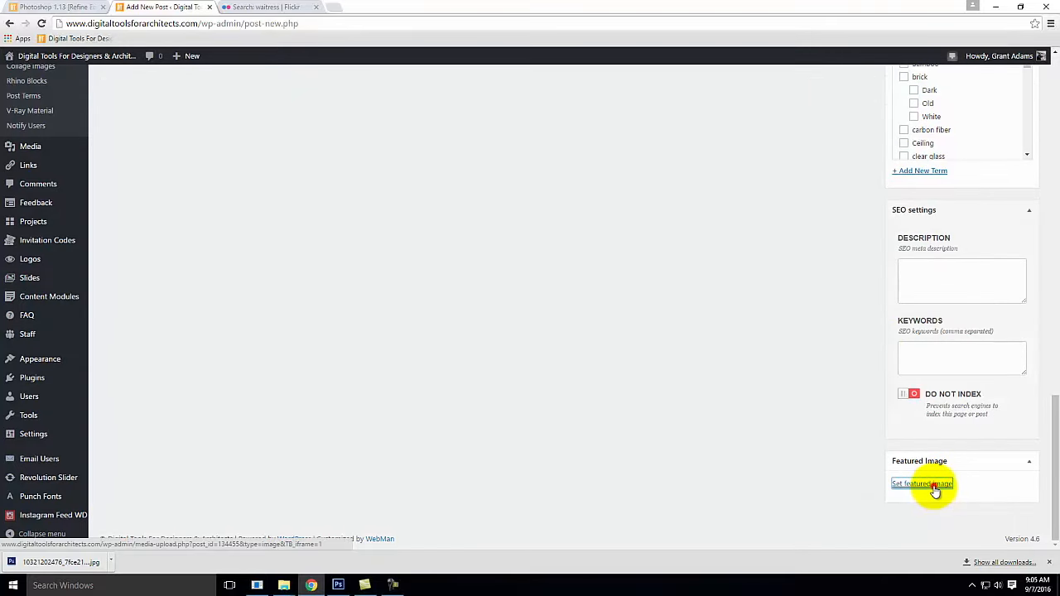
pyautogui.click(104, 154)
pyautogui.click(130, 169)
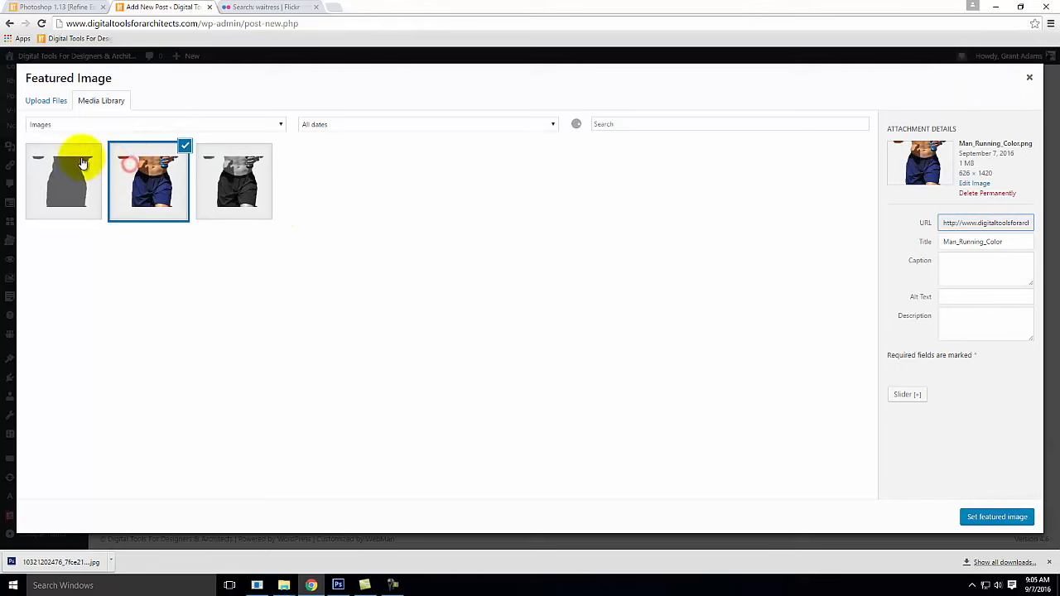
pyautogui.click(996, 518)
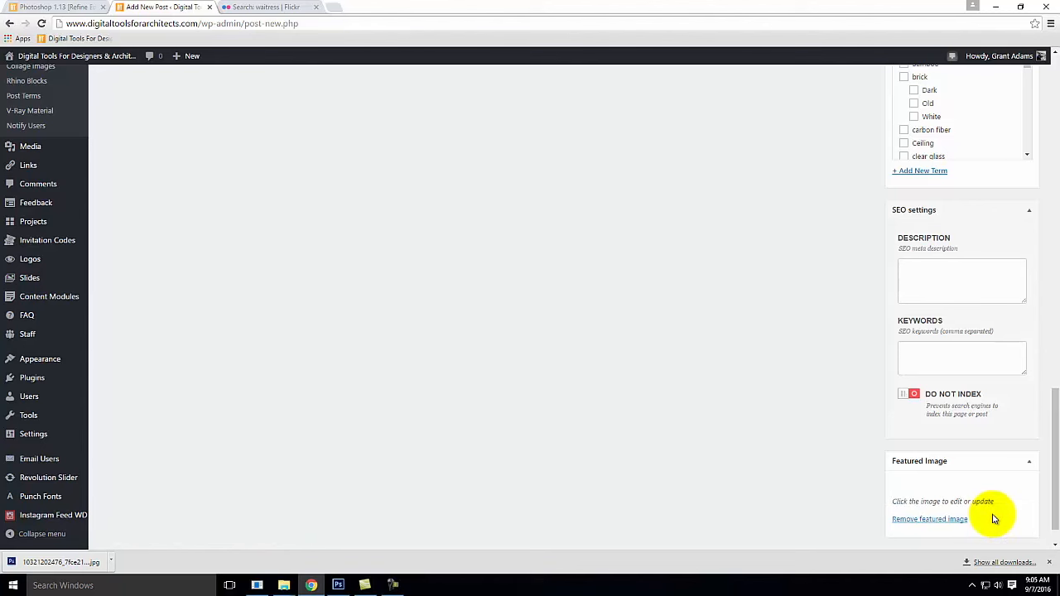
# Assign the post to the Exercise 107 category
pyautogui.scroll(1, 802, 414)
pyautogui.scroll(10, 802, 414)
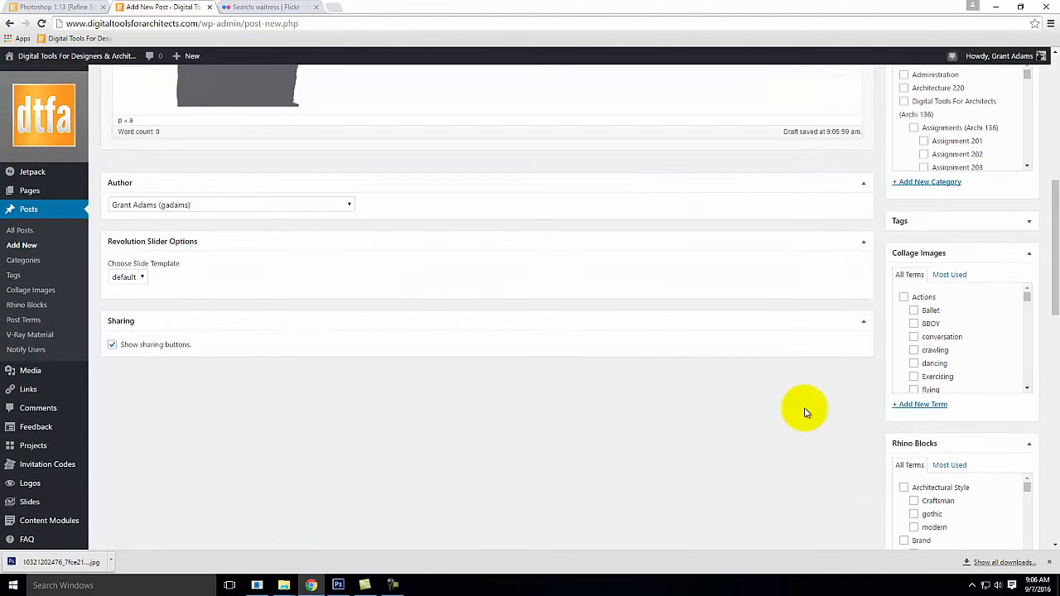
pyautogui.scroll(4, 871, 257)
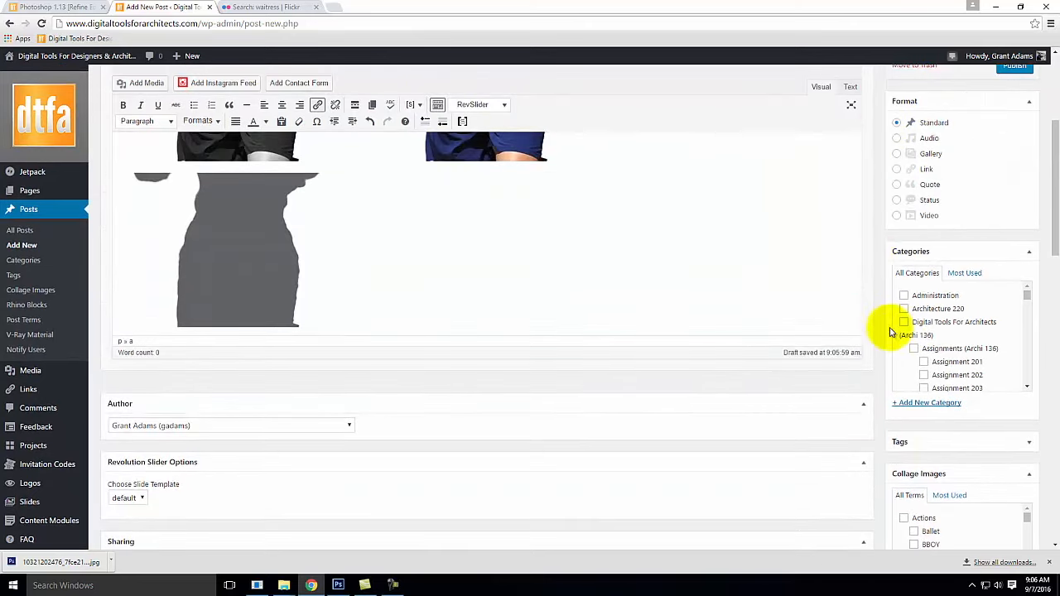
pyautogui.moveTo(1025, 295); pyautogui.dragTo(1027, 351)
pyautogui.click(924, 347)
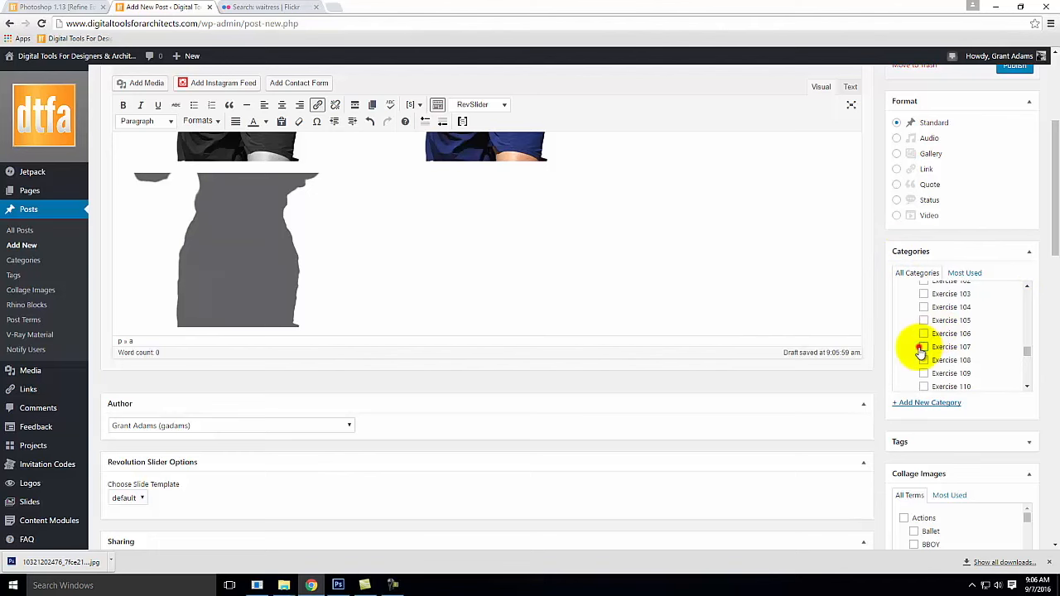
# Assign the Collage Images terms running, male and Man to the post
pyautogui.scroll(-3, 878, 401)
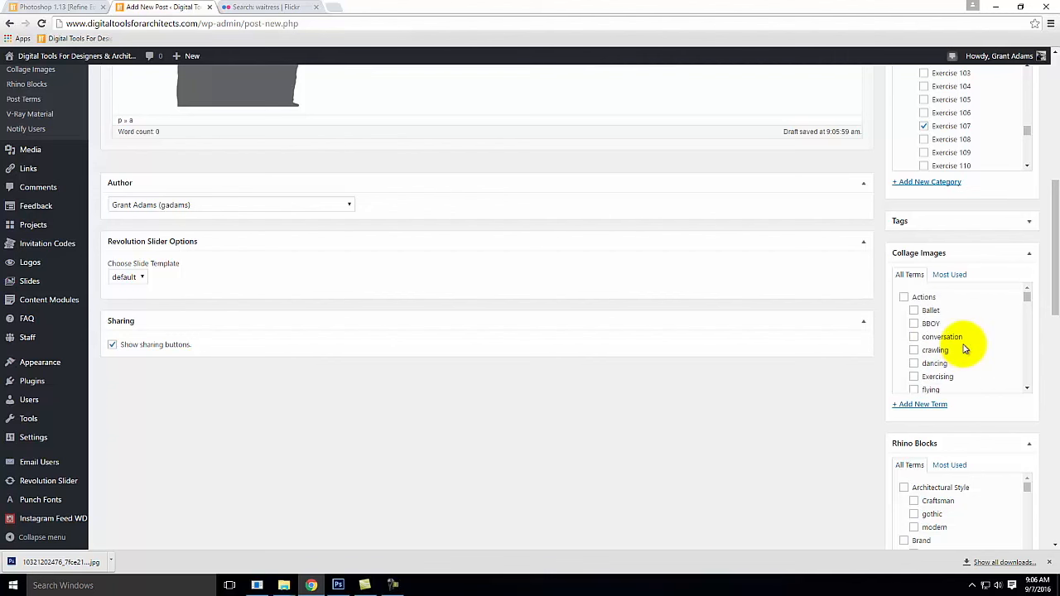
pyautogui.scroll(-1, 965, 349)
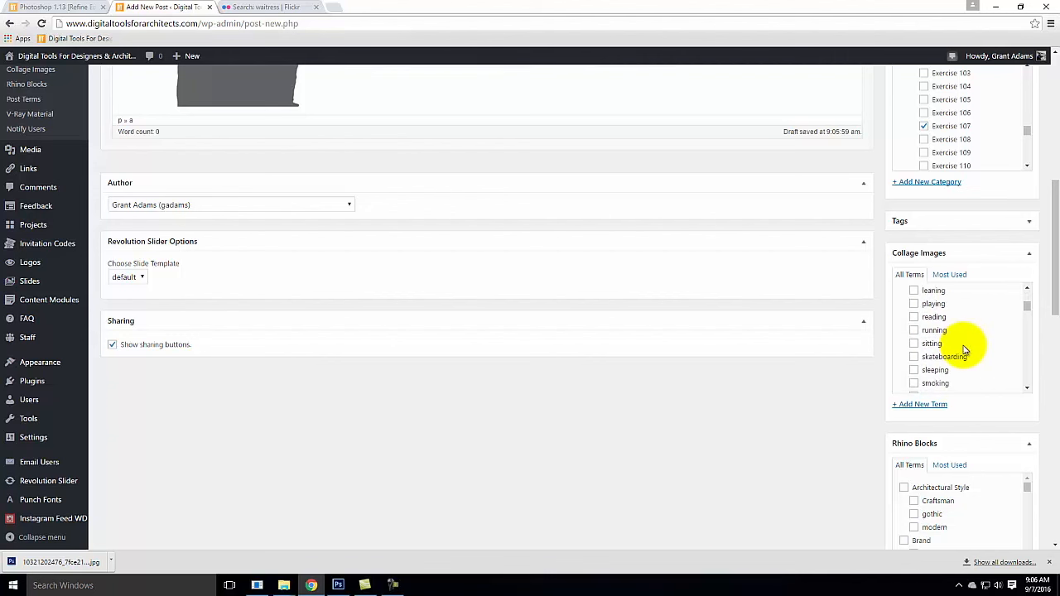
pyautogui.click(915, 333)
pyautogui.scroll(-2, 986, 349)
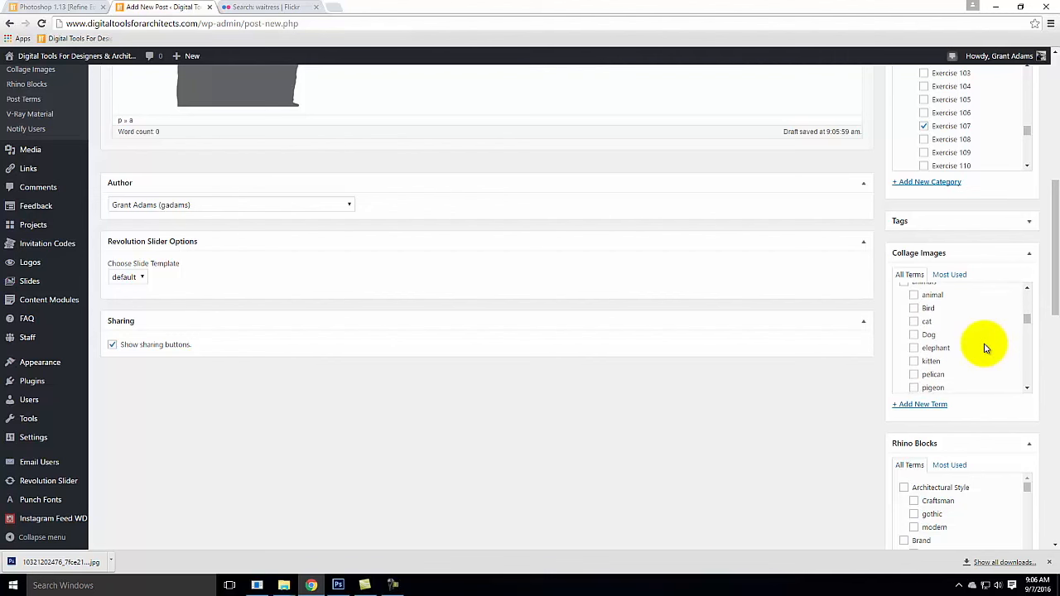
pyautogui.scroll(-3, 985, 349)
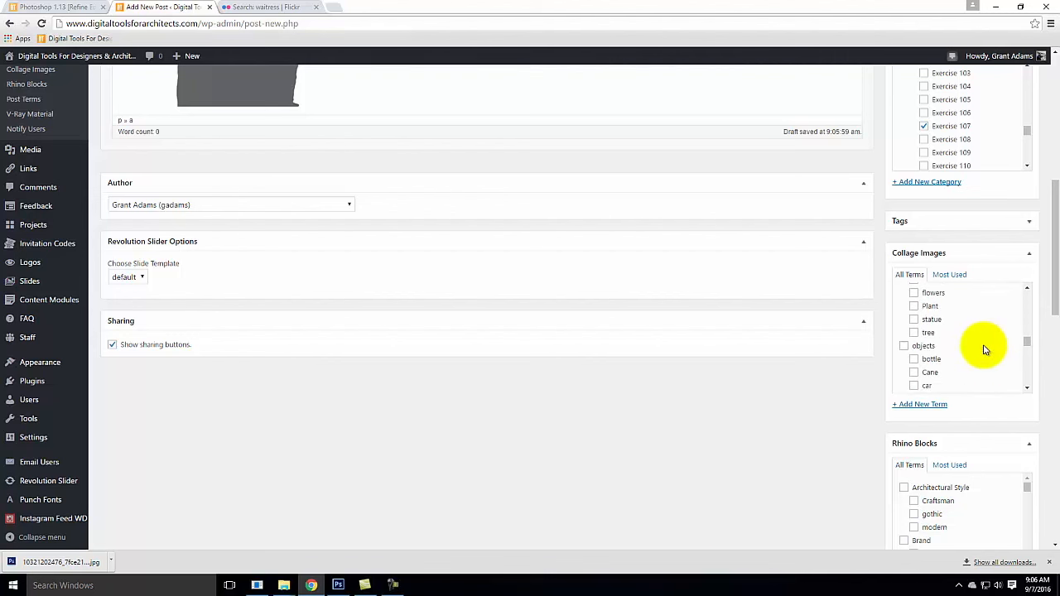
pyautogui.scroll(-2, 986, 349)
pyautogui.scroll(-1, 986, 349)
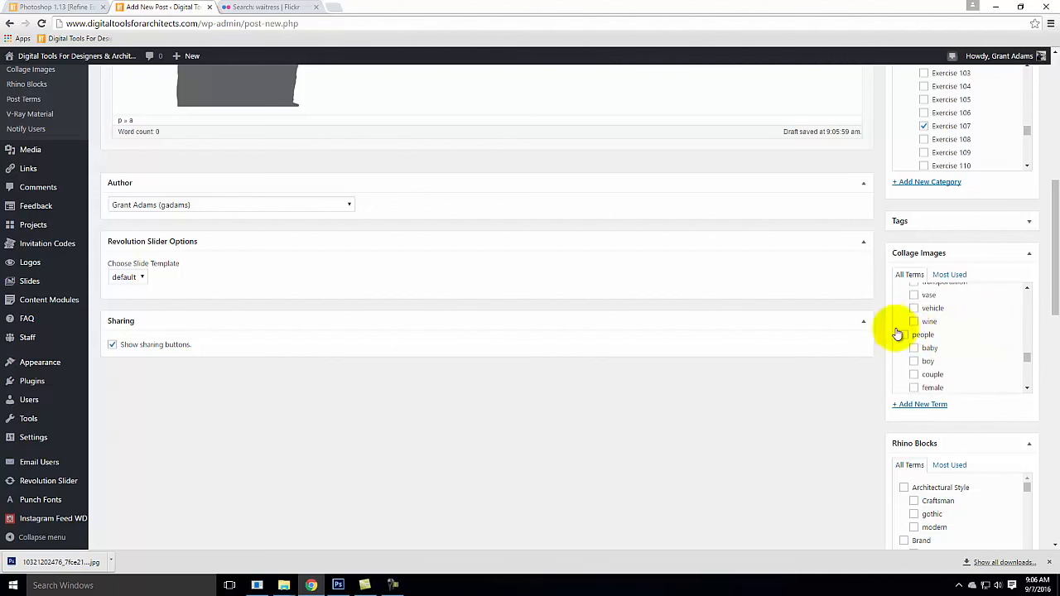
pyautogui.scroll(-3, 948, 336)
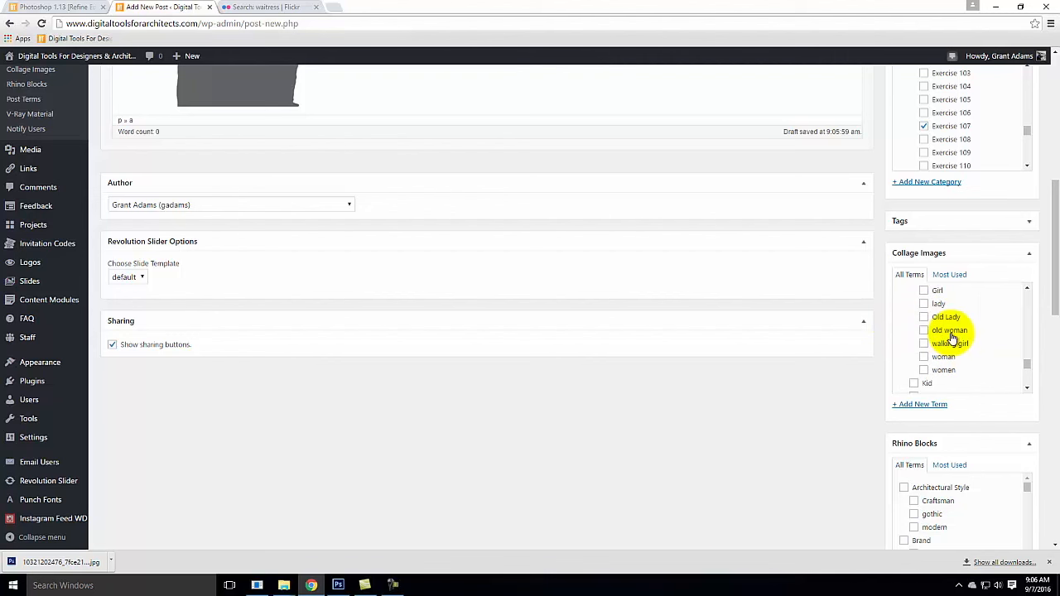
pyautogui.scroll(-3, 952, 336)
pyautogui.click(914, 300)
pyautogui.click(922, 313)
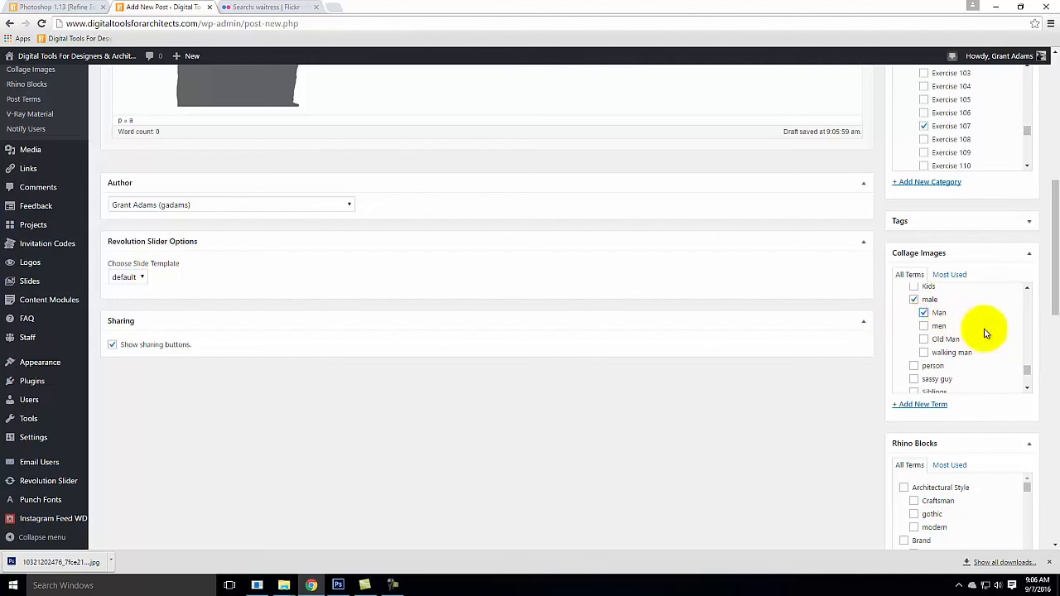
# Publish the Man Running post and dismiss the writing check message
pyautogui.scroll(-3, 984, 331)
pyautogui.scroll(-5, 984, 332)
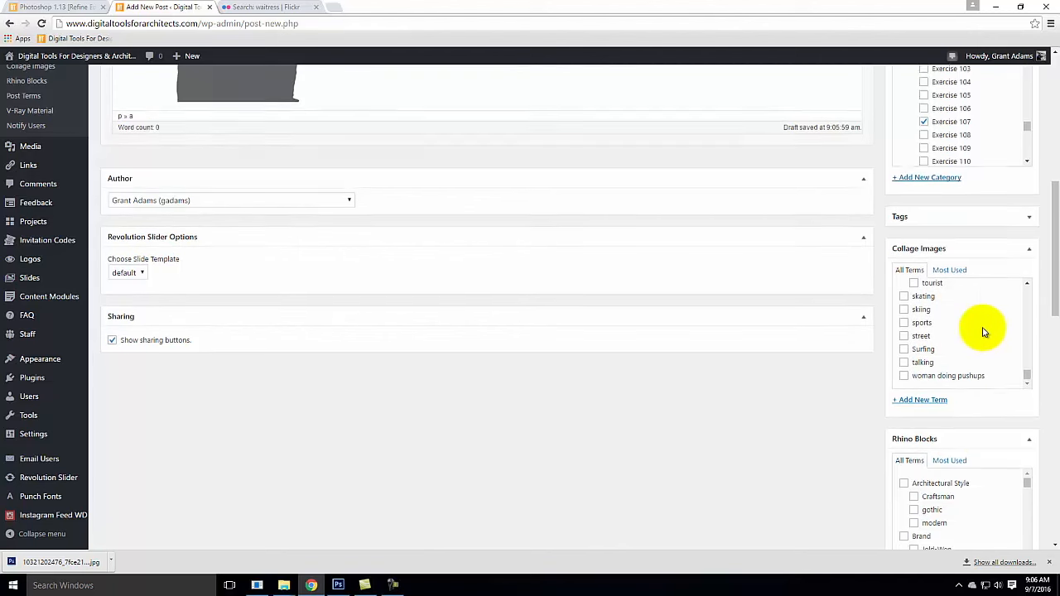
pyautogui.scroll(10, 983, 256)
pyautogui.scroll(10, 982, 258)
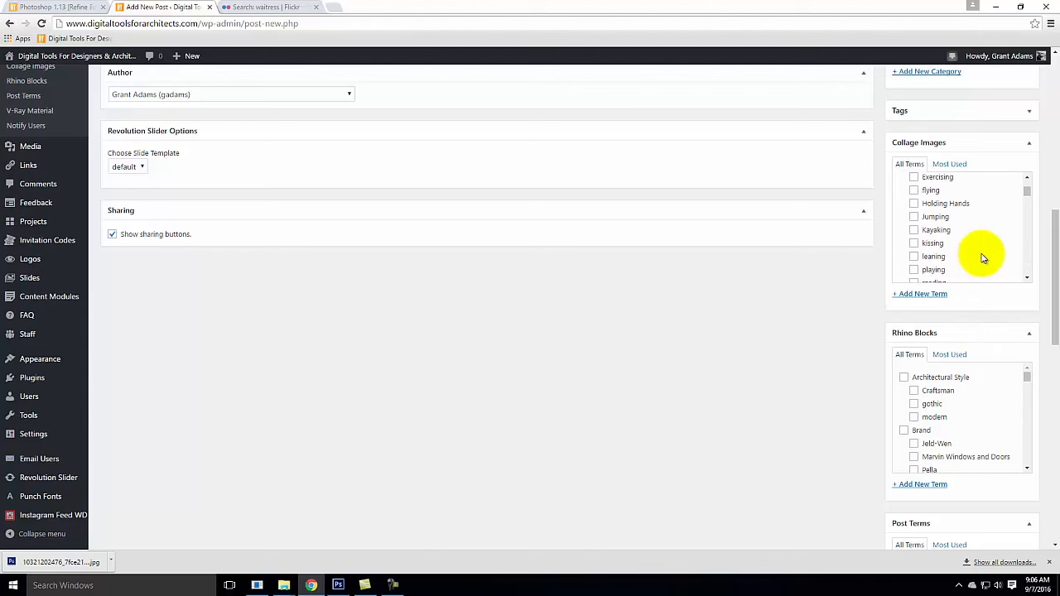
pyautogui.scroll(3, 955, 284)
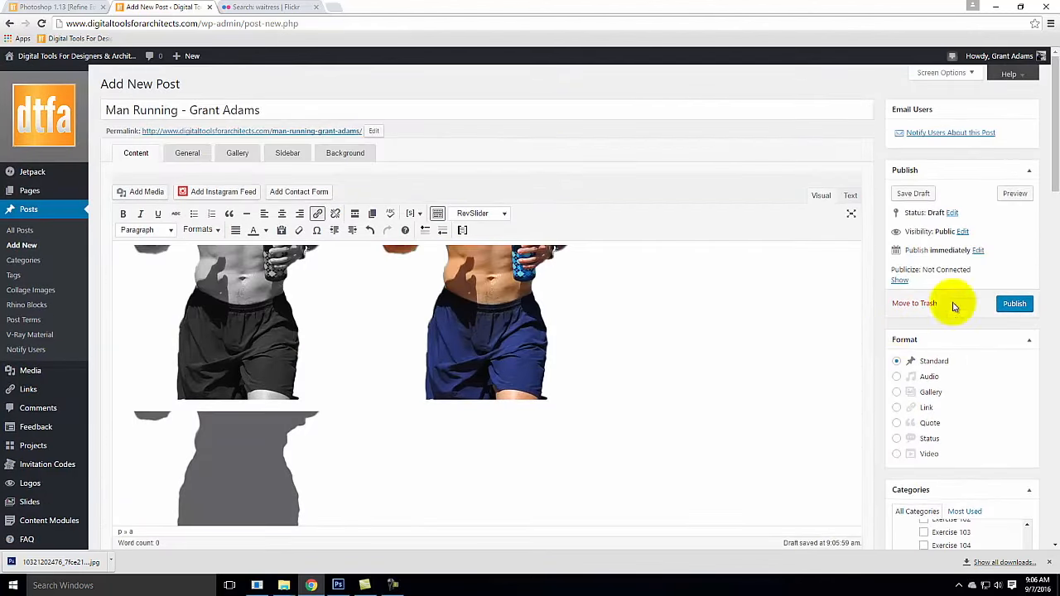
pyautogui.click(1019, 305)
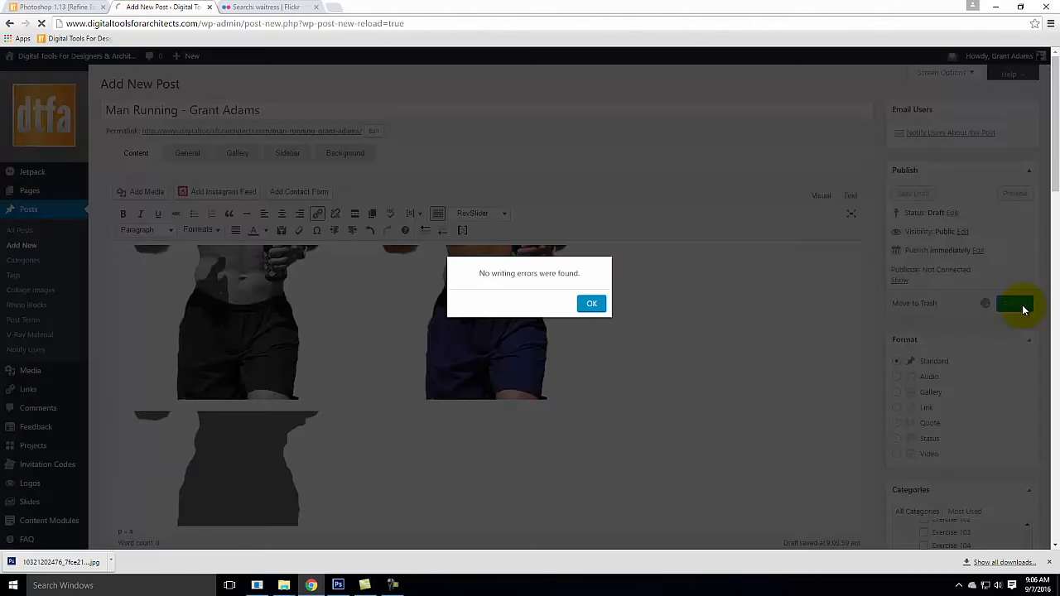
pyautogui.click(591, 303)
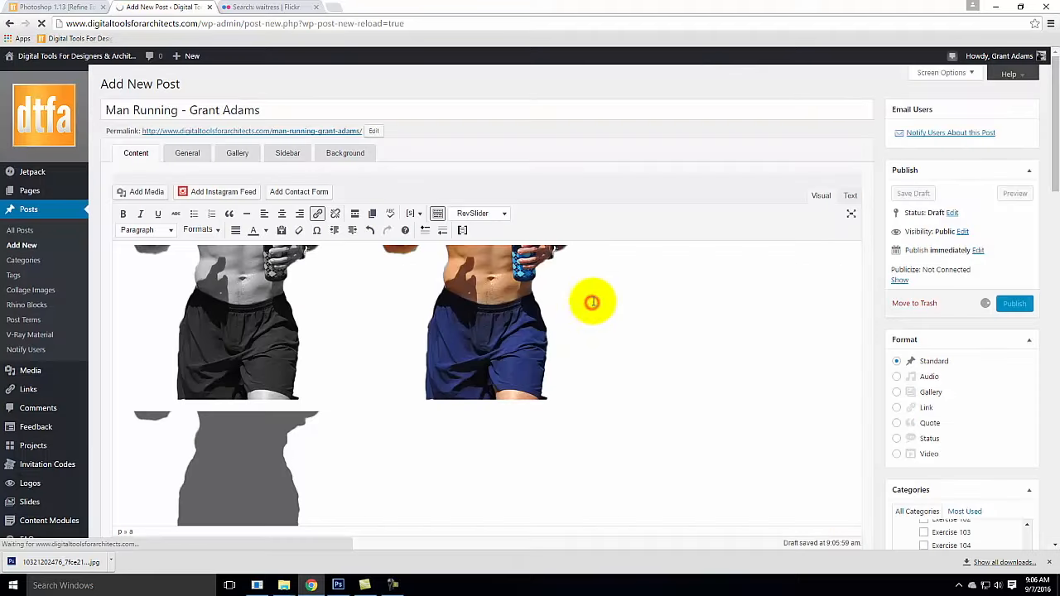